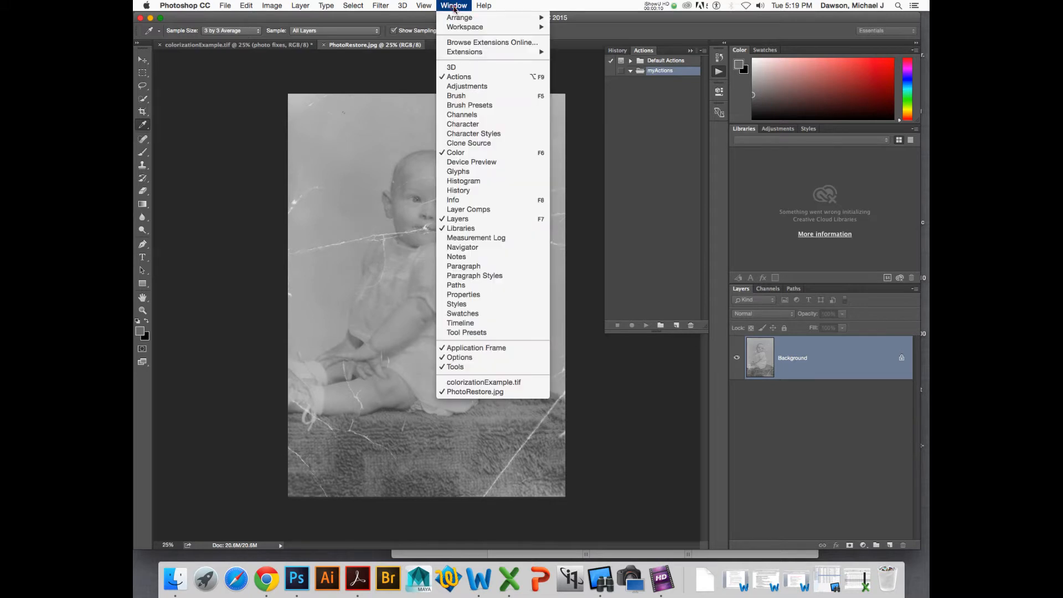
# - Expand and collapse the Default Actions set to view the actions it contains
pyautogui.click(618, 114)
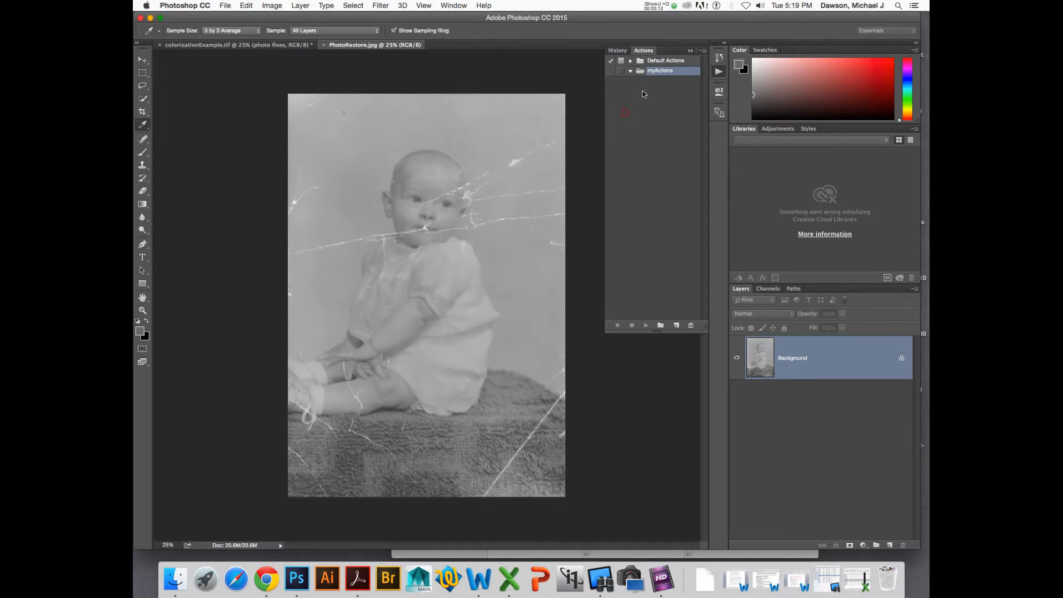
pyautogui.click(630, 60)
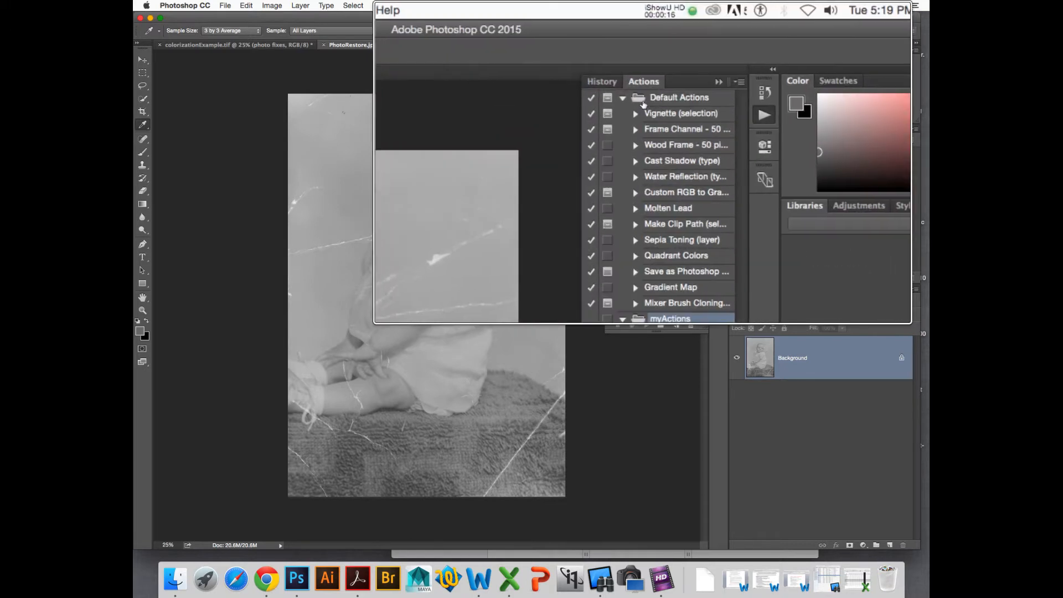
pyautogui.click(629, 98)
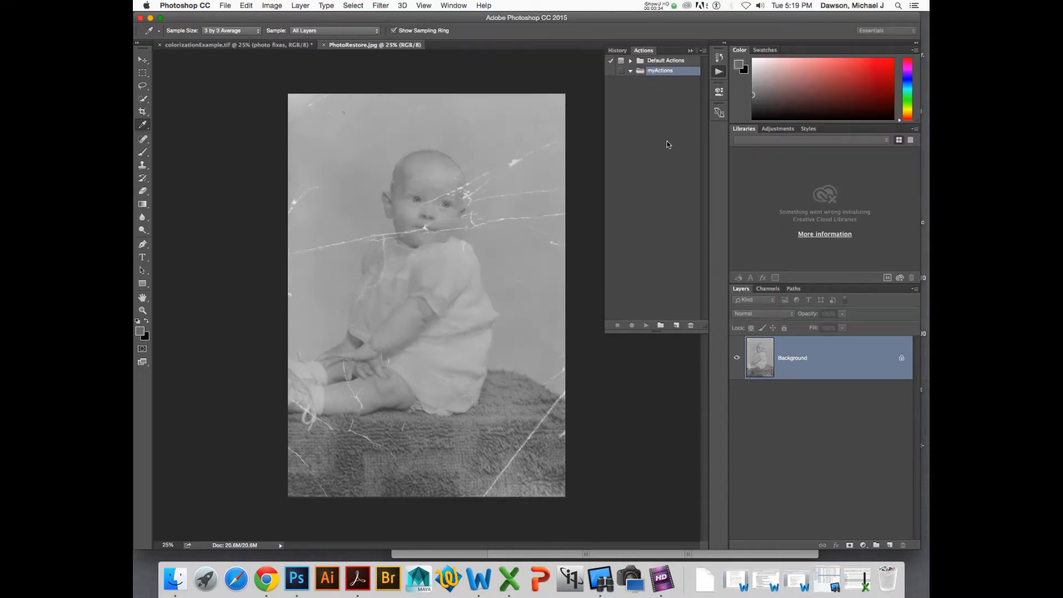
# - Create a new action in the myActions set and name it ColorLayer
pyautogui.click(675, 325)
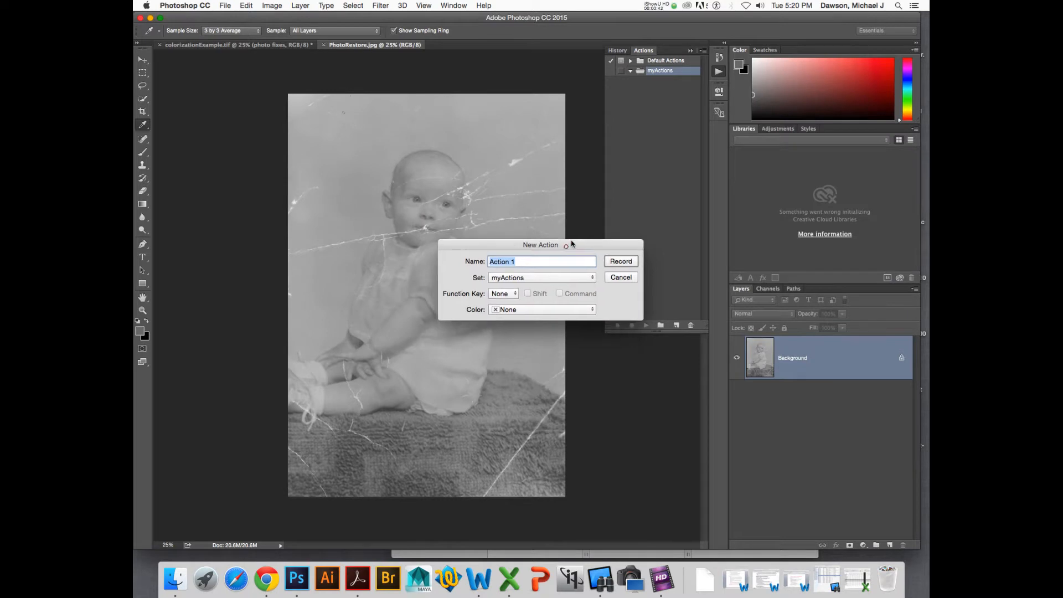
pyautogui.moveTo(566, 249); pyautogui.dragTo(597, 200)
pyautogui.click(574, 216)
pyautogui.tripleClick(573, 216)
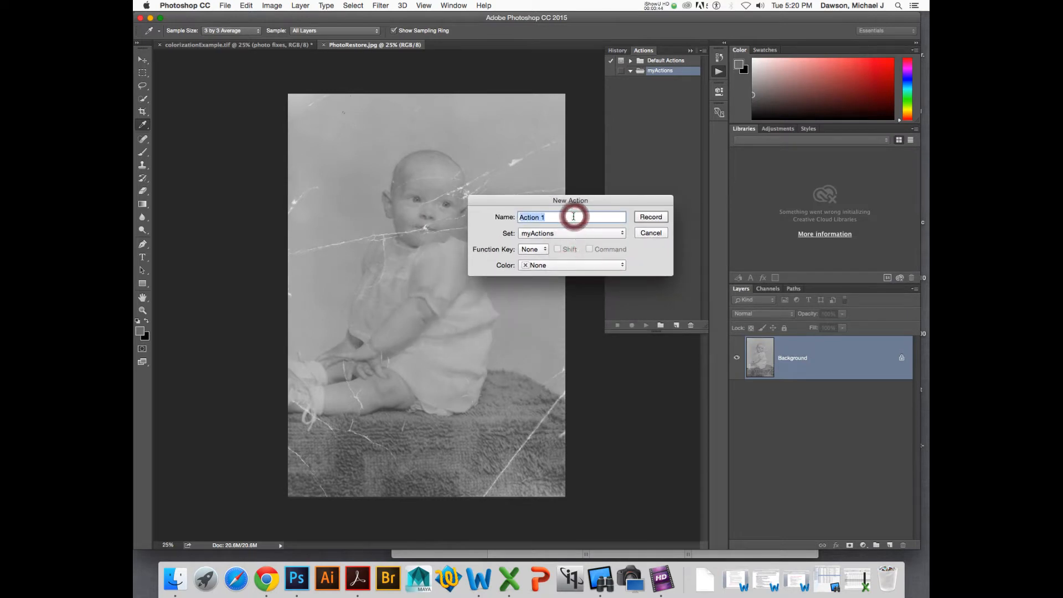
pyautogui.write('Col')
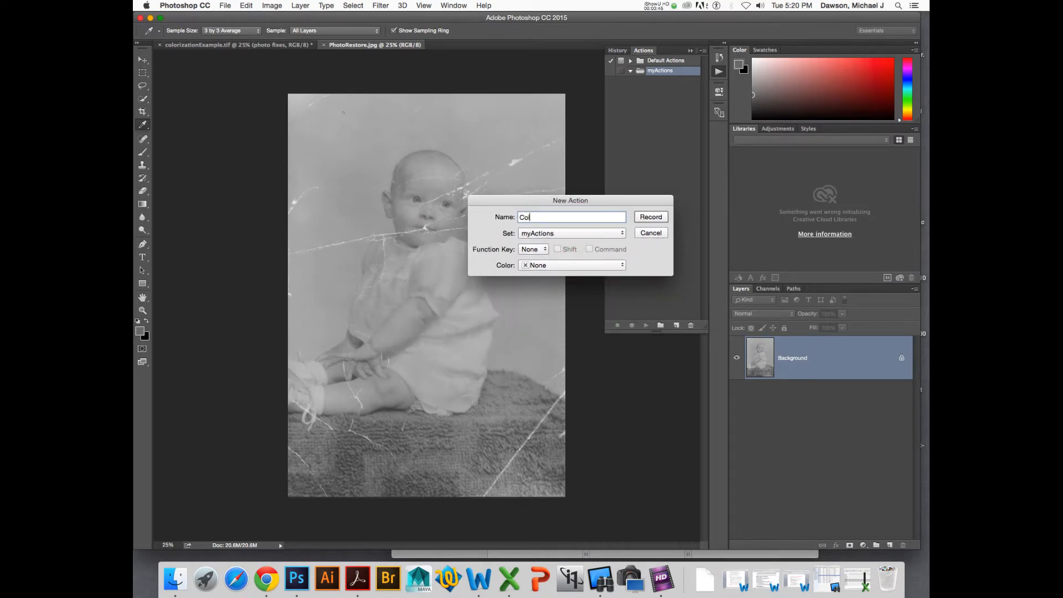
pyautogui.write('orLayer')
# - Leave the action's function key and color at None and start recording the ColorLayer action
pyautogui.click(540, 249)
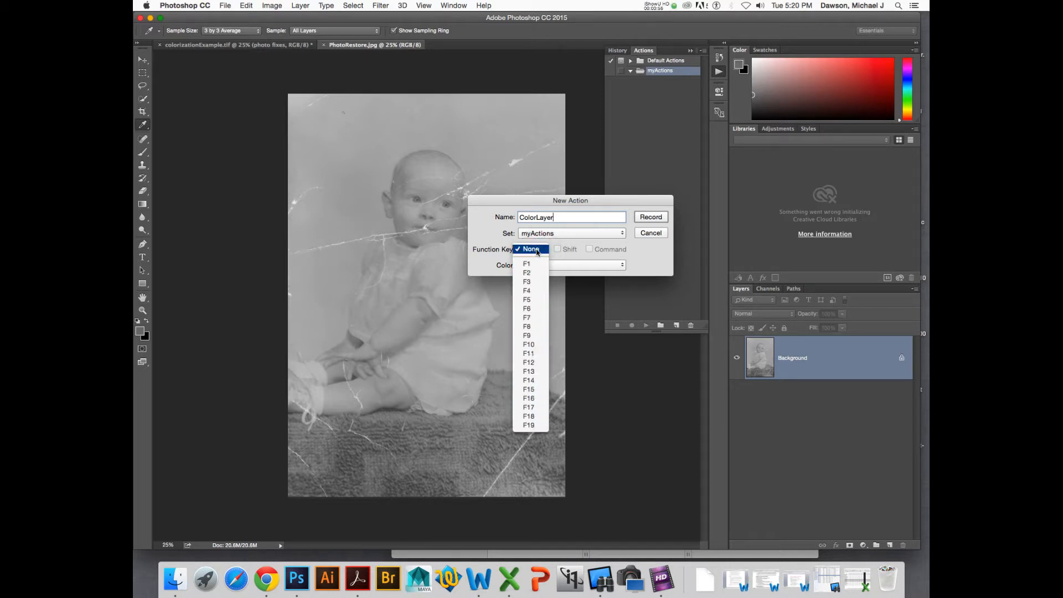
pyautogui.click(493, 249)
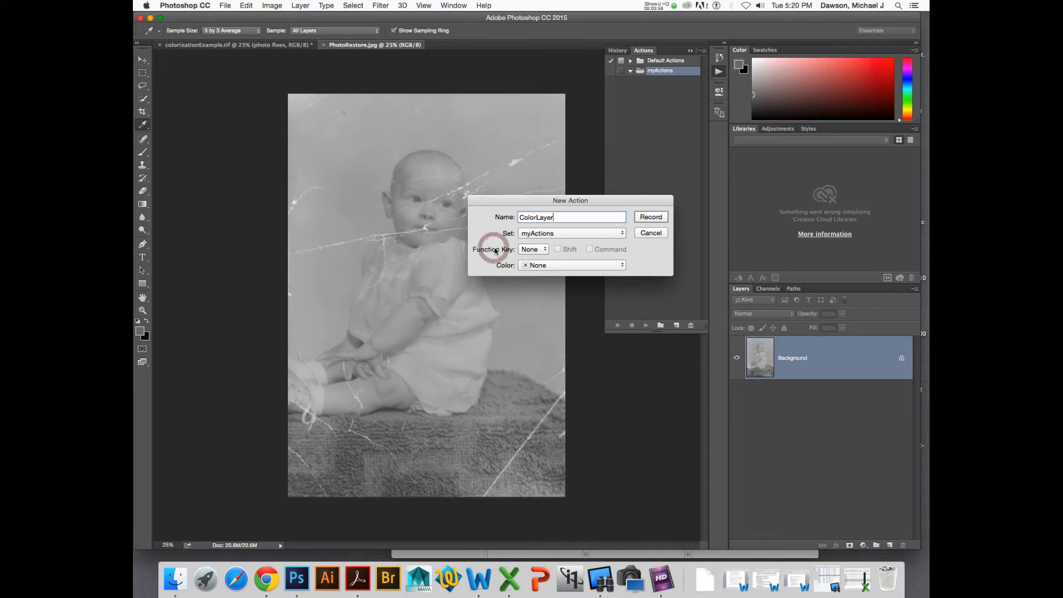
pyautogui.click(525, 249)
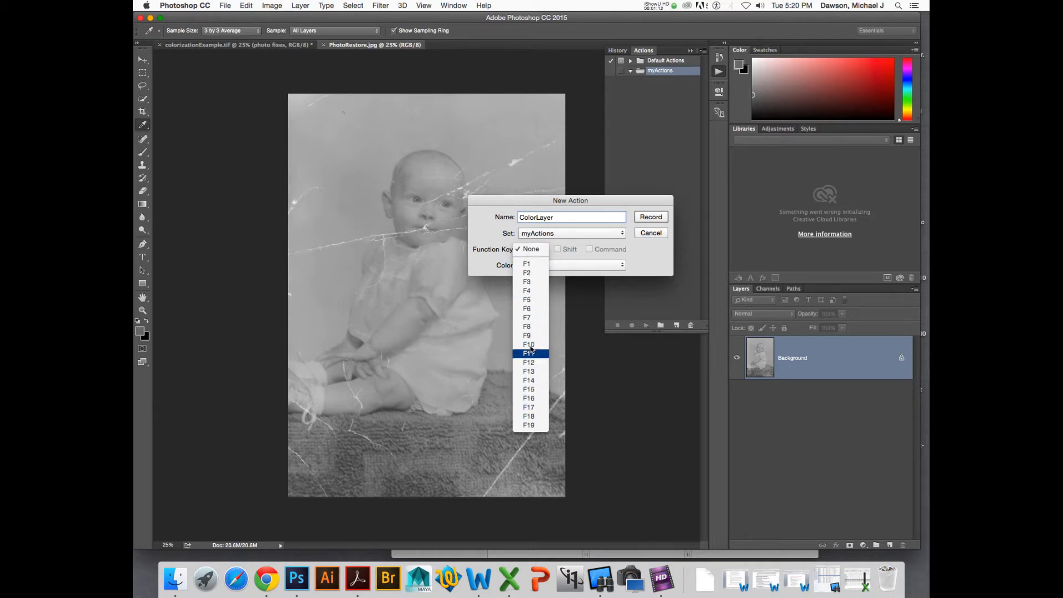
pyautogui.click(482, 239)
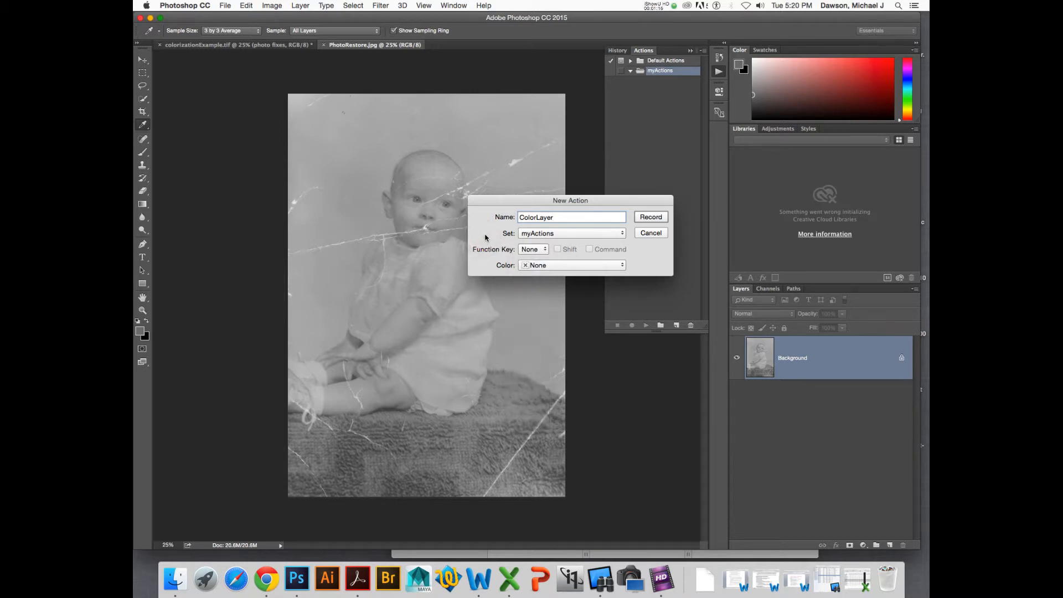
pyautogui.click(529, 268)
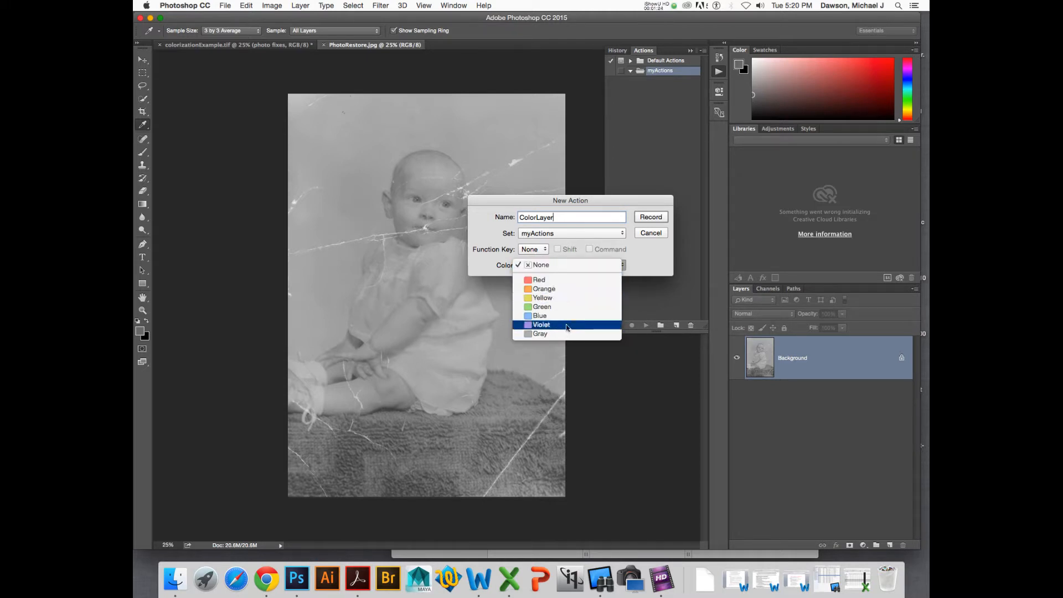
pyautogui.click(562, 265)
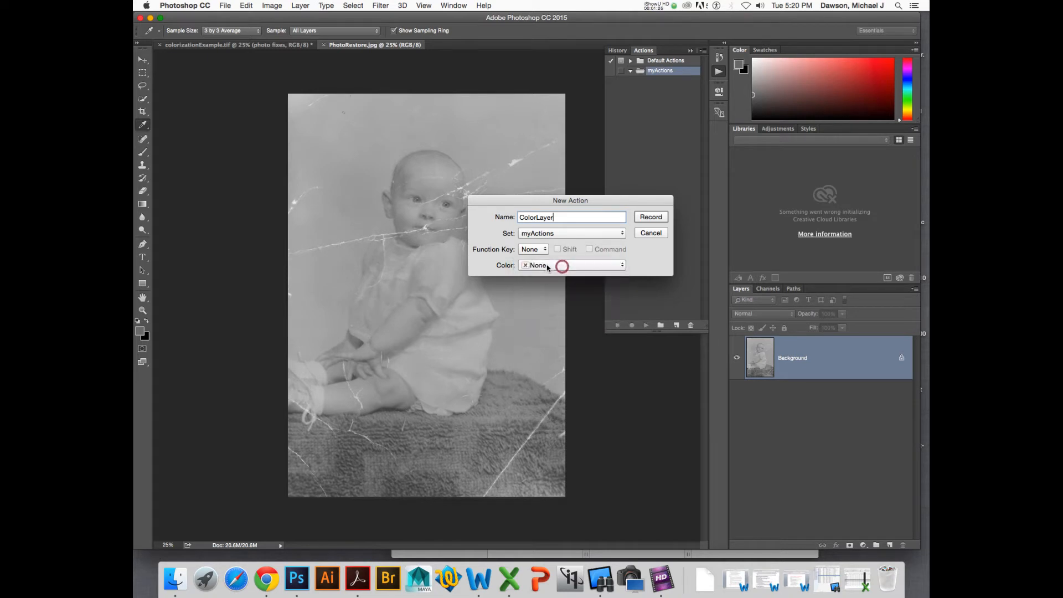
pyautogui.click(649, 218)
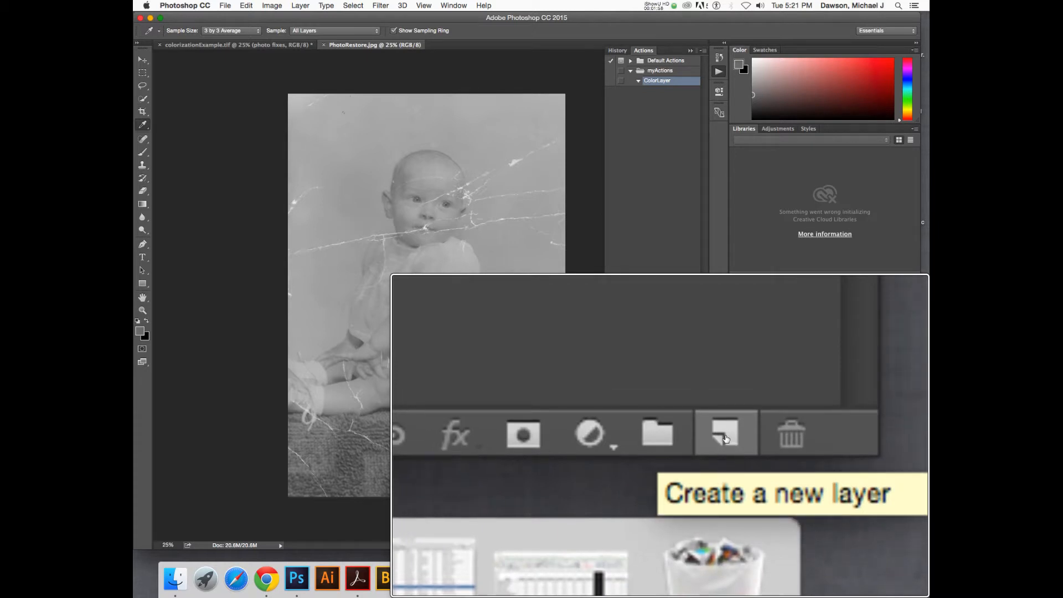
# - Add a new empty layer and set its blend mode to Overlay
pyautogui.click(726, 438)
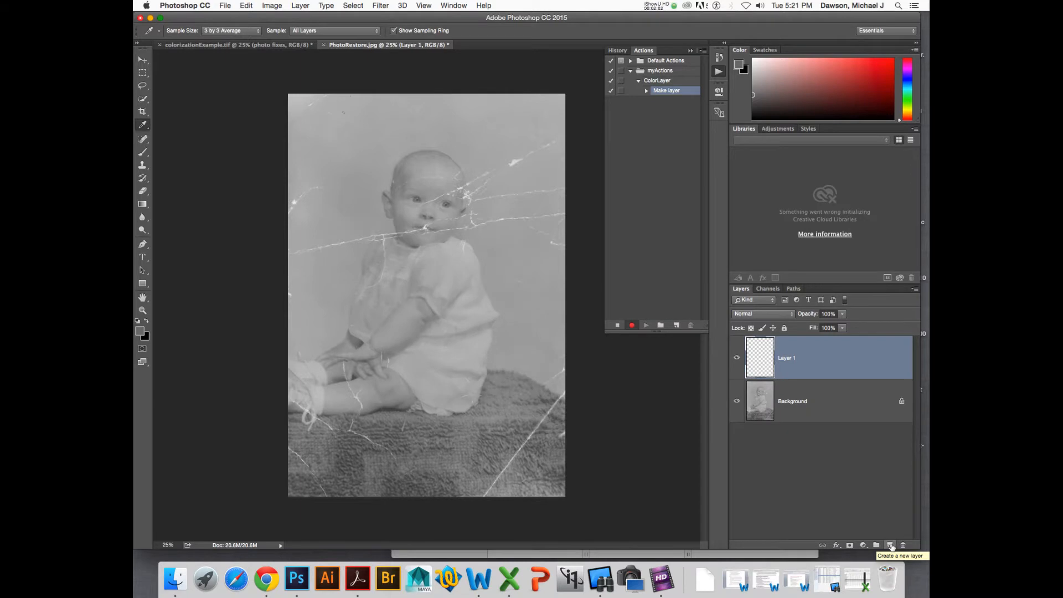
pyautogui.click(646, 93)
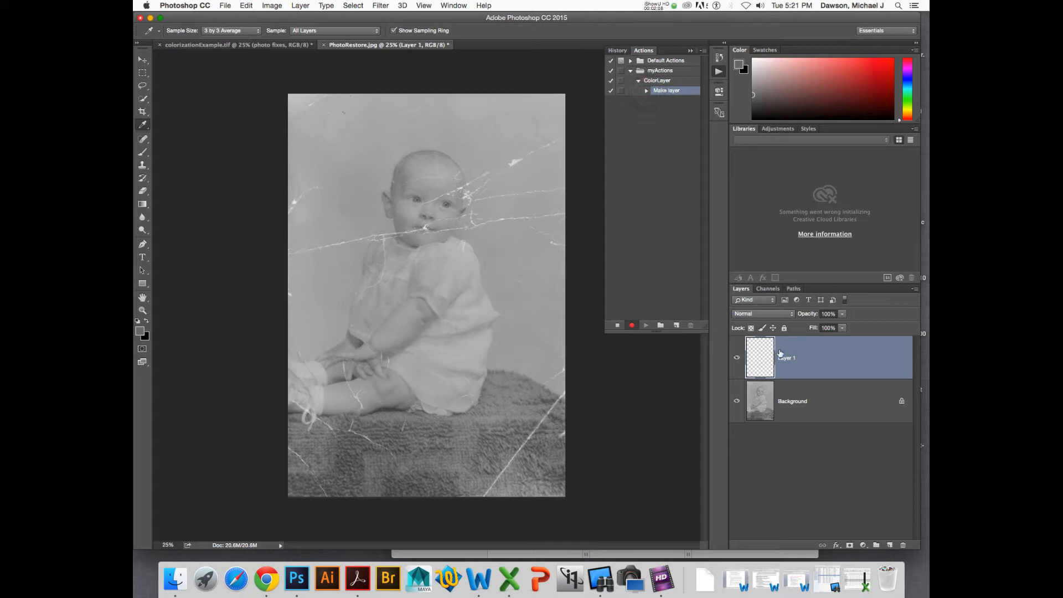
pyautogui.click(766, 317)
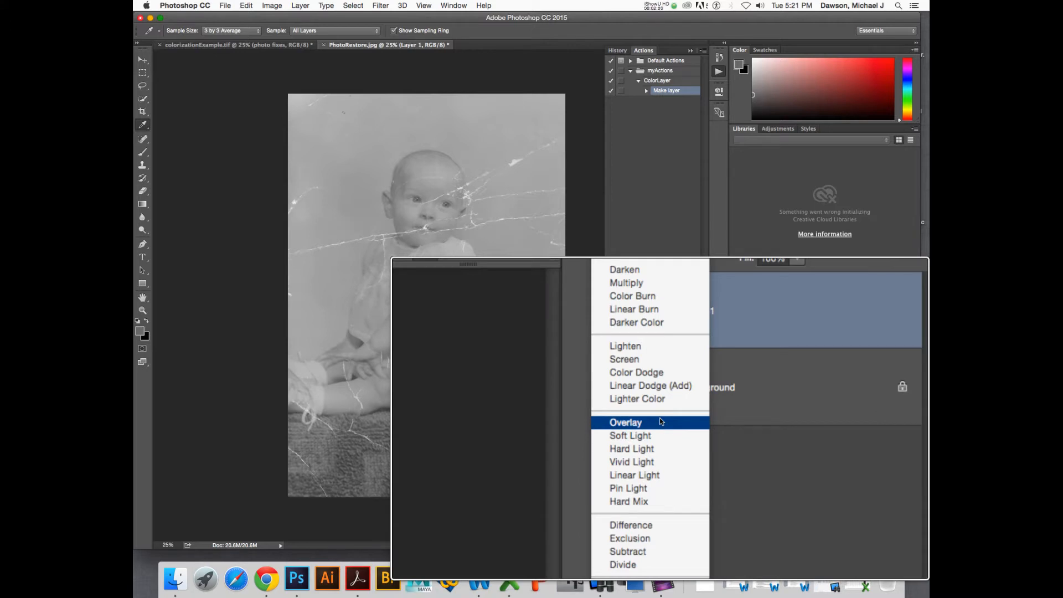
pyautogui.click(659, 420)
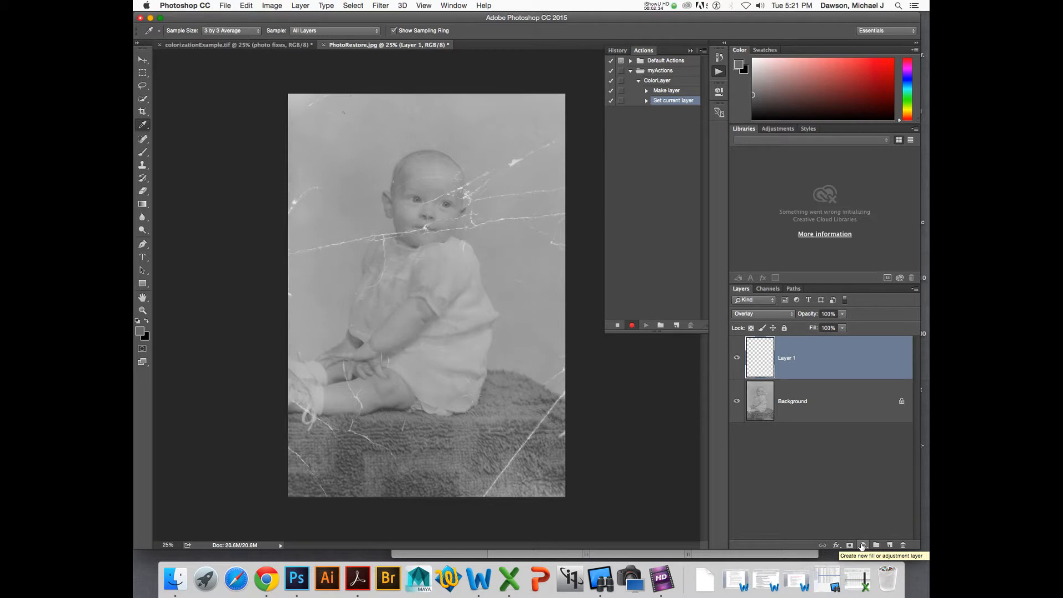
pyautogui.click(767, 314)
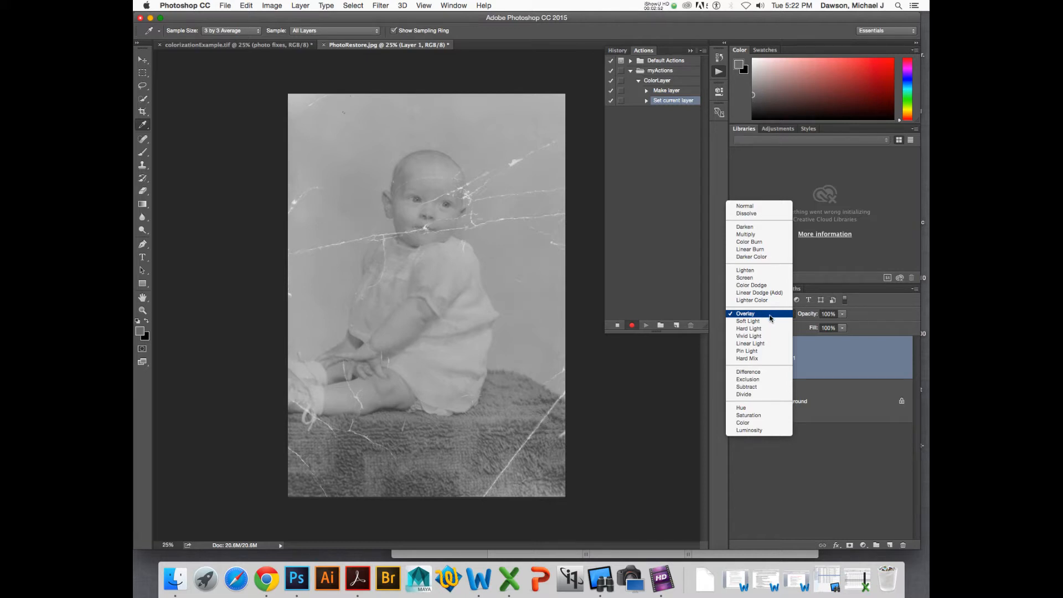
pyautogui.click(771, 318)
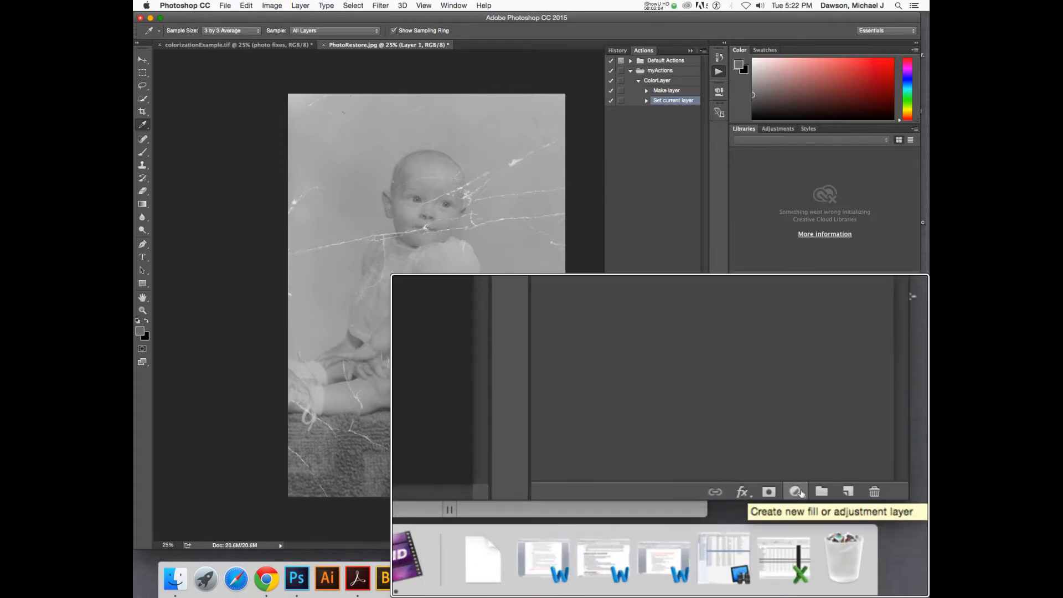
# - Add a Hue/Saturation adjustment layer, using the previous layer to create a clipping mask
pyautogui.click(797, 490)
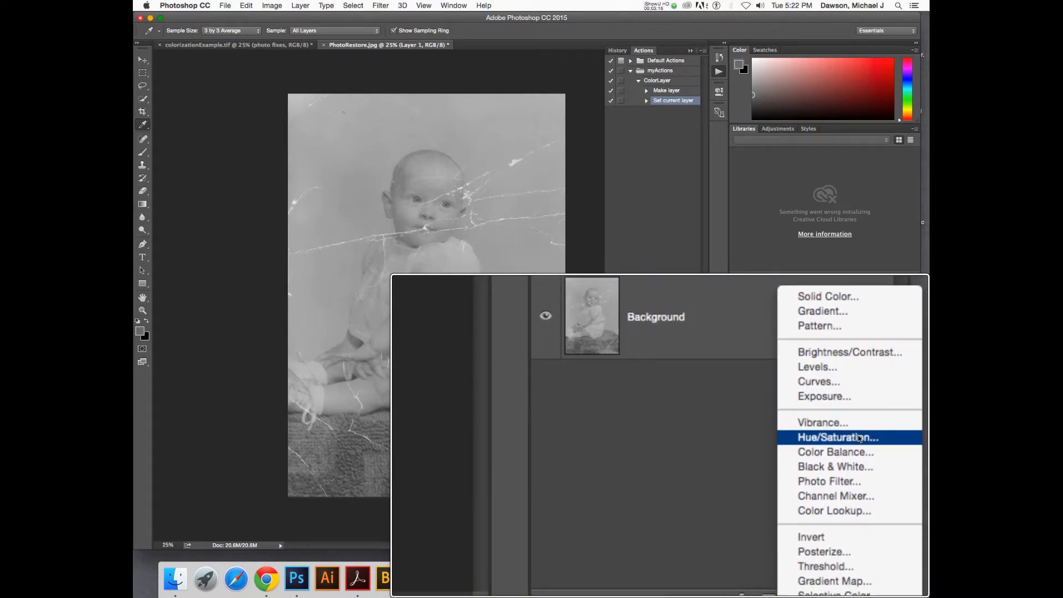
pyautogui.click(858, 438)
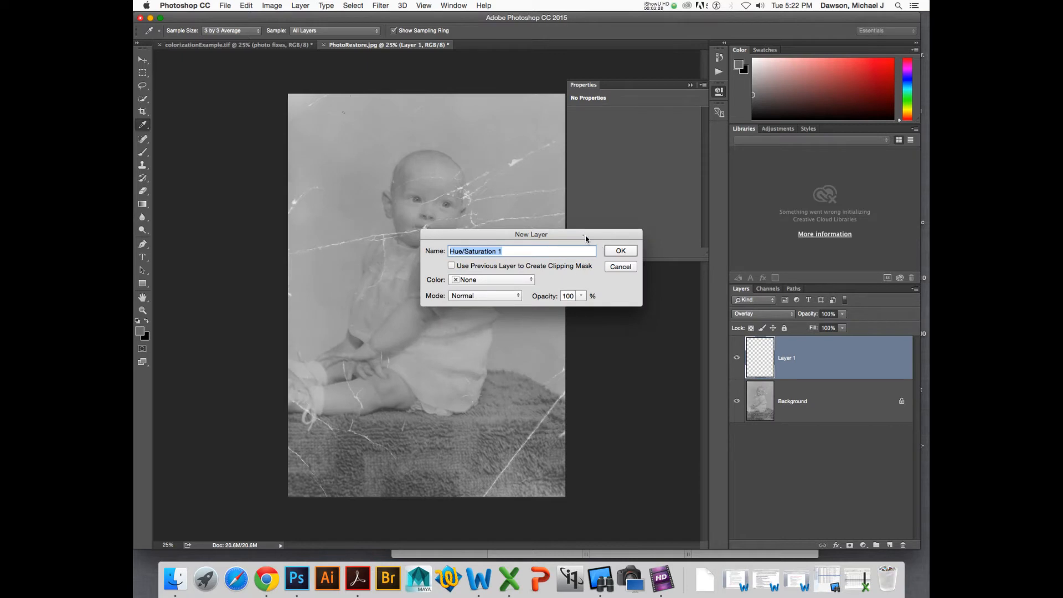
pyautogui.moveTo(583, 235); pyautogui.dragTo(566, 220)
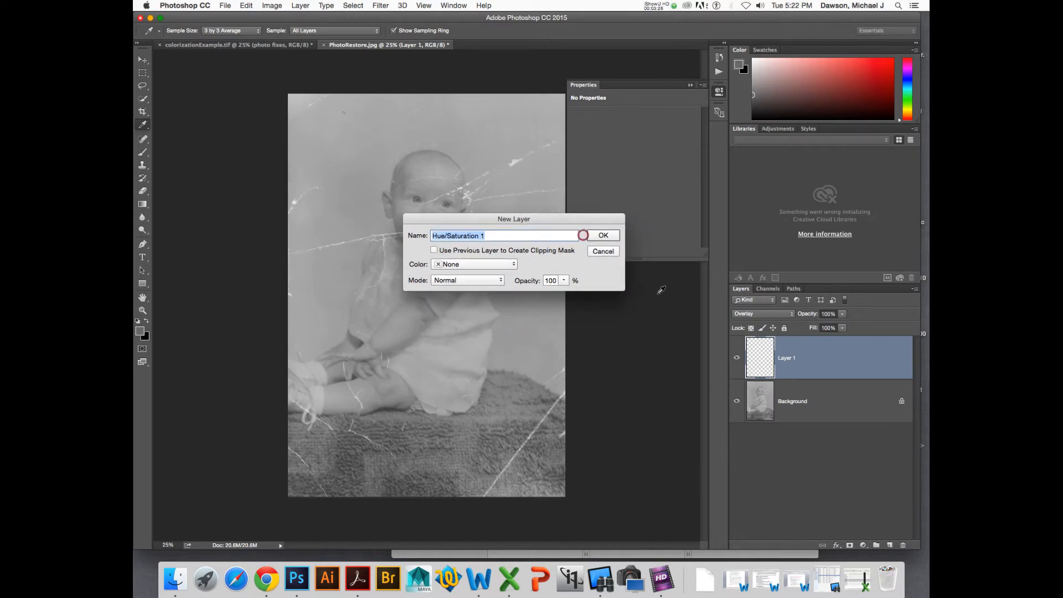
pyautogui.click(862, 545)
pyautogui.scroll(5, 862, 545)
pyautogui.scroll(5, 862, 545)
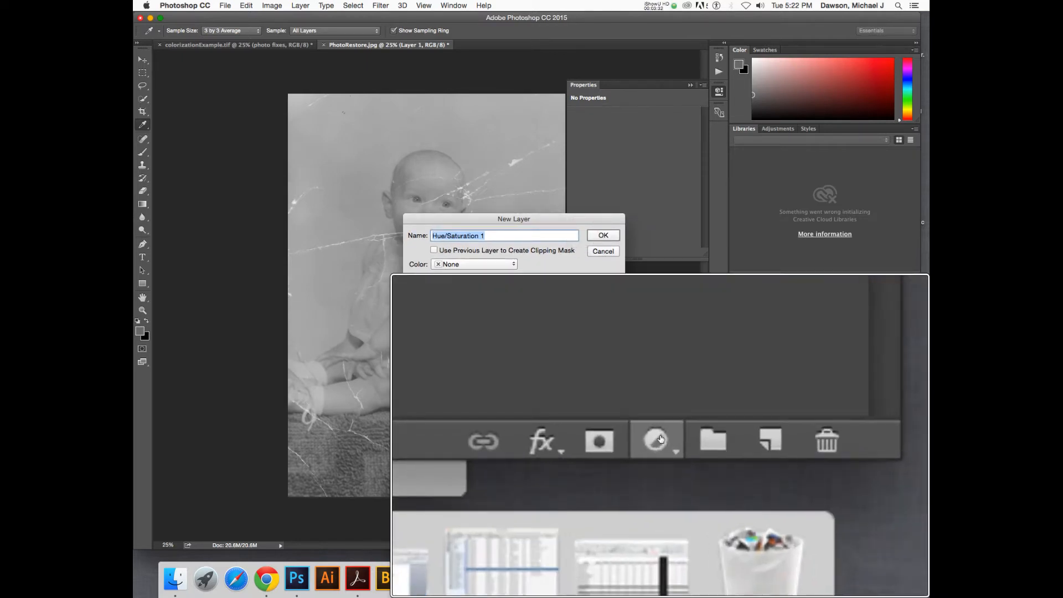
pyautogui.scroll(3, 861, 545)
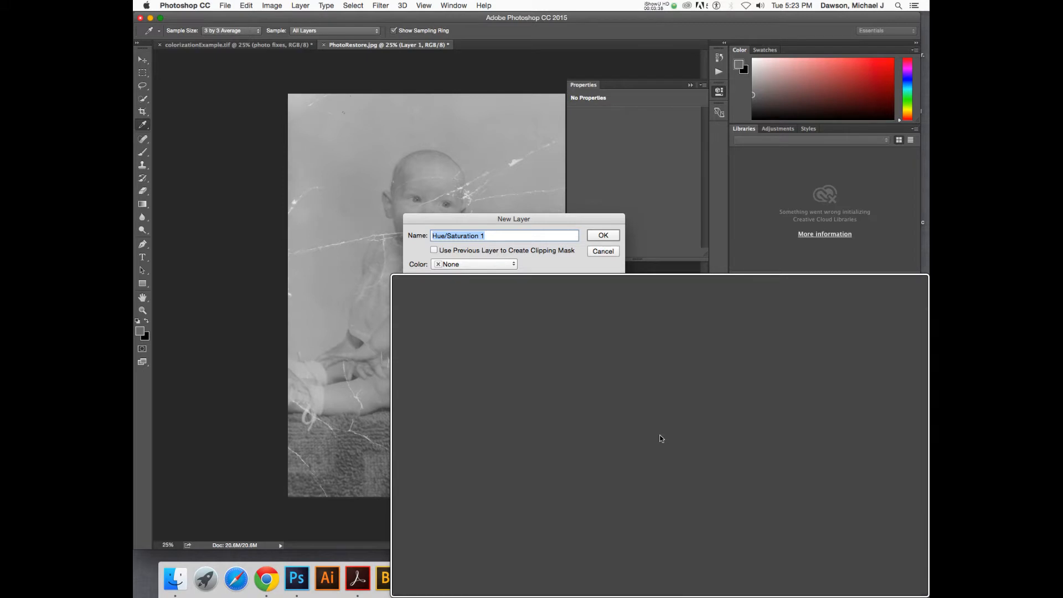
pyautogui.scroll(-10, 867, 504)
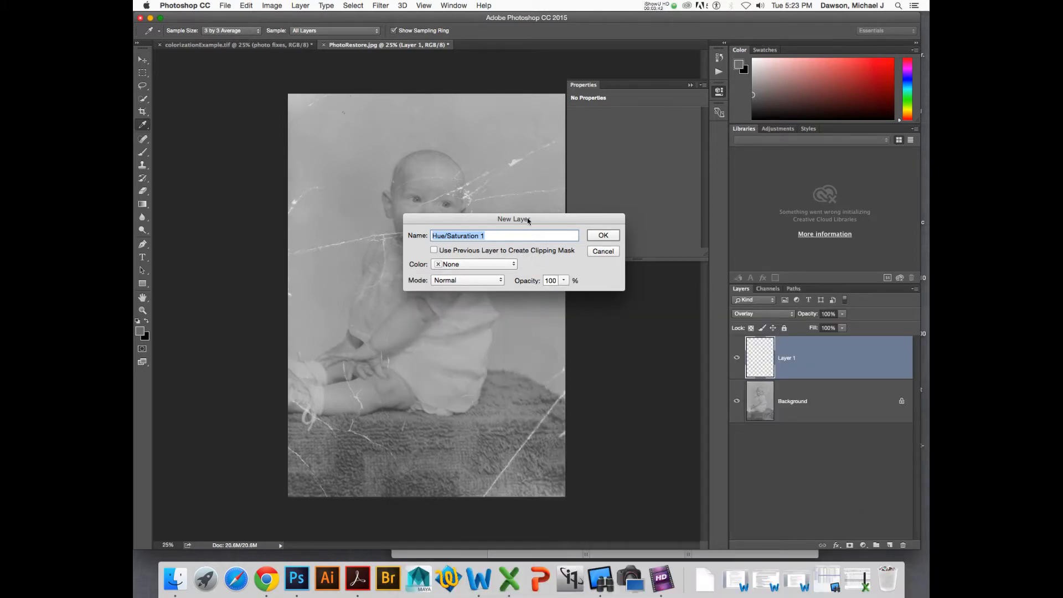
pyautogui.moveTo(527, 220); pyautogui.dragTo(484, 179)
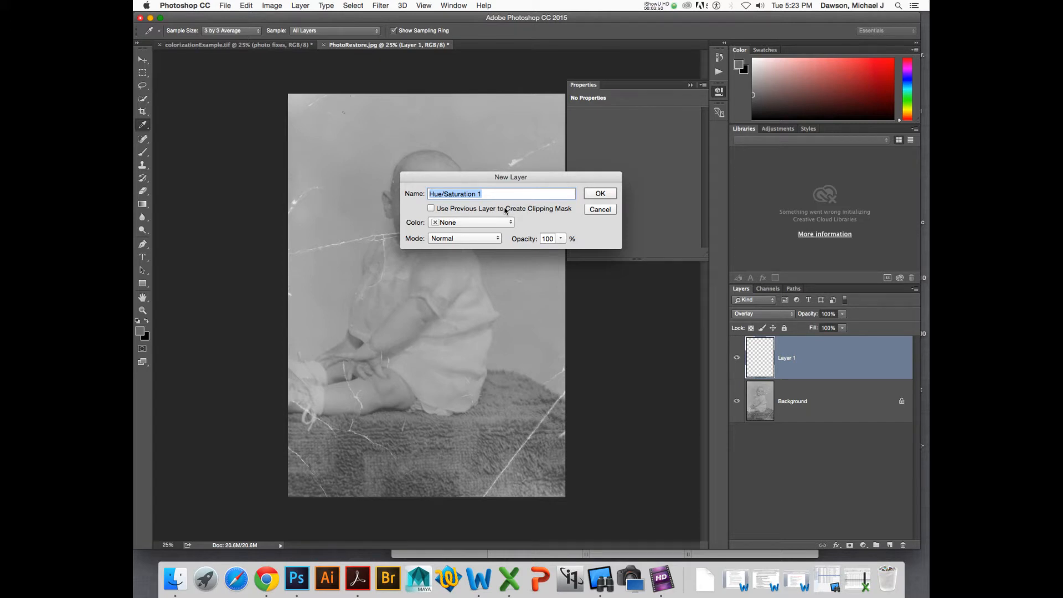
pyautogui.click(451, 209)
pyautogui.click(600, 194)
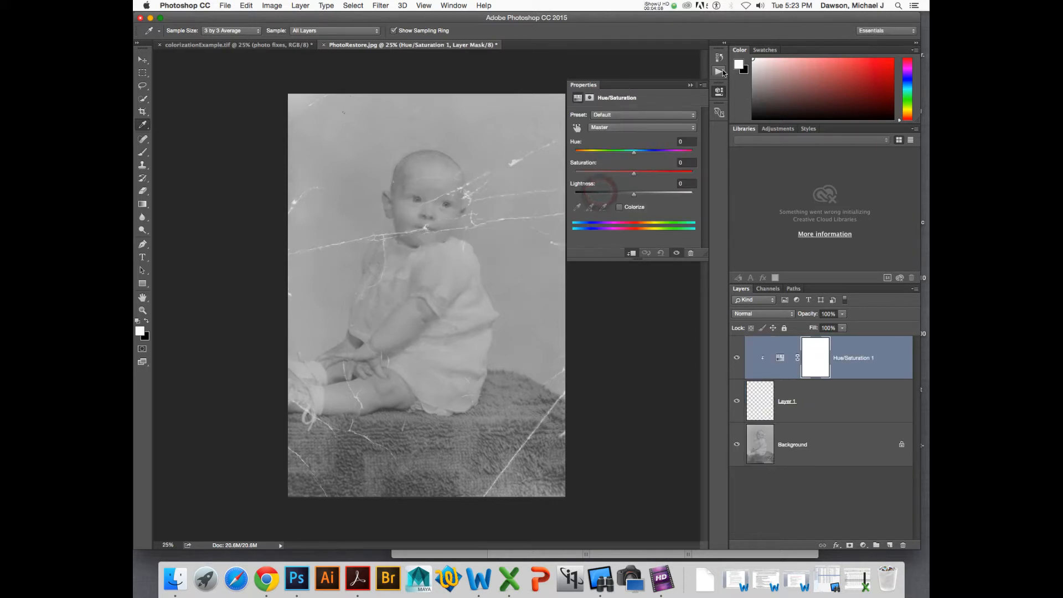
# - Inspect the recorded adjustment-layer step in the action, then stop recording
pyautogui.click(718, 71)
pyautogui.click(646, 110)
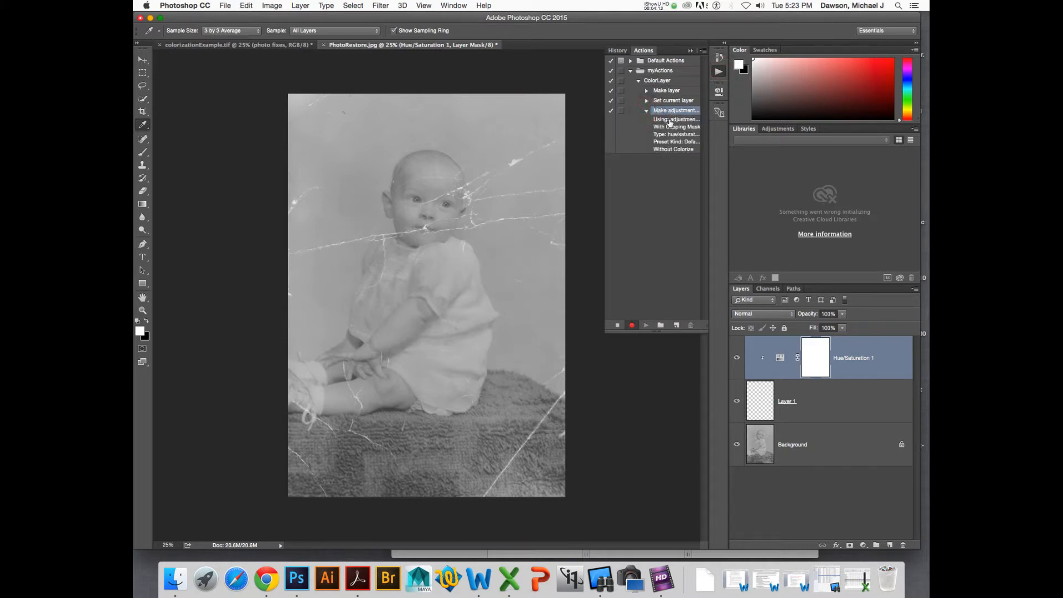
pyautogui.click(646, 112)
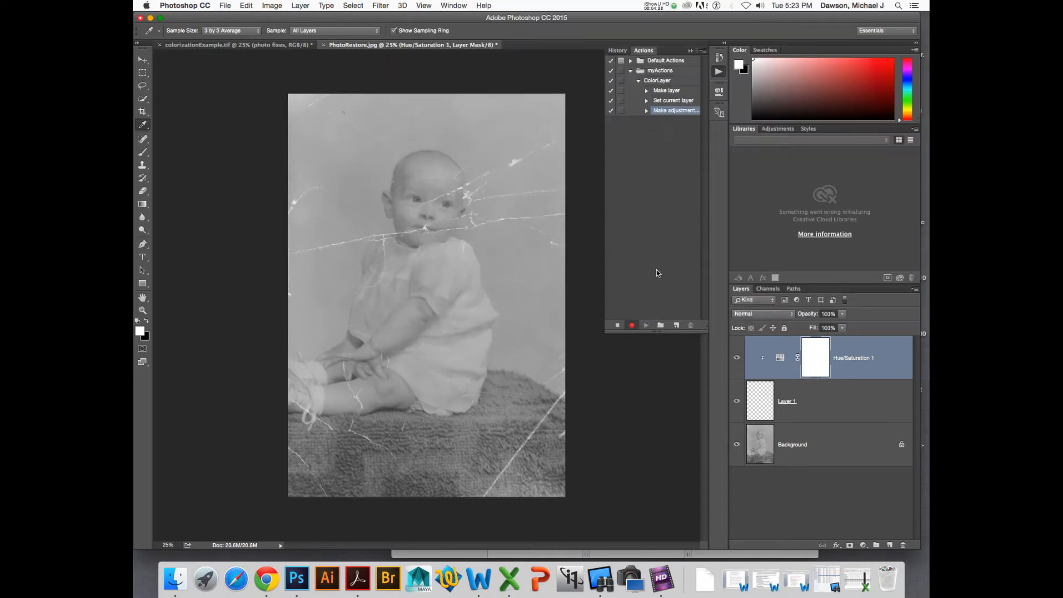
pyautogui.click(617, 325)
# - Play the ColorLayer action and undo its result
pyautogui.click(647, 325)
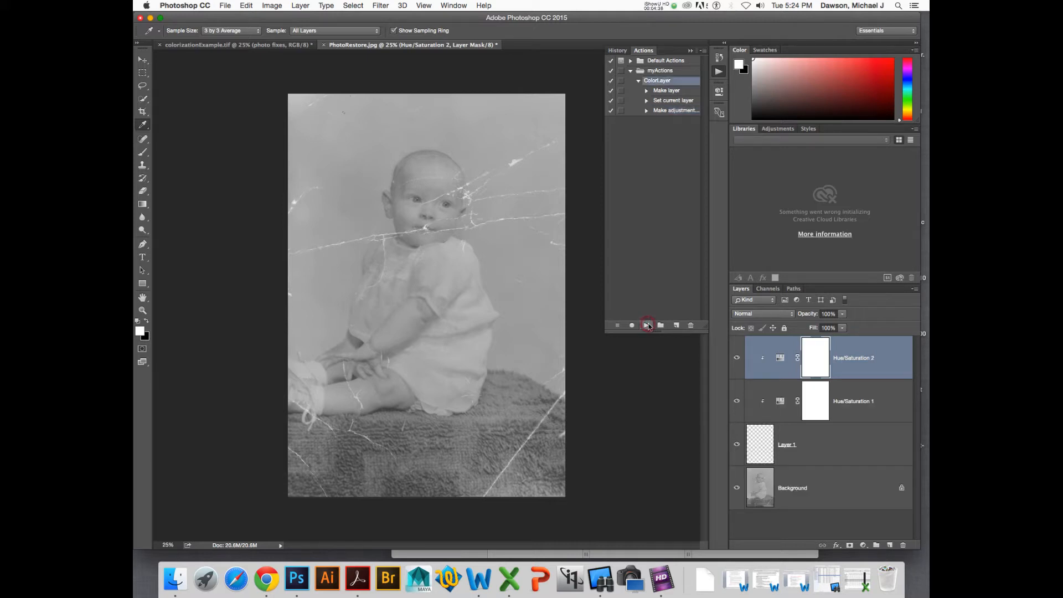
pyautogui.press('super+z')
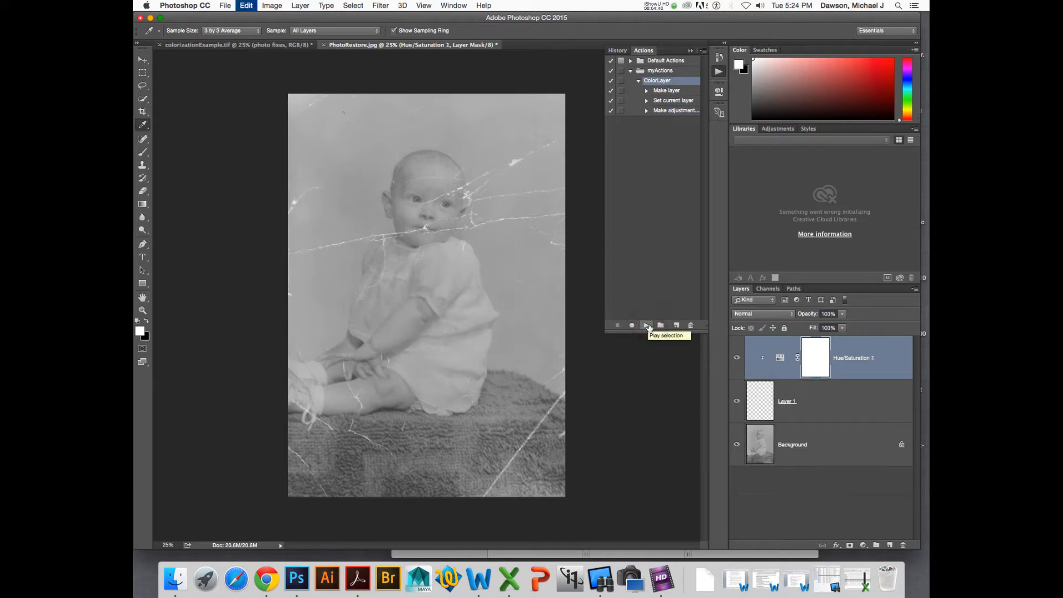
# - Select the Background layer, play the ColorLayer action on it, and select the new Layer 2
pyautogui.click(768, 396)
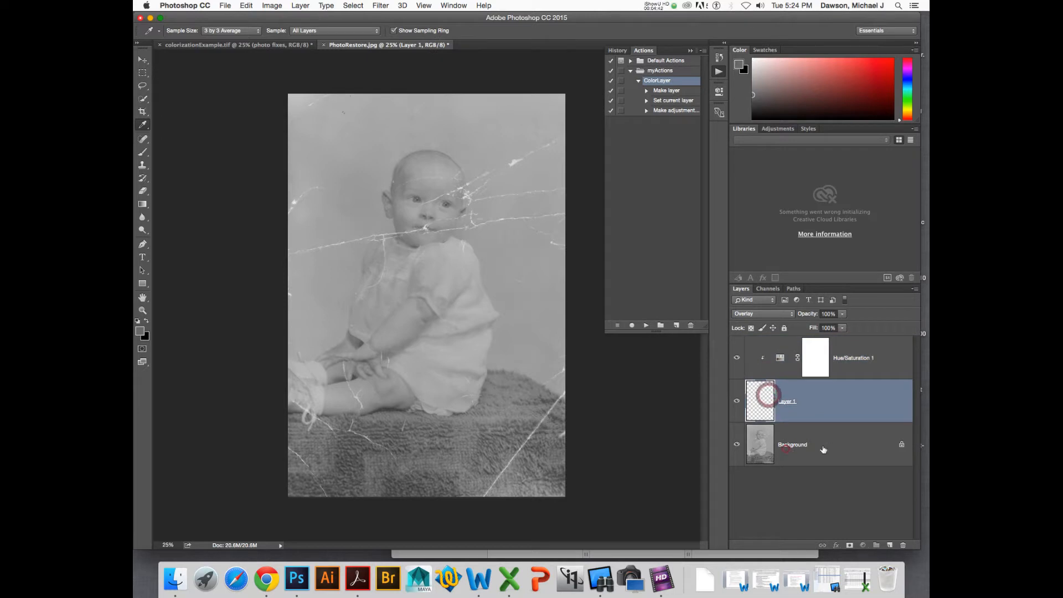
pyautogui.click(786, 447)
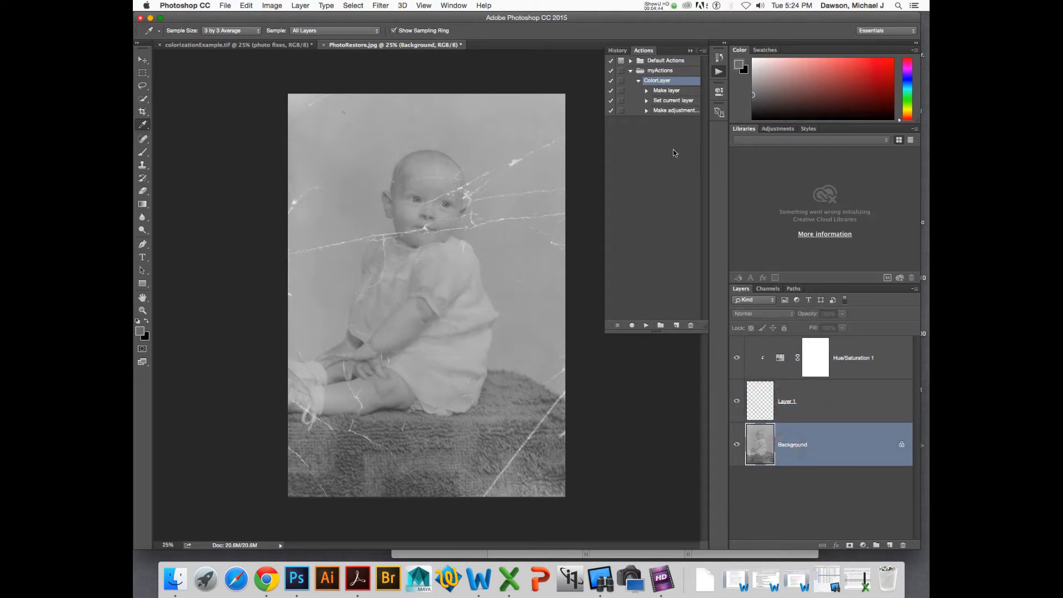
pyautogui.click(646, 325)
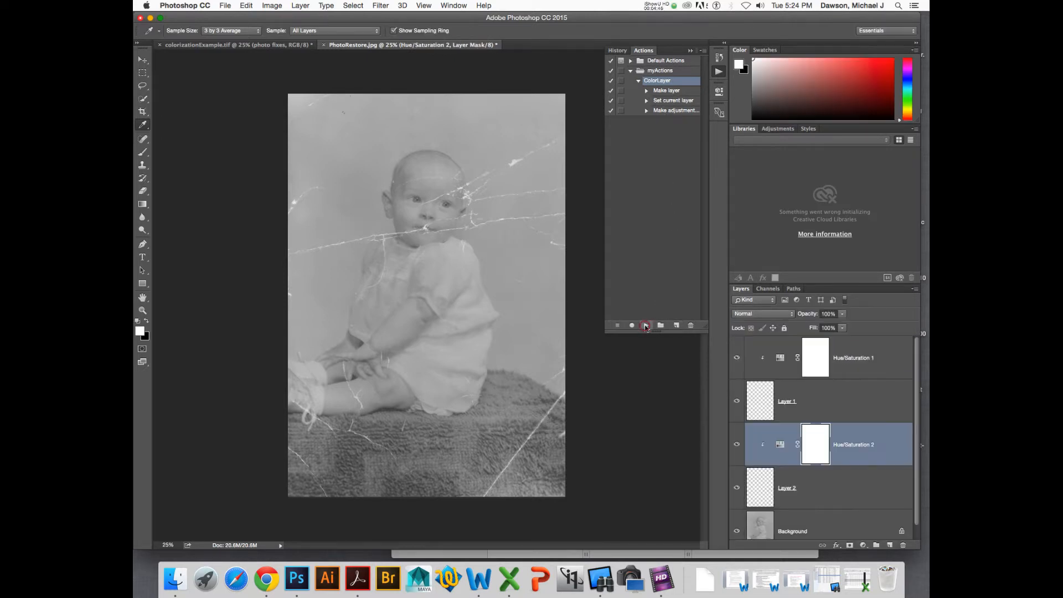
pyautogui.click(839, 501)
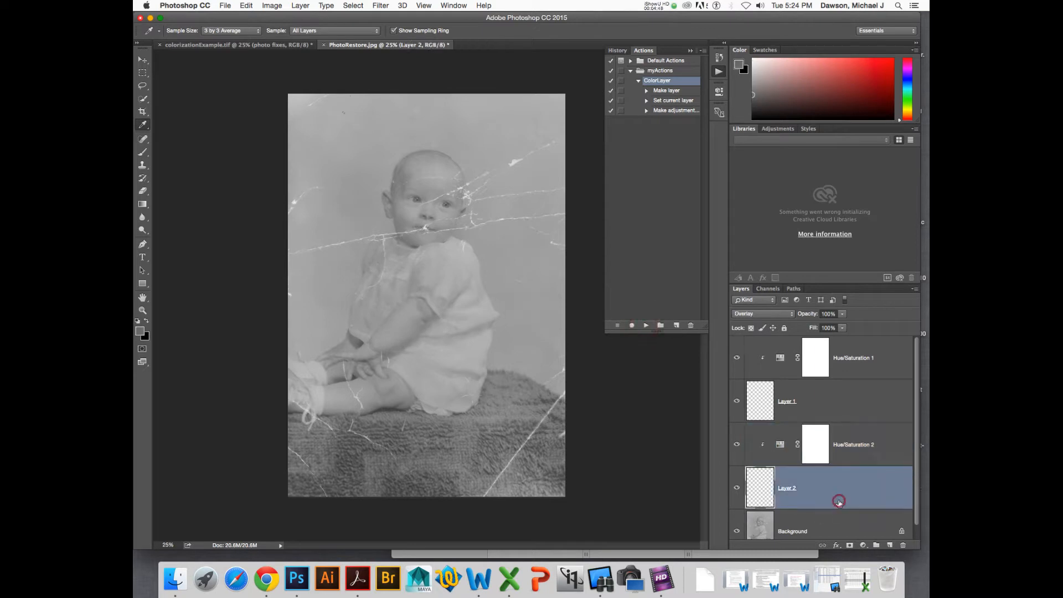
# - Inspect the clipped Hue/Saturation 2 layer, Layer 2 and the recorded Make layer step of the action
pyautogui.click(867, 458)
pyautogui.click(841, 484)
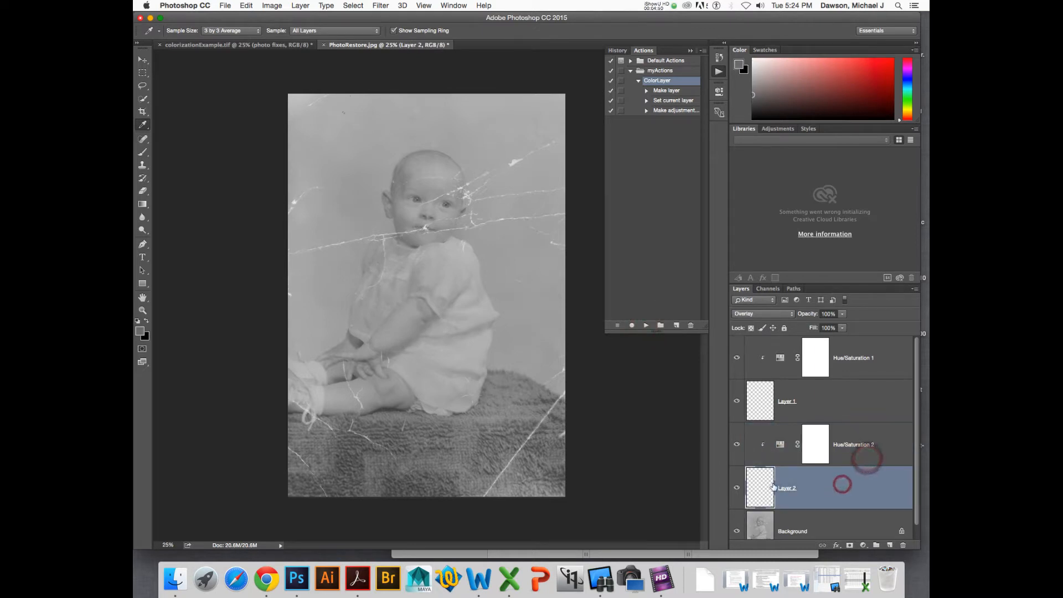
pyautogui.click(782, 450)
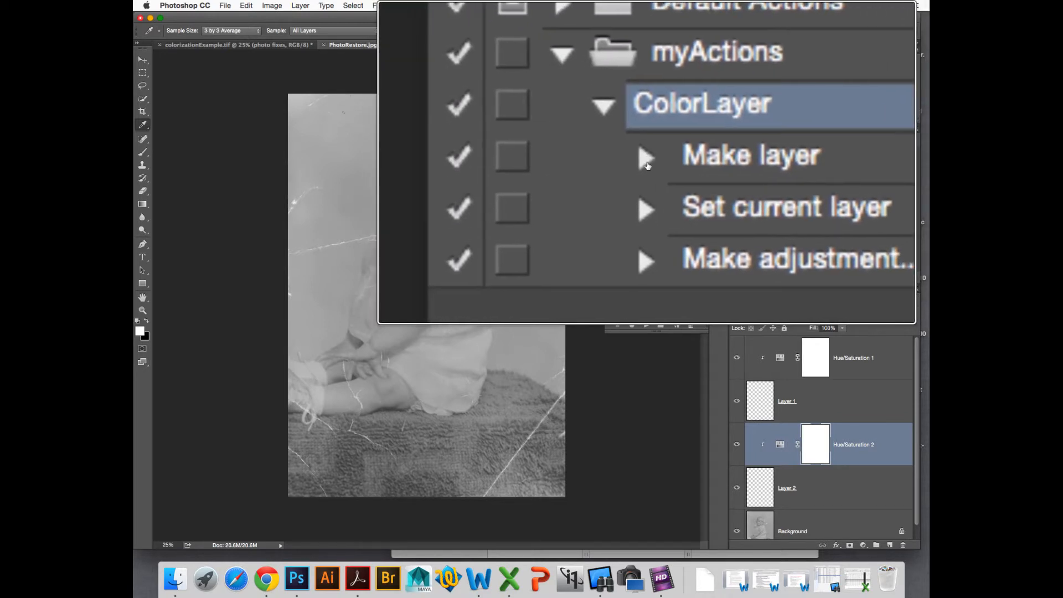
pyautogui.click(651, 165)
pyautogui.click(651, 164)
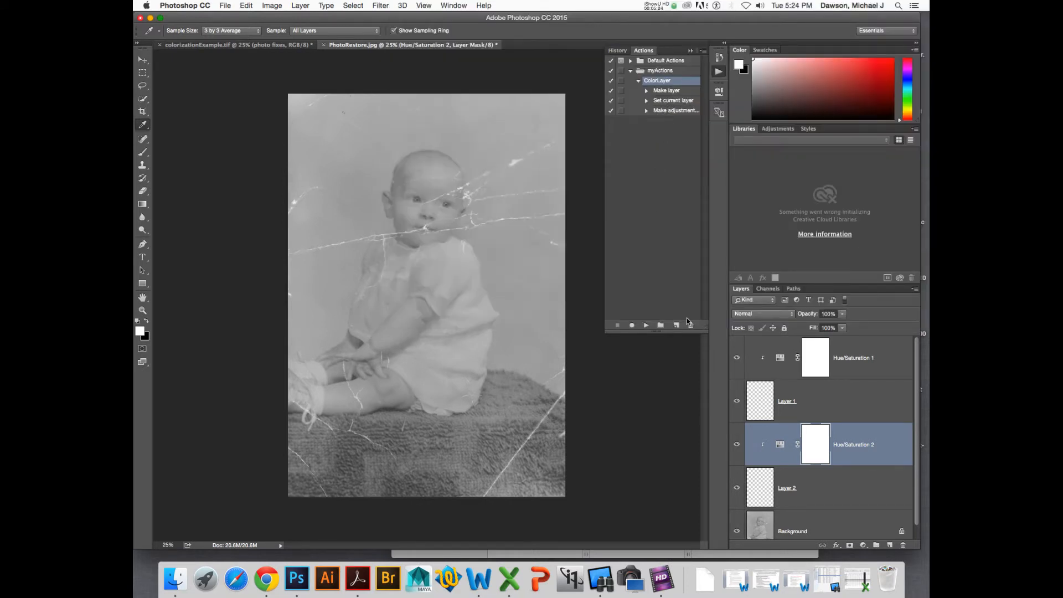
pyautogui.click(765, 492)
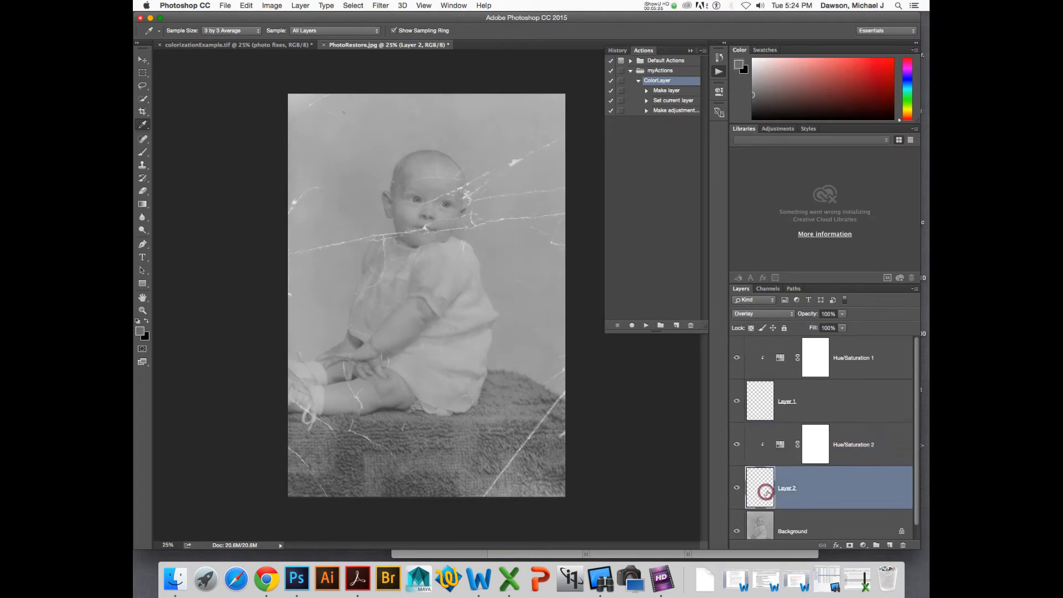
pyautogui.click(777, 450)
pyautogui.click(761, 486)
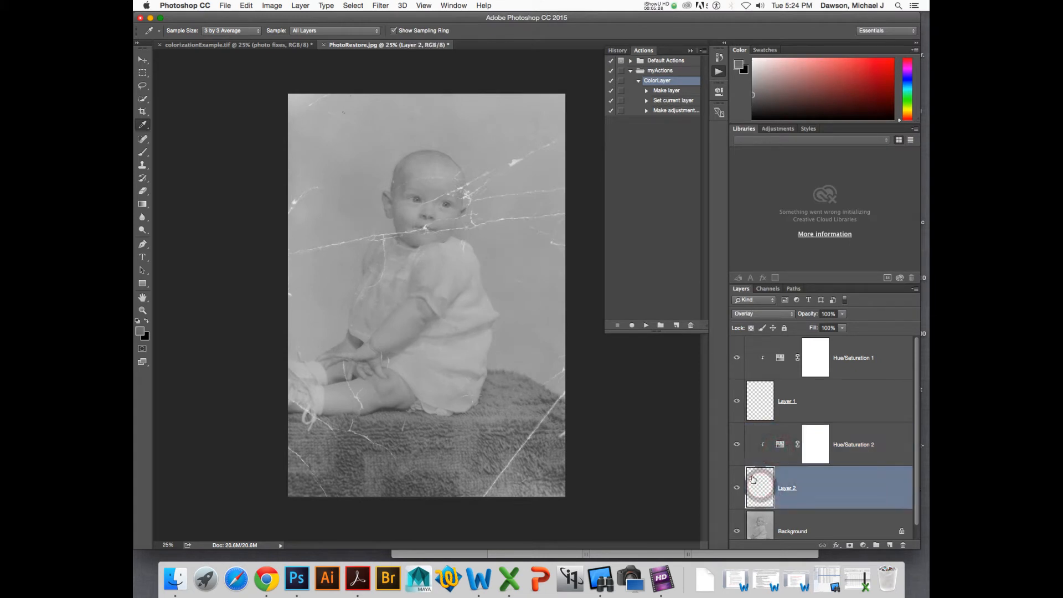
# - Shrink the Actions panel's height to fit its recorded steps
pyautogui.moveTo(659, 333); pyautogui.dragTo(651, 214)
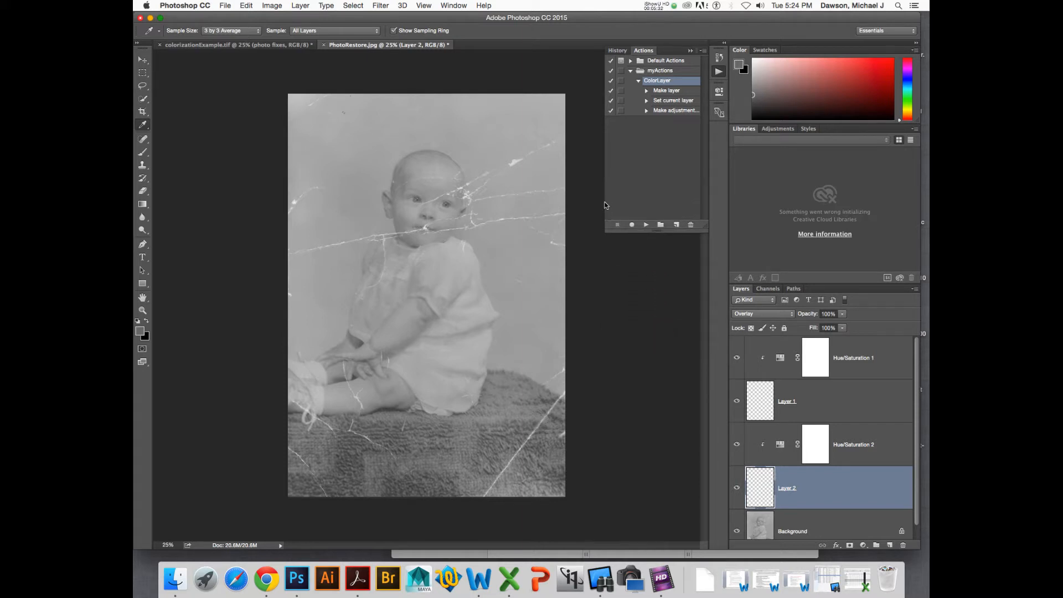
pyautogui.click(604, 205)
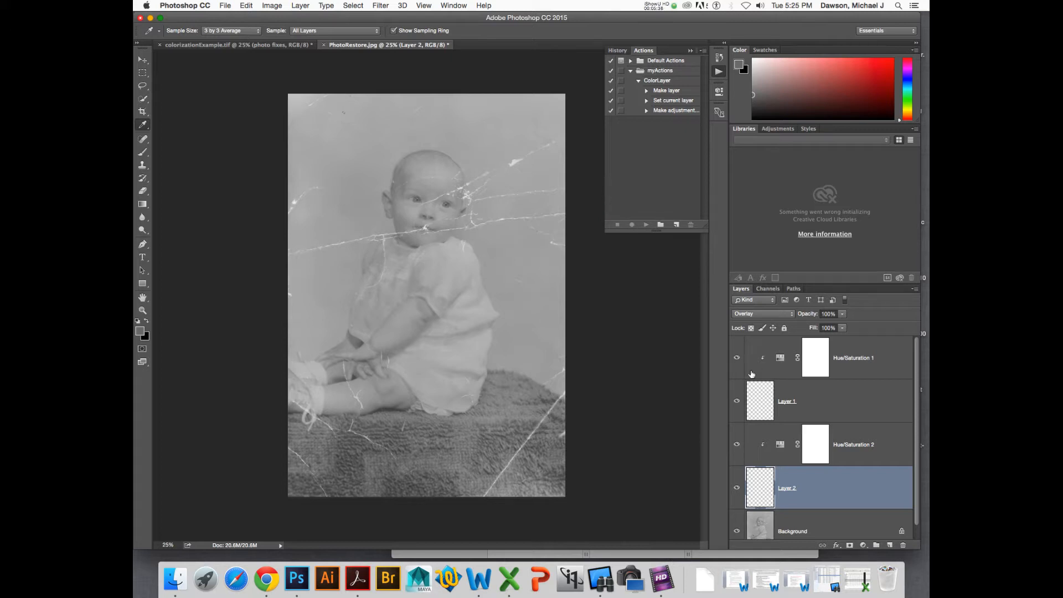
# - Zoom in to examine the photo with Layer 2 and Background selected, then fit the image on screen
pyautogui.click(758, 480)
pyautogui.press('super+plus')
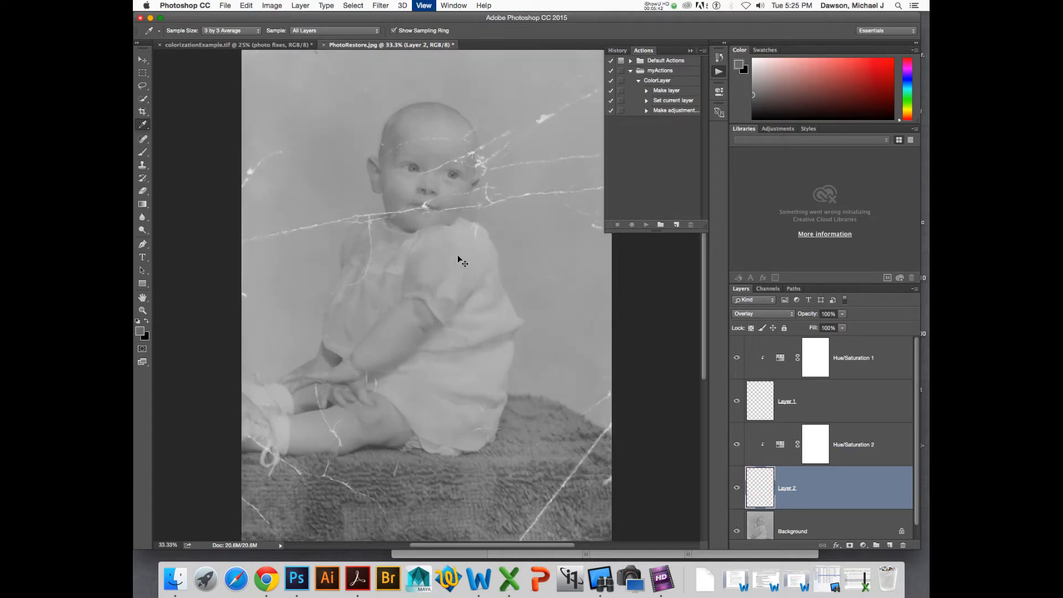
pyautogui.press('super+plus')
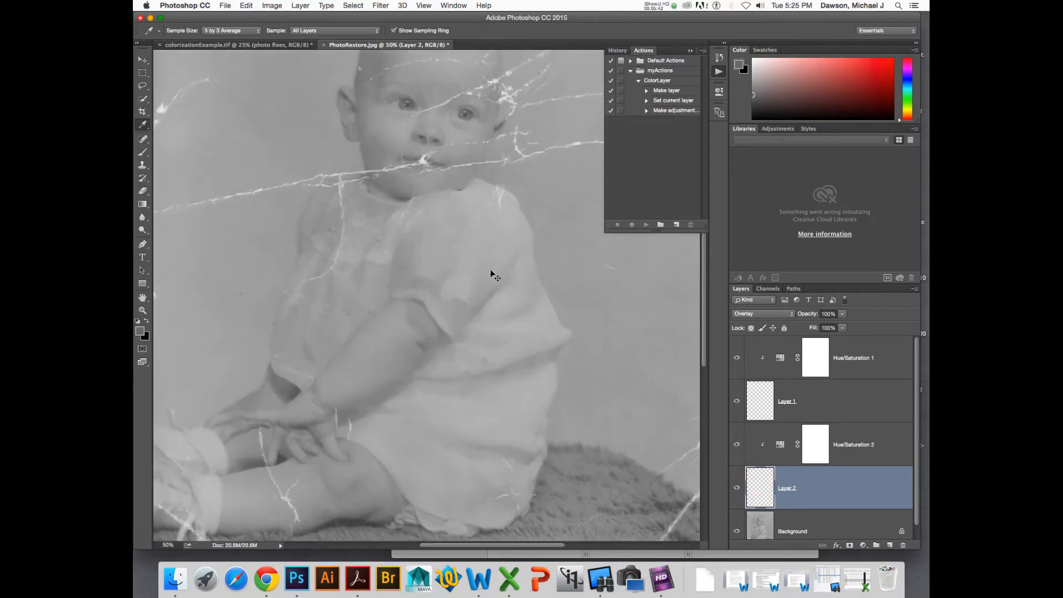
pyautogui.click(855, 532)
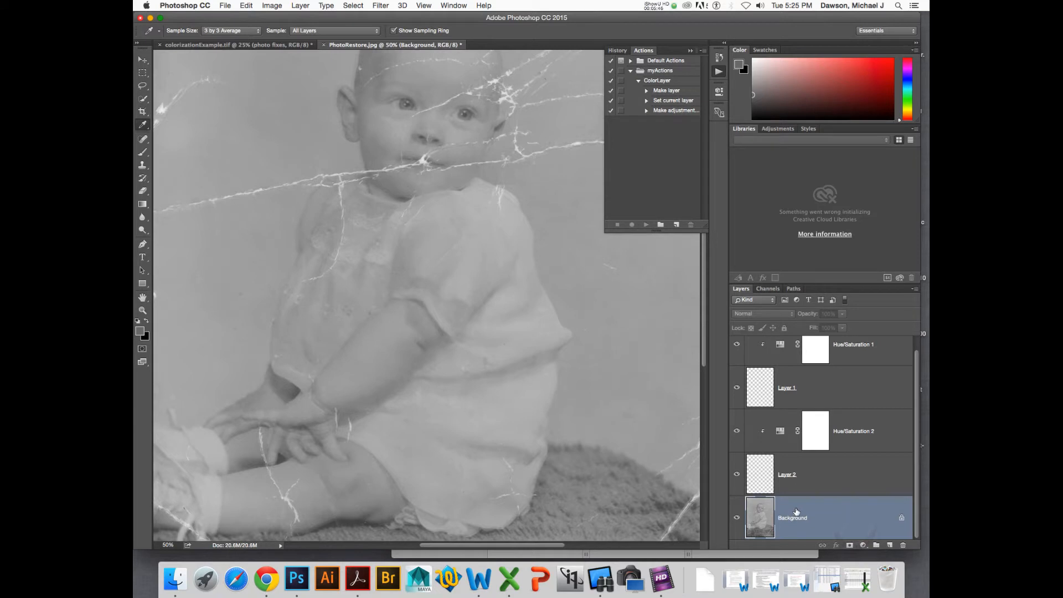
pyautogui.press('super+0')
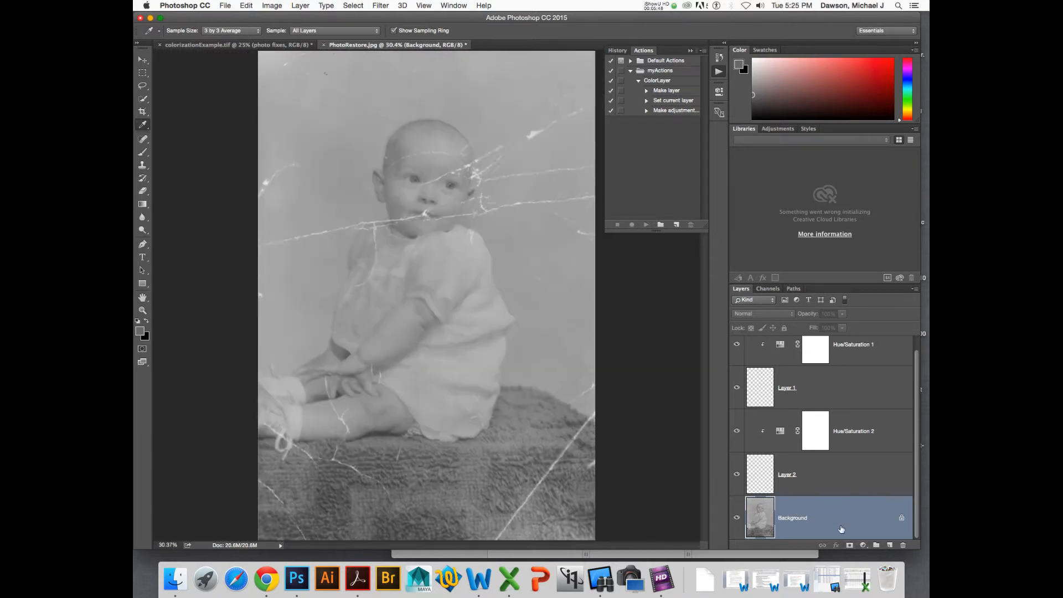
# - Delete all four layers above Background, from Layer 2 up to Hue/Saturation 1
pyautogui.click(807, 476)
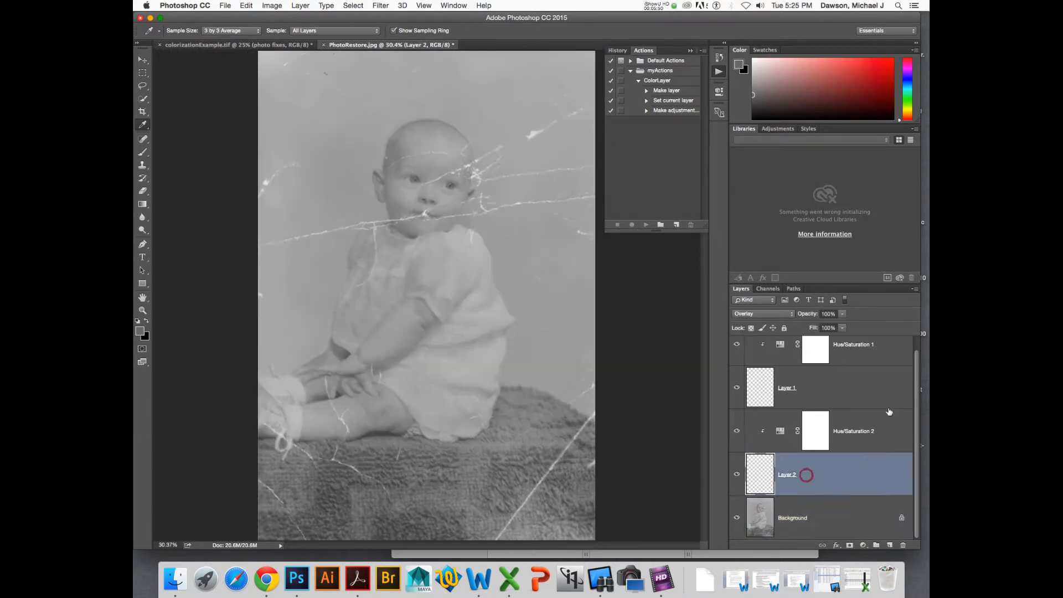
pyautogui.keyDown('shift'); pyautogui.click(879, 356); pyautogui.keyUp('shift')
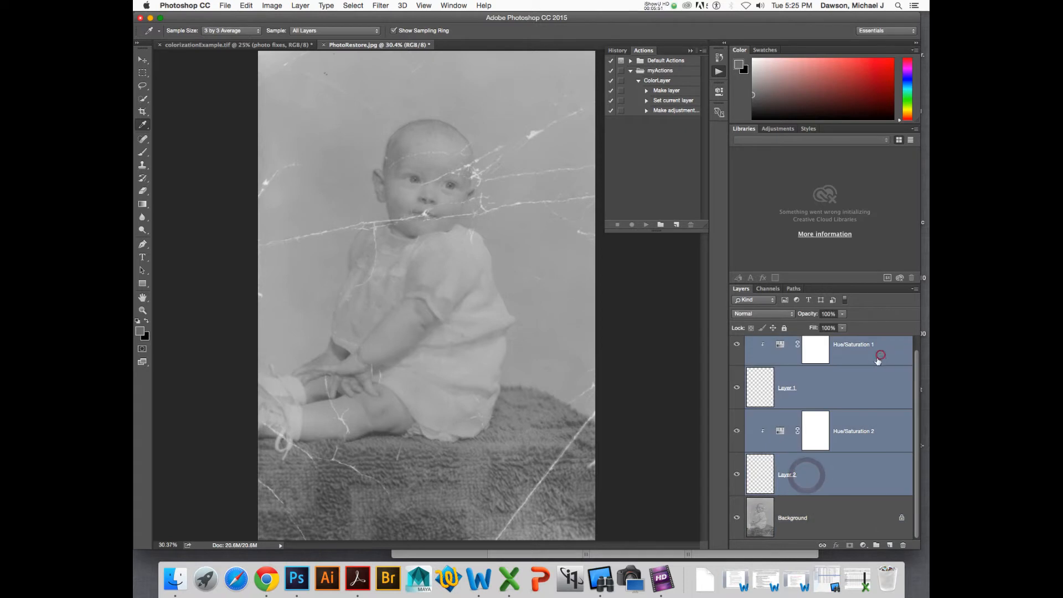
pyautogui.click(902, 545)
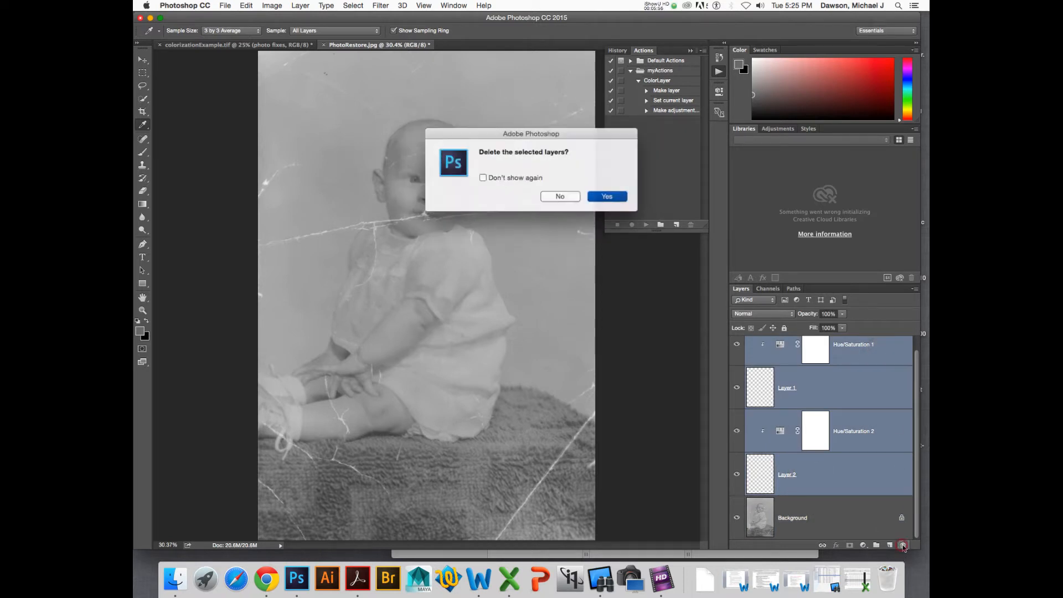
pyautogui.click(606, 196)
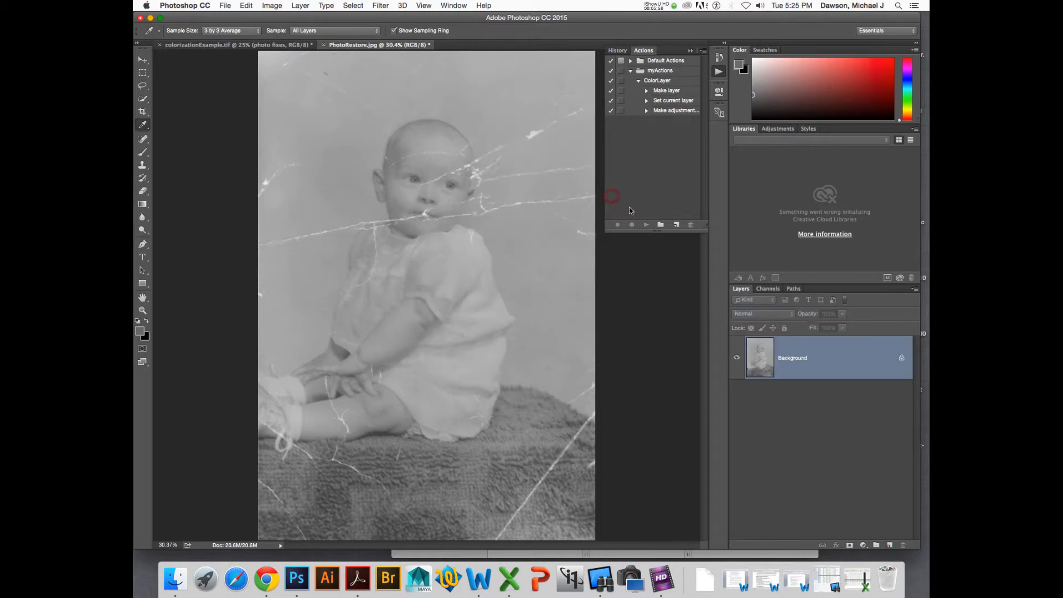
# - Add a Levels adjustment layer above the Background layer
pyautogui.click(829, 352)
pyautogui.click(763, 368)
pyautogui.click(863, 545)
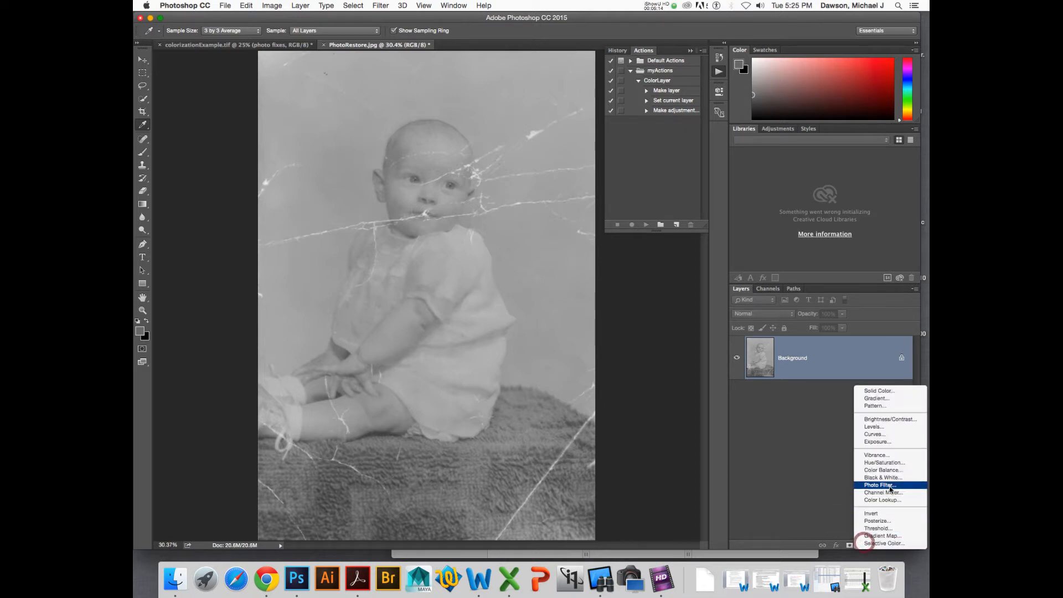
pyautogui.click(867, 427)
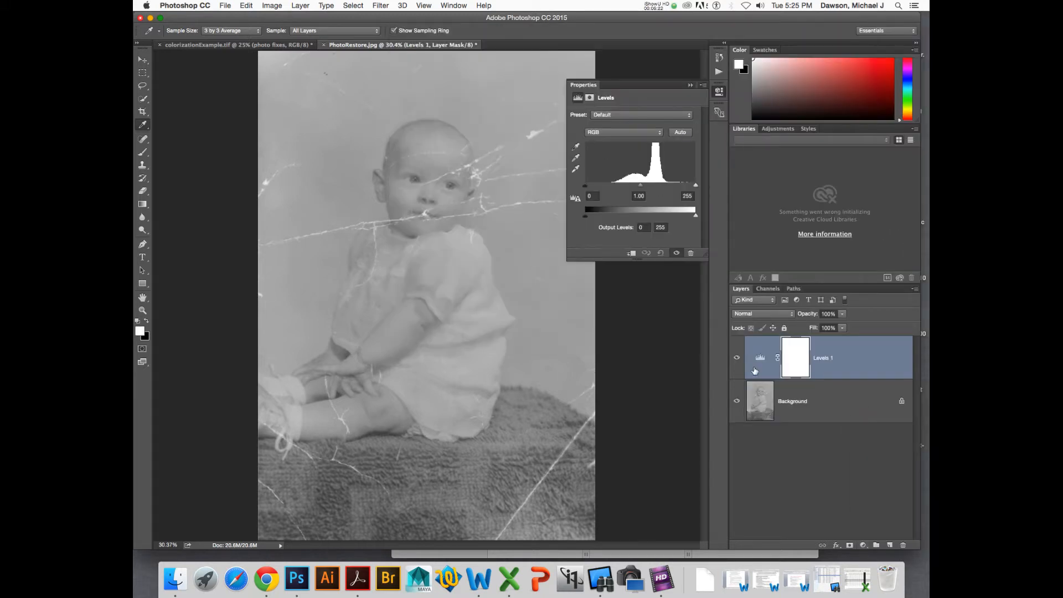
# - Select the Background layer and play the ColorLayer action on it
pyautogui.click(758, 367)
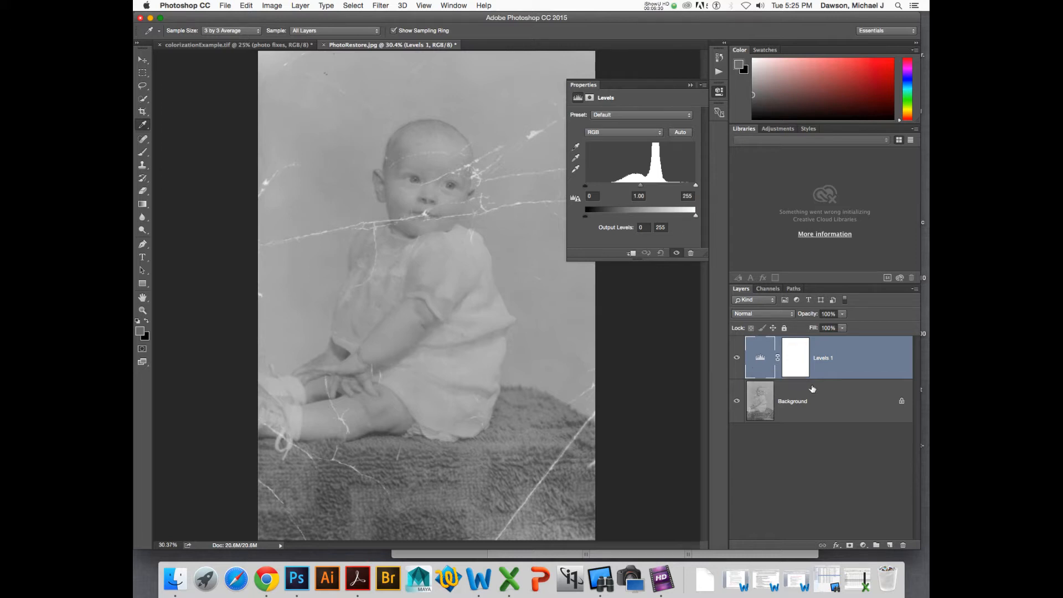
pyautogui.click(762, 393)
pyautogui.click(718, 72)
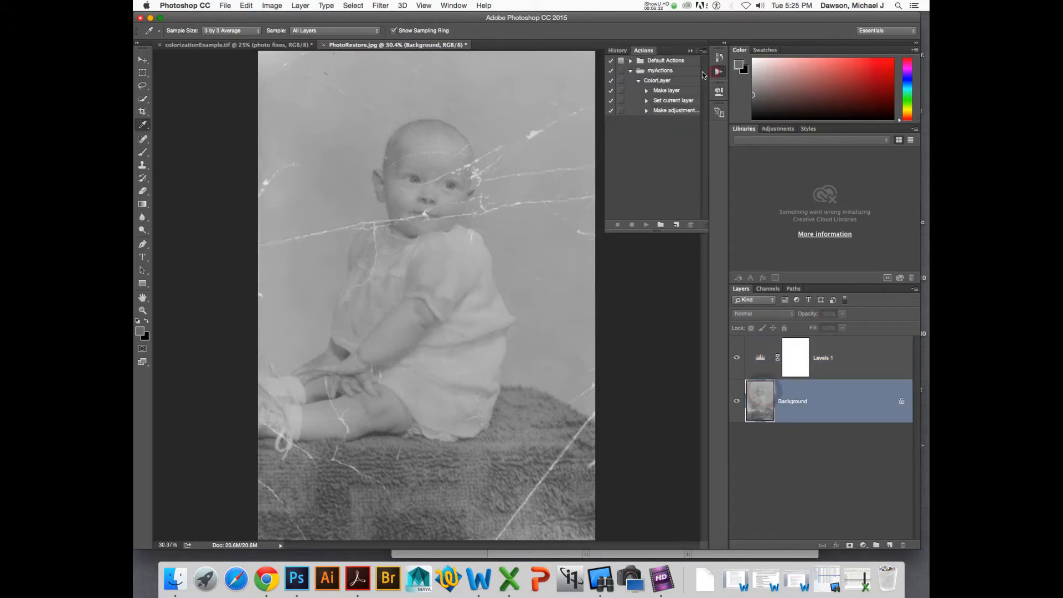
pyautogui.click(659, 82)
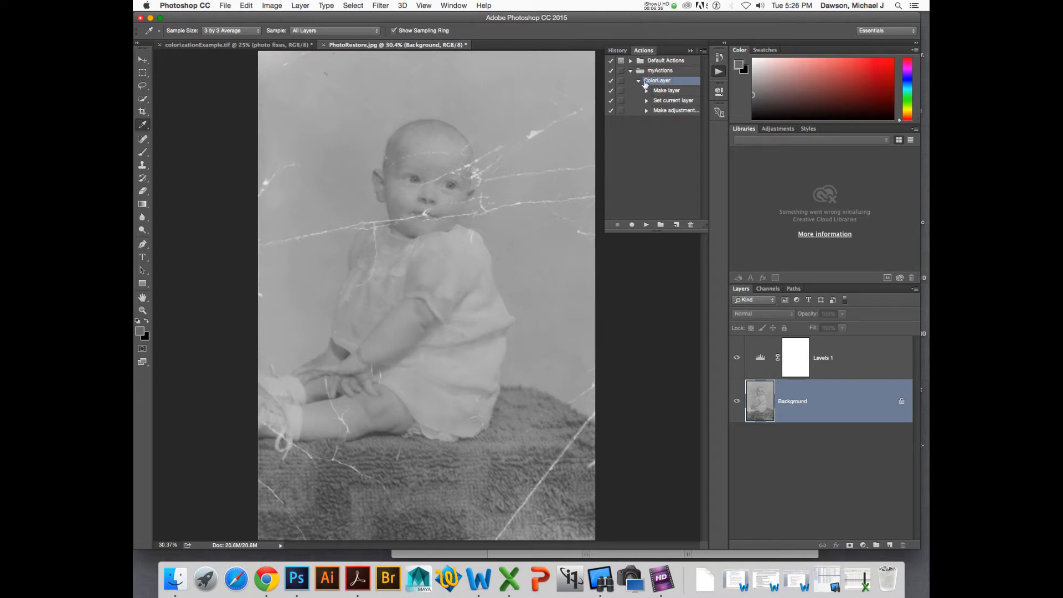
pyautogui.click(646, 226)
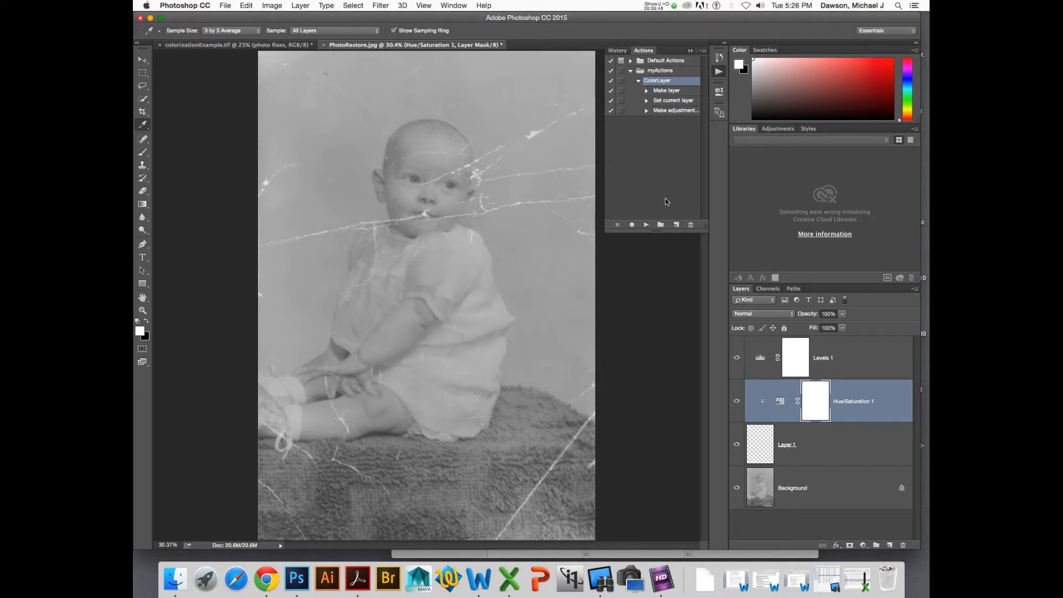
# - Delete the Layer 1 and Hue/Saturation 1 layers created by the action, turning off the delete confirmation
pyautogui.keyDown('shift'); pyautogui.click(829, 454); pyautogui.keyUp('shift')
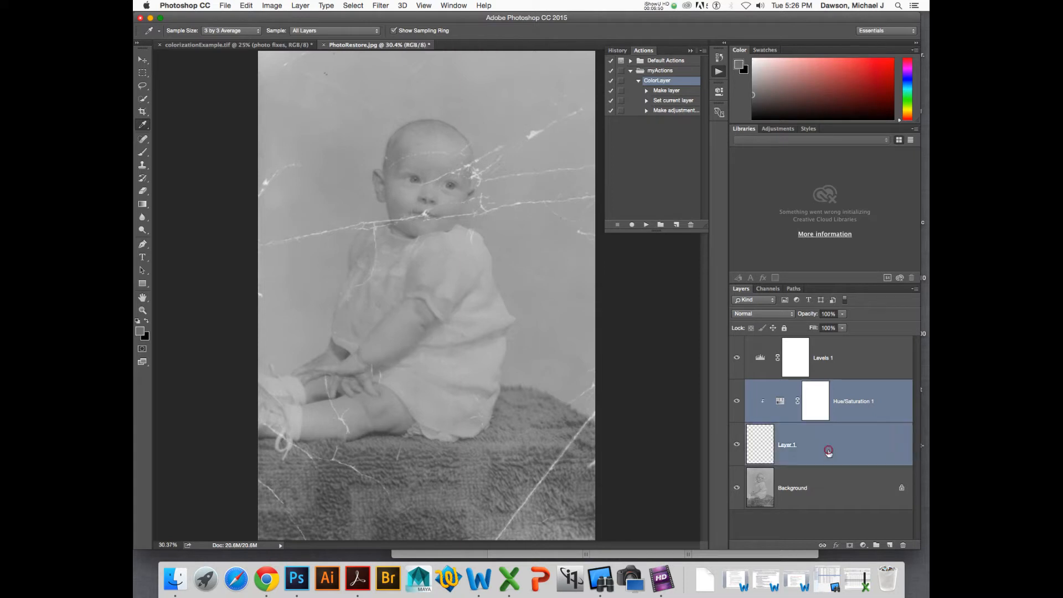
pyautogui.click(904, 546)
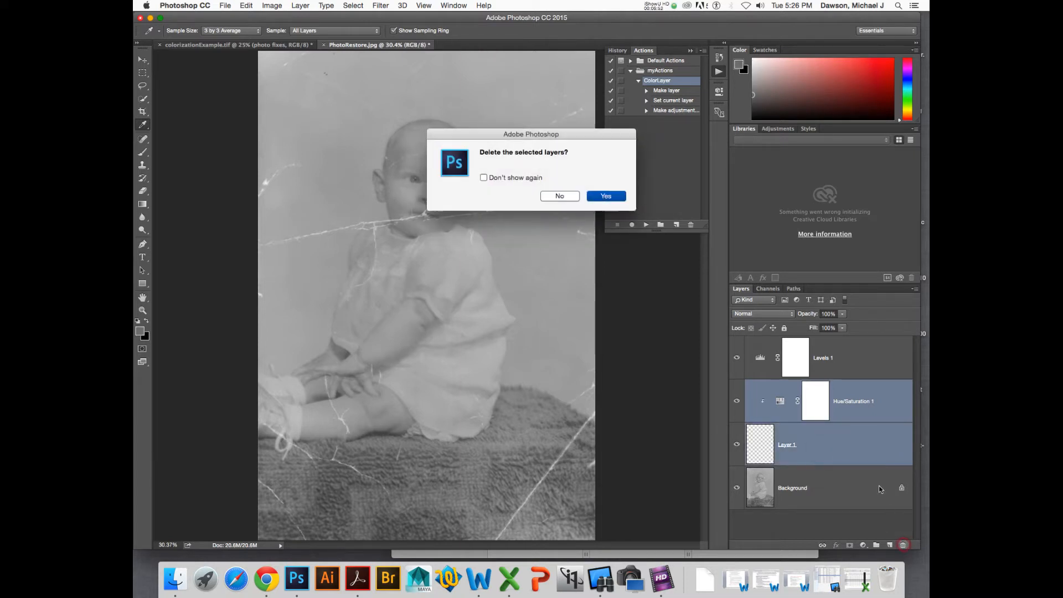
pyautogui.click(532, 177)
pyautogui.click(594, 197)
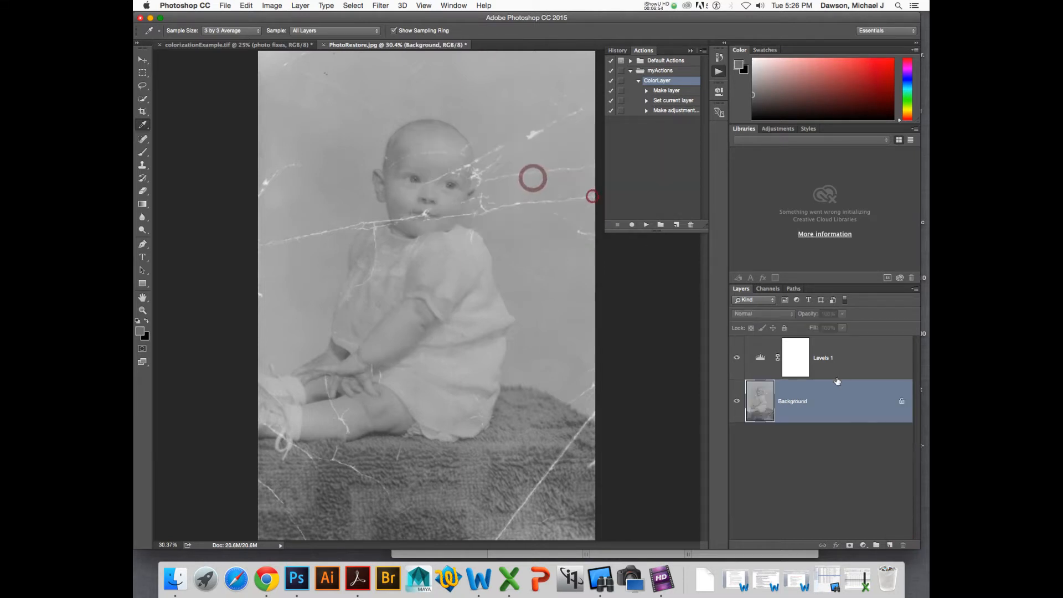
# - Open the Levels 1 adjustment layer's properties
pyautogui.click(759, 360)
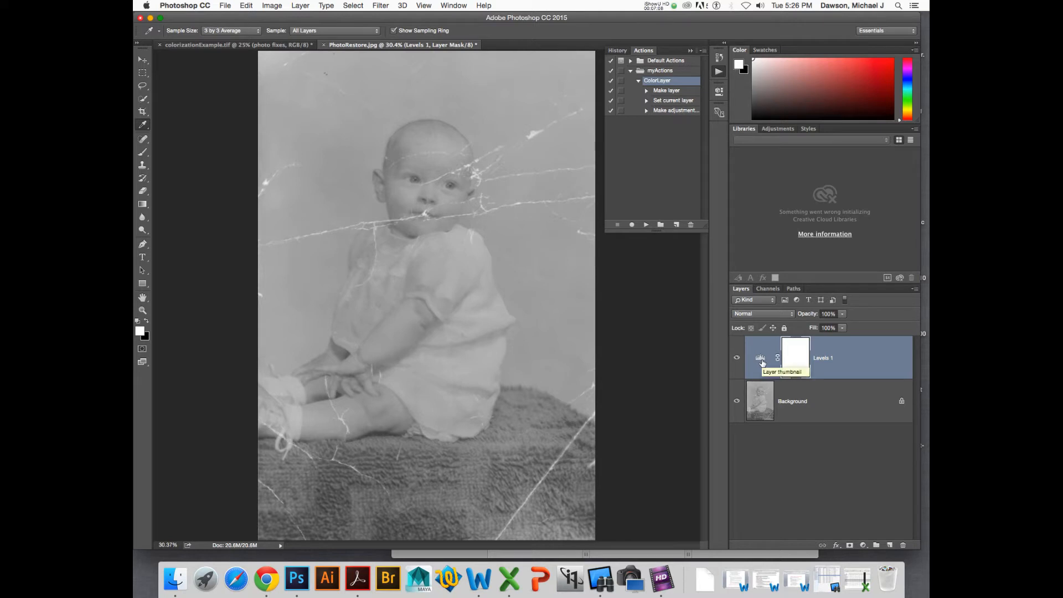
pyautogui.doubleClick(761, 361)
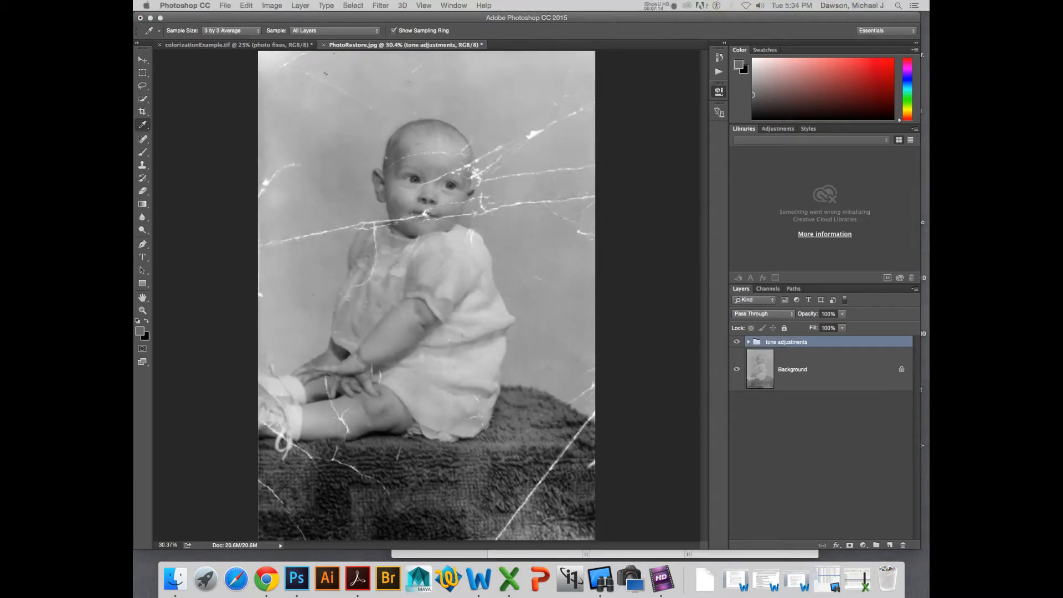
pyautogui.click(203, 162)
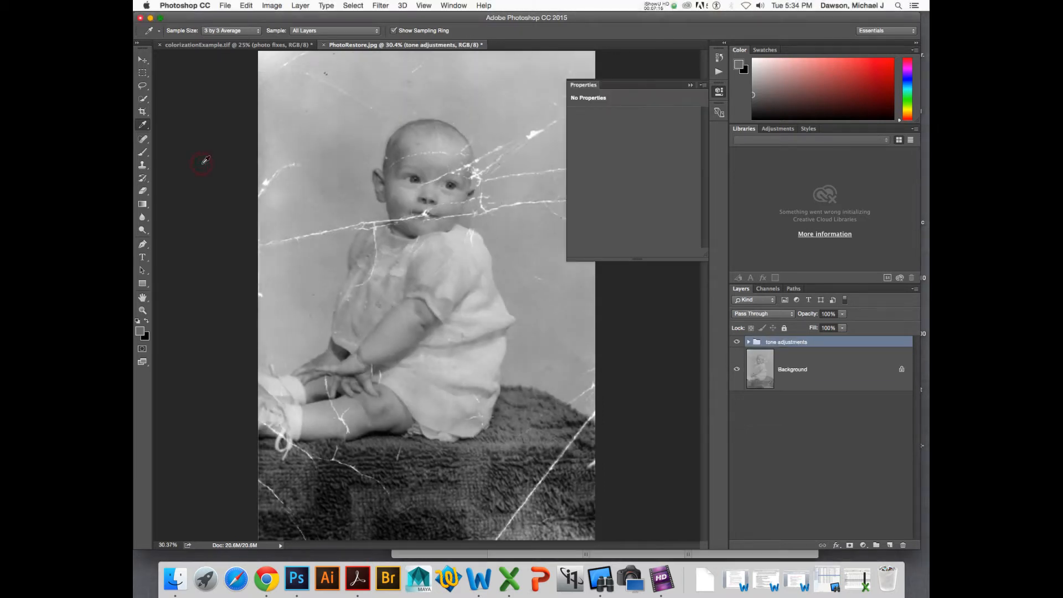
# - Expand the tone adjustments group, inspect the Curves 1 preset, then collapse and select the group
pyautogui.click(747, 341)
pyautogui.click(781, 369)
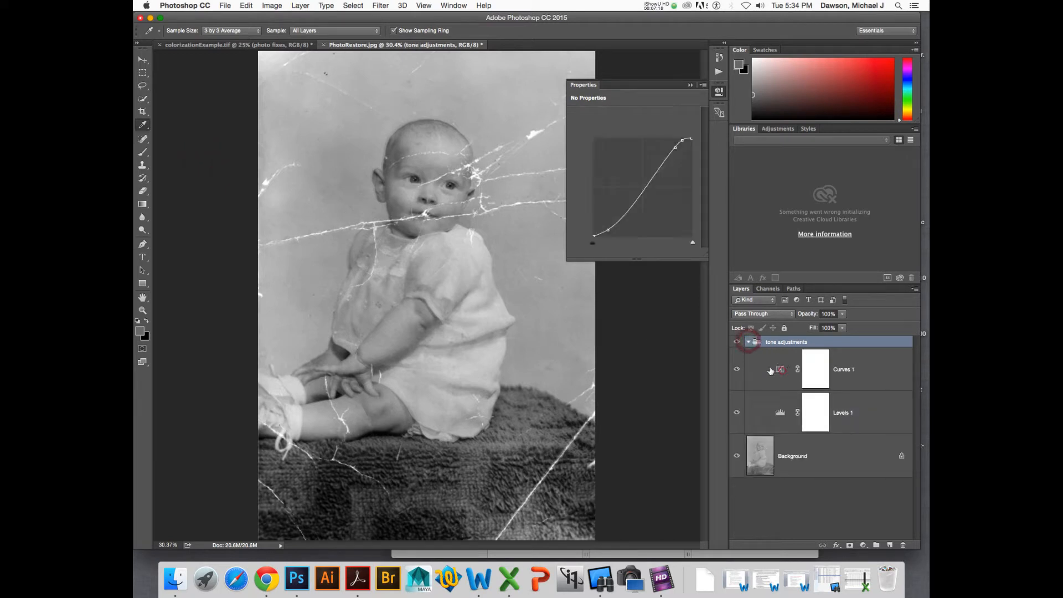
pyautogui.click(666, 115)
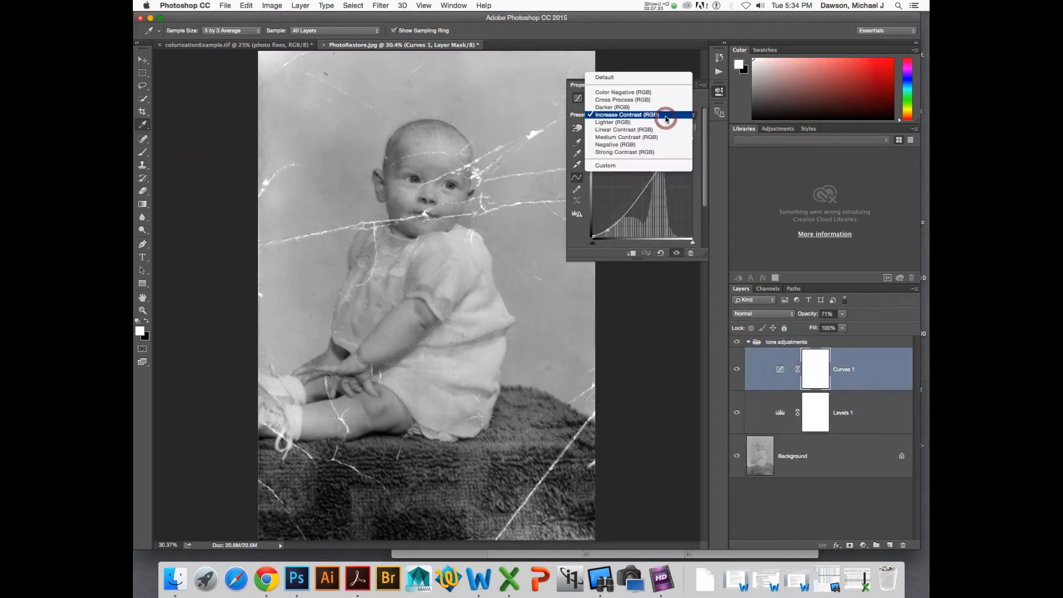
pyautogui.click(822, 340)
pyautogui.click(822, 341)
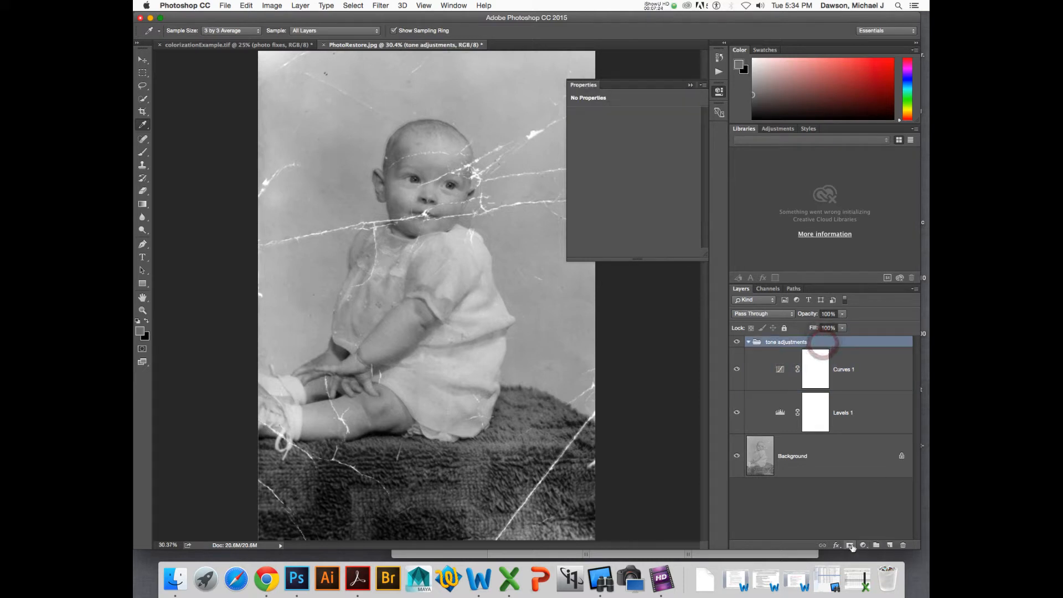
pyautogui.click(866, 527)
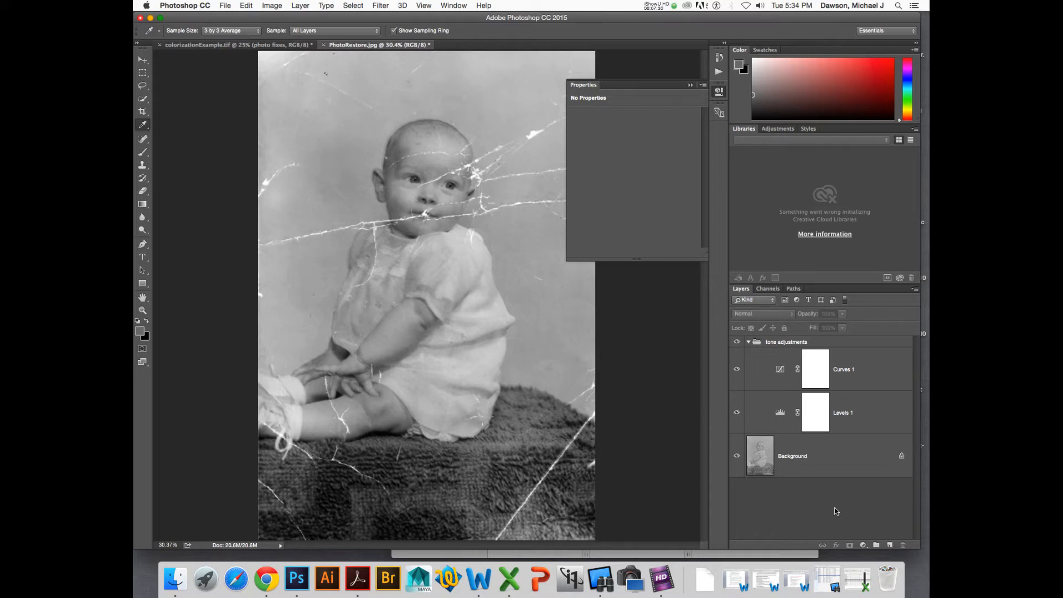
pyautogui.click(749, 342)
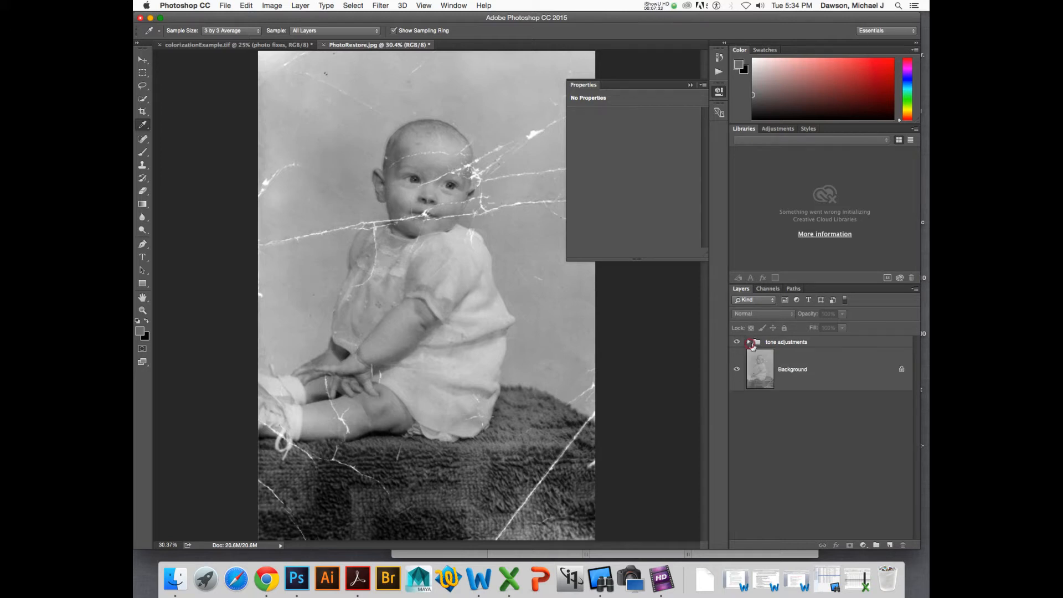
pyautogui.click(809, 344)
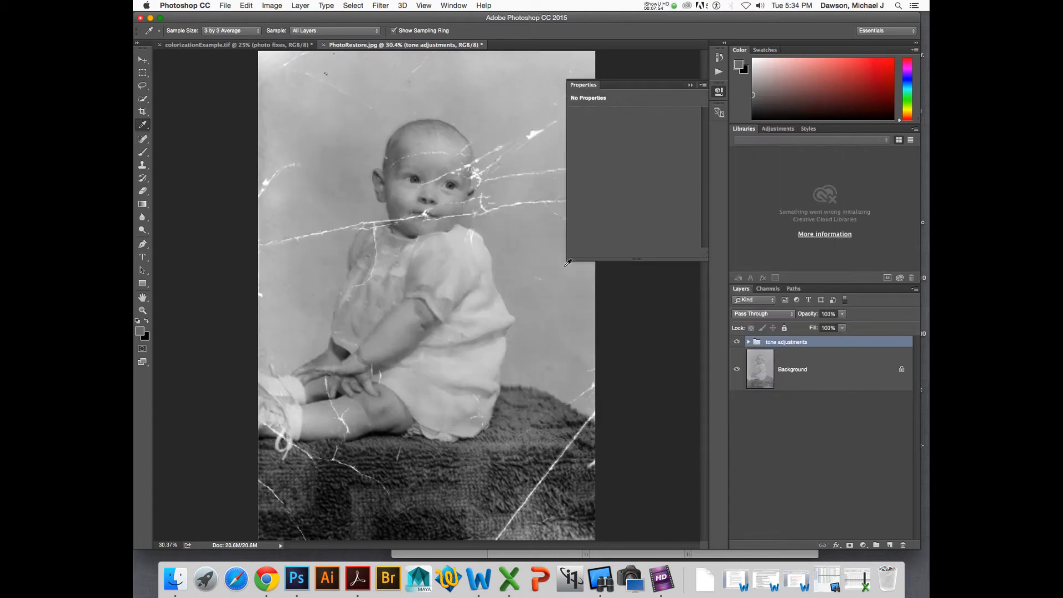
# - Duplicate the Background layer
pyautogui.click(817, 373)
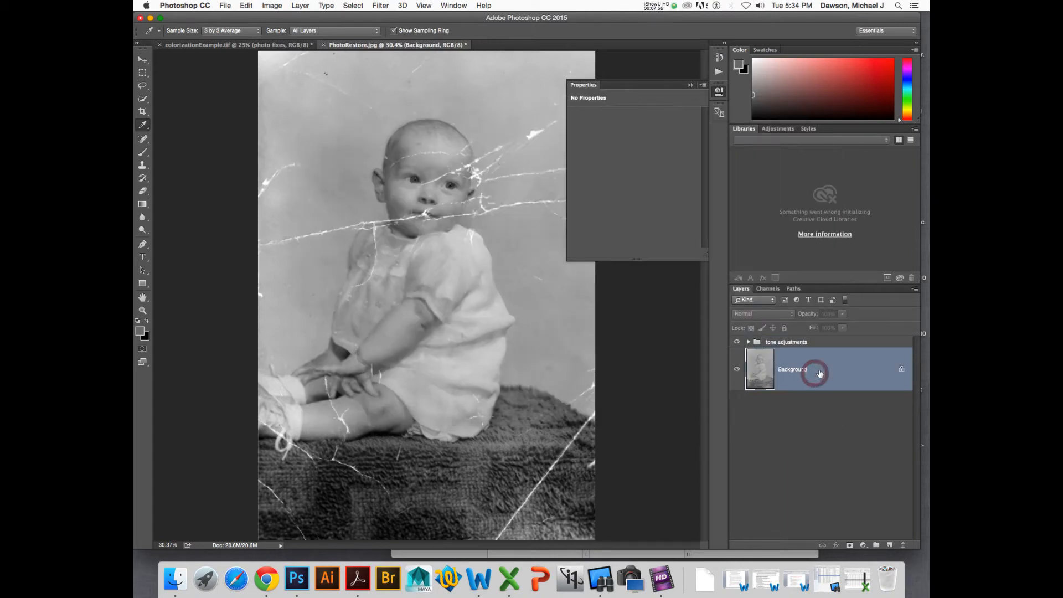
pyautogui.press('super+j')
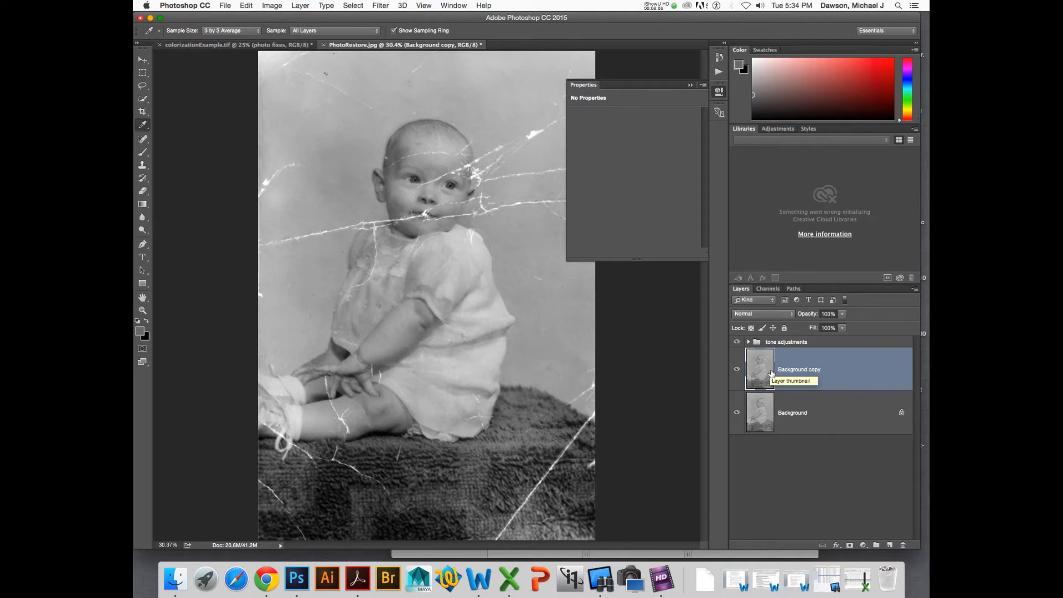
# - Close the Properties panel and delete the Background copy layer
pyautogui.click(719, 91)
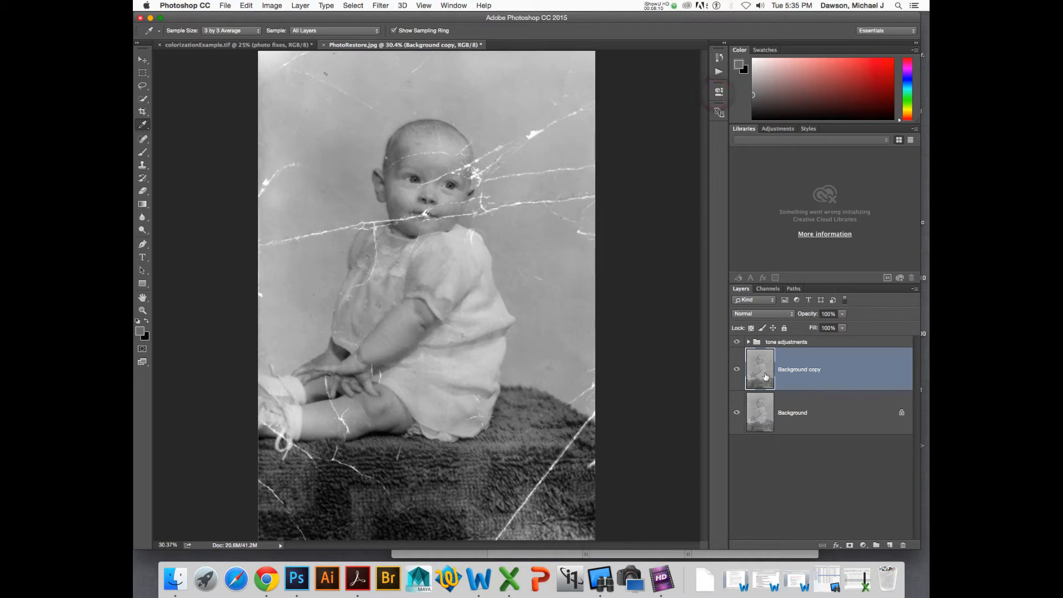
pyautogui.press('Delete')
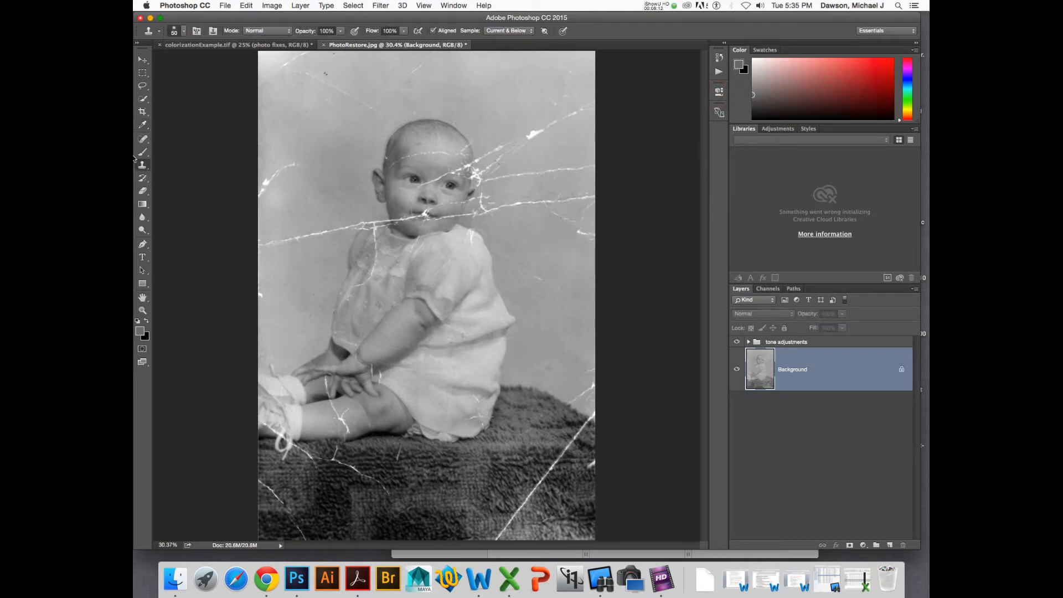
# - Pick the Spot Healing Brush, enlarge it to 100, and add a new empty layer above the Background
pyautogui.click(142, 139)
pyautogui.click(161, 139)
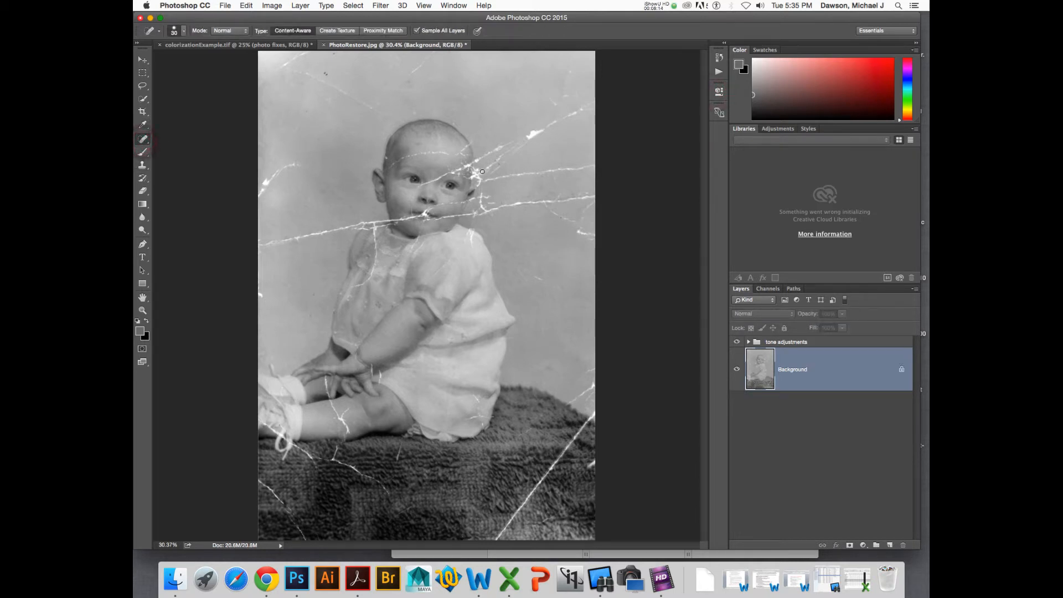
pyautogui.press(']')
pyautogui.press(']')
pyautogui.press(']')
pyautogui.click(889, 545)
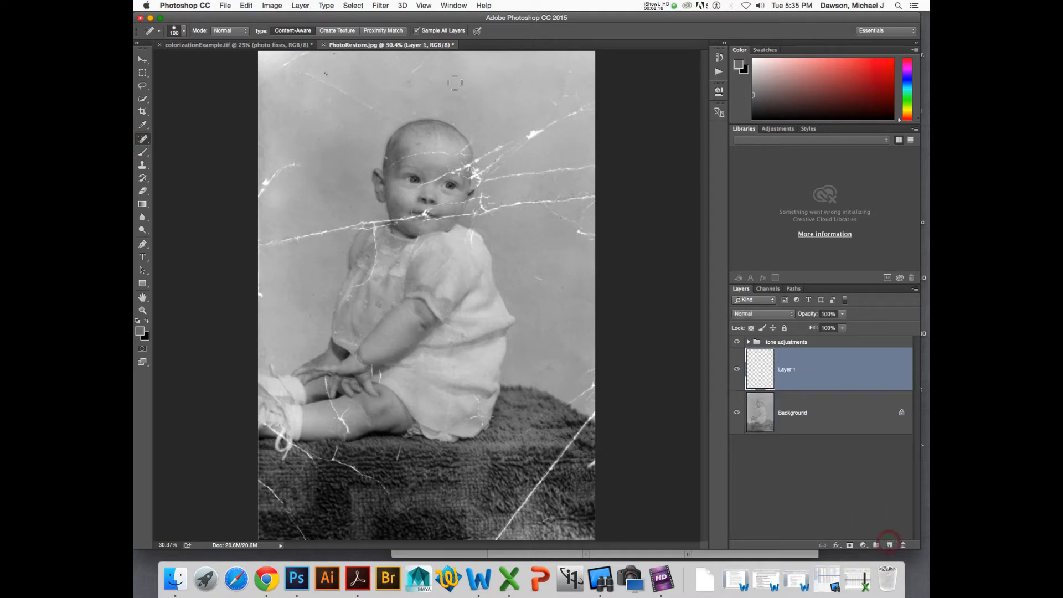
# - Heal the scratches around the baby's forehead and the right side of the head on the new layer
pyautogui.moveTo(488, 156)
pyautogui.mouseDown()
pyautogui.moveTo(559, 122)
pyautogui.moveTo(581, 102)
pyautogui.moveTo(577, 85)
pyautogui.mouseUp()
pyautogui.moveTo(518, 177); pyautogui.dragTo(589, 173)
pyautogui.moveTo(530, 206)
pyautogui.mouseDown()
pyautogui.moveTo(567, 206)
pyautogui.moveTo(597, 181)
pyautogui.moveTo(588, 169)
pyautogui.moveTo(589, 210)
pyautogui.moveTo(565, 225)
pyautogui.moveTo(523, 202)
pyautogui.moveTo(541, 208)
pyautogui.moveTo(513, 203)
pyautogui.mouseUp()
pyautogui.moveTo(525, 206); pyautogui.dragTo(494, 208)
pyautogui.moveTo(492, 209)
pyautogui.mouseDown()
pyautogui.moveTo(494, 174)
pyautogui.moveTo(518, 178)
pyautogui.moveTo(485, 178)
pyautogui.mouseUp()
pyautogui.moveTo(497, 158); pyautogui.dragTo(485, 173)
pyautogui.click(479, 158)
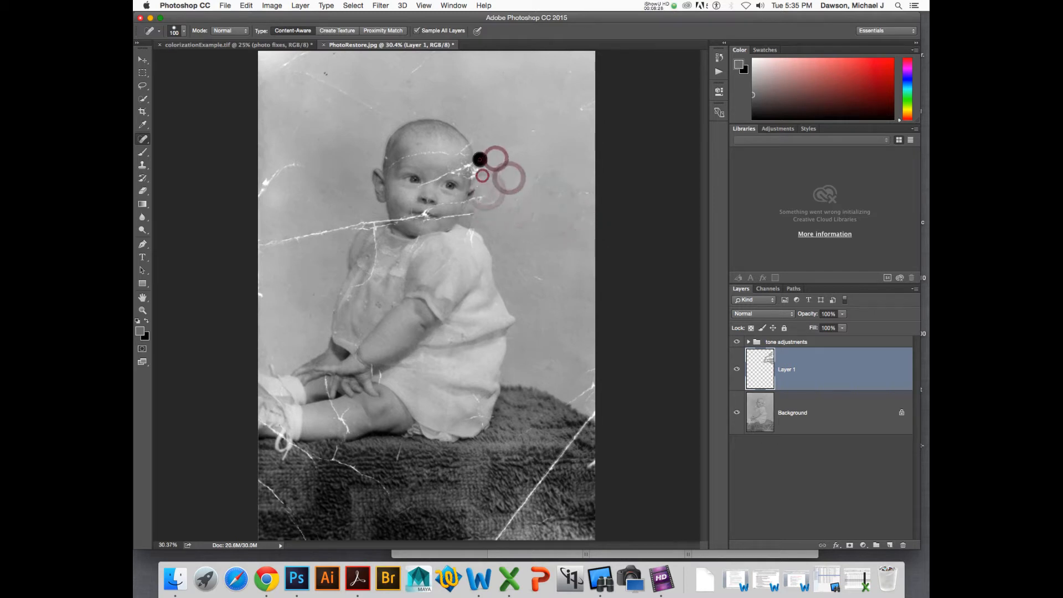
# - Heal the scratches across the upper-right background, the left cheek and the top edge of the photo
pyautogui.click(474, 125)
pyautogui.moveTo(573, 110)
pyautogui.mouseDown()
pyautogui.moveTo(594, 103)
pyautogui.moveTo(525, 139)
pyautogui.mouseUp()
pyautogui.moveTo(565, 185); pyautogui.dragTo(556, 190)
pyautogui.moveTo(558, 81); pyautogui.dragTo(545, 115)
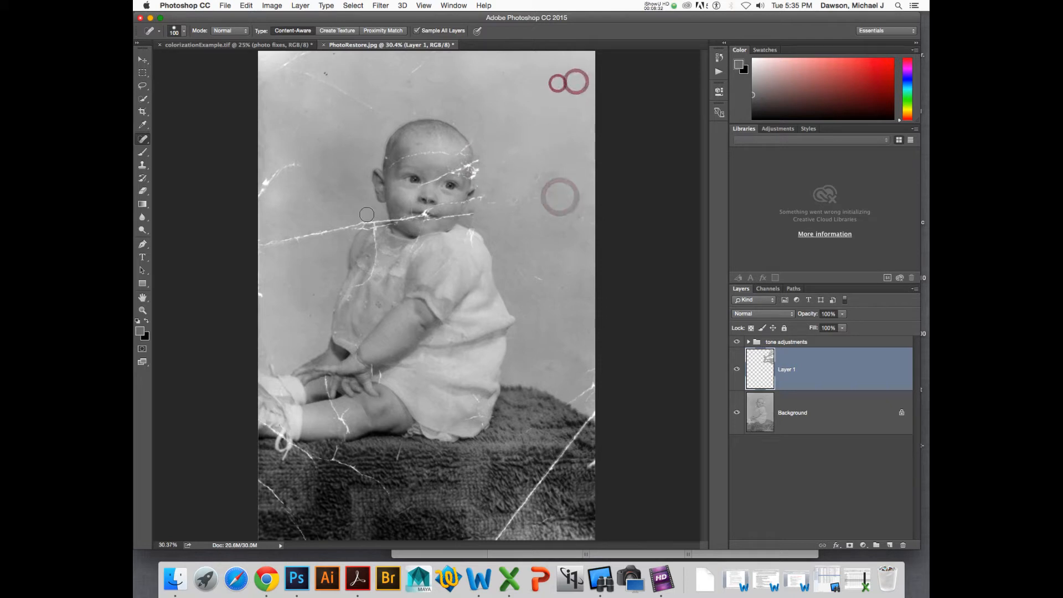
pyautogui.moveTo(354, 226); pyautogui.dragTo(261, 243)
pyautogui.moveTo(299, 162)
pyautogui.mouseDown()
pyautogui.moveTo(232, 230)
pyautogui.moveTo(277, 166)
pyautogui.mouseUp()
pyautogui.moveTo(271, 81)
pyautogui.mouseDown()
pyautogui.moveTo(339, 56)
pyautogui.moveTo(386, 112)
pyautogui.mouseUp()
pyautogui.click(325, 70)
pyautogui.moveTo(375, 64); pyautogui.dragTo(450, 65)
pyautogui.moveTo(439, 60); pyautogui.dragTo(400, 78)
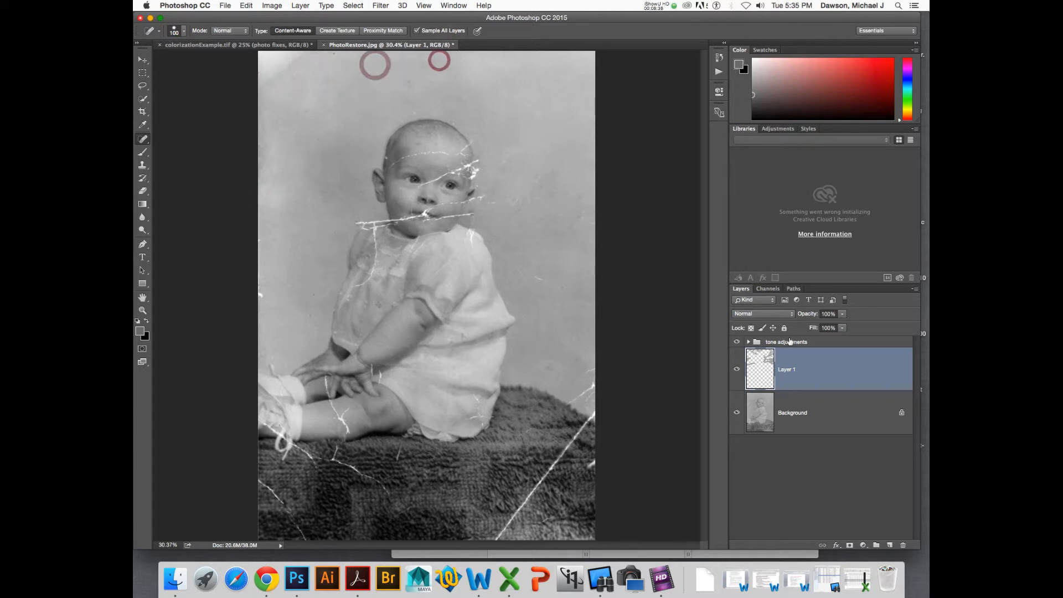
# - Duplicate the Background layer and undo the duplication
pyautogui.click(763, 381)
pyautogui.click(788, 409)
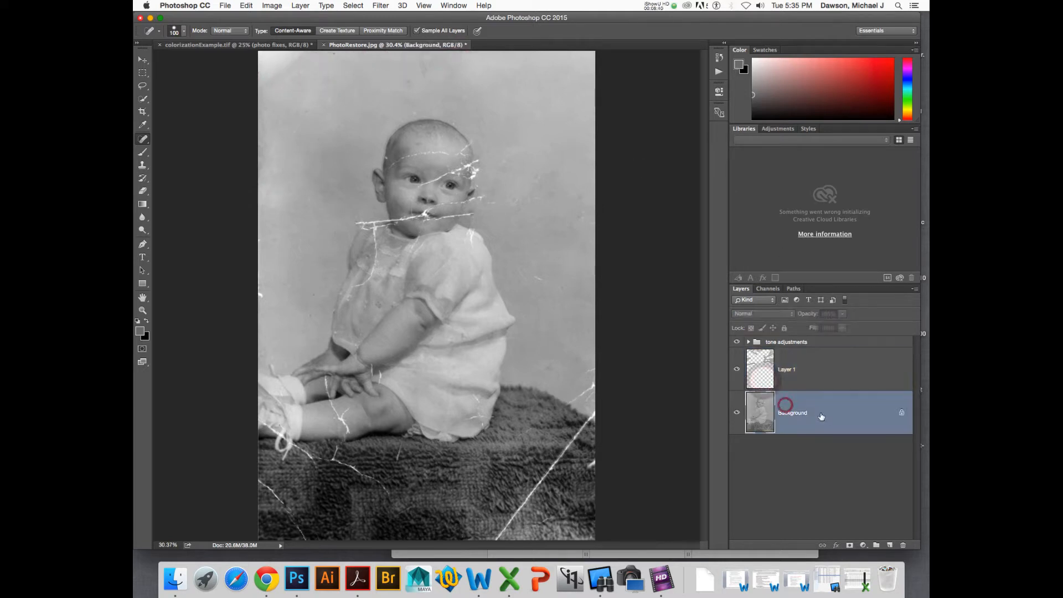
pyautogui.press('super+j')
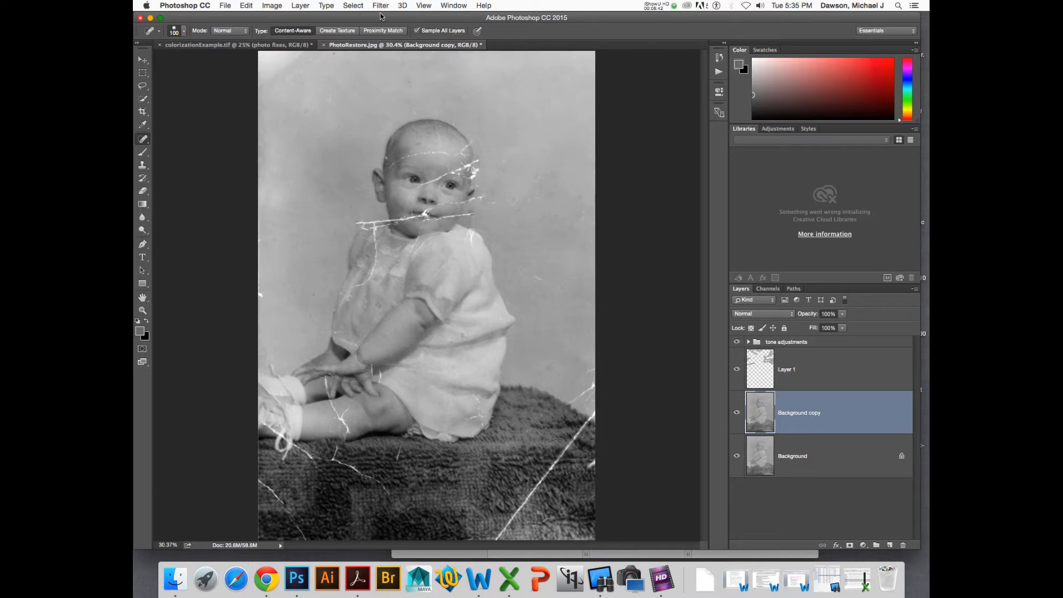
pyautogui.click(396, 5)
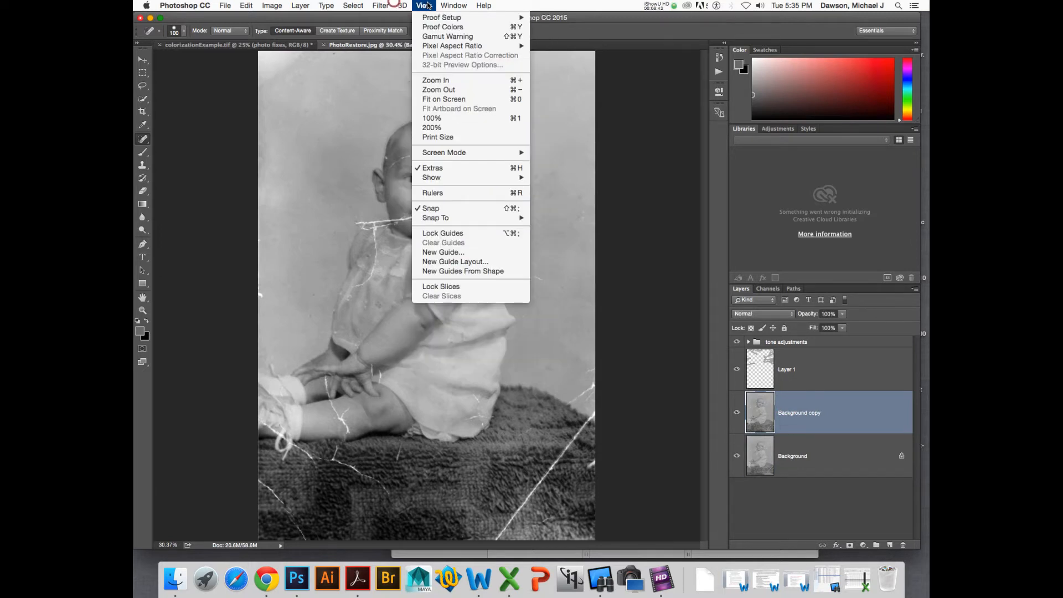
pyautogui.click(337, 194)
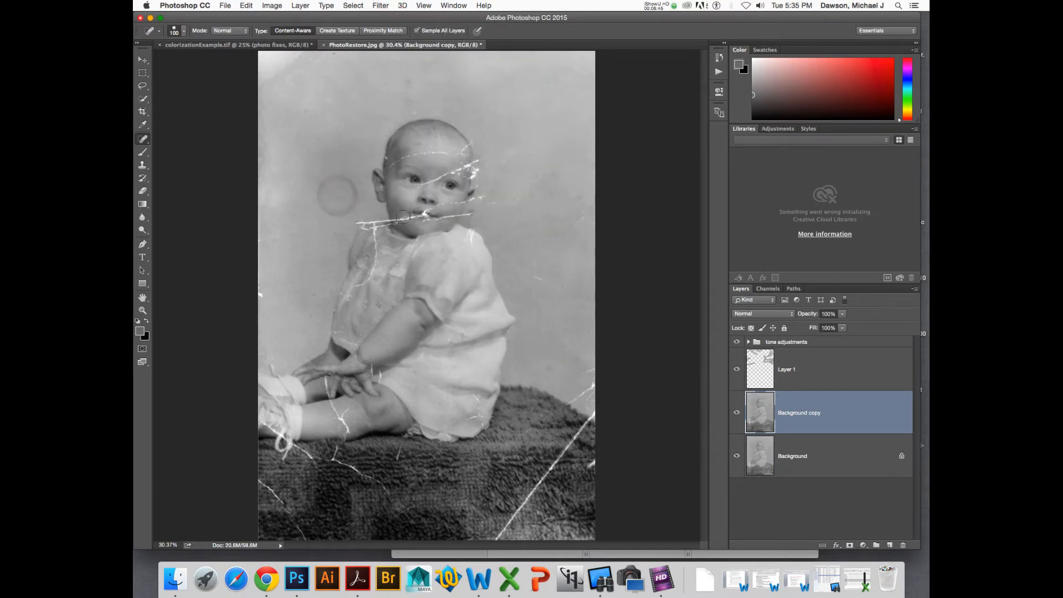
pyautogui.press('super+z')
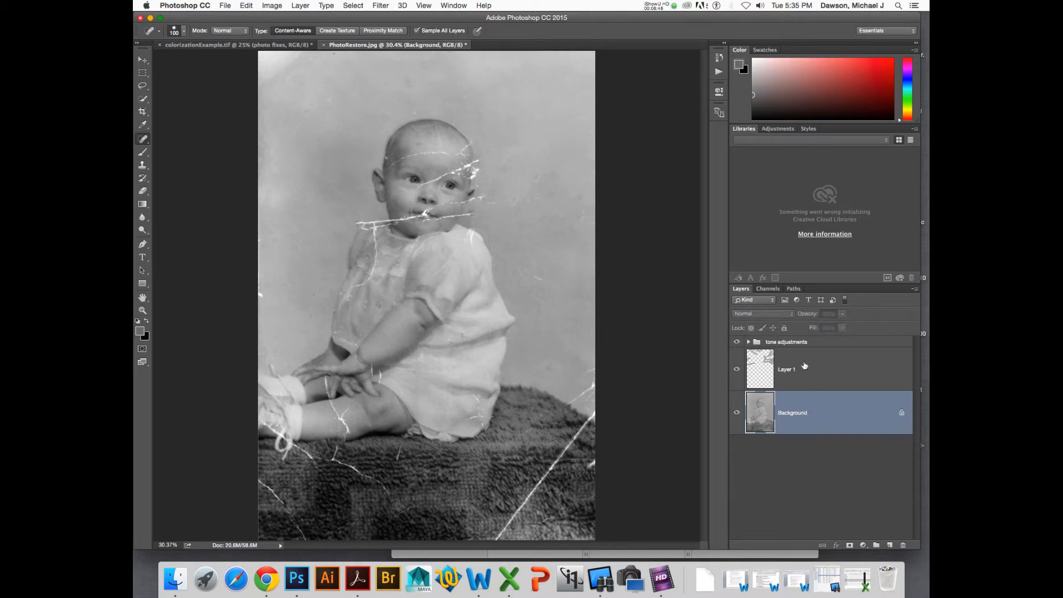
# - Stamp all visible layers into a new merged layer above the tone adjustments group
pyautogui.click(821, 343)
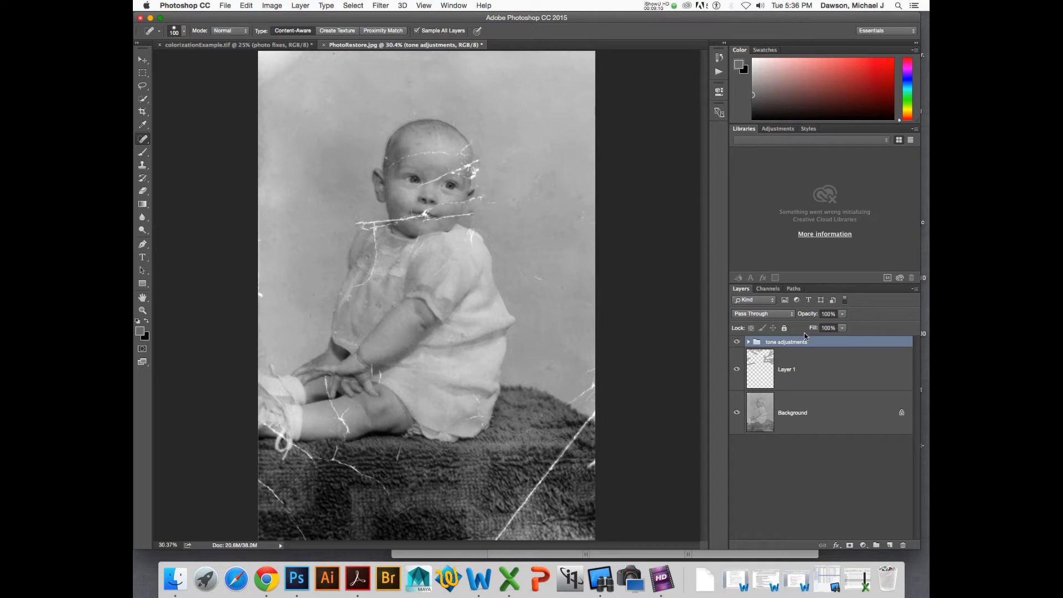
pyautogui.press('super+alt+shift+e')
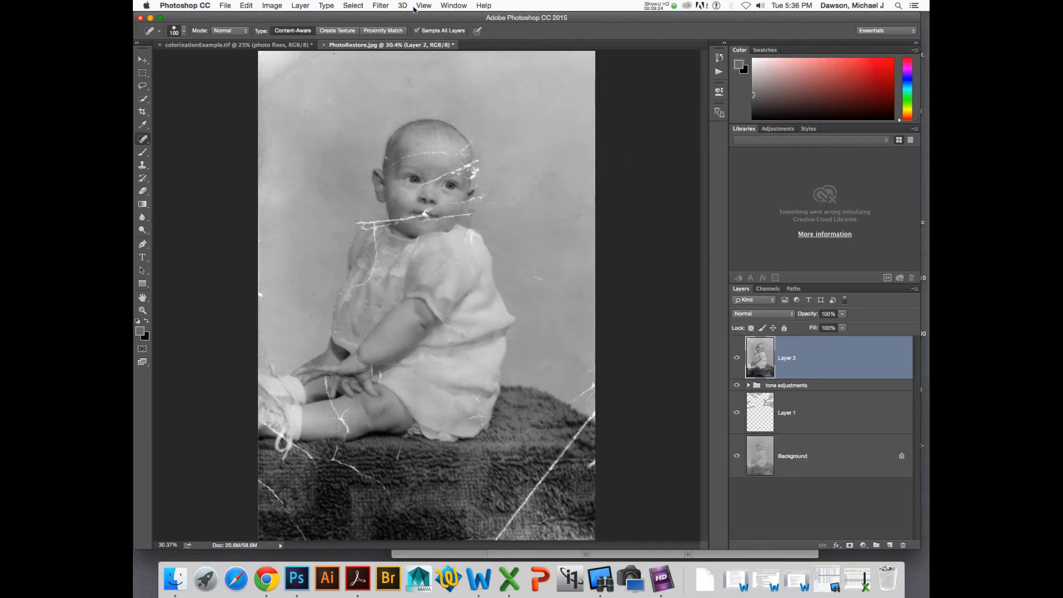
# - Apply a High Pass filter to the stamped layer with a radius of about 6 pixels
pyautogui.click(380, 6)
pyautogui.moveTo(455, 211)
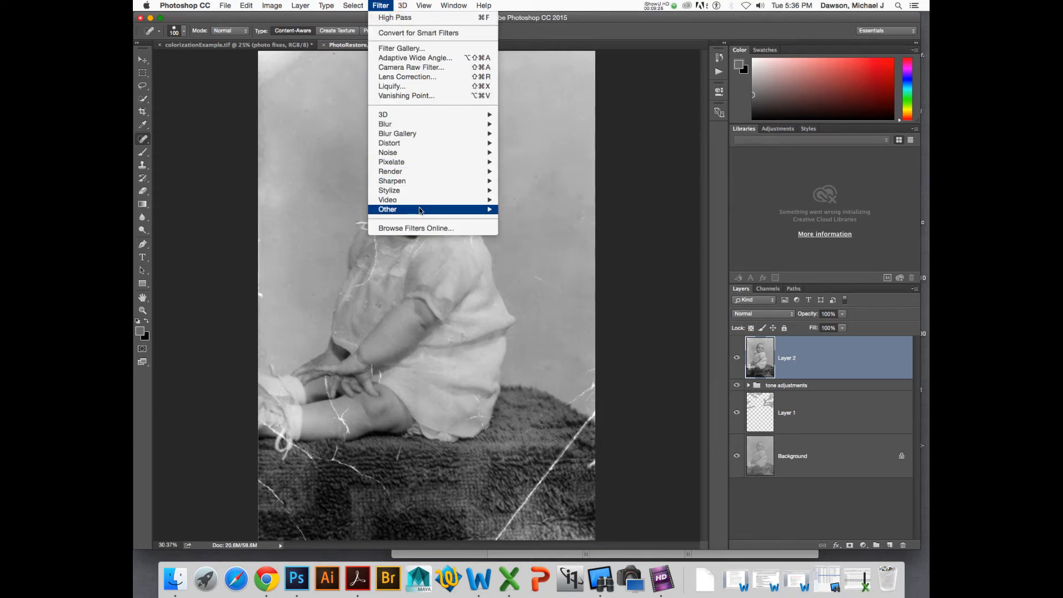
pyautogui.moveTo(420, 210)
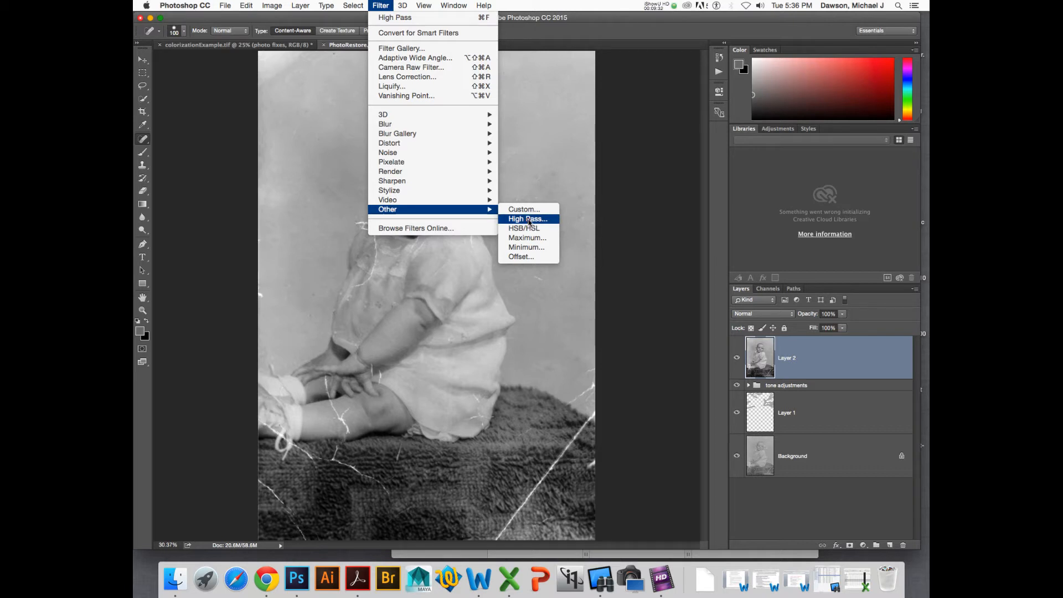
pyautogui.click(529, 220)
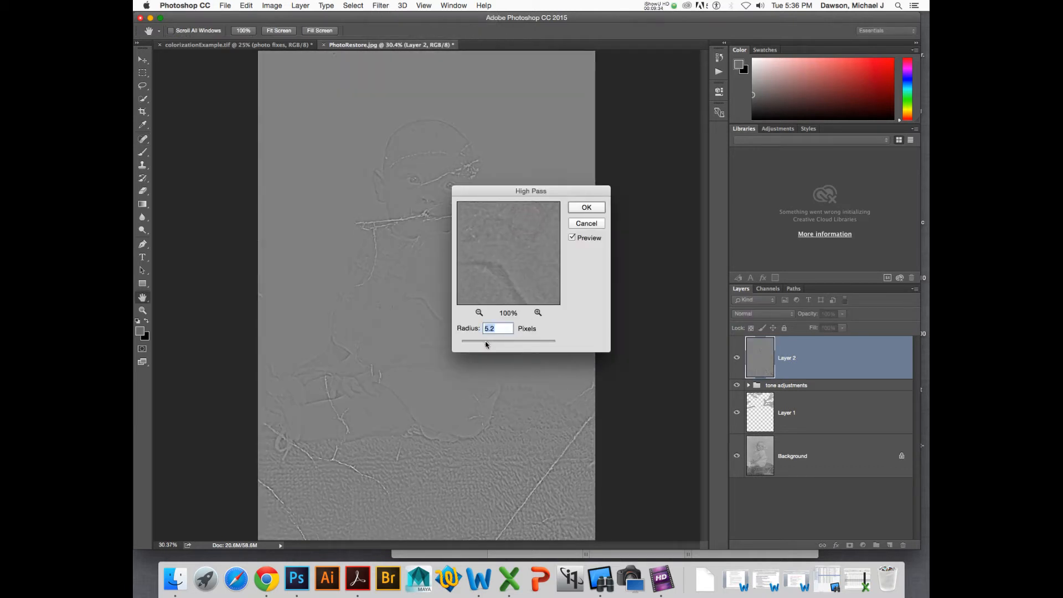
pyautogui.moveTo(486, 344); pyautogui.dragTo(492, 347)
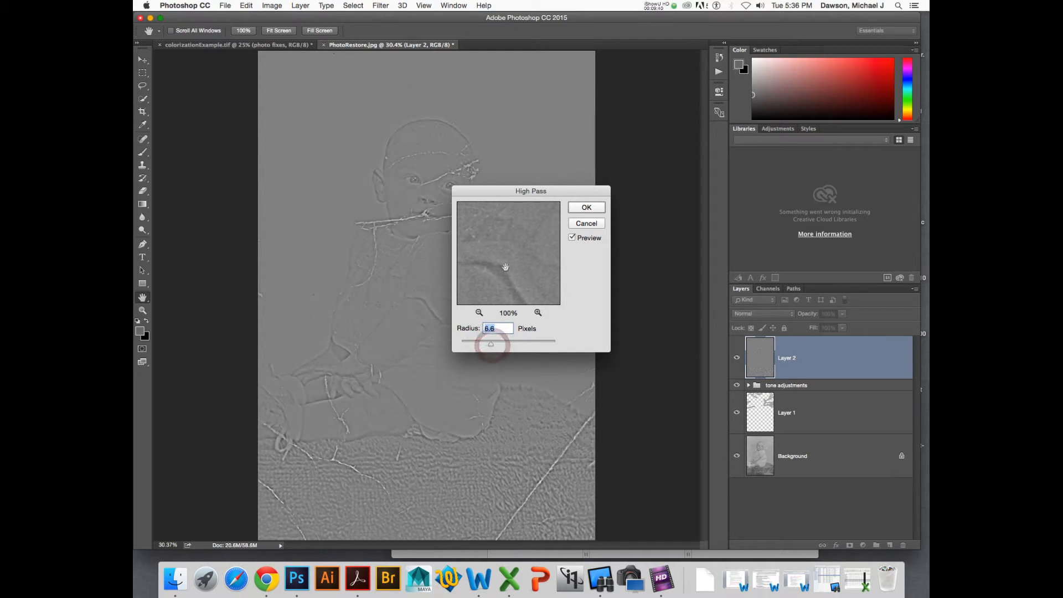
pyautogui.moveTo(506, 268); pyautogui.dragTo(508, 276)
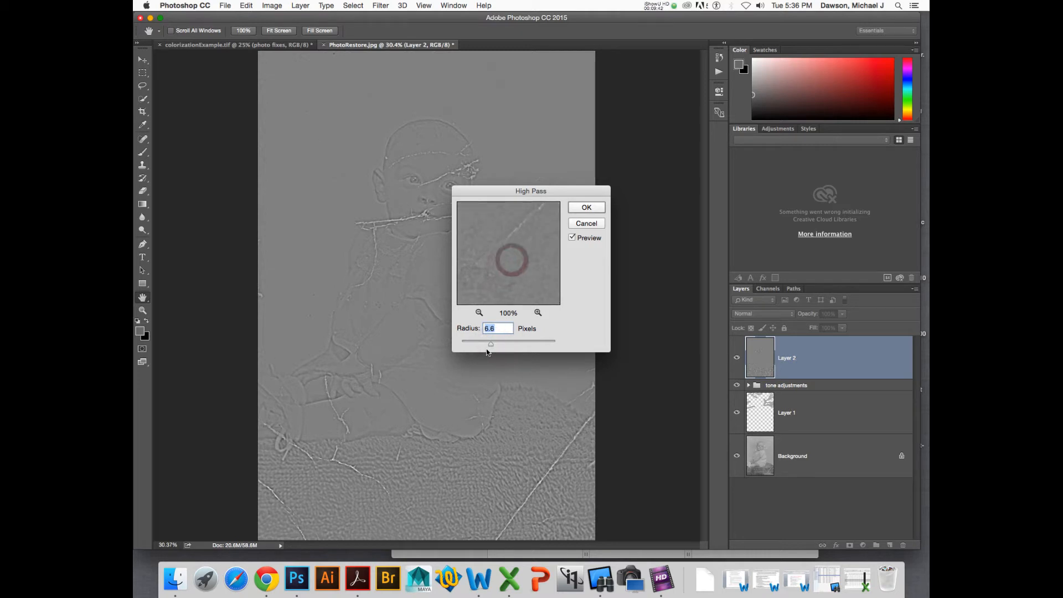
pyautogui.moveTo(491, 346); pyautogui.dragTo(490, 346)
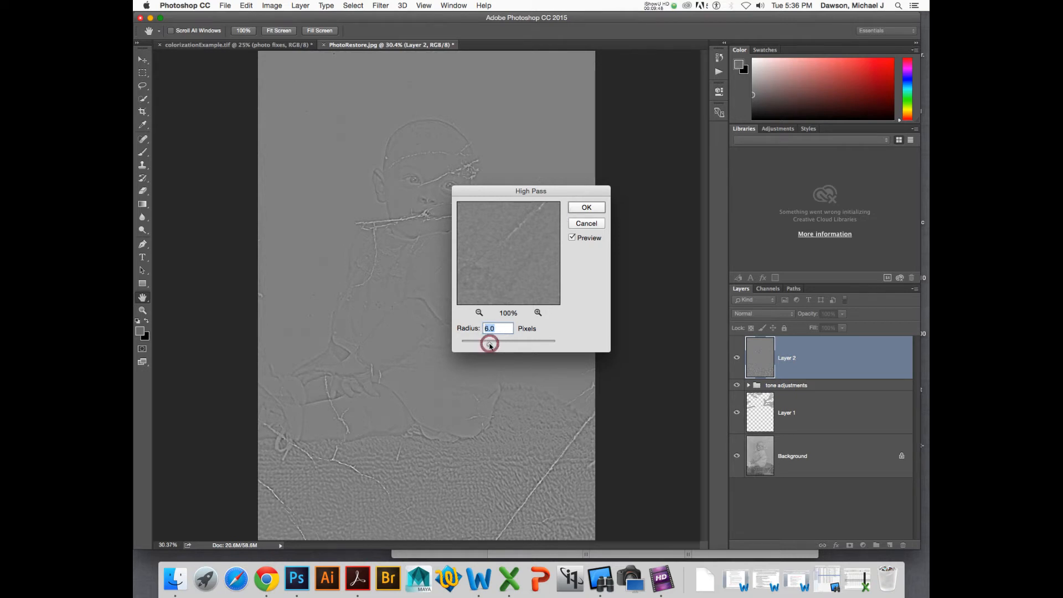
pyautogui.moveTo(488, 347); pyautogui.dragTo(486, 346)
pyautogui.moveTo(523, 225); pyautogui.dragTo(496, 254)
pyautogui.click(588, 207)
# - Set Layer 2's blend mode to Soft Light
pyautogui.click(760, 367)
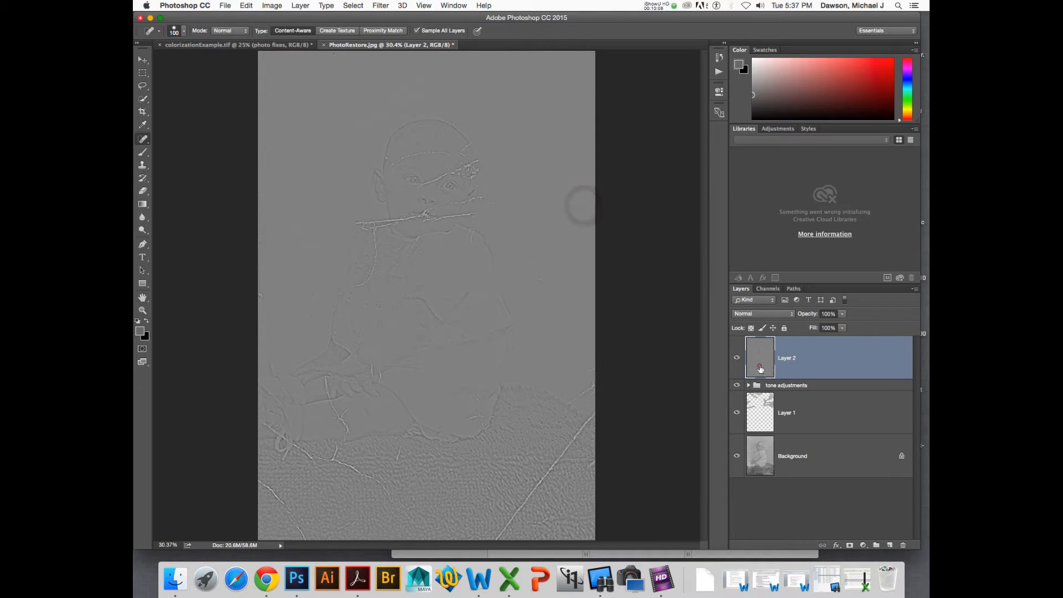
pyautogui.click(765, 313)
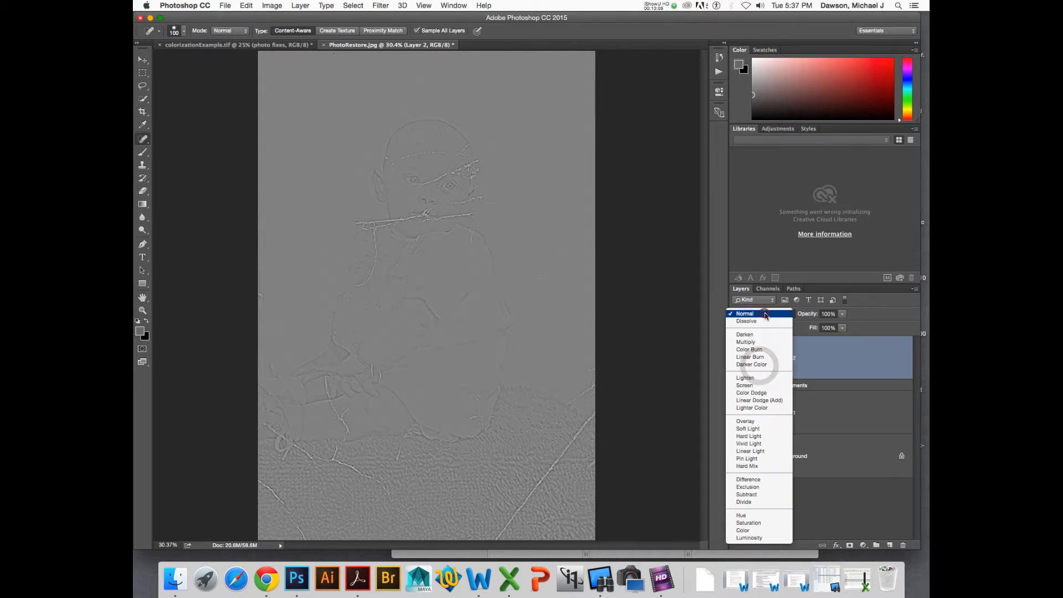
pyautogui.click(764, 428)
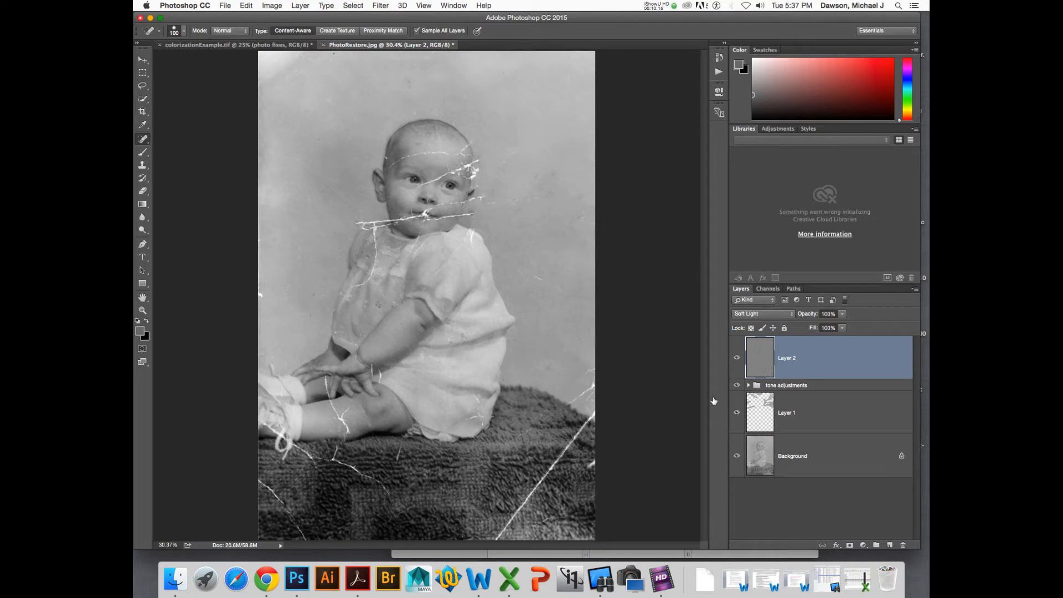
pyautogui.hotkey('shift', '+')
pyautogui.hotkey('shift', '+')
pyautogui.hotkey('shift', '+')
pyautogui.hotkey('shift', '-')
pyautogui.hotkey('shift', '-')
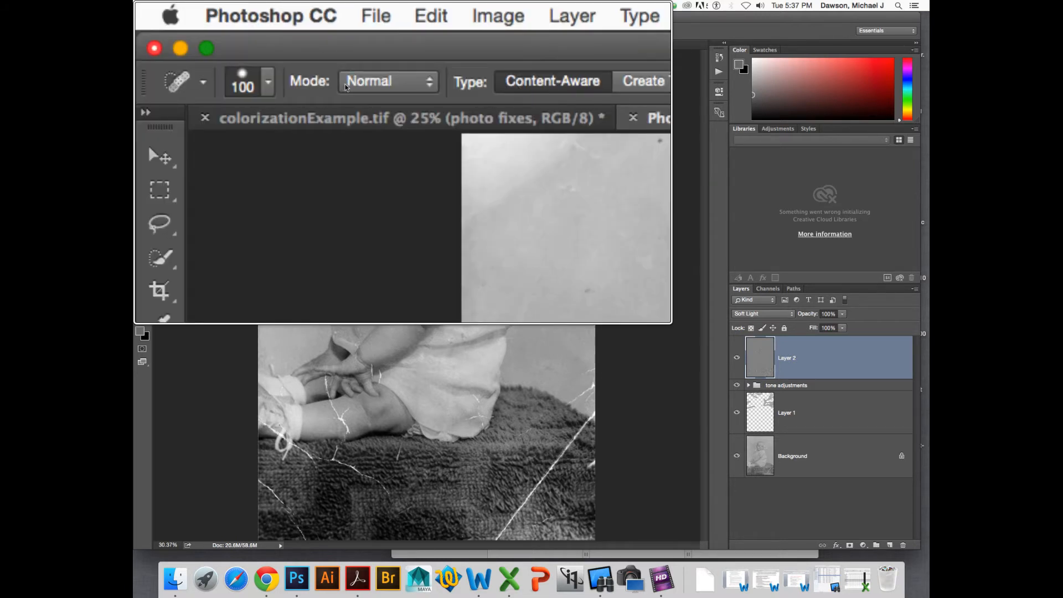
pyautogui.hotkey('shift', '+')
pyautogui.hotkey('shift', '+')
pyautogui.hotkey('shift', '-')
pyautogui.hotkey('shift', '-')
pyautogui.hotkey('shift', '-')
pyautogui.hotkey('shift', '+')
pyautogui.hotkey('shift', '+')
pyautogui.hotkey('shift', '+')
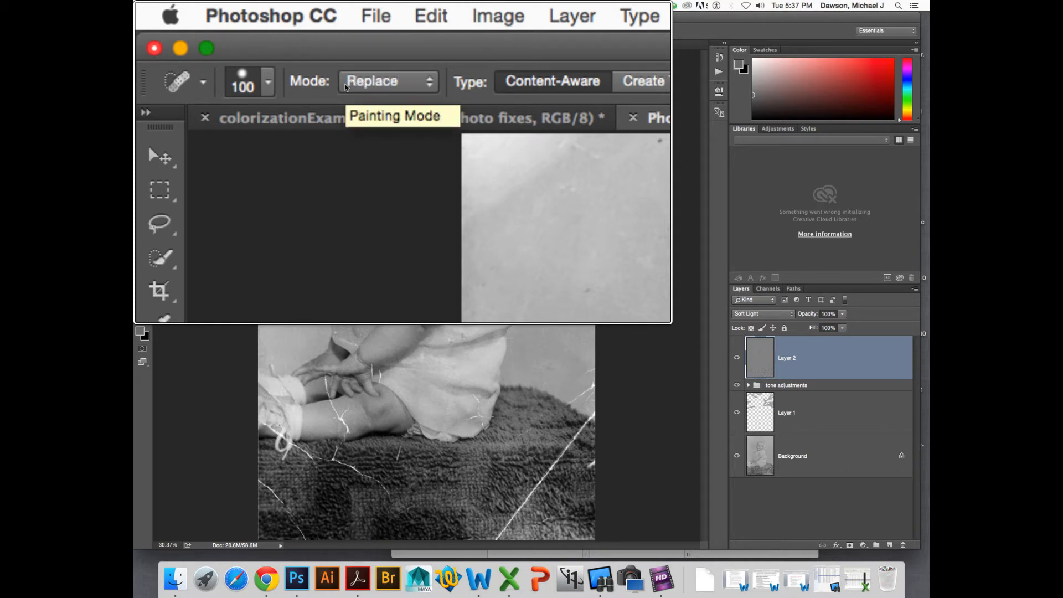
pyautogui.hotkey('shift', '-')
pyautogui.hotkey('shift', '-')
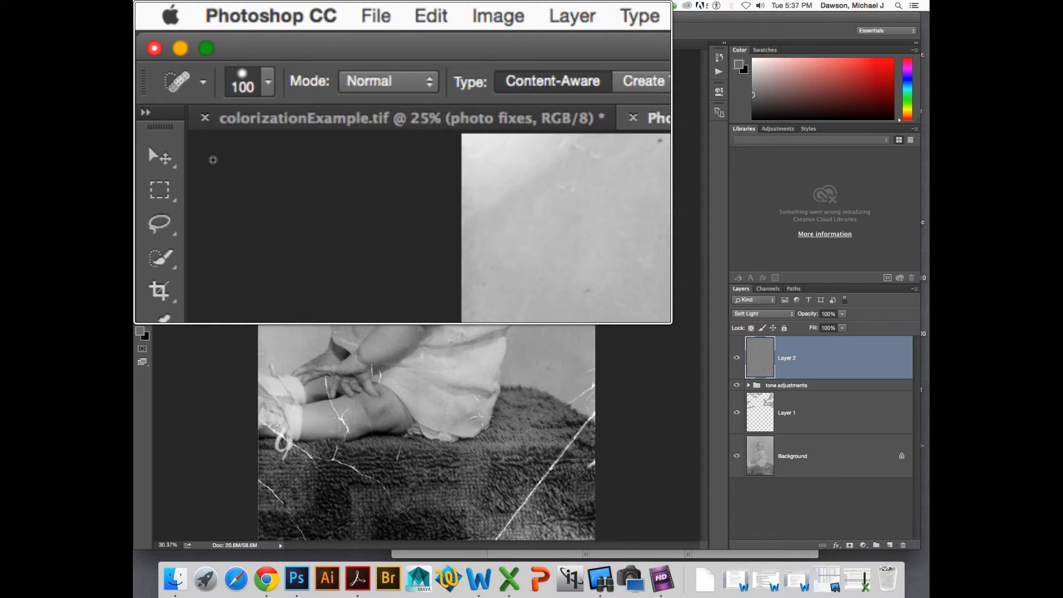
# - Switch to the Move tool and cycle Layer 2's blend mode to Vivid Light
pyautogui.click(157, 160)
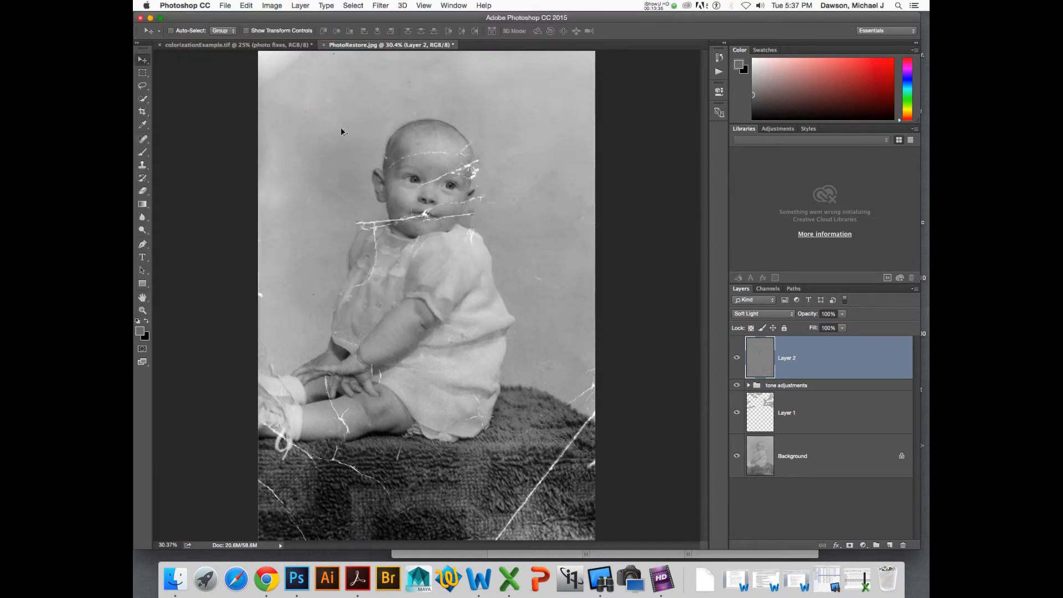
pyautogui.hotkey('shift', '+')
pyautogui.hotkey('shift', '+')
pyautogui.hotkey('shift', '-')
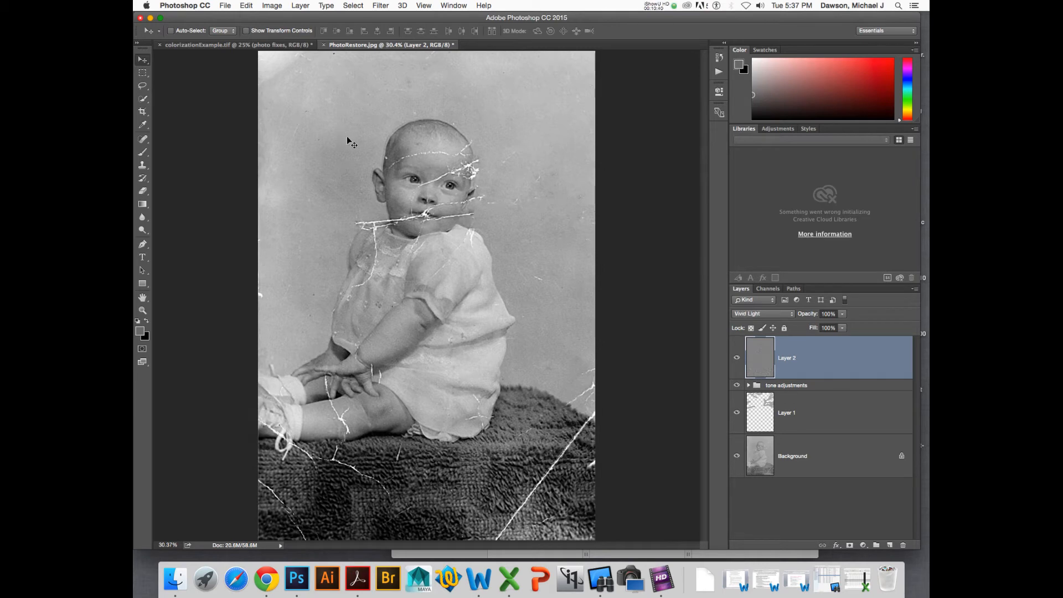
# - Compare the baby's face with Layer 2 toggled on and off, and view the Background layer alone
pyautogui.press('super+plus')
pyautogui.press('super+plus')
pyautogui.press('super+plus')
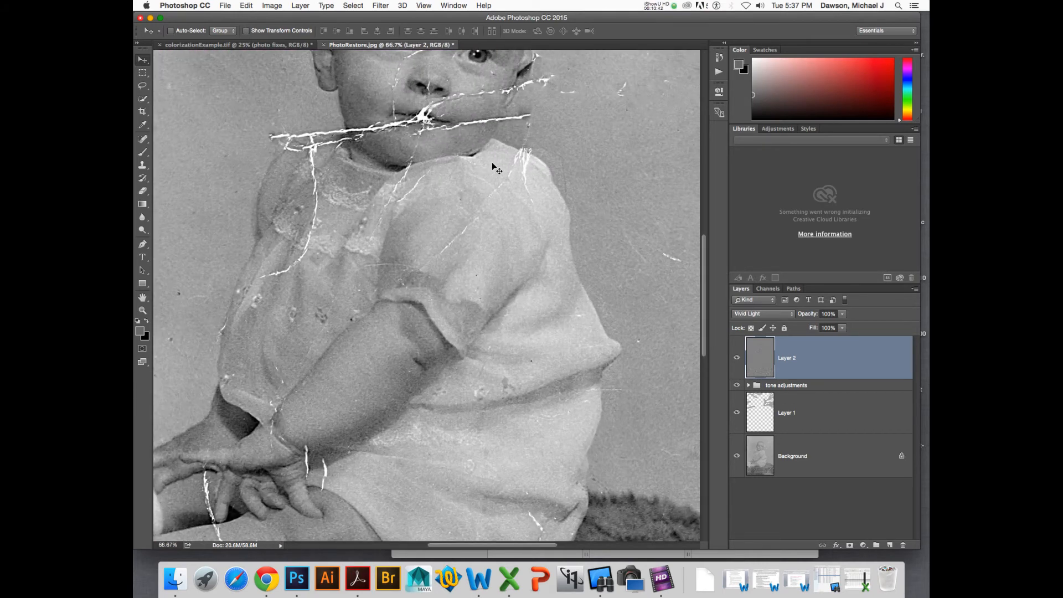
pyautogui.scroll(5, 491, 162)
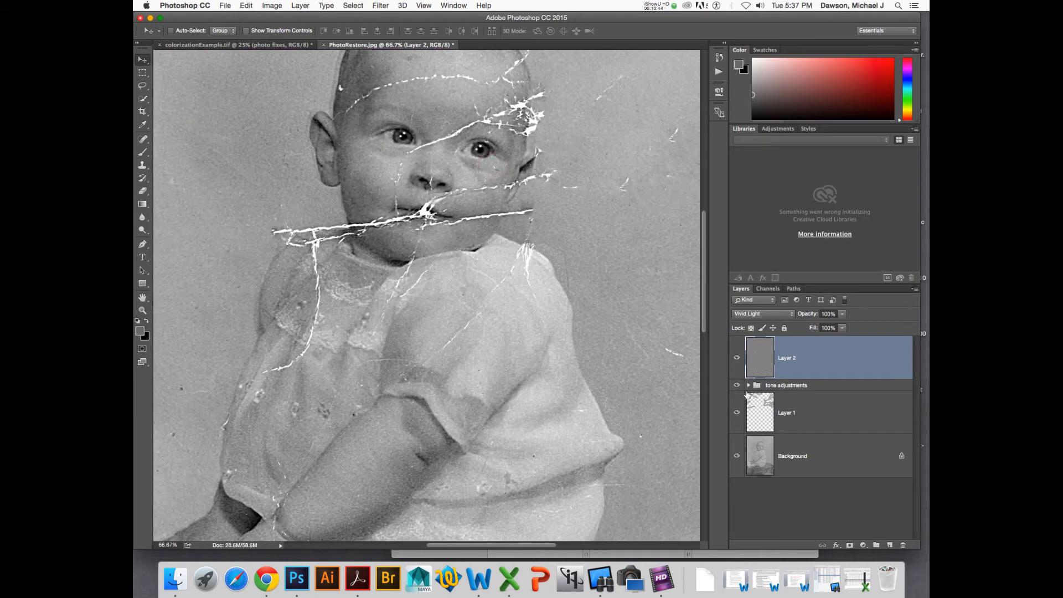
pyautogui.click(737, 357)
pyautogui.click(738, 358)
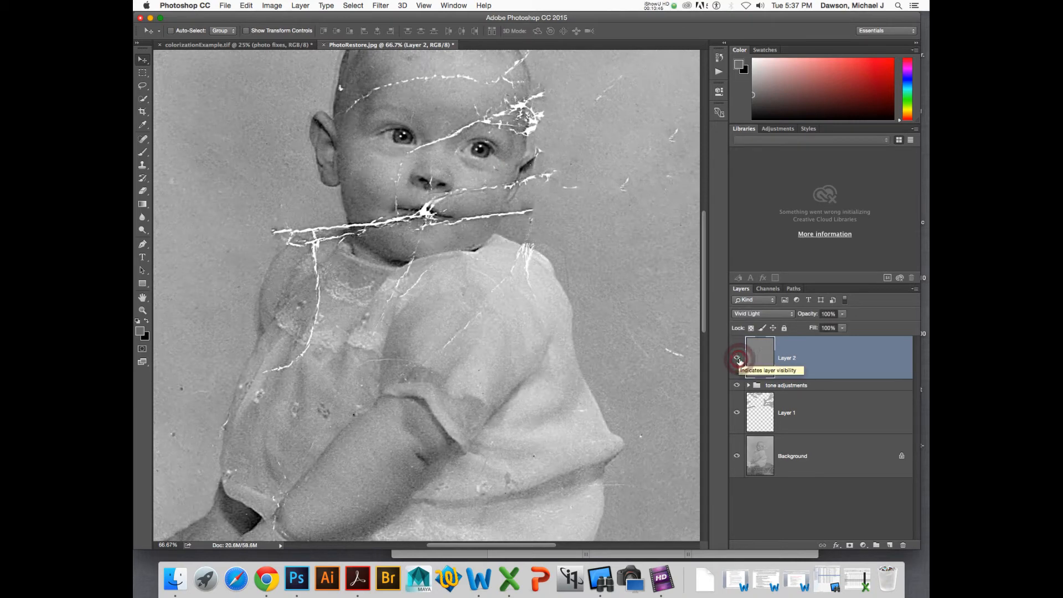
pyautogui.scroll(3, 562, 183)
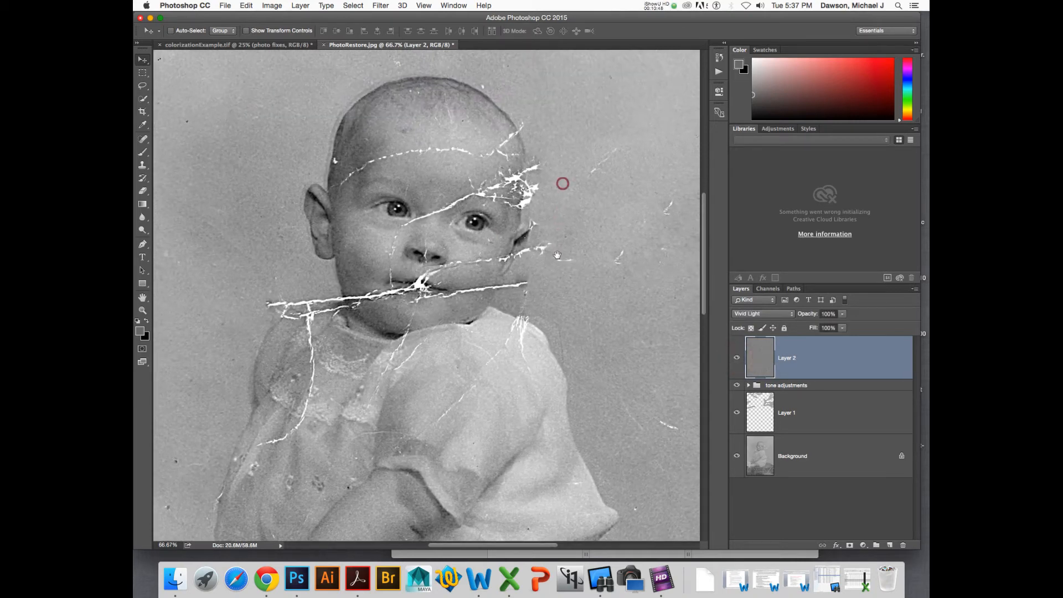
pyautogui.click(736, 358)
pyautogui.click(735, 359)
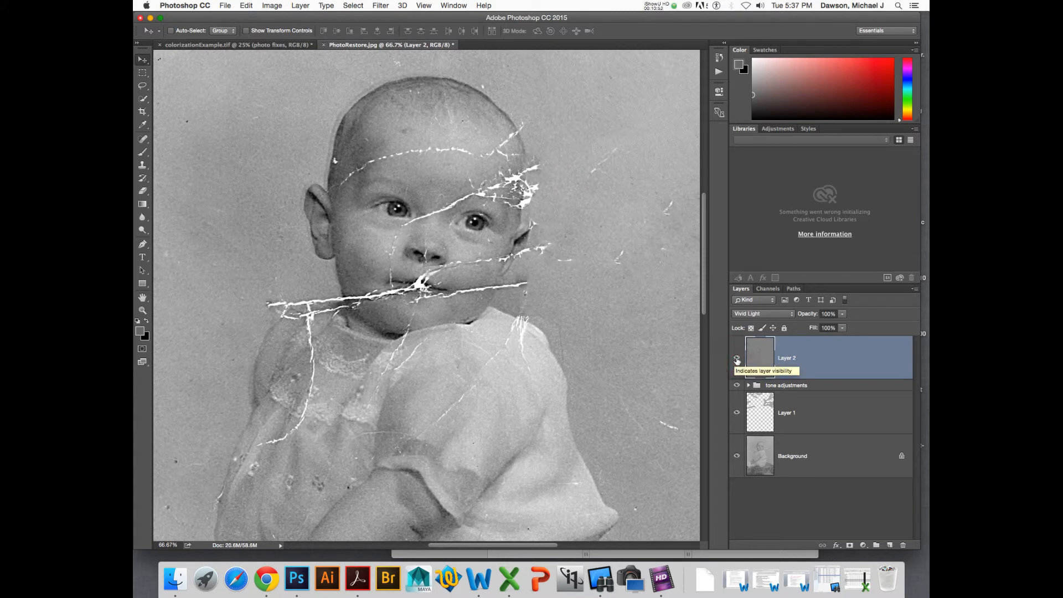
pyautogui.click(736, 359)
pyautogui.click(736, 359)
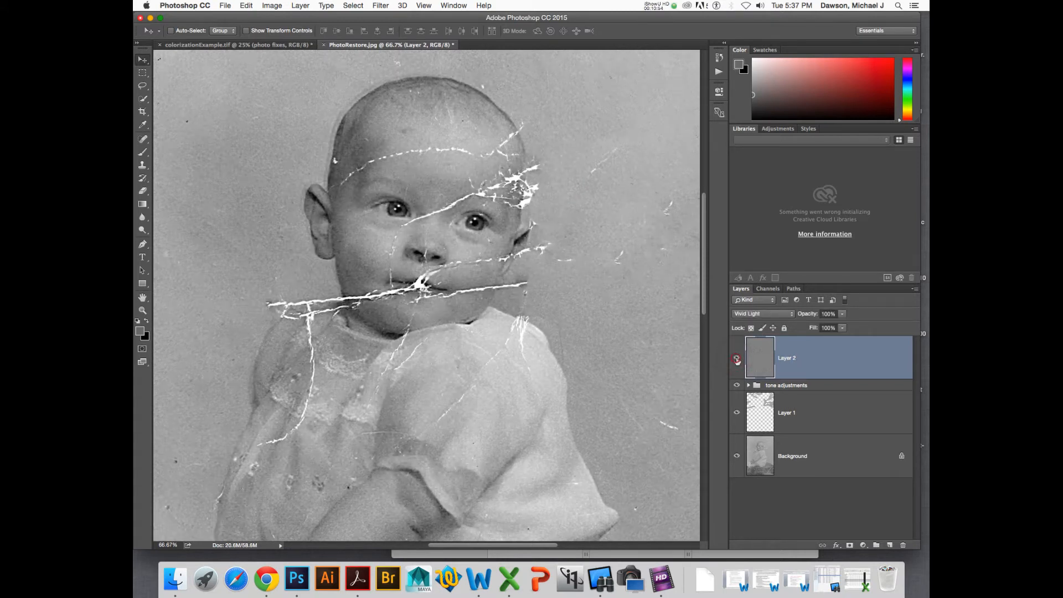
pyautogui.keyDown('alt'); pyautogui.click(737, 456); pyautogui.keyUp('alt')
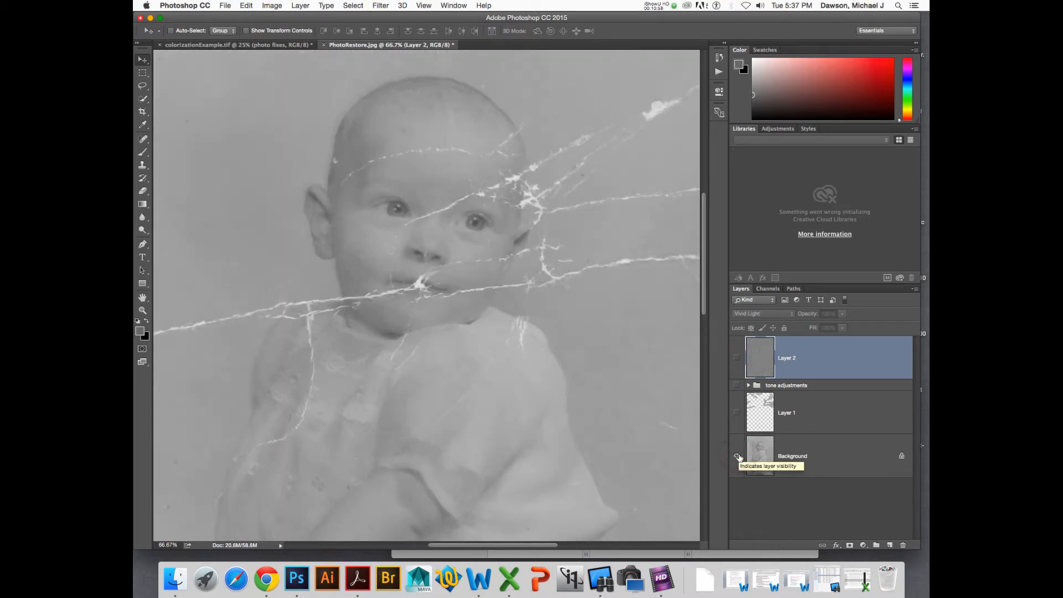
# - Make all layers visible again and zoom out to see the whole photo
pyautogui.keyDown('alt'); pyautogui.click(737, 456); pyautogui.keyUp('alt')
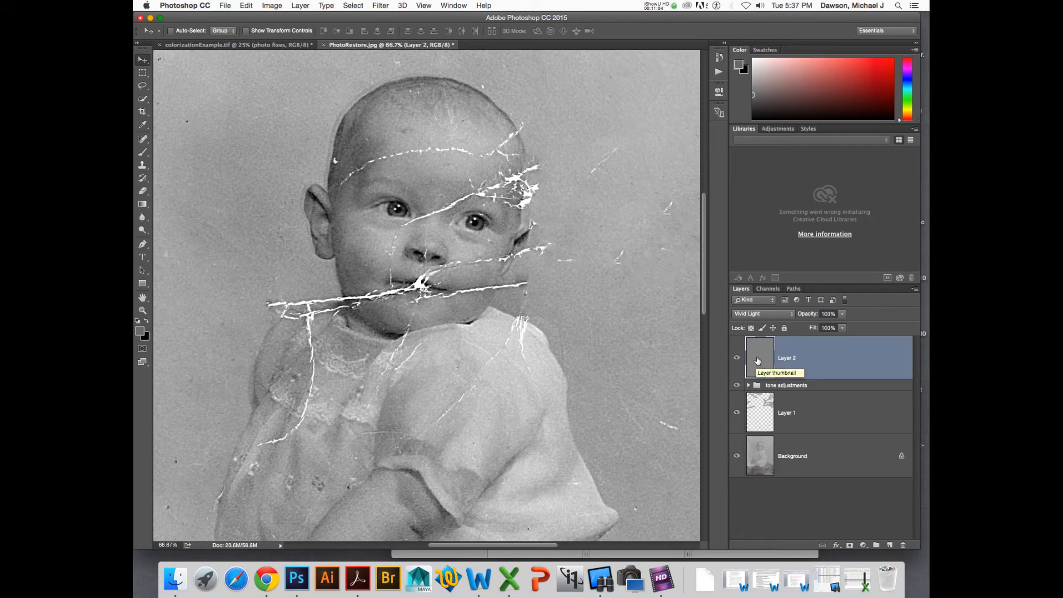
pyautogui.press('super+minus')
pyautogui.press('super+minus')
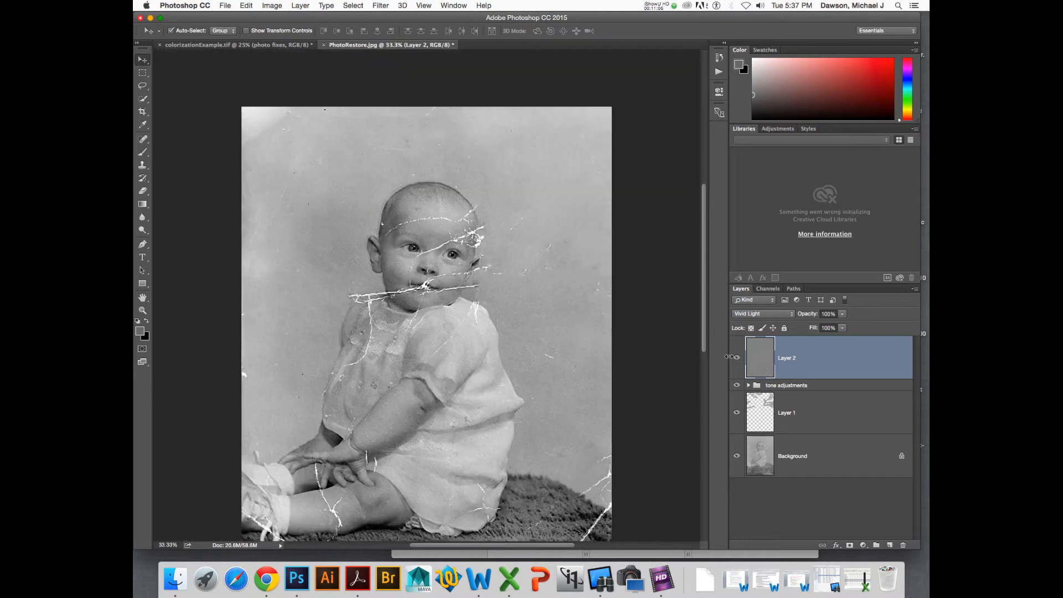
pyautogui.scroll(-5, 646, 364)
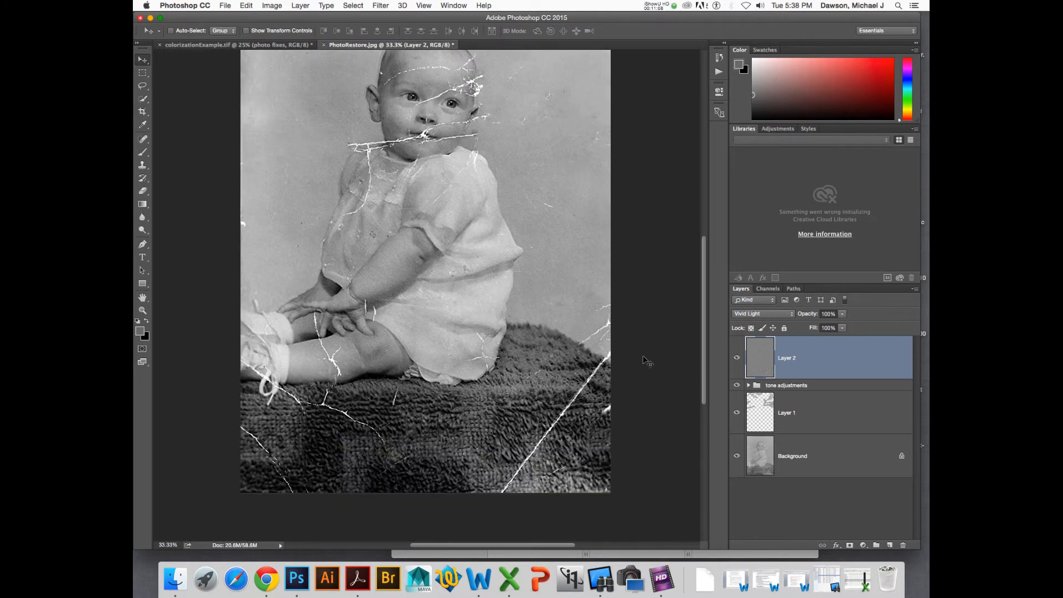
pyautogui.scroll(1, 643, 357)
# - Try Linear Light on Layer 2, return it to Vivid Light, and lower its opacity to 86%
pyautogui.click(749, 363)
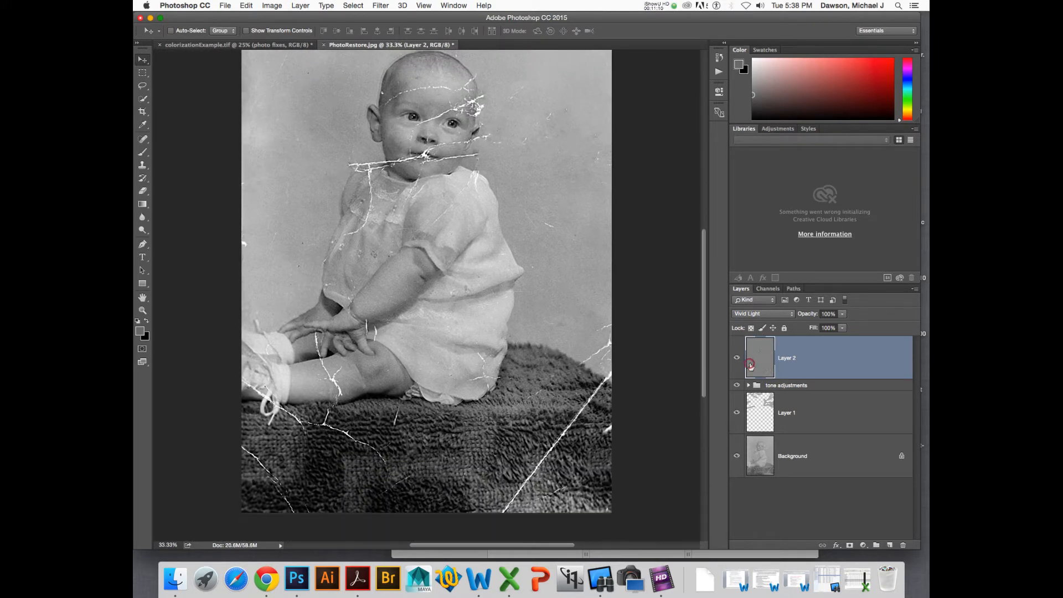
pyautogui.click(762, 313)
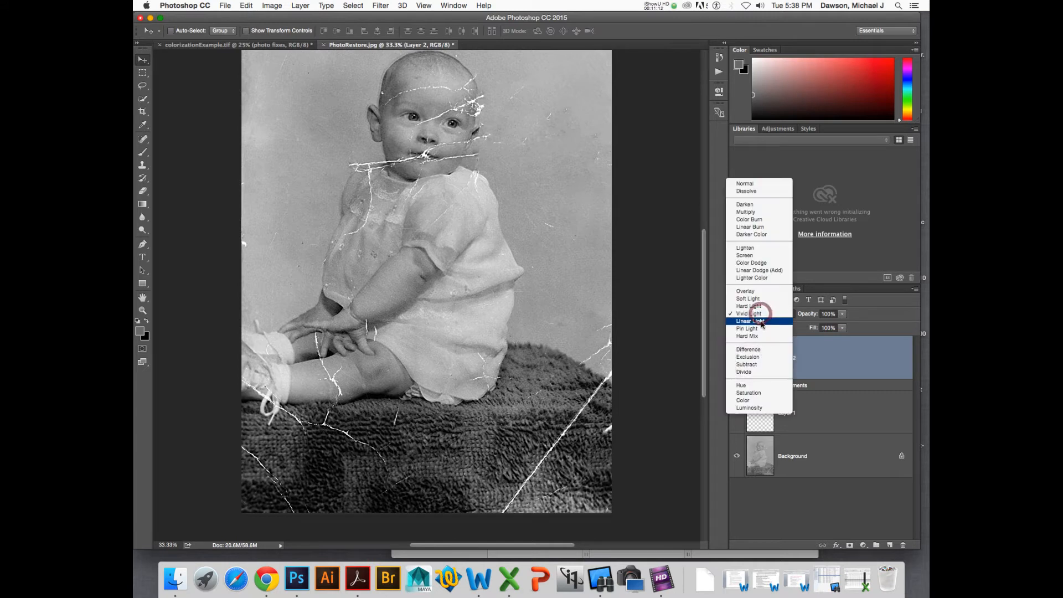
pyautogui.click(761, 321)
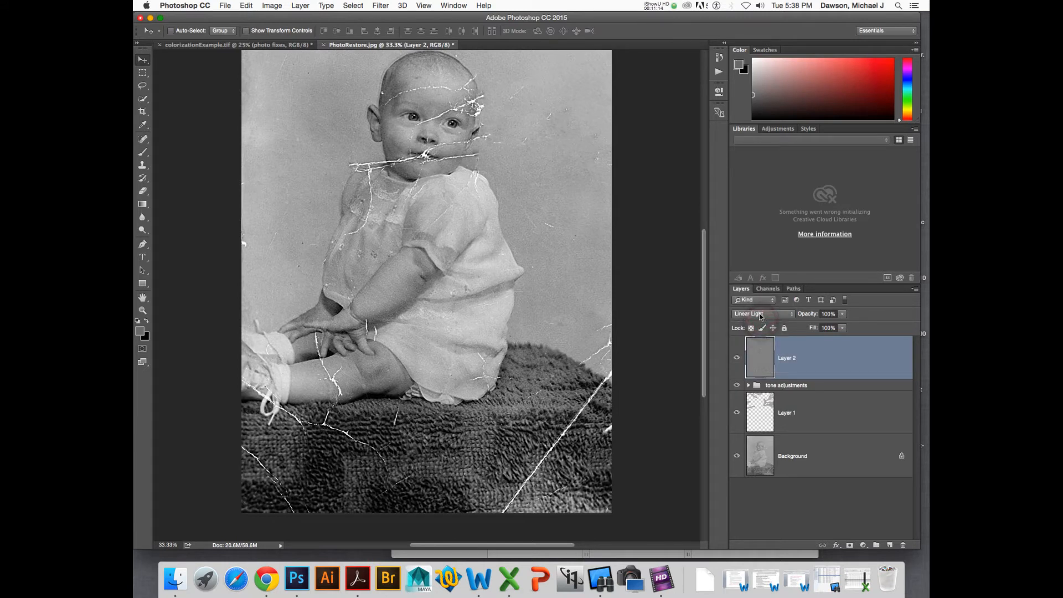
pyautogui.click(761, 313)
pyautogui.click(761, 307)
pyautogui.moveTo(816, 315); pyautogui.dragTo(811, 316)
# - Add a layer mask to Layer 2 and undo it
pyautogui.click(849, 545)
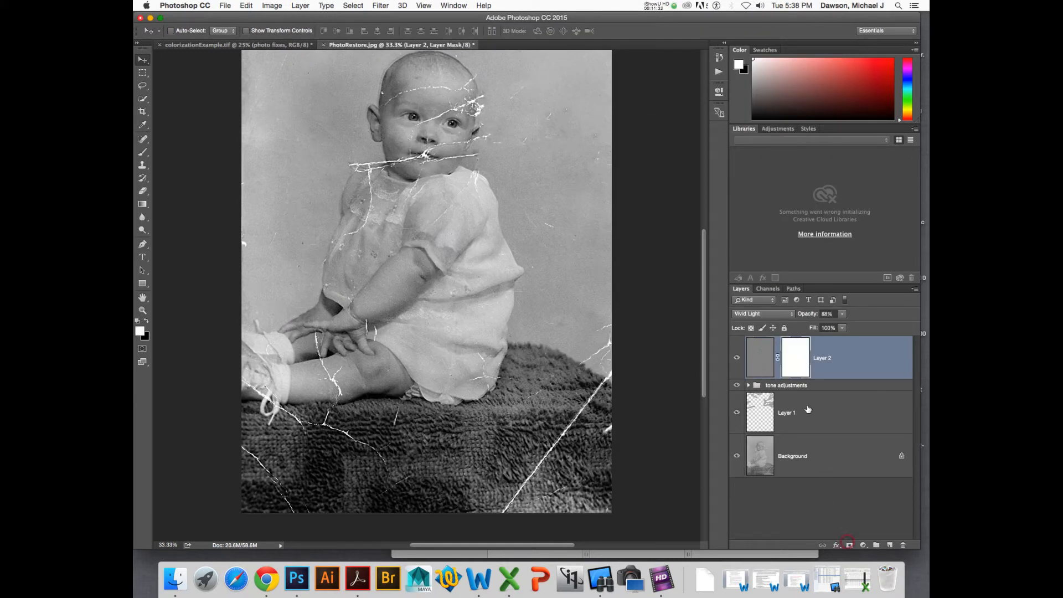
pyautogui.press('super+z')
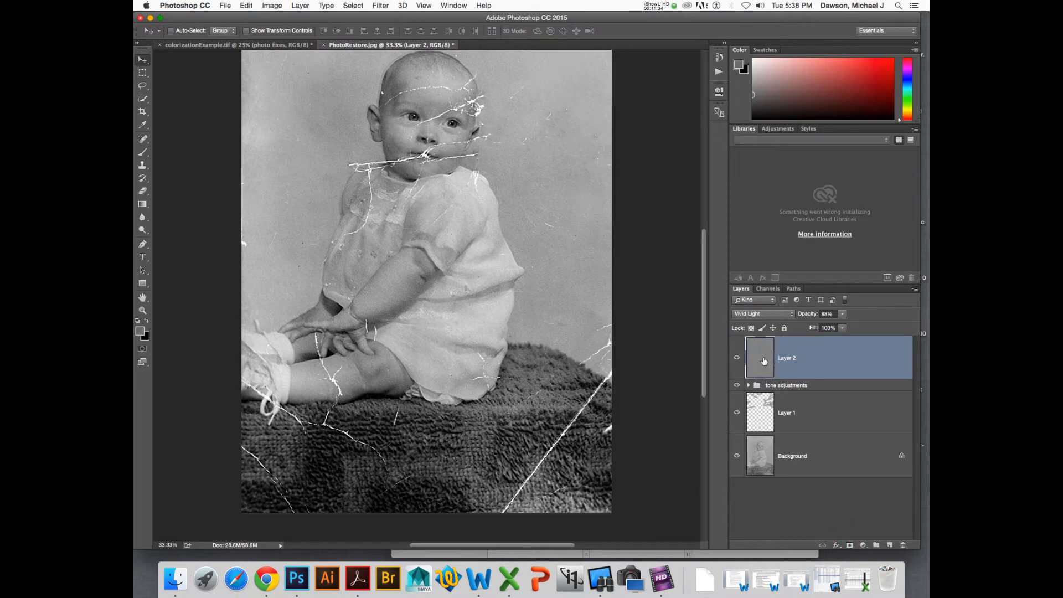
# - Compare the photo with Layer 2's sharpening shown and hidden
pyautogui.scroll(2, 703, 334)
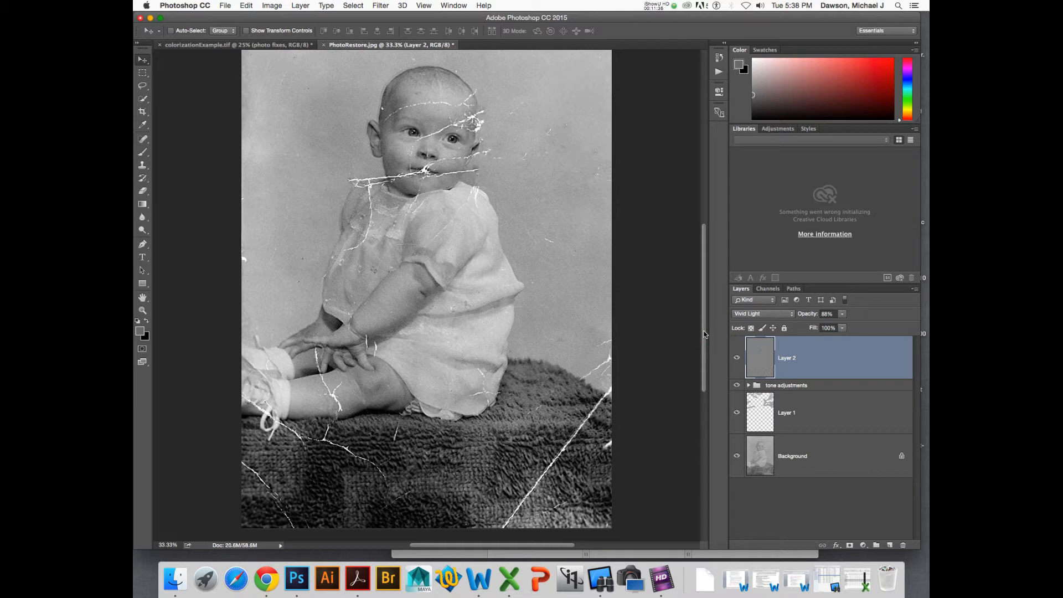
pyautogui.moveTo(704, 334); pyautogui.dragTo(703, 312)
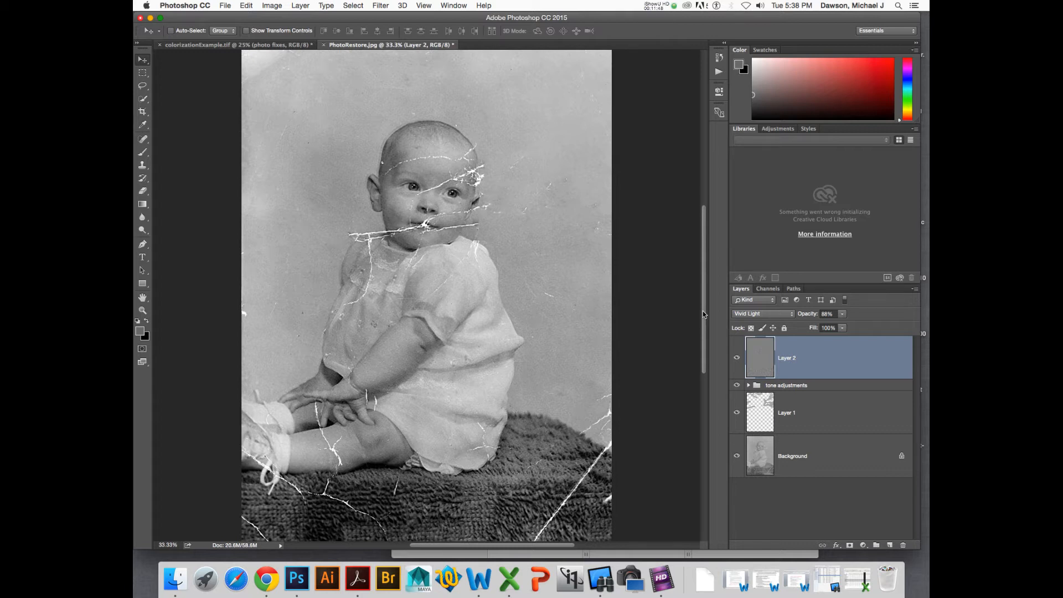
pyautogui.moveTo(703, 311)
pyautogui.mouseDown()
pyautogui.moveTo(700, 297)
pyautogui.moveTo(697, 307)
pyautogui.mouseUp()
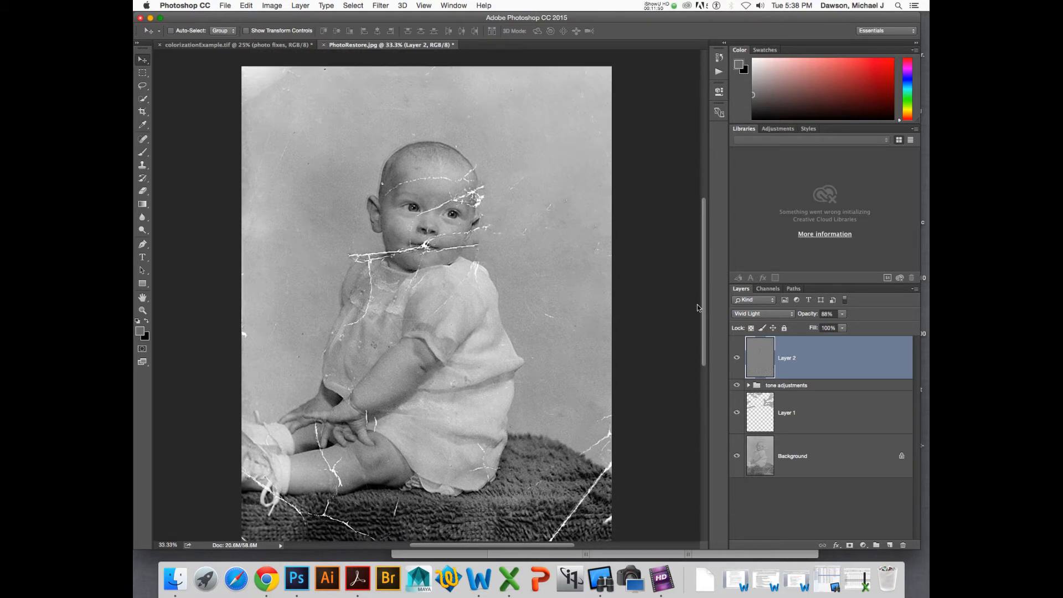
pyautogui.moveTo(697, 305); pyautogui.dragTo(695, 308)
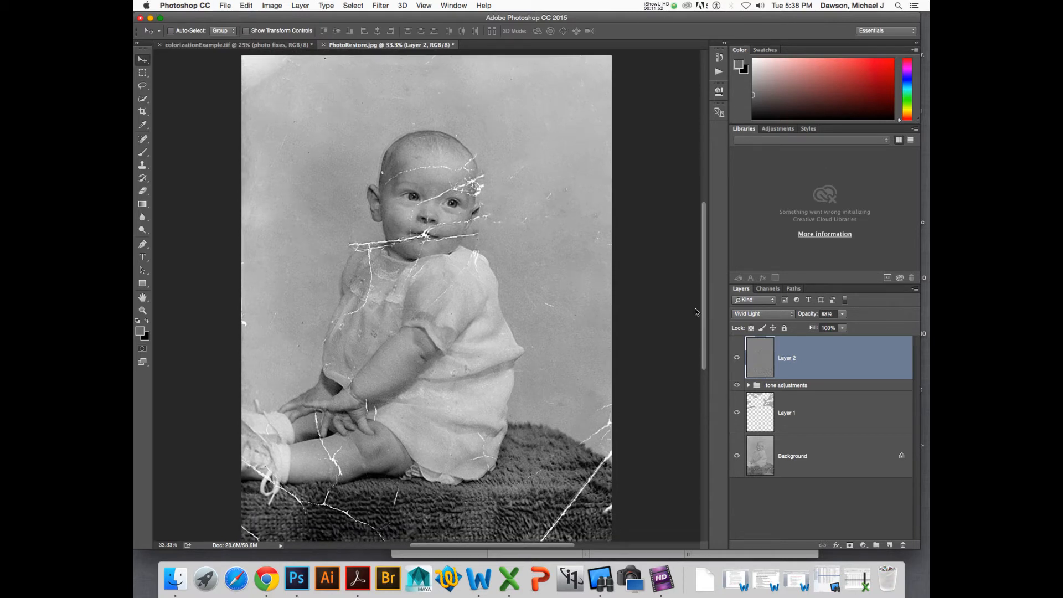
pyautogui.click(756, 354)
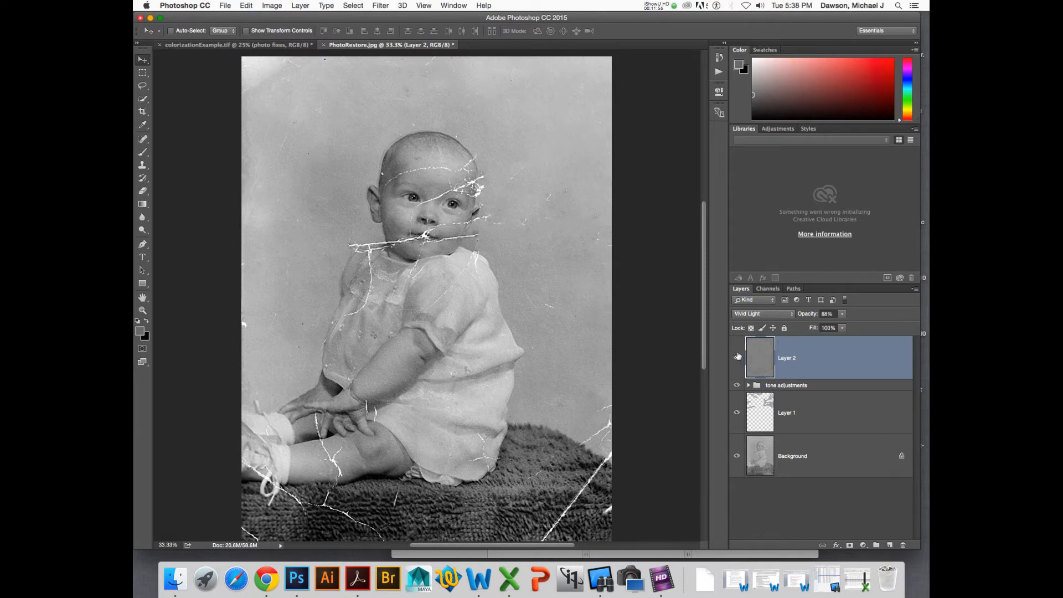
pyautogui.click(857, 318)
pyautogui.click(736, 360)
pyautogui.click(734, 359)
pyautogui.click(756, 352)
pyautogui.click(737, 360)
pyautogui.click(737, 360)
pyautogui.hscroll(-1, 462, 296)
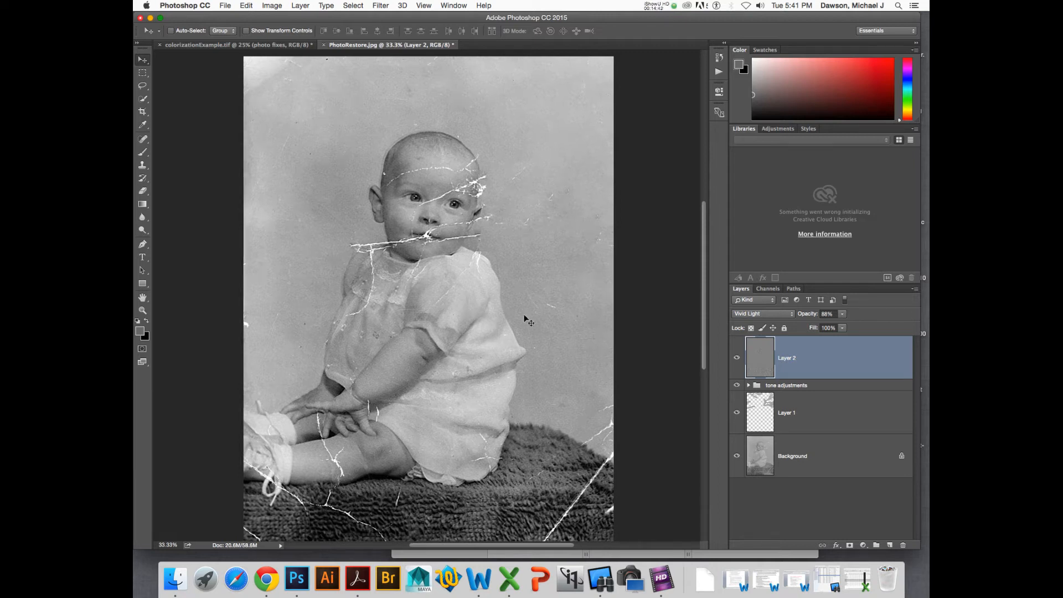
# - Open the Actions panel and run the ColorLayer action from myActions
pyautogui.click(719, 72)
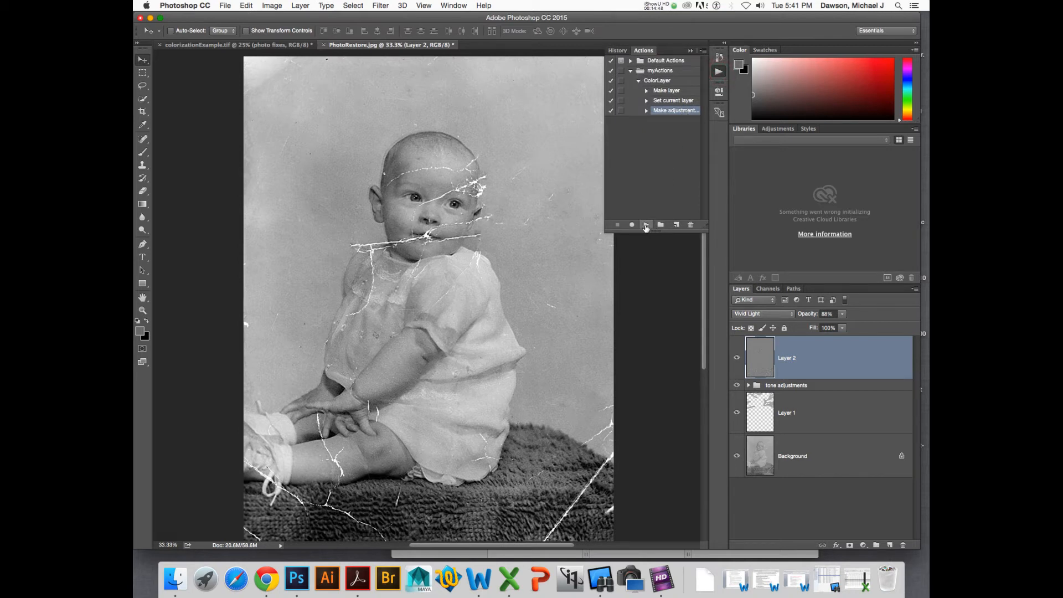
pyautogui.click(673, 83)
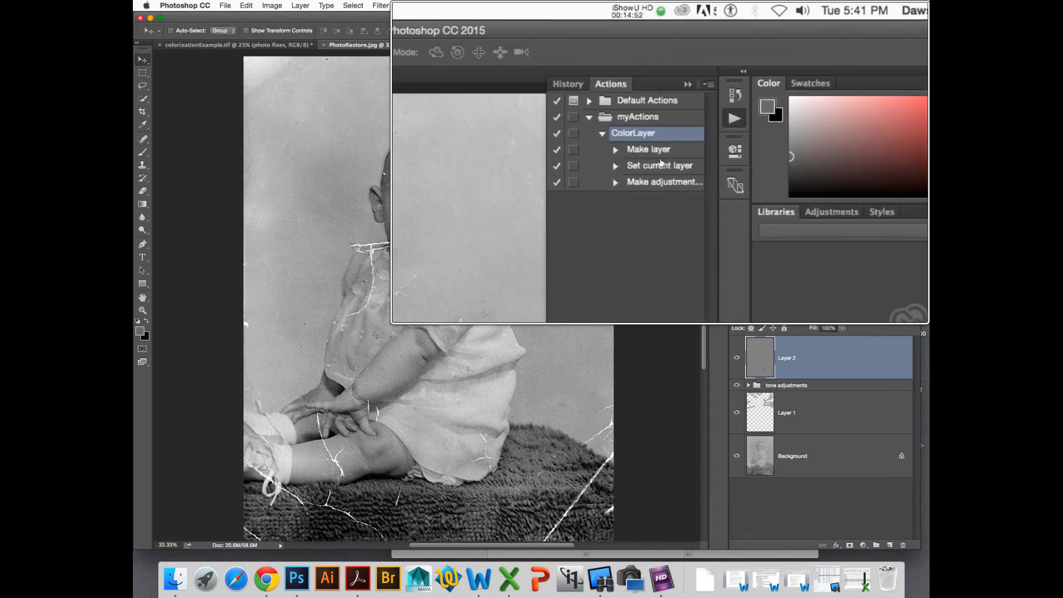
pyautogui.click(660, 165)
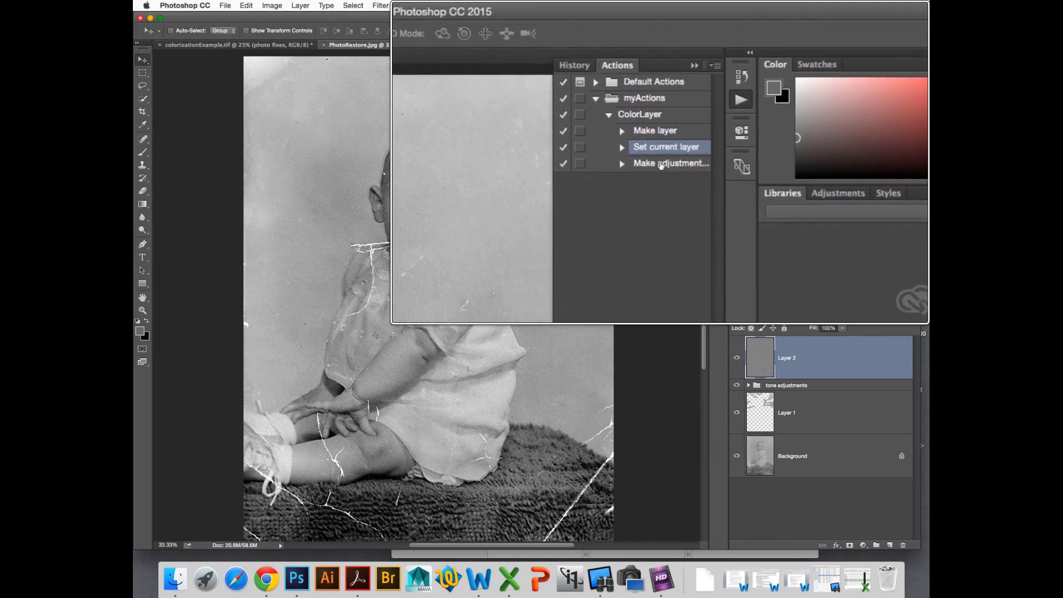
pyautogui.click(660, 117)
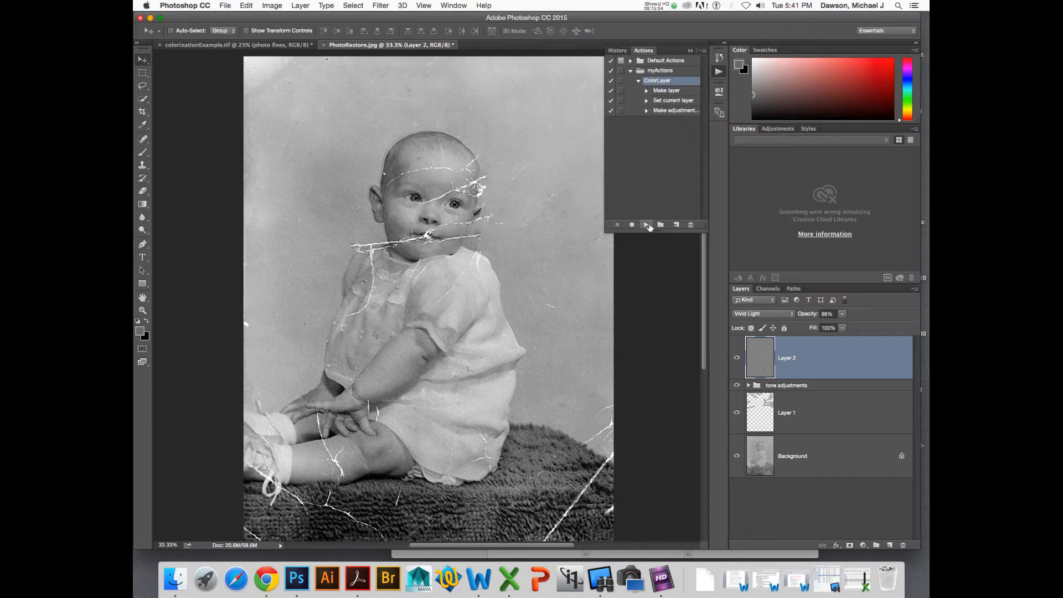
pyautogui.click(646, 225)
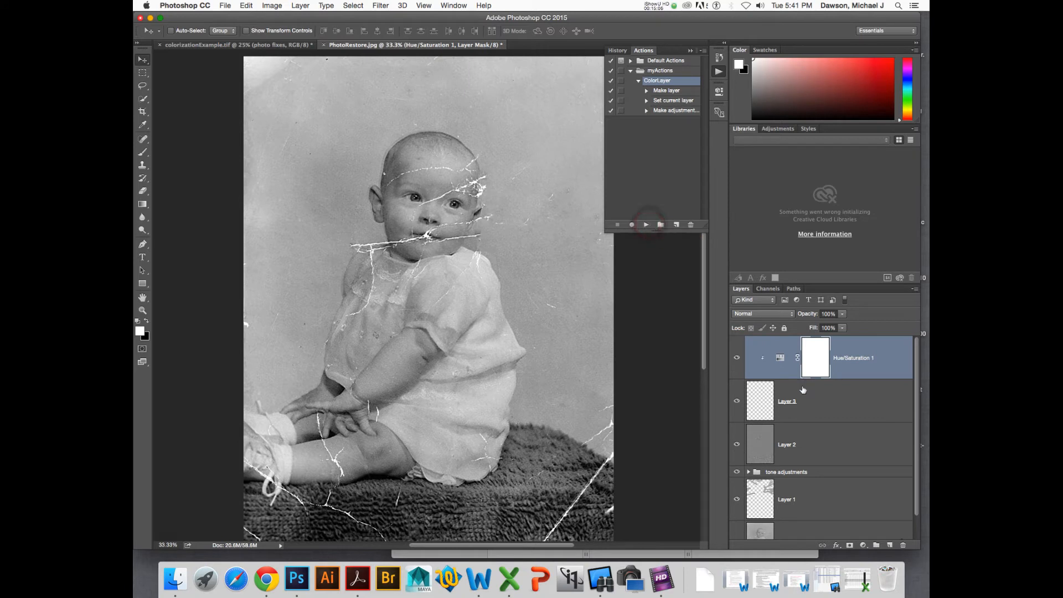
# - Select the new transparent Overlay layer below the Hue/Saturation adjustment
pyautogui.click(760, 408)
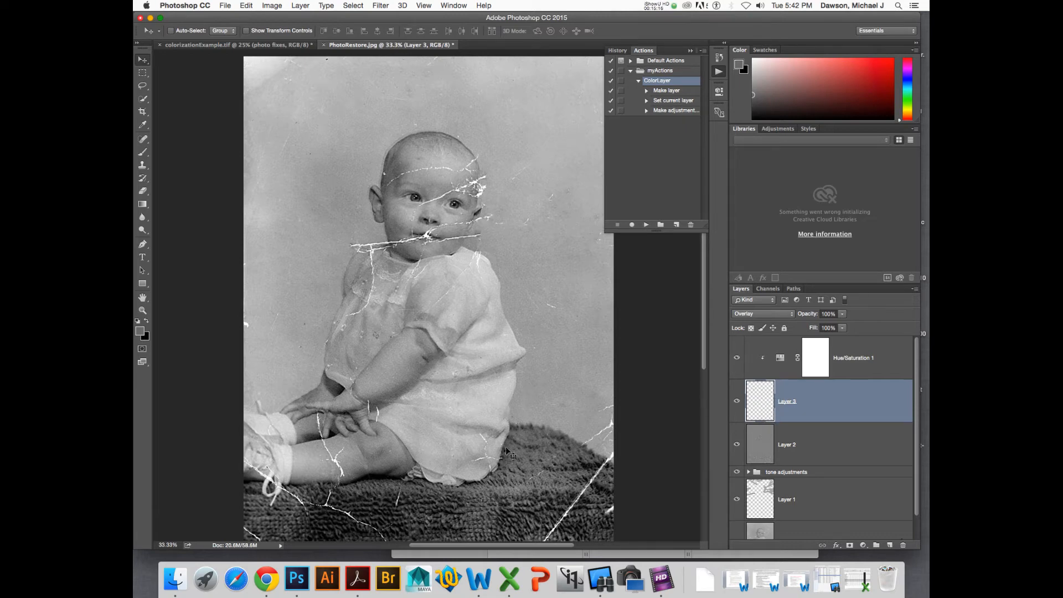
pyautogui.scroll(-5, 508, 451)
pyautogui.scroll(3, 508, 451)
pyautogui.scroll(5, 509, 451)
pyautogui.scroll(-3, 508, 446)
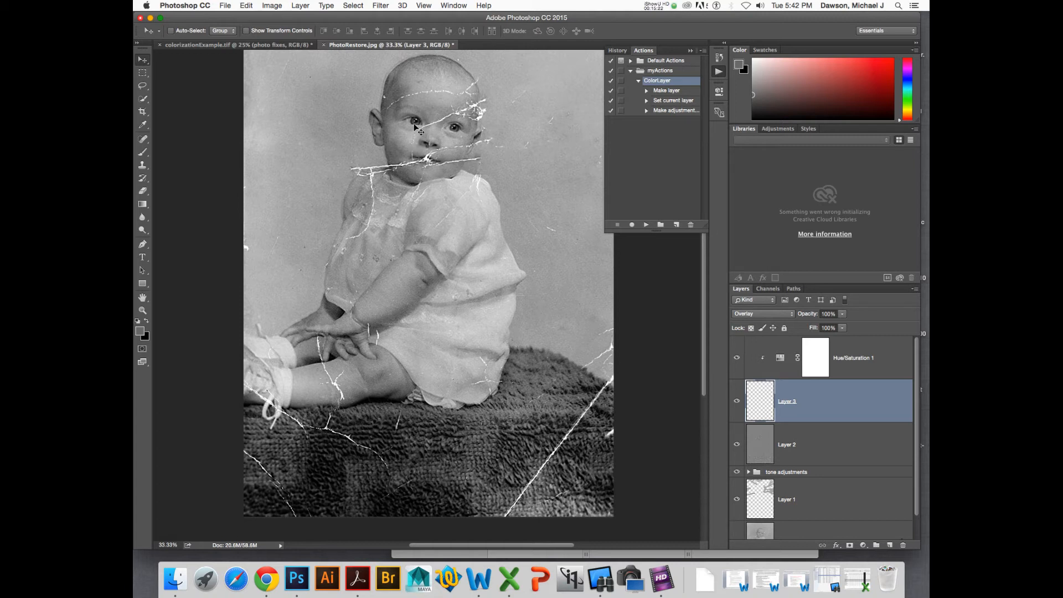
pyautogui.click(758, 403)
# - Switch to Chrome and open images.google.com
pyautogui.click(267, 579)
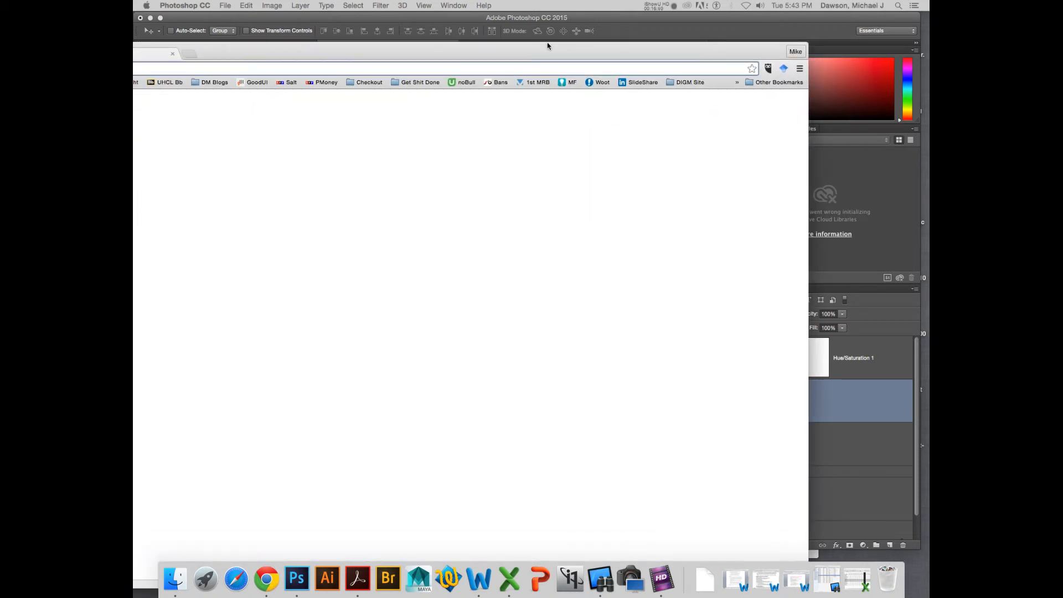
pyautogui.moveTo(542, 43); pyautogui.dragTo(667, 13)
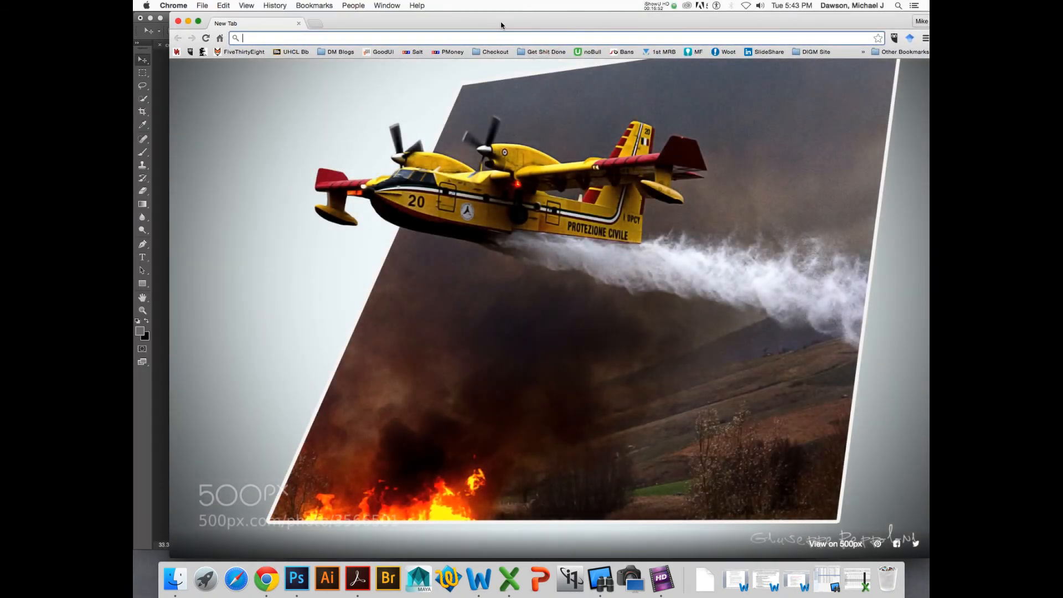
pyautogui.write('images.google.com')
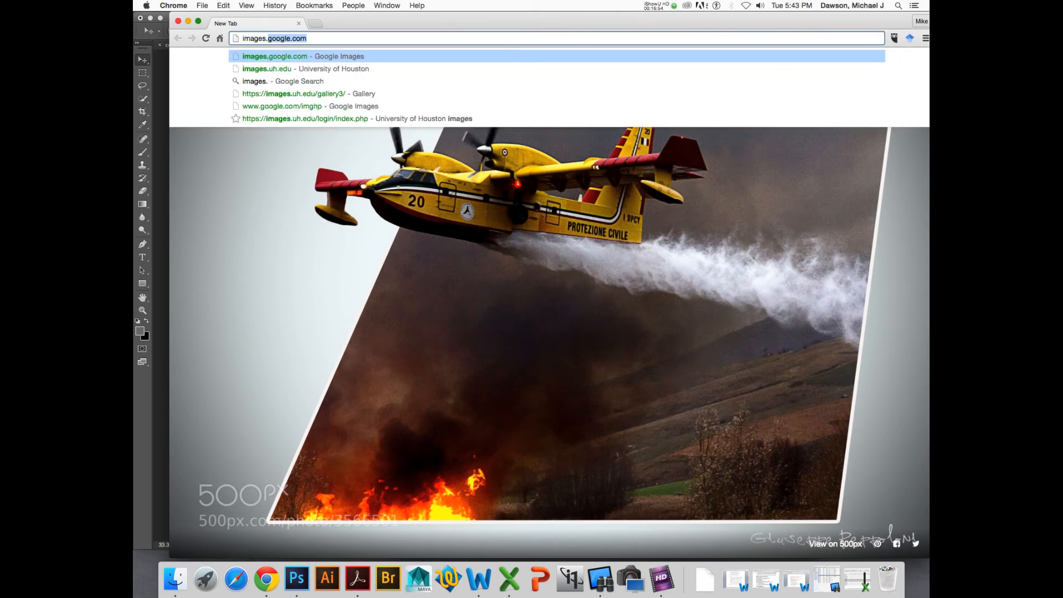
pyautogui.press('Return')
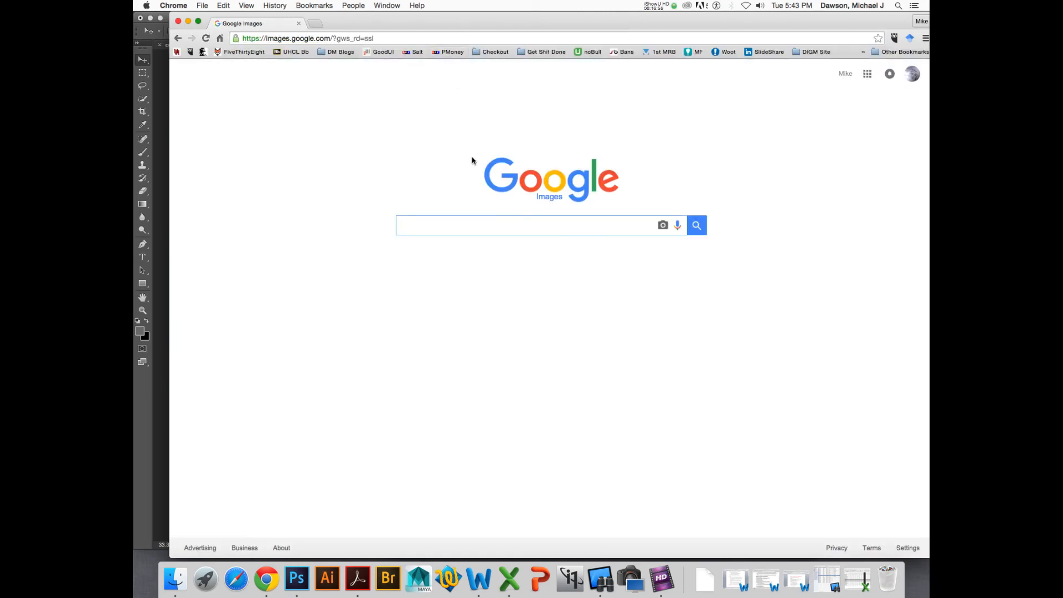
# - Search Google Images for babies
pyautogui.rightClick(465, 230)
pyautogui.click(443, 225)
pyautogui.write('babies')
pyautogui.press('Return')
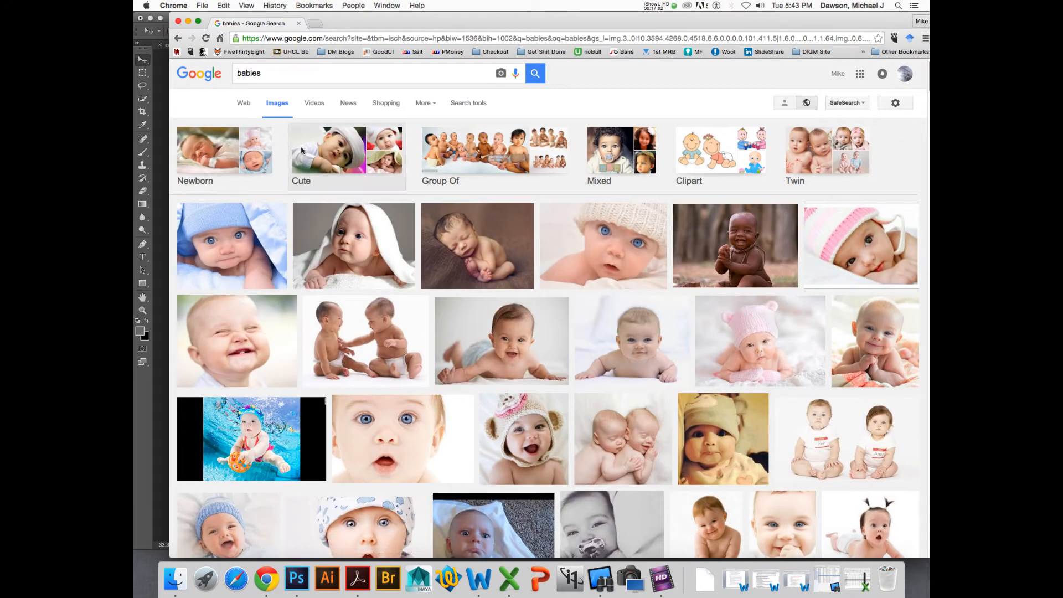
# - Open a blue-eyed baby photo result and save the image to the Desktop as babies-02.jpg
pyautogui.click(573, 241)
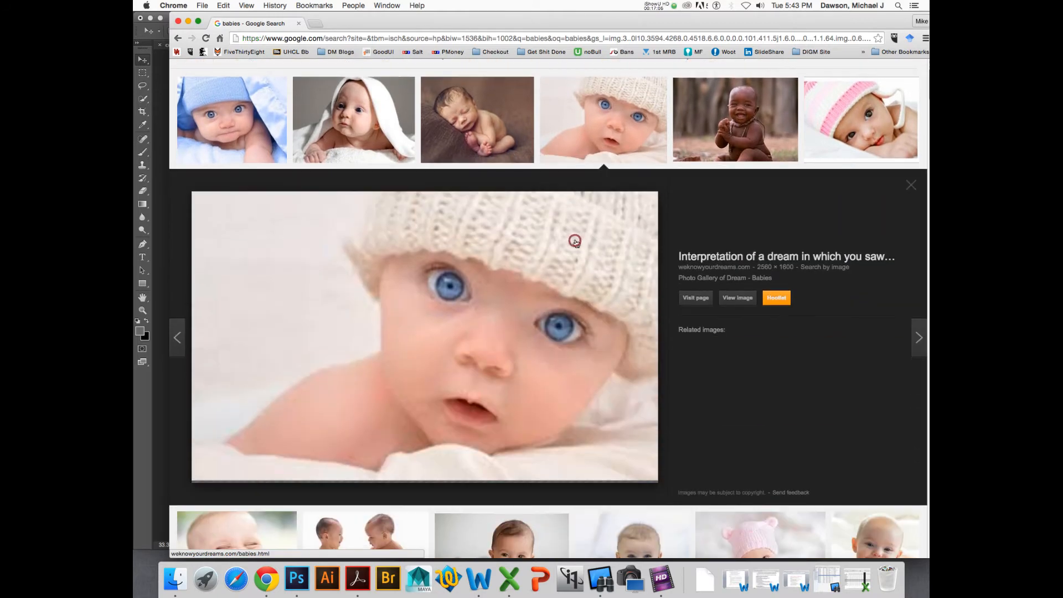
pyautogui.click(738, 298)
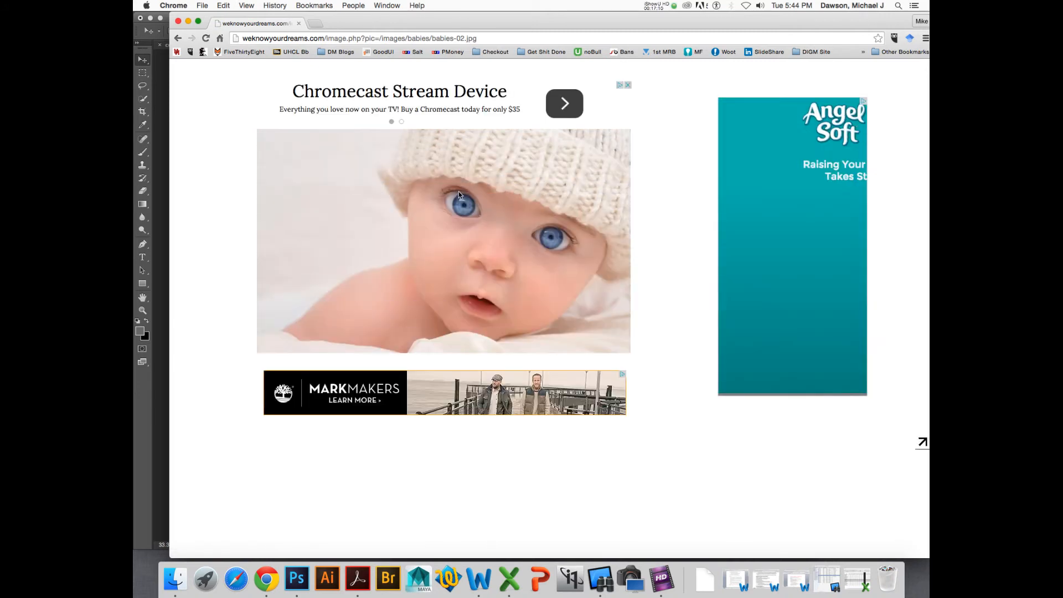
pyautogui.rightClick(373, 178)
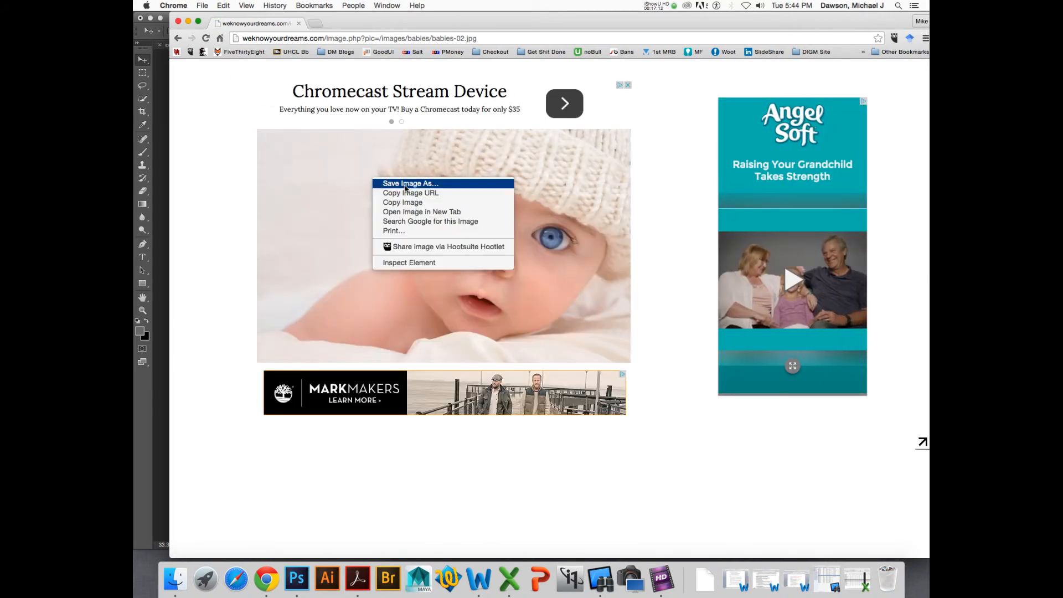
pyautogui.click(418, 184)
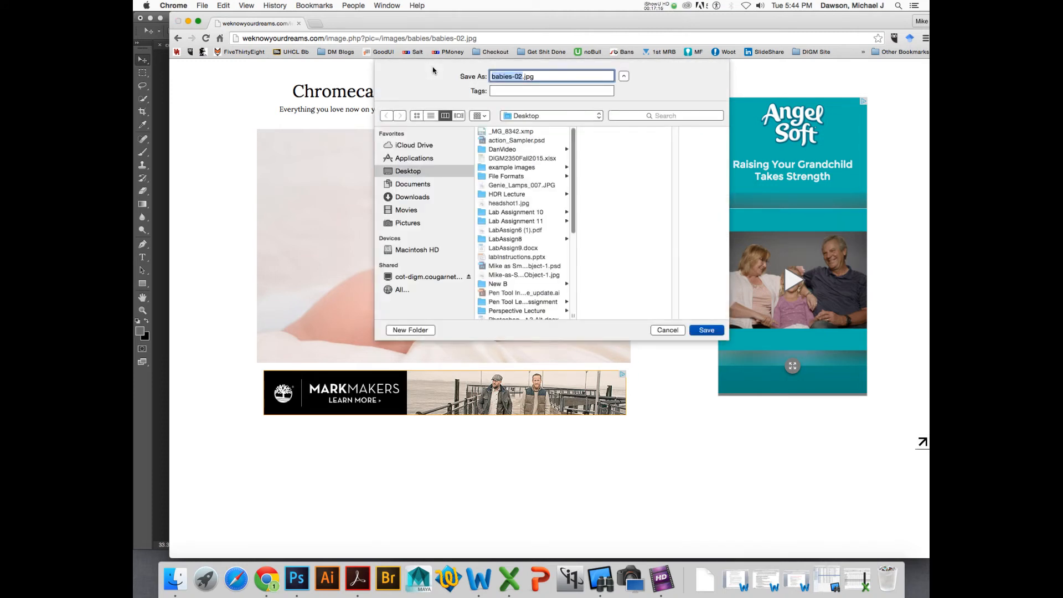
pyautogui.click(713, 330)
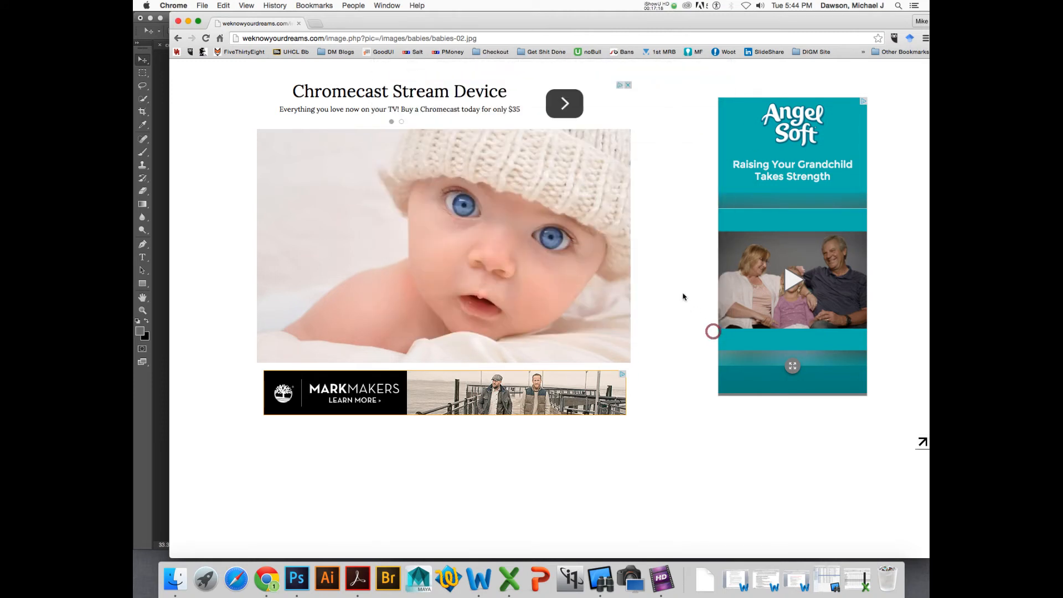
# - Return to Photoshop, reveal the downloaded babies-02.jpg on the Desktop, and move the Photoshop window aside
pyautogui.click(188, 21)
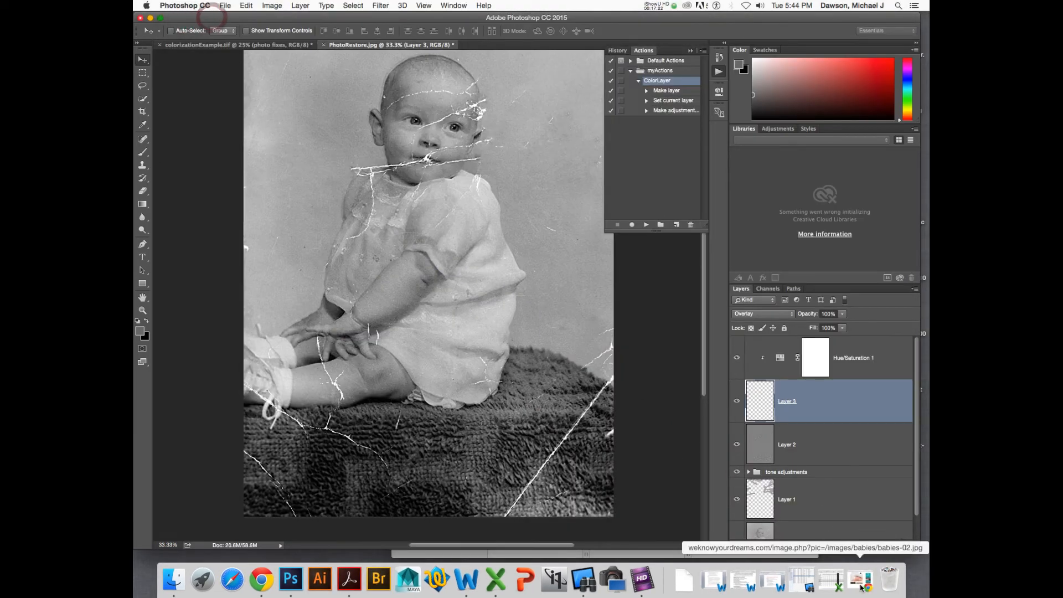
pyautogui.rightClick(684, 580)
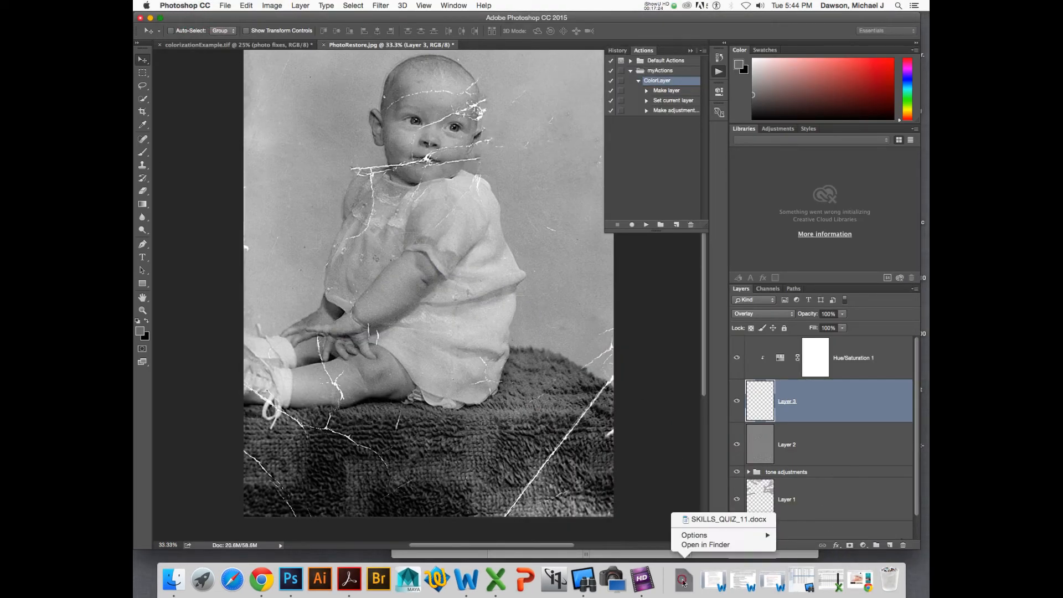
pyautogui.click(684, 580)
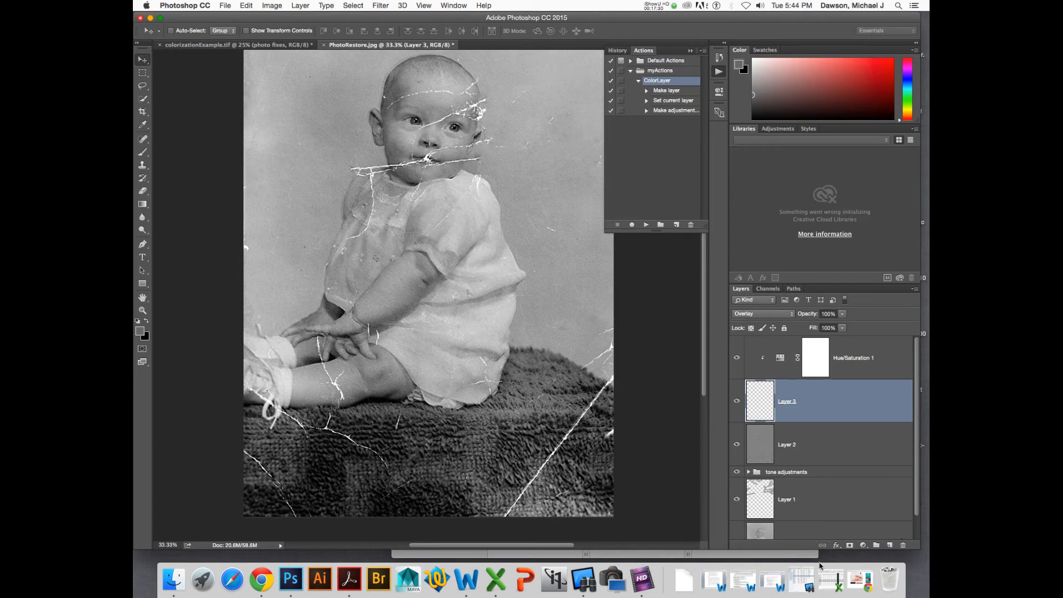
pyautogui.rightClick(677, 582)
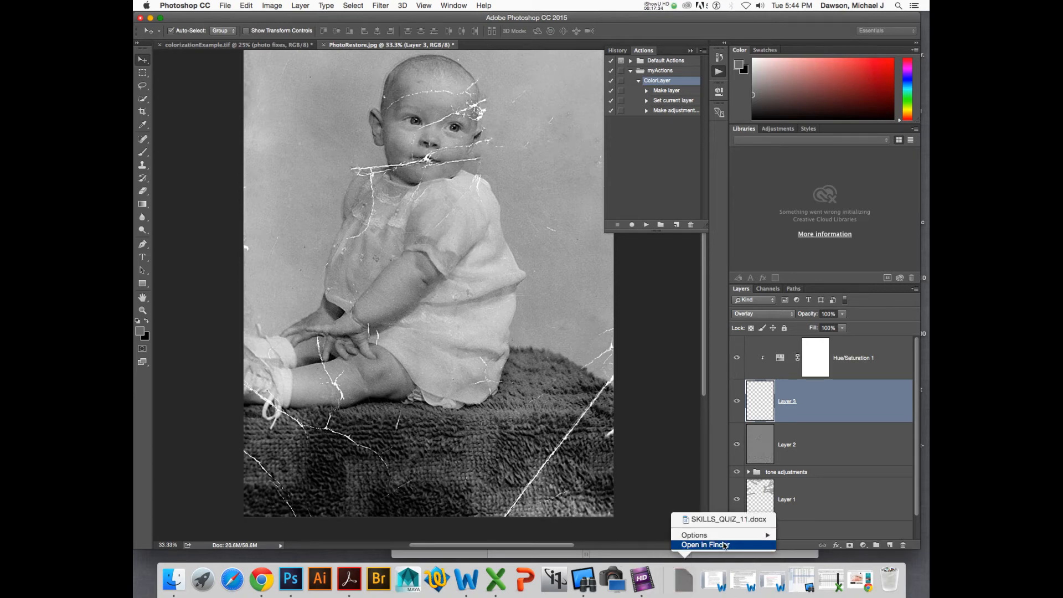
pyautogui.click(706, 544)
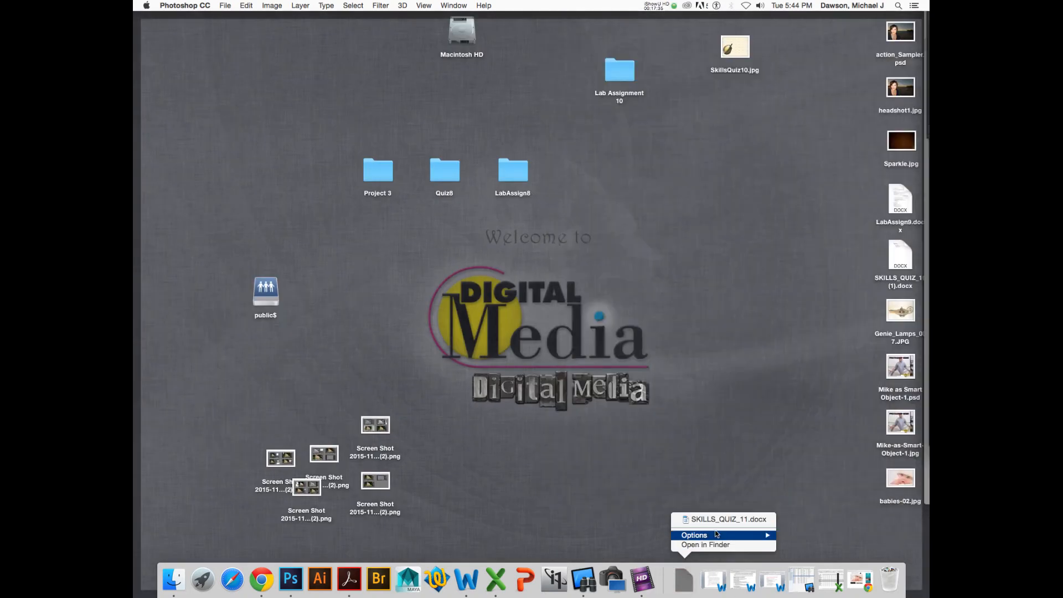
pyautogui.doubleClick(898, 480)
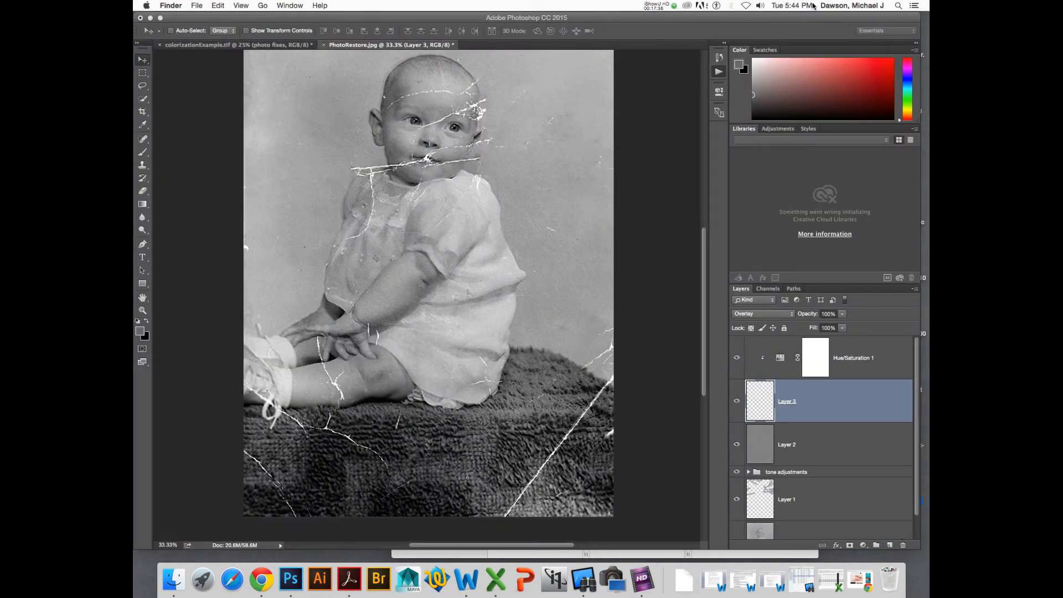
pyautogui.moveTo(742, 17); pyautogui.dragTo(669, 5)
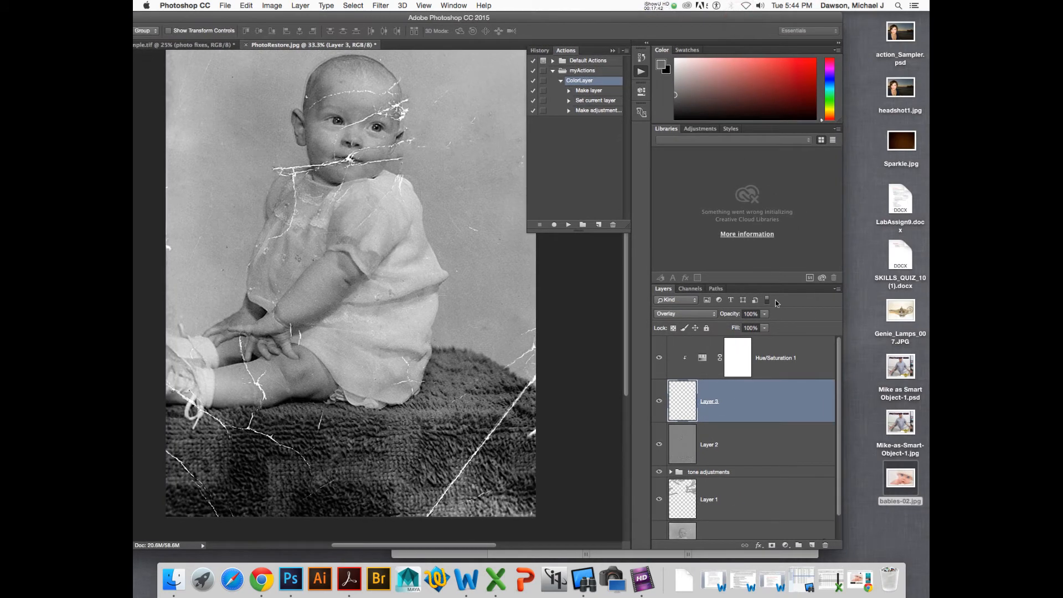
# - Place babies-02.jpg into the document as a new layer above the Hue/Saturation adjustment
pyautogui.click(813, 354)
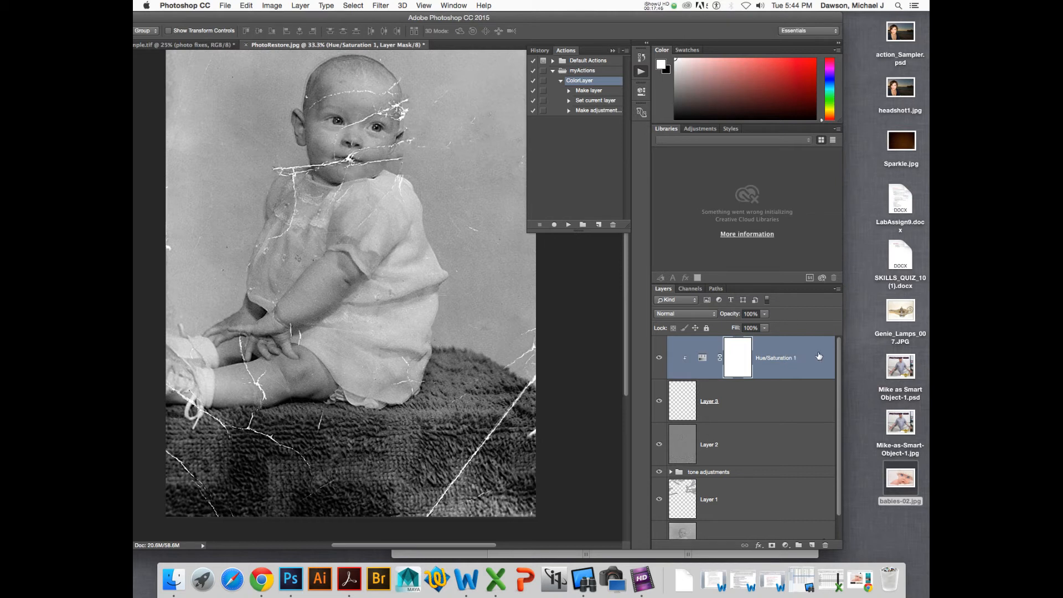
pyautogui.click(792, 406)
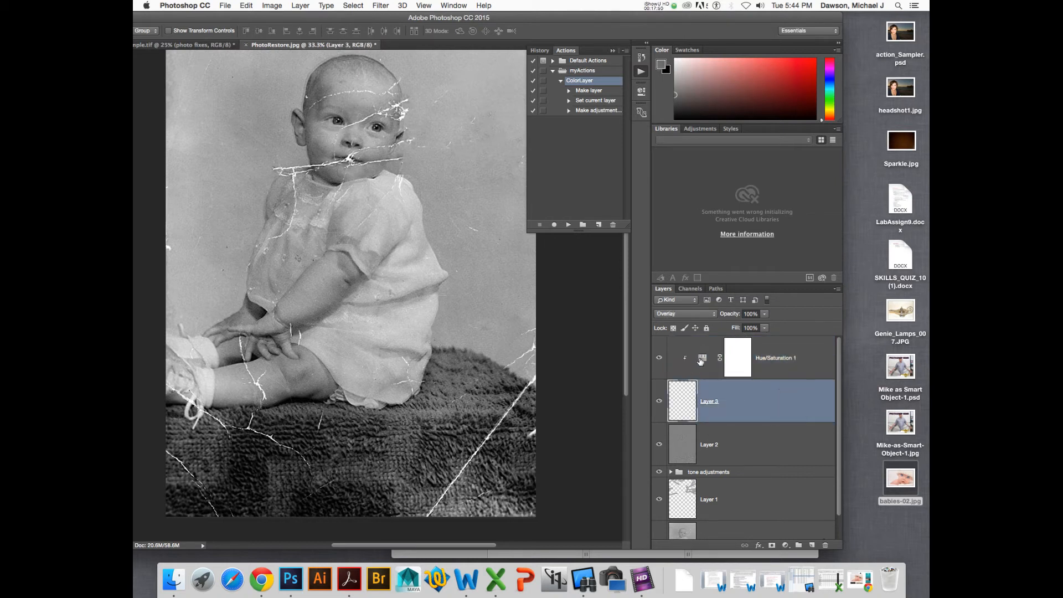
pyautogui.click(700, 361)
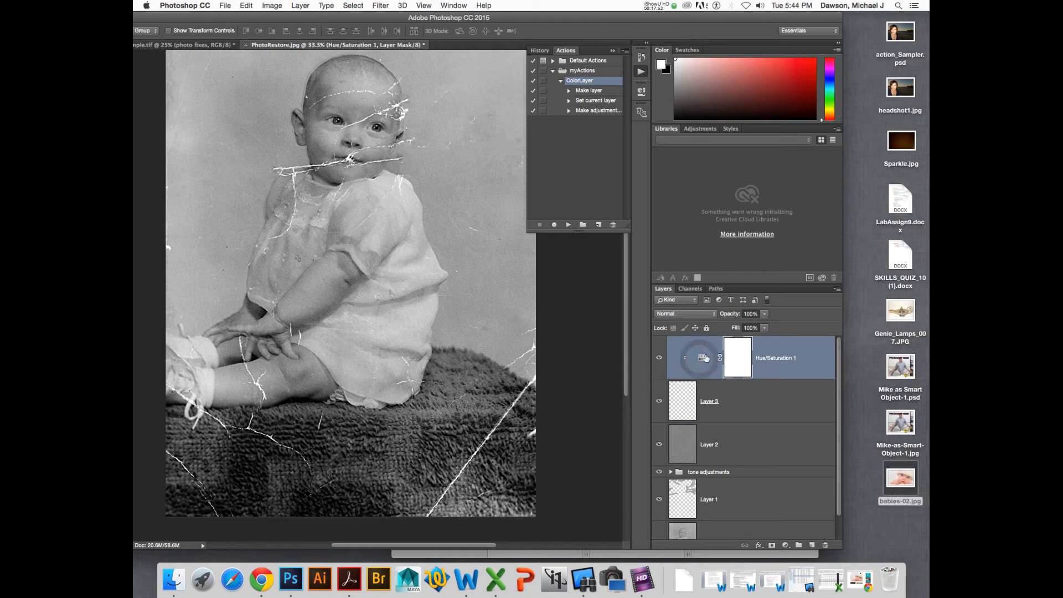
pyautogui.moveTo(901, 482); pyautogui.dragTo(429, 160)
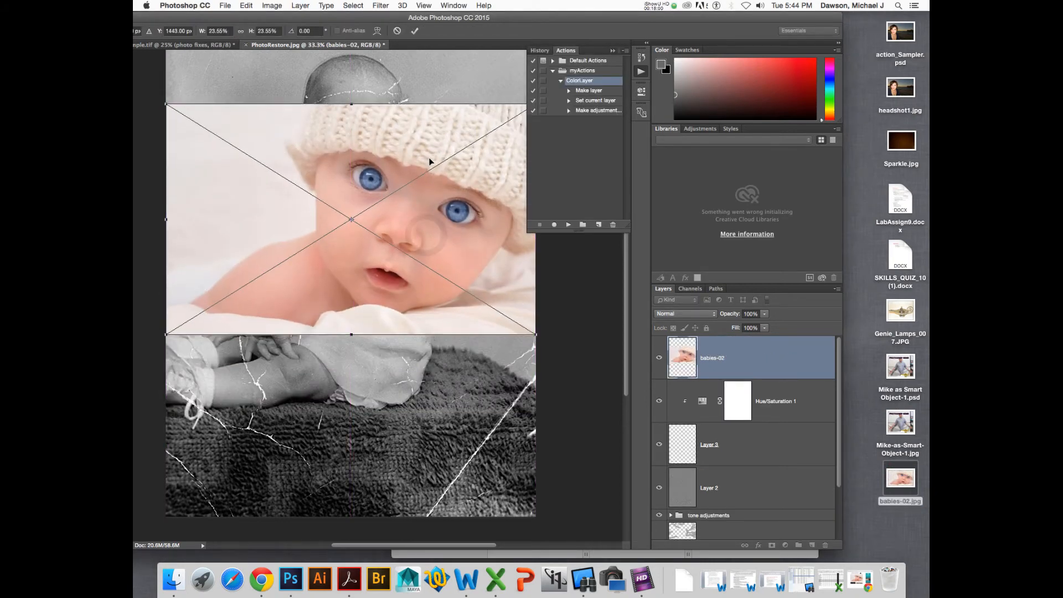
pyautogui.press('Return')
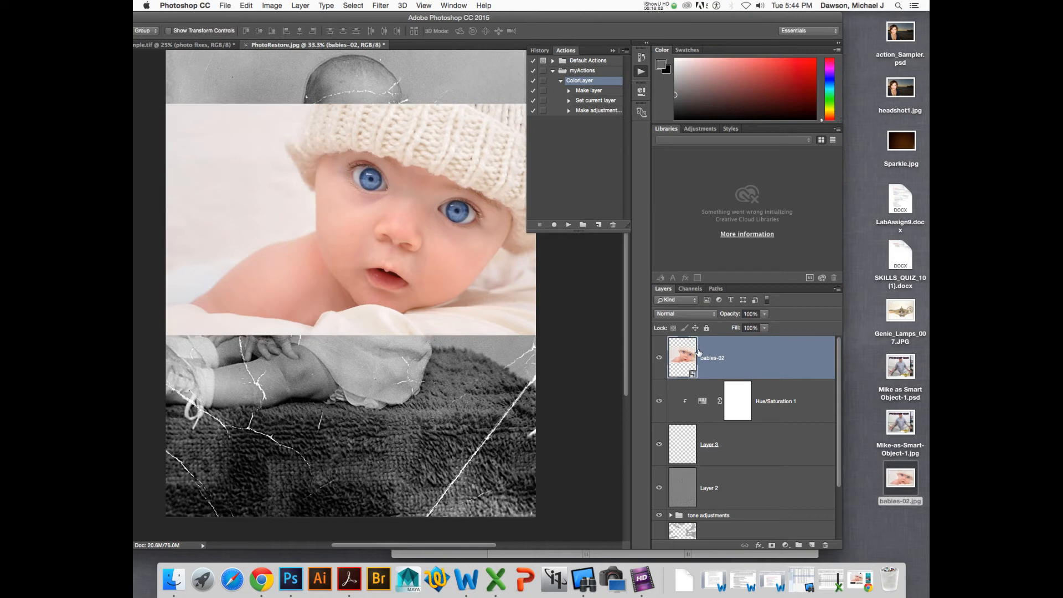
# - Toggle the babies-02 layer's visibility to compare it with the old photo
pyautogui.click(659, 359)
pyautogui.click(659, 359)
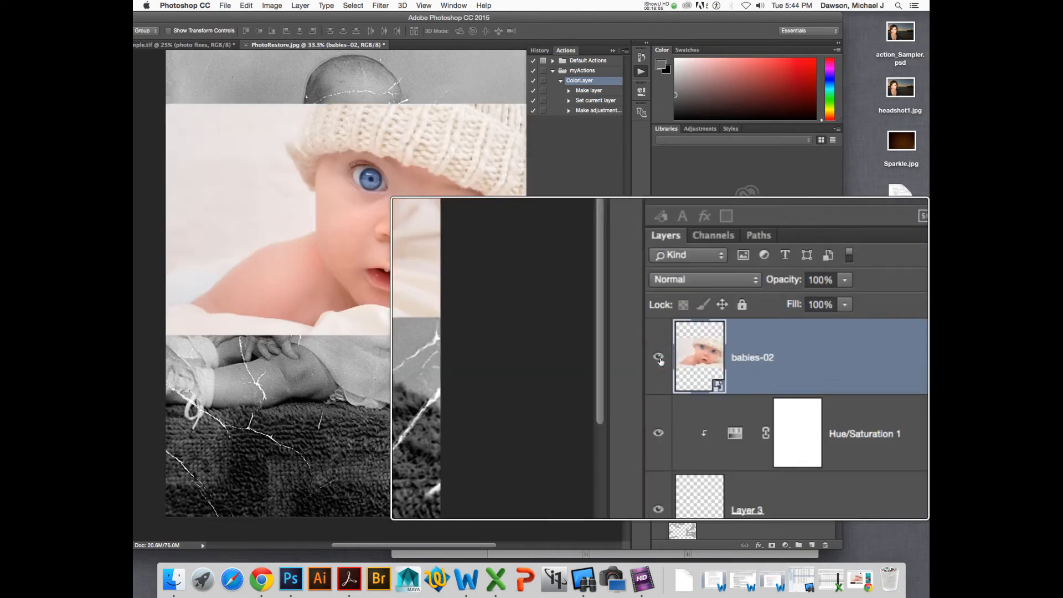
pyautogui.click(659, 359)
pyautogui.click(659, 359)
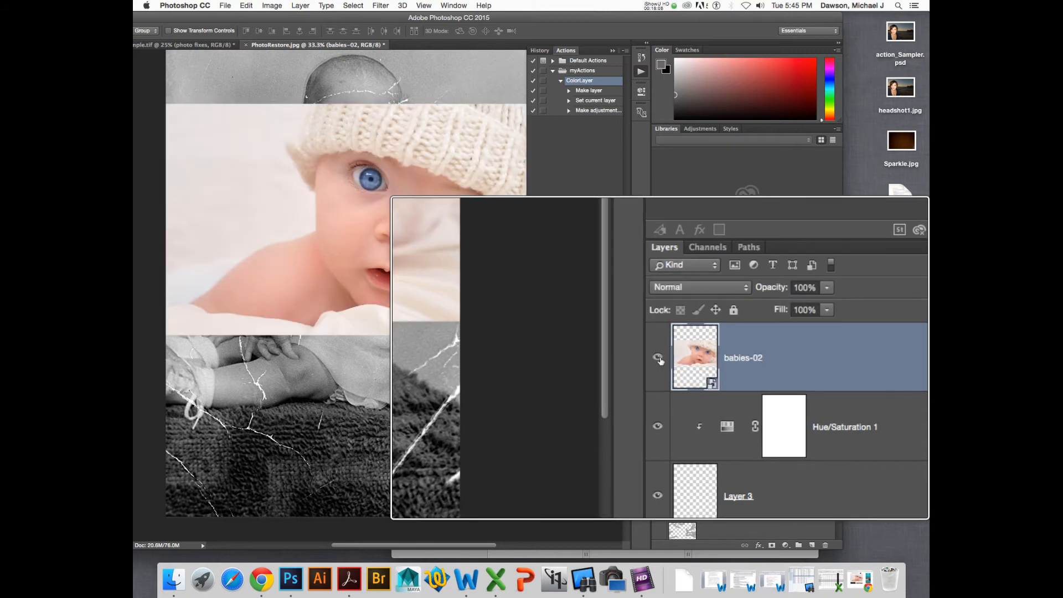
pyautogui.click(659, 359)
pyautogui.click(659, 360)
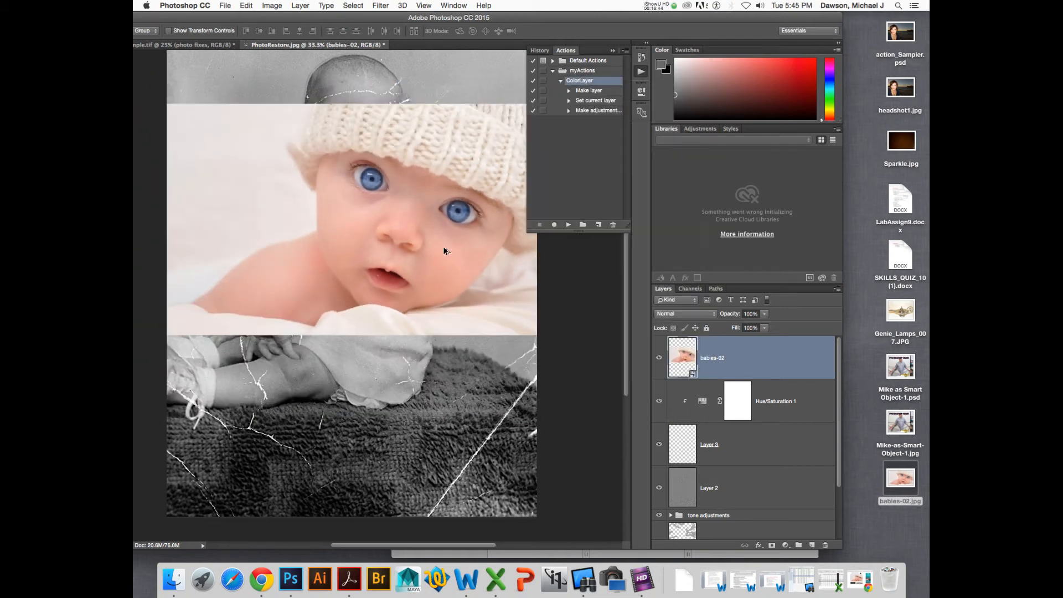
# - Move the babies-02 layer upward over the old photo
pyautogui.scroll(-10, 444, 251)
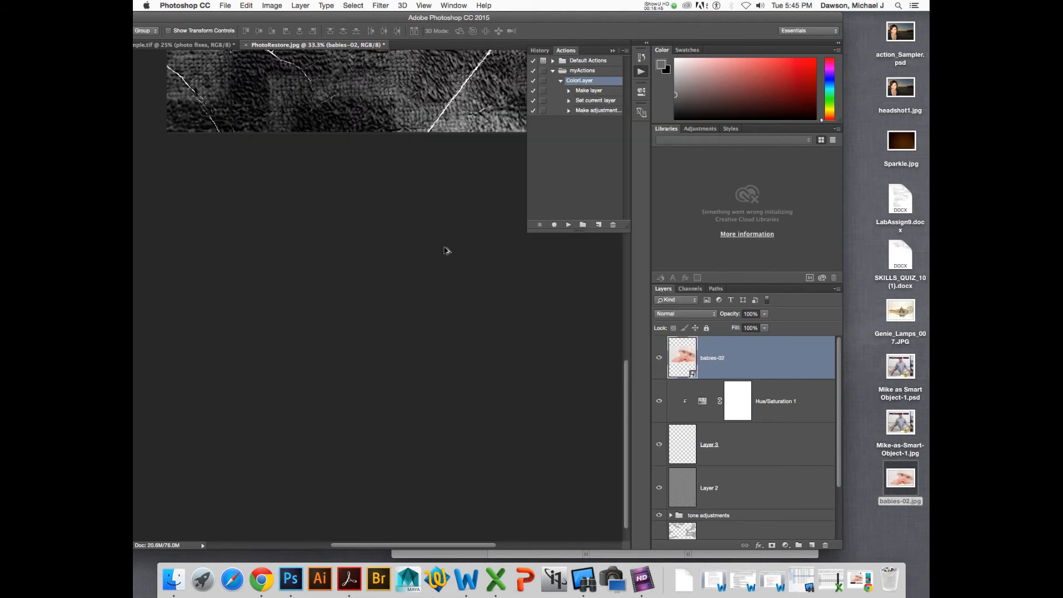
pyautogui.moveTo(624, 370); pyautogui.dragTo(635, 231)
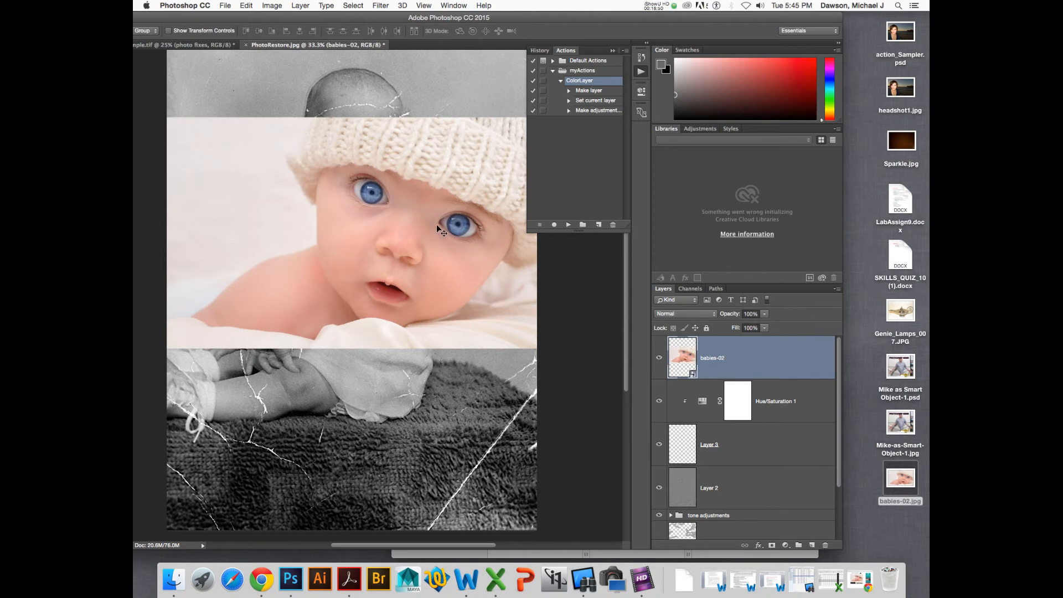
pyautogui.moveTo(436, 223); pyautogui.dragTo(434, 153)
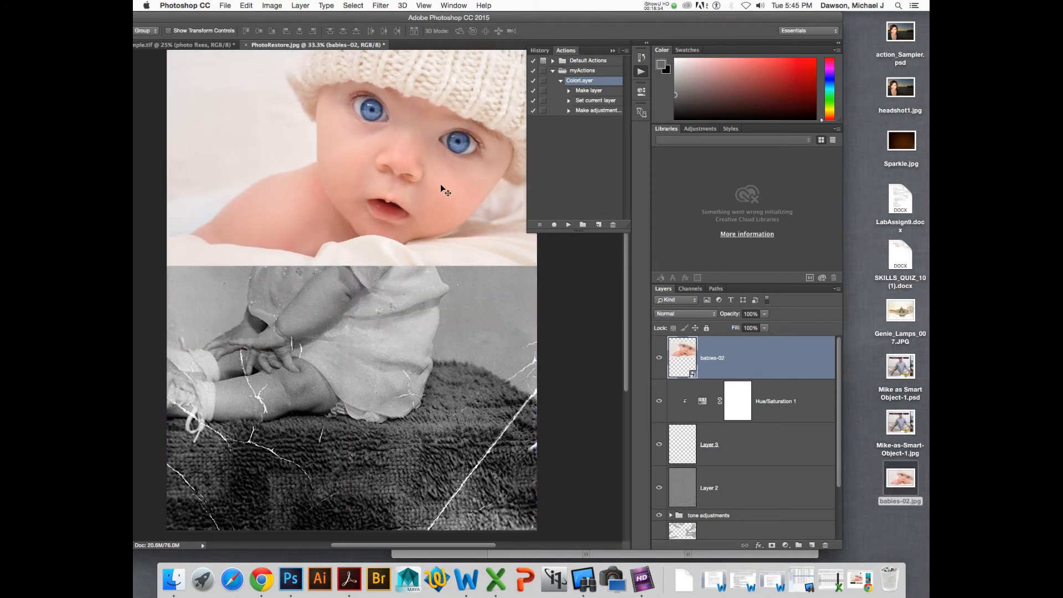
pyautogui.press('i')
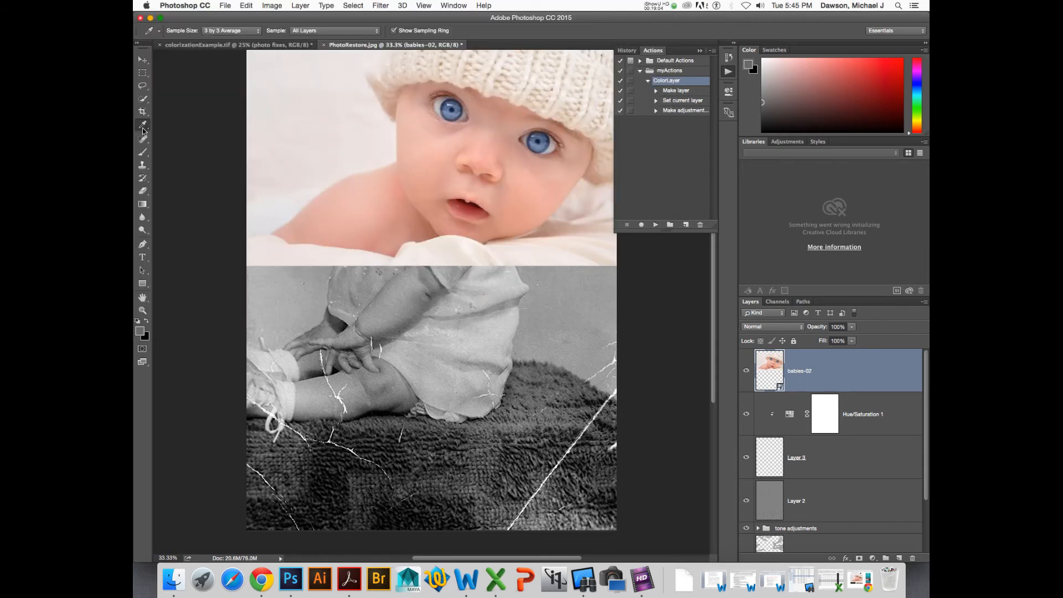
pyautogui.moveTo(809, 22); pyautogui.dragTo(649, 22)
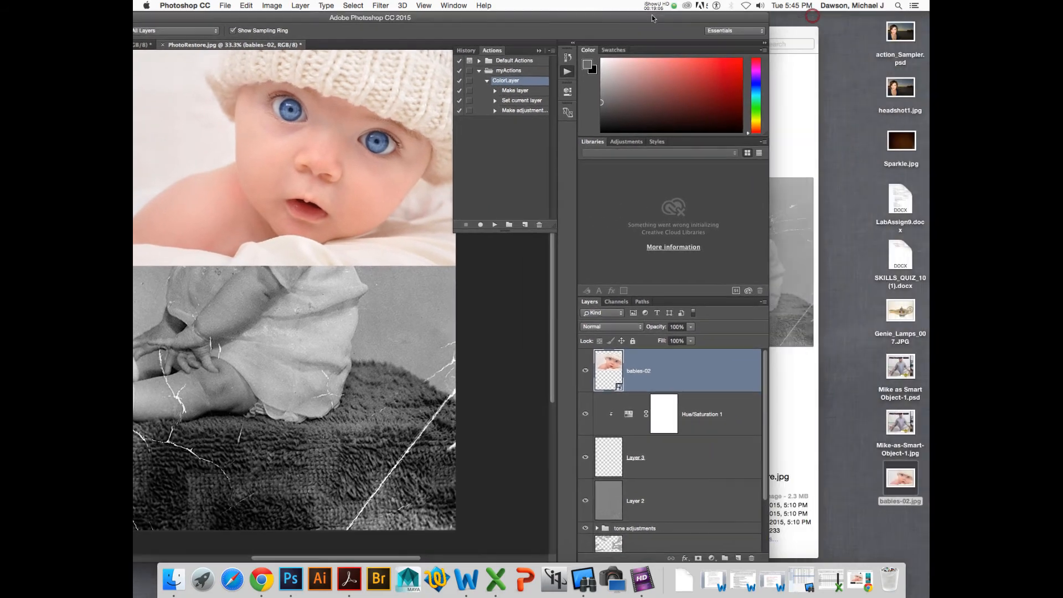
pyautogui.click(895, 490)
pyautogui.moveTo(895, 490); pyautogui.dragTo(348, 305)
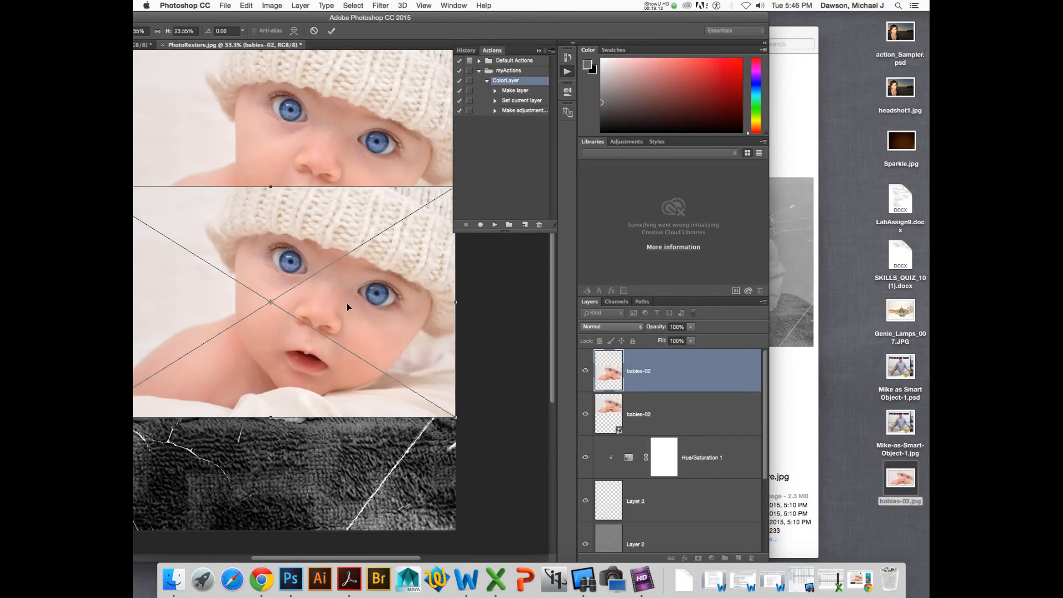
pyautogui.press('Escape')
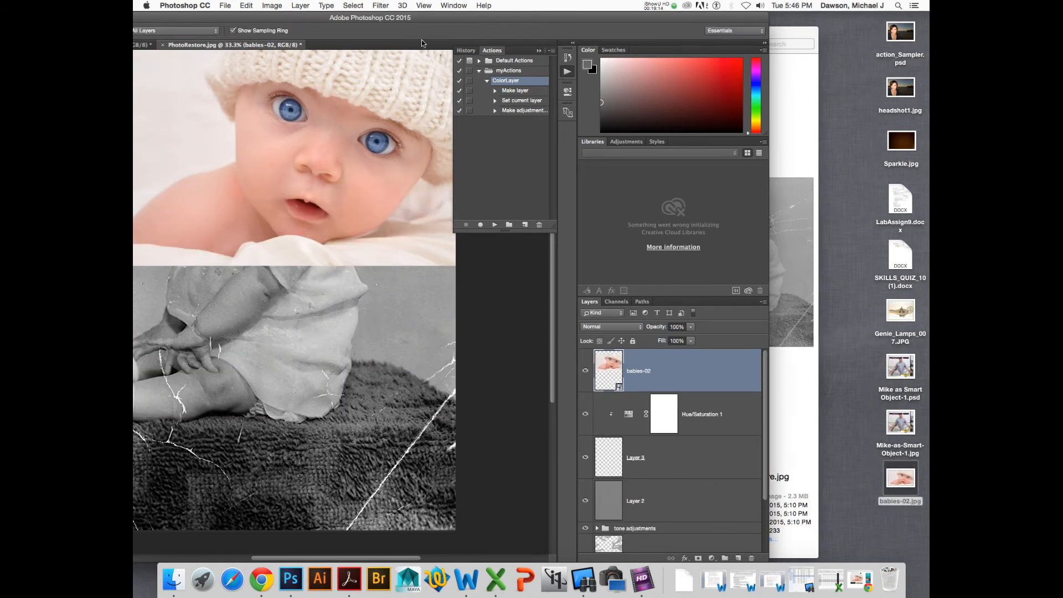
# - Sample the reference baby's skin tone with the Eyedropper as the foreground color
pyautogui.moveTo(423, 18); pyautogui.dragTo(583, 5)
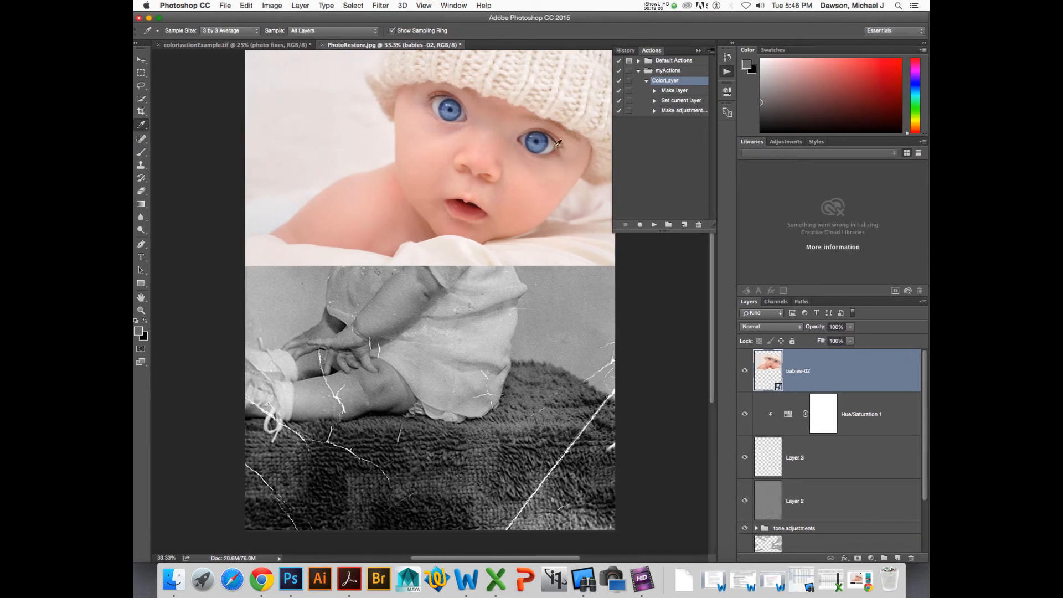
pyautogui.click(523, 181)
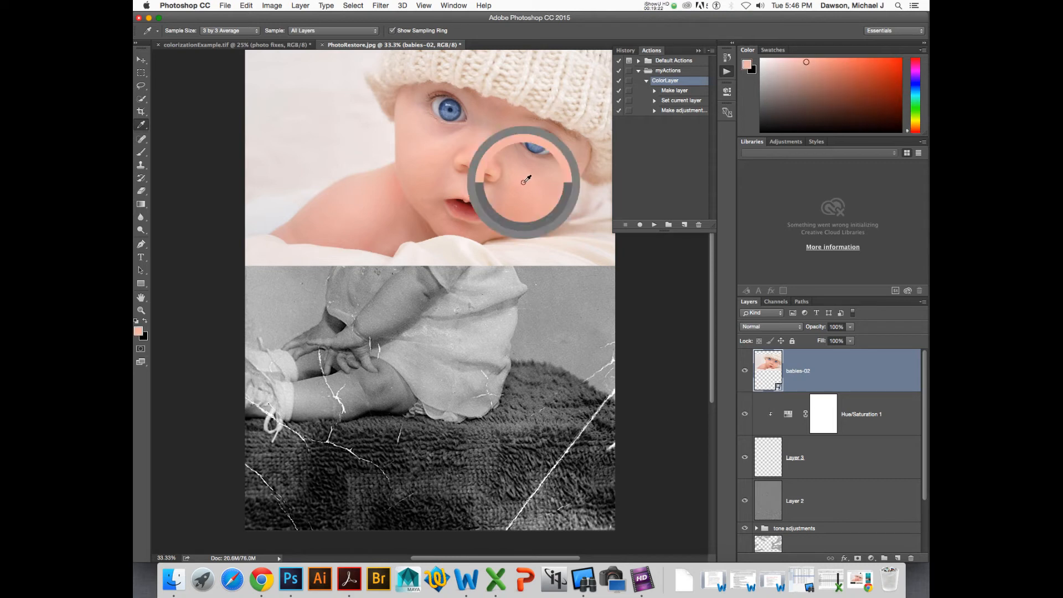
# - Select Layer 3 and hide the babies-02 reference layer
pyautogui.click(771, 469)
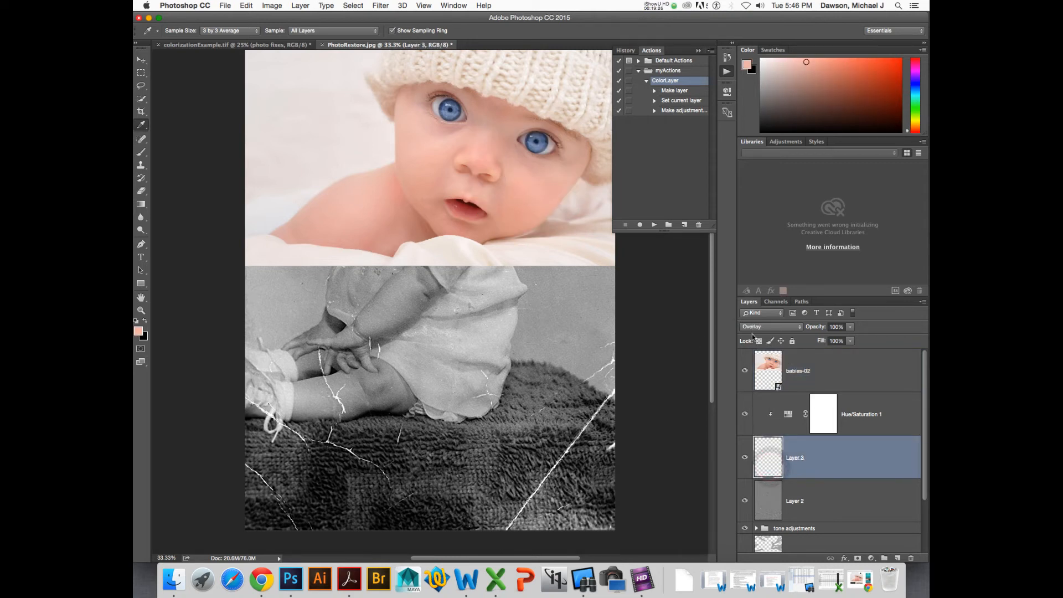
pyautogui.click(745, 371)
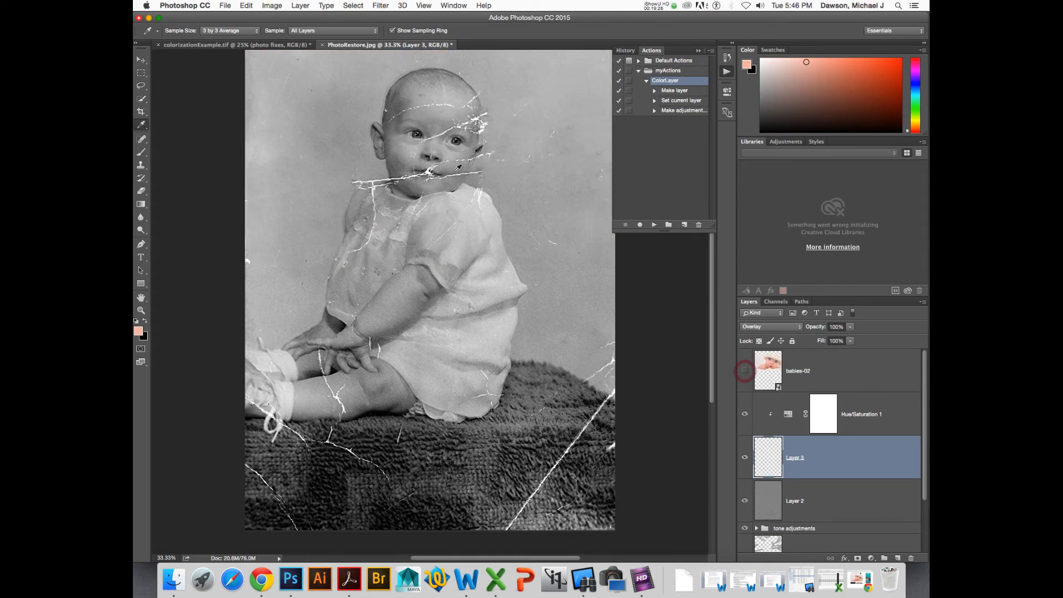
# - Switch to the Brush Tool and reset its tool settings to defaults
pyautogui.press('b')
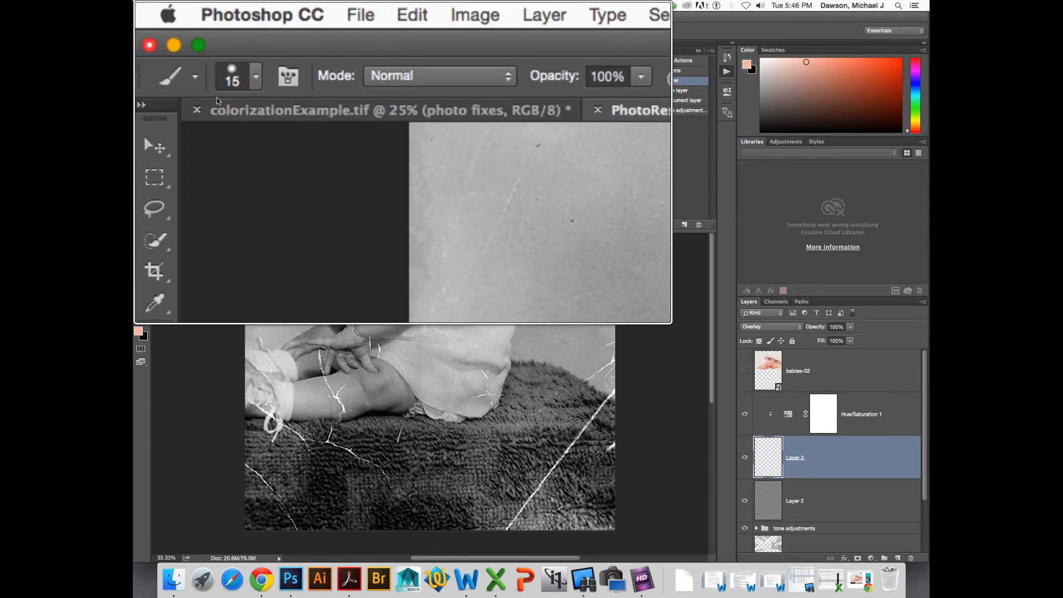
pyautogui.rightClick(169, 79)
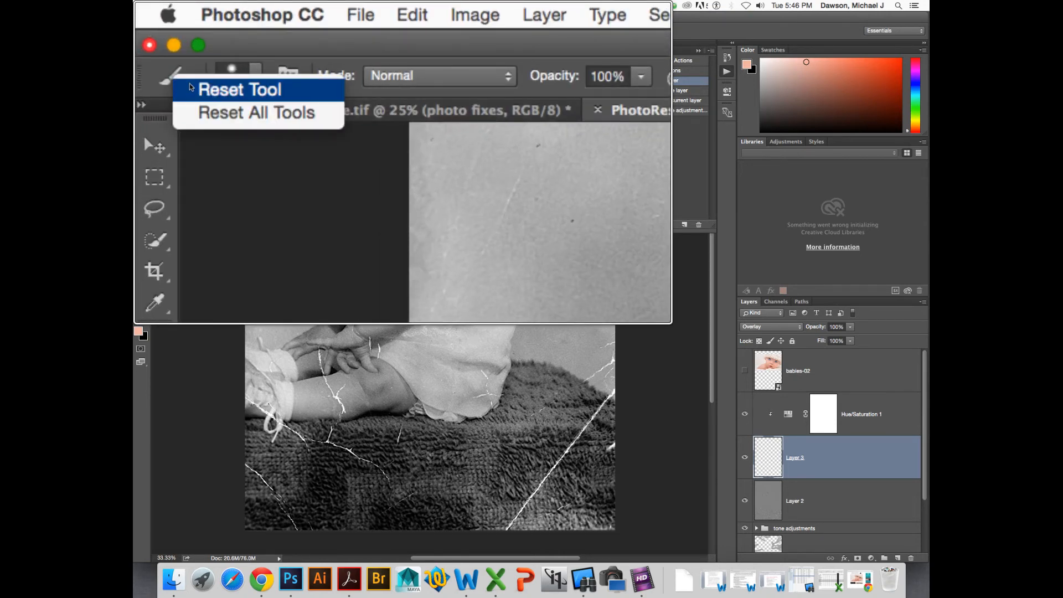
pyautogui.rightClick(168, 73)
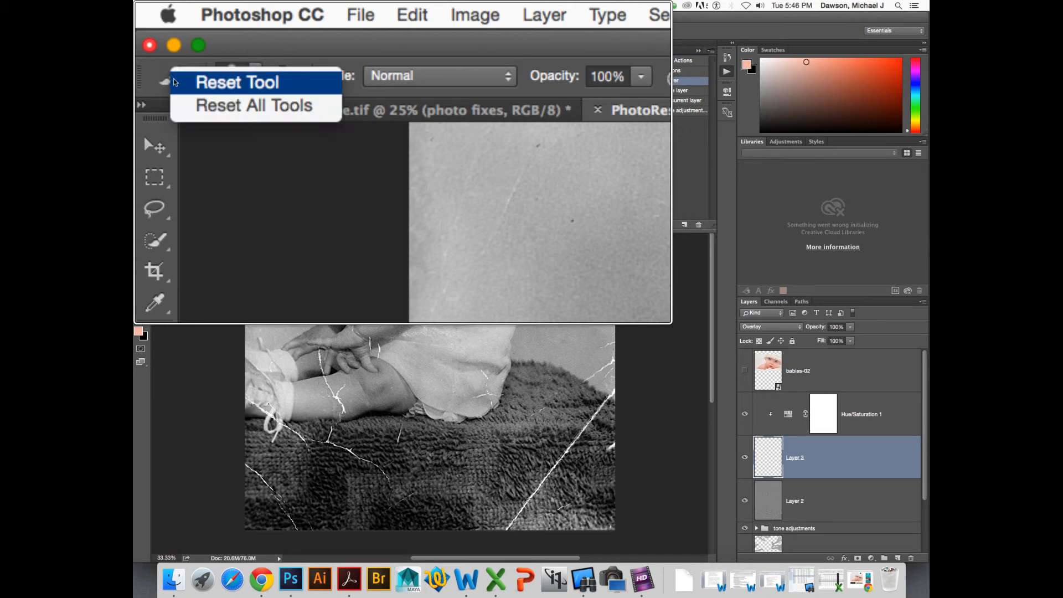
pyautogui.click(174, 84)
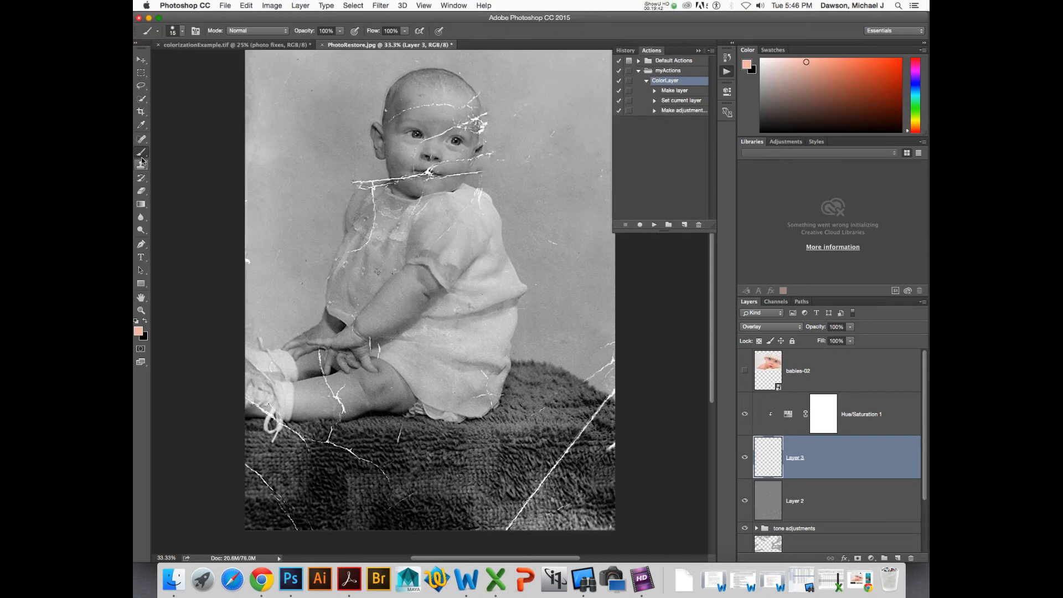
pyautogui.rightClick(142, 155)
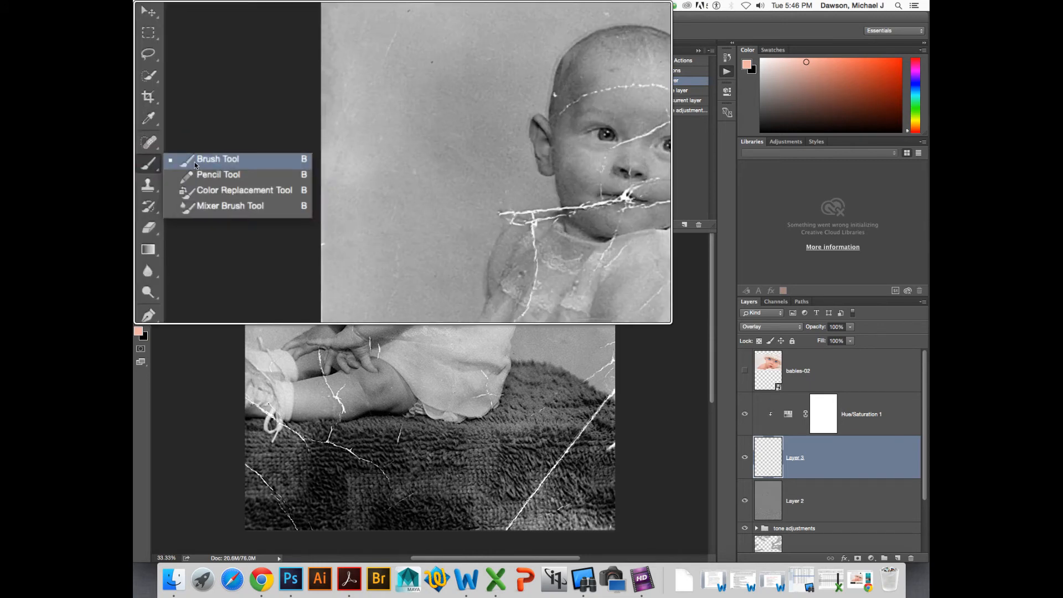
pyautogui.click(195, 161)
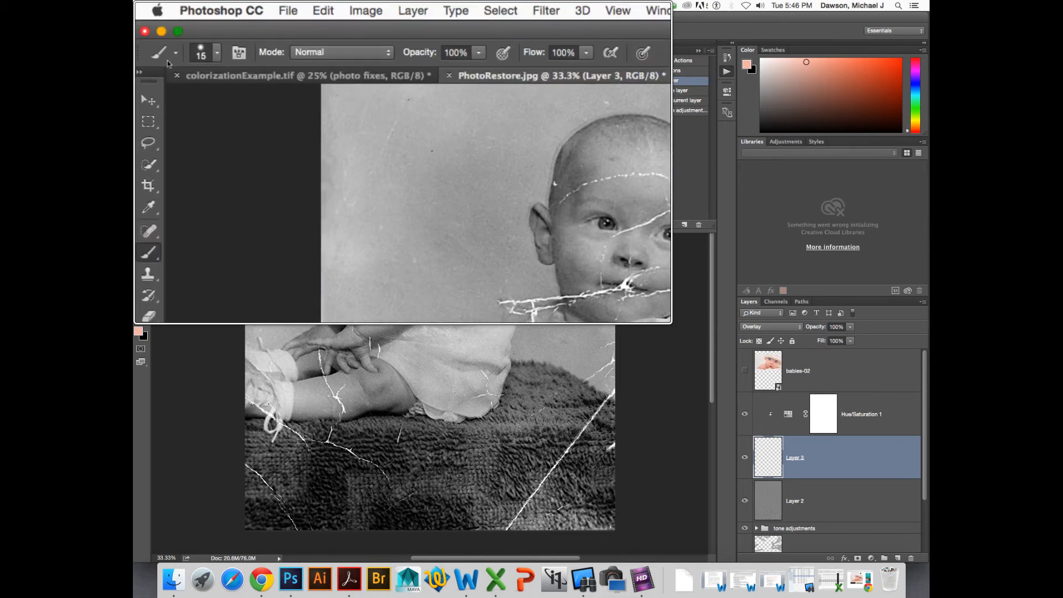
pyautogui.rightClick(158, 50)
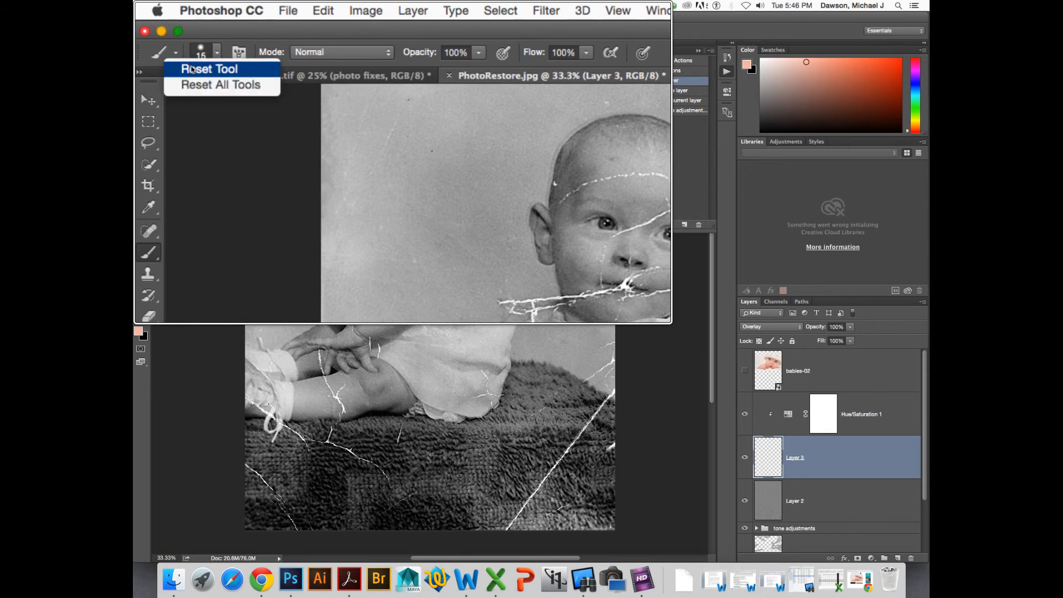
pyautogui.click(191, 69)
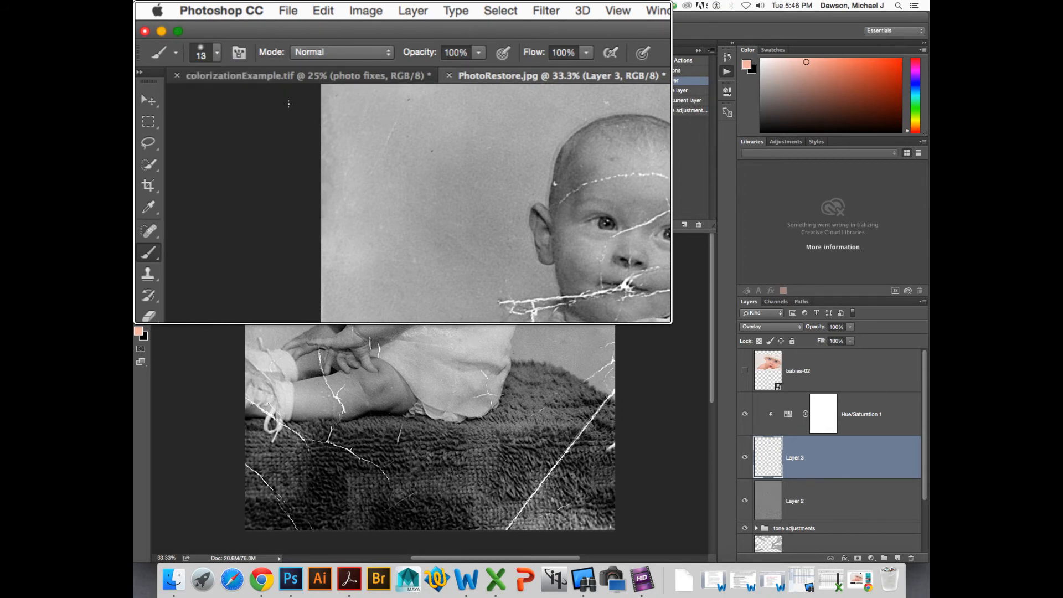
# - Show the babies-02 reference layer again and select it
pyautogui.click(745, 372)
pyautogui.click(768, 370)
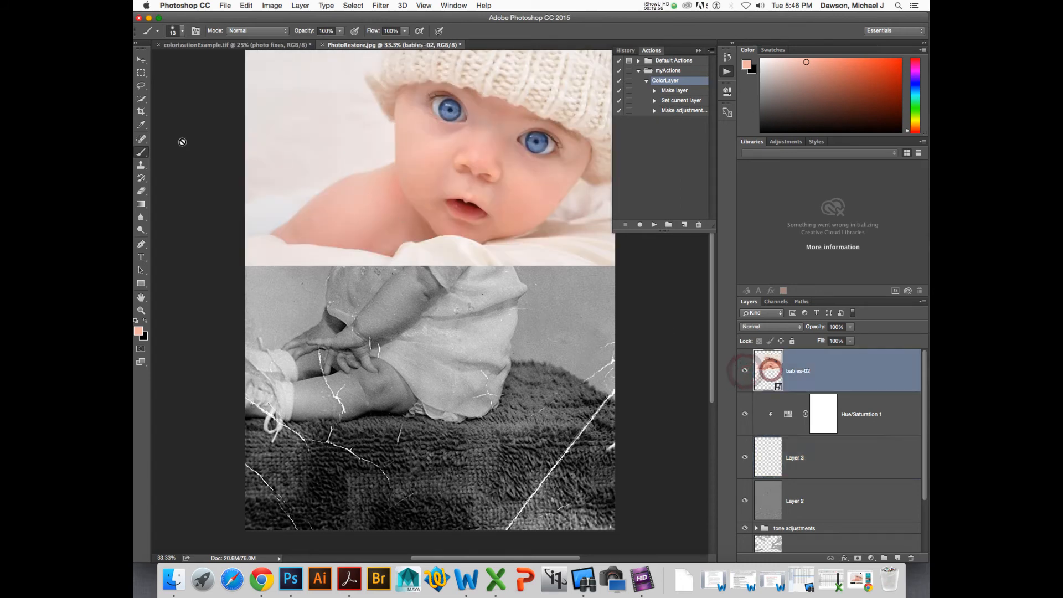
# - Switch to the Eyedropper and set its sample size to 11 by 11 Average
pyautogui.click(142, 127)
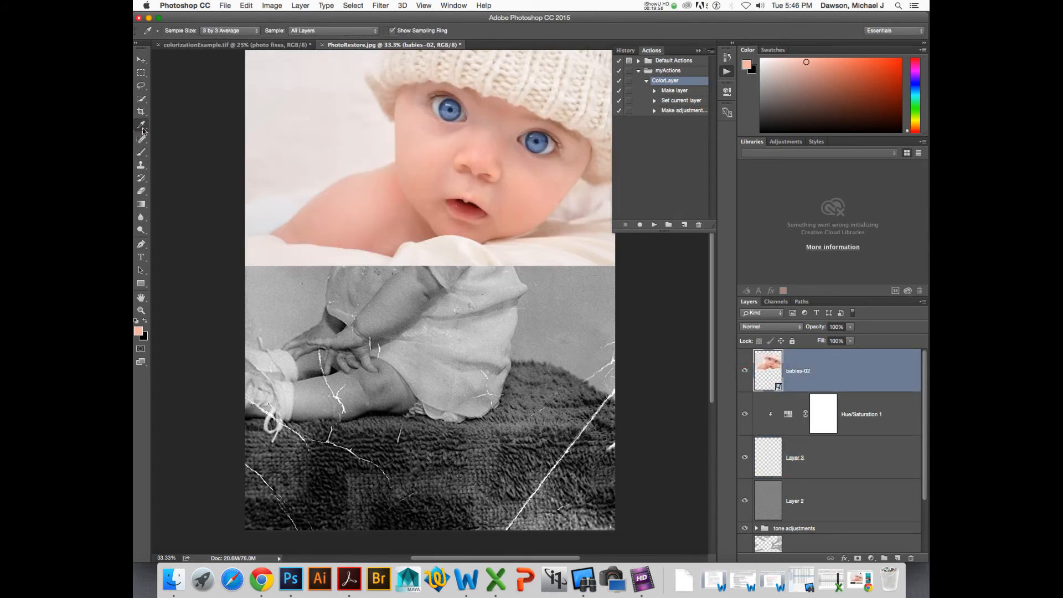
pyautogui.rightClick(142, 128)
pyautogui.click(171, 122)
pyautogui.press('alt+super+8')
pyautogui.click(382, 70)
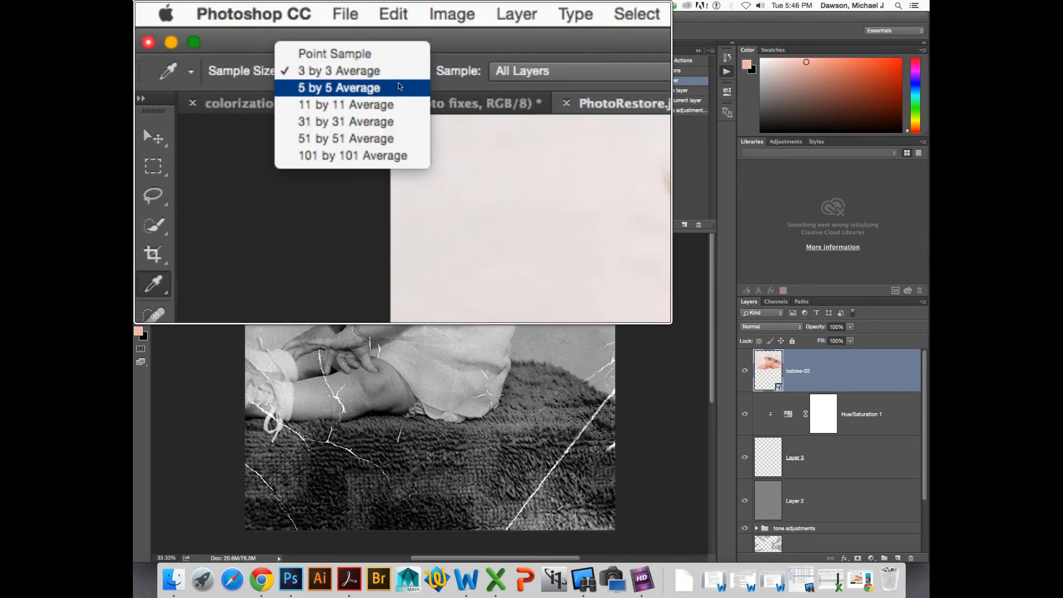
pyautogui.click(389, 113)
pyautogui.press('alt+super+8')
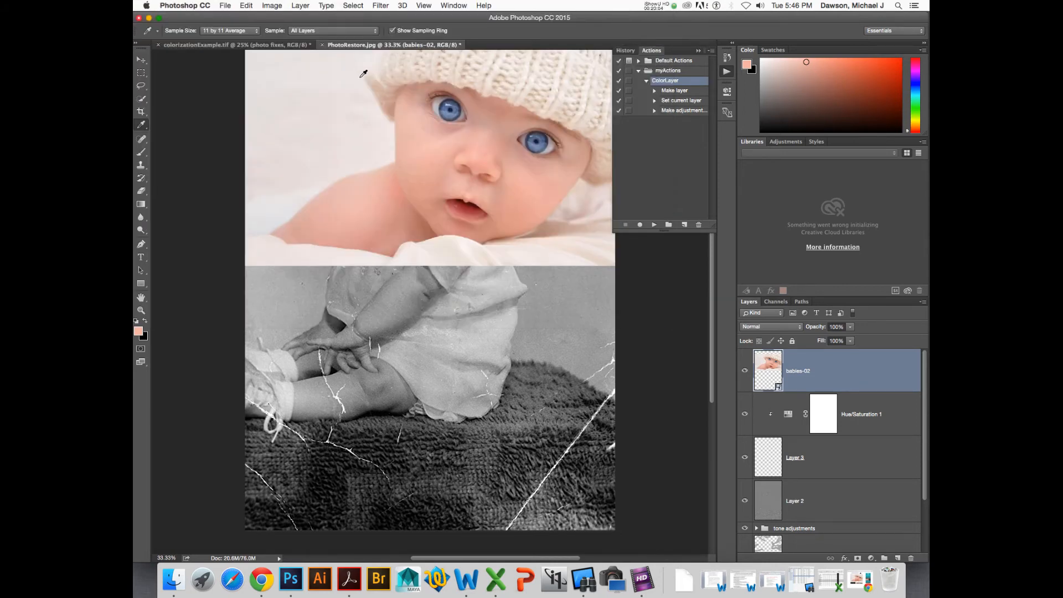
# - Sample the reference baby's cheek as the foreground color, then hide babies-02 and select Layer 3
pyautogui.moveTo(519, 180); pyautogui.dragTo(523, 183)
pyautogui.click(744, 370)
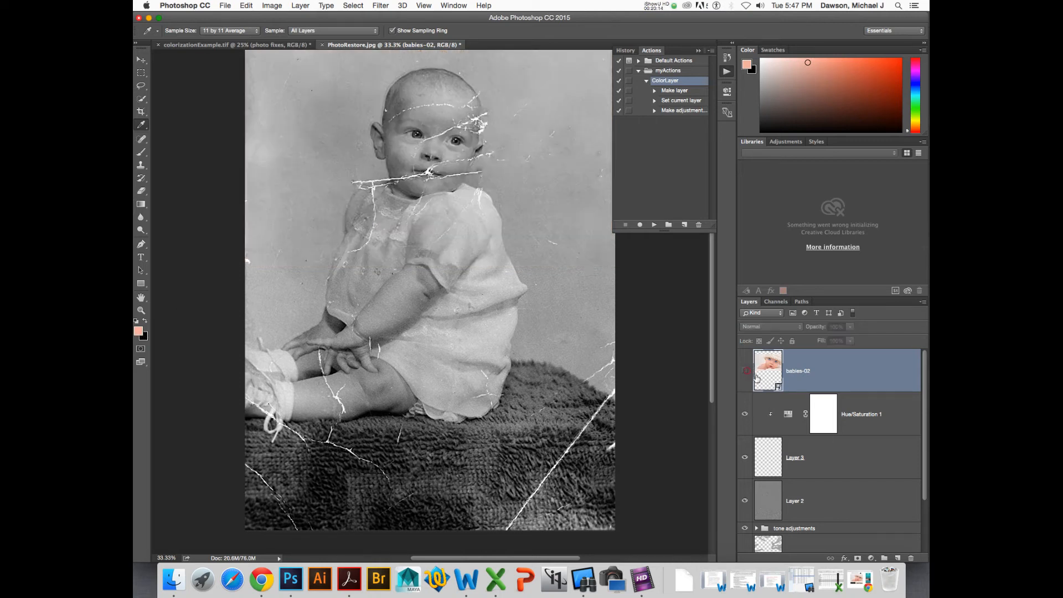
pyautogui.click(769, 458)
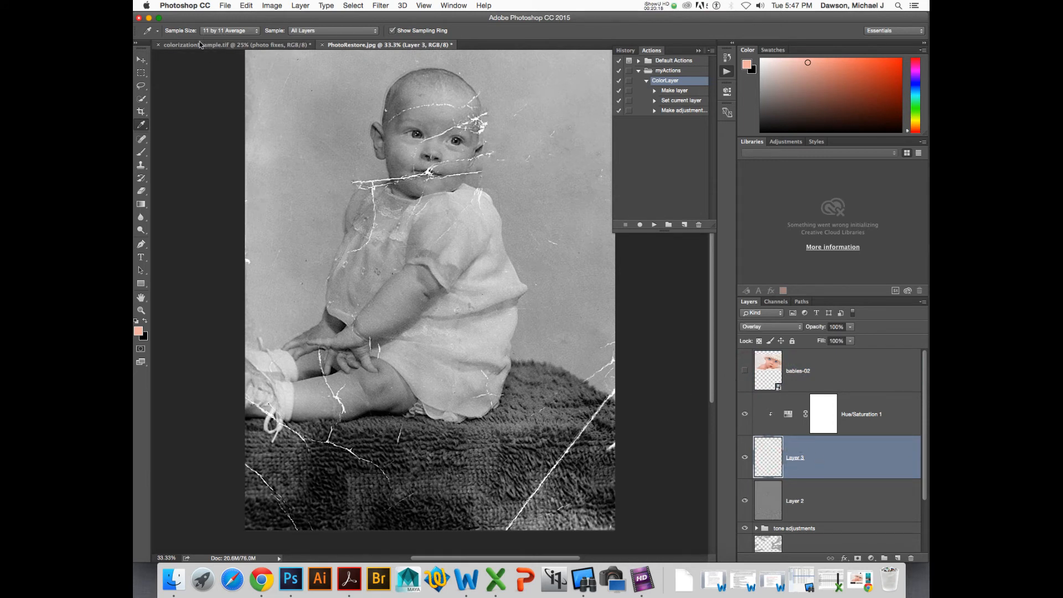
# - Switch to the Brush Tool, reset its settings and use a 100 px brush on the baby's face
pyautogui.moveTo(139, 156); pyautogui.dragTo(172, 153)
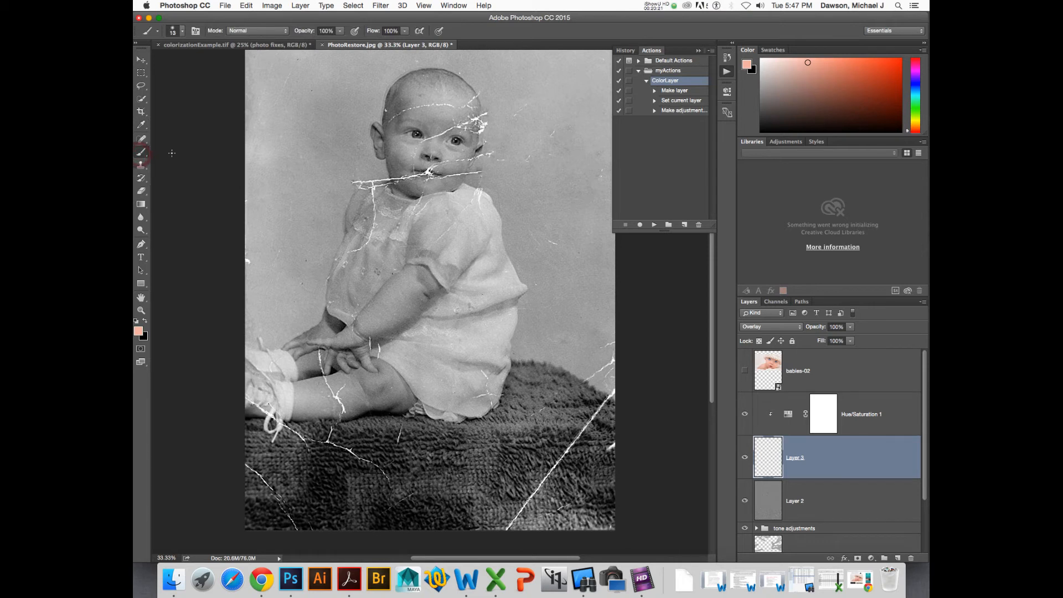
pyautogui.rightClick(159, 34)
pyautogui.click(169, 38)
pyautogui.press('super+plus')
pyautogui.press('super+plus')
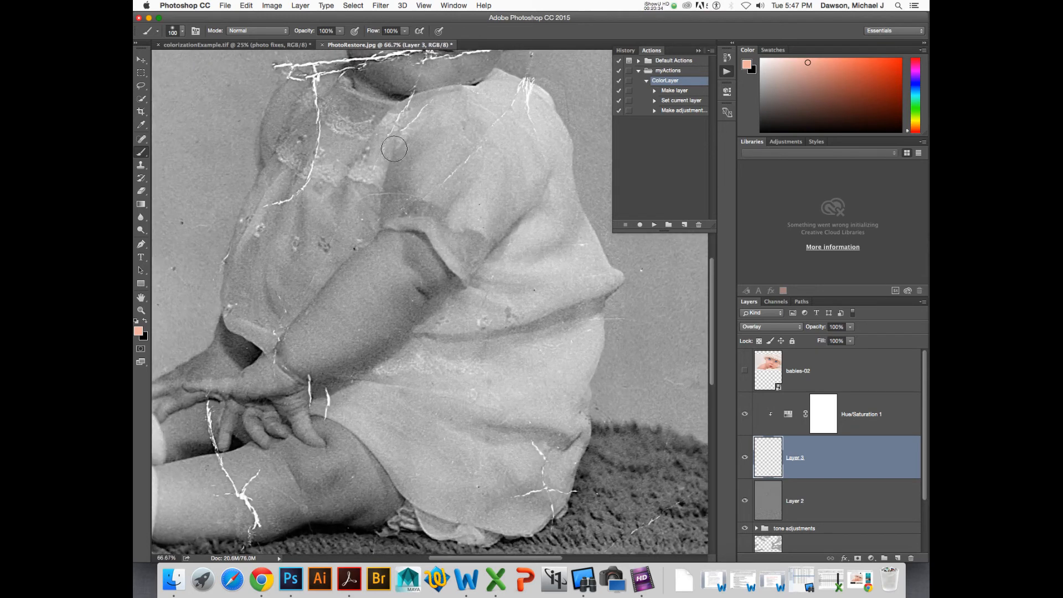
pyautogui.moveTo(404, 129); pyautogui.dragTo(395, 278)
pyautogui.moveTo(382, 148); pyautogui.dragTo(380, 186)
pyautogui.press('super+plus')
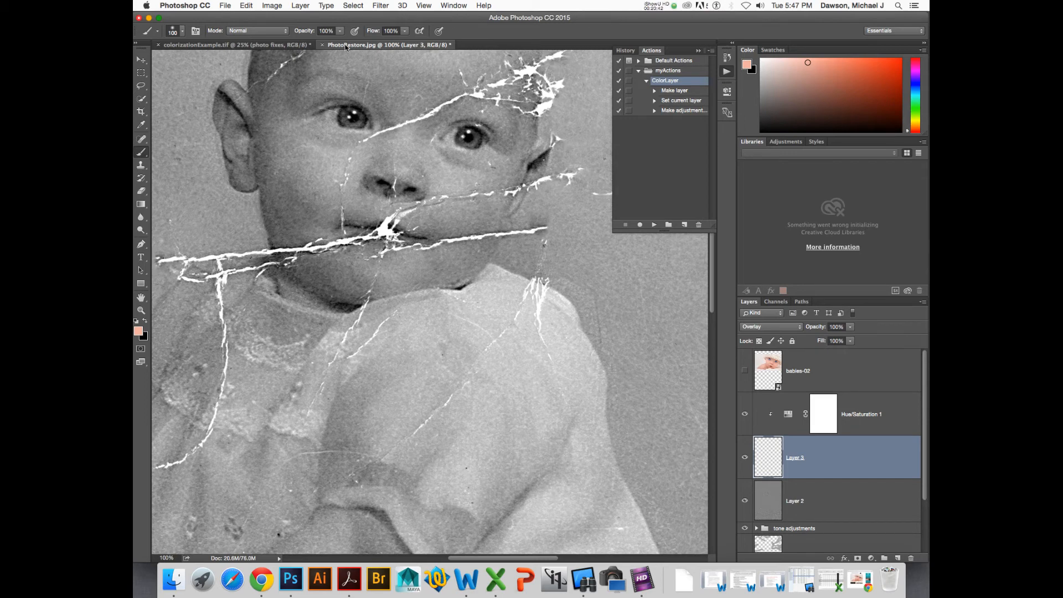
# - Open a new window for PhotoRestore.jpg
pyautogui.click(455, 6)
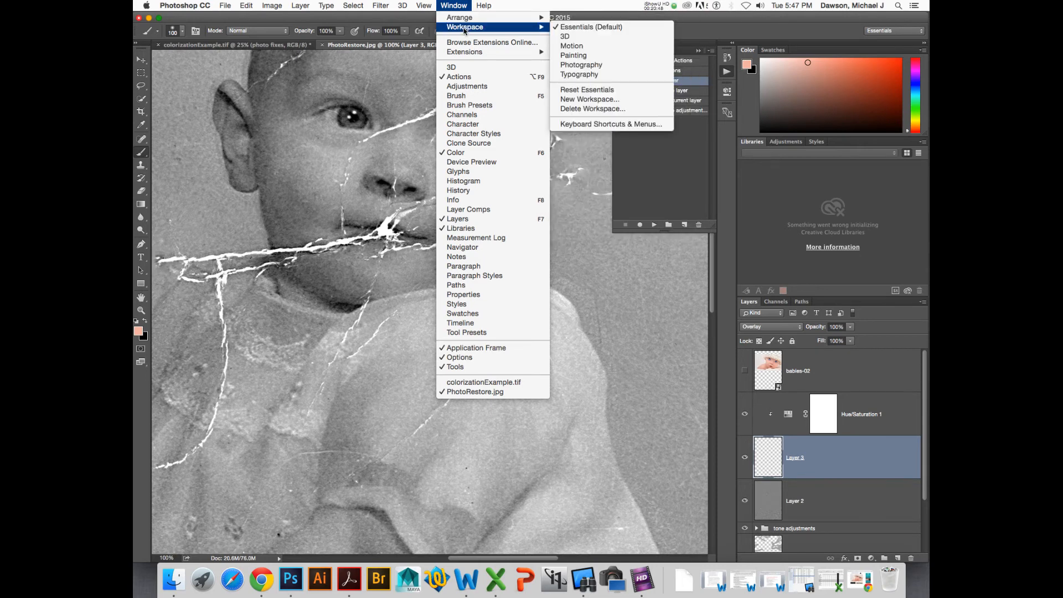
pyautogui.moveTo(465, 20)
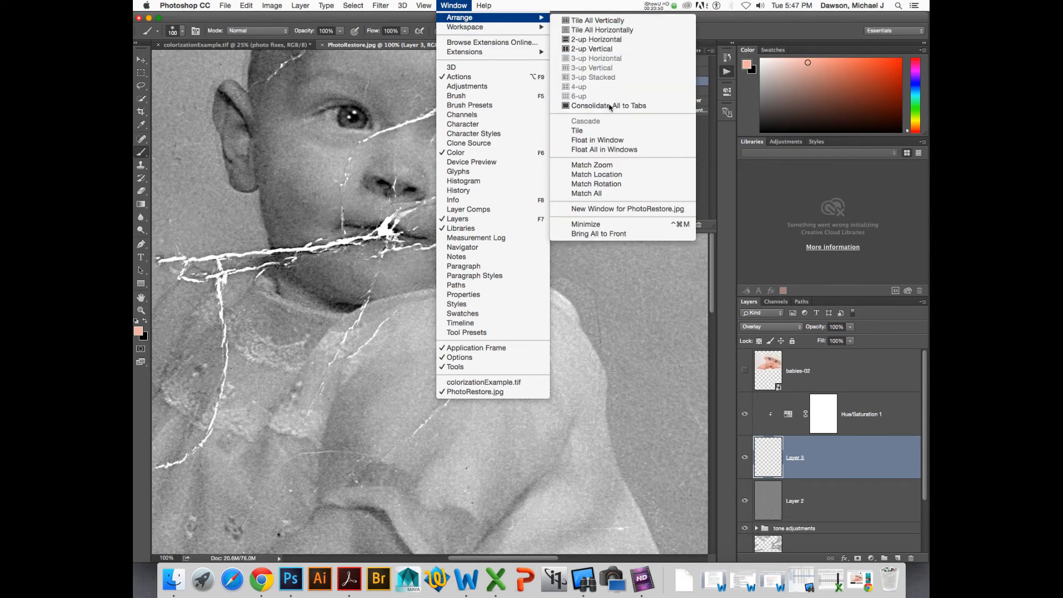
pyautogui.click(624, 210)
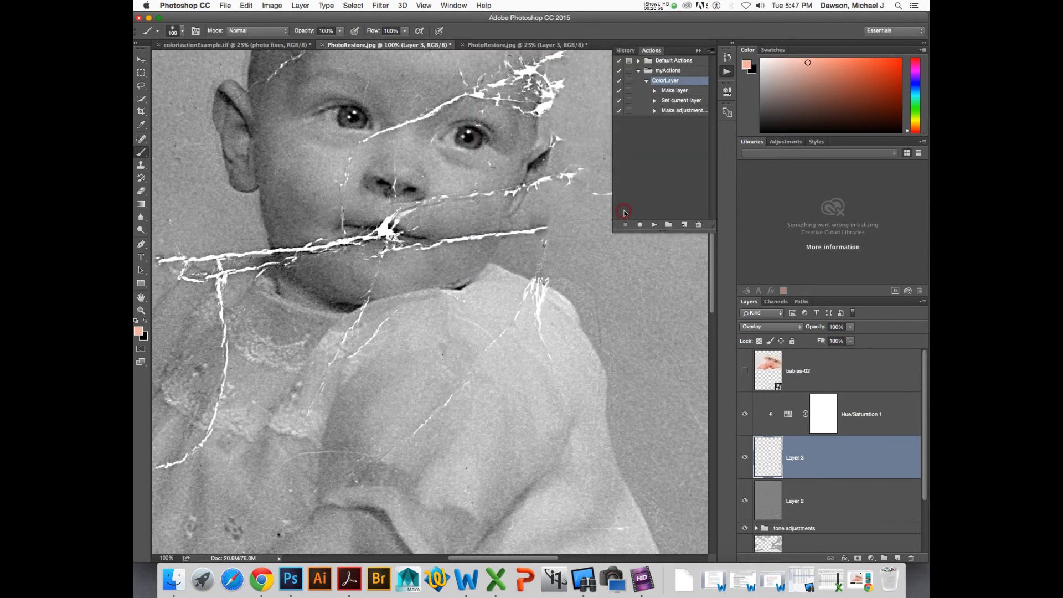
# - Close the colorizationExample.tif document without saving
pyautogui.click(509, 45)
pyautogui.click(416, 44)
pyautogui.click(280, 44)
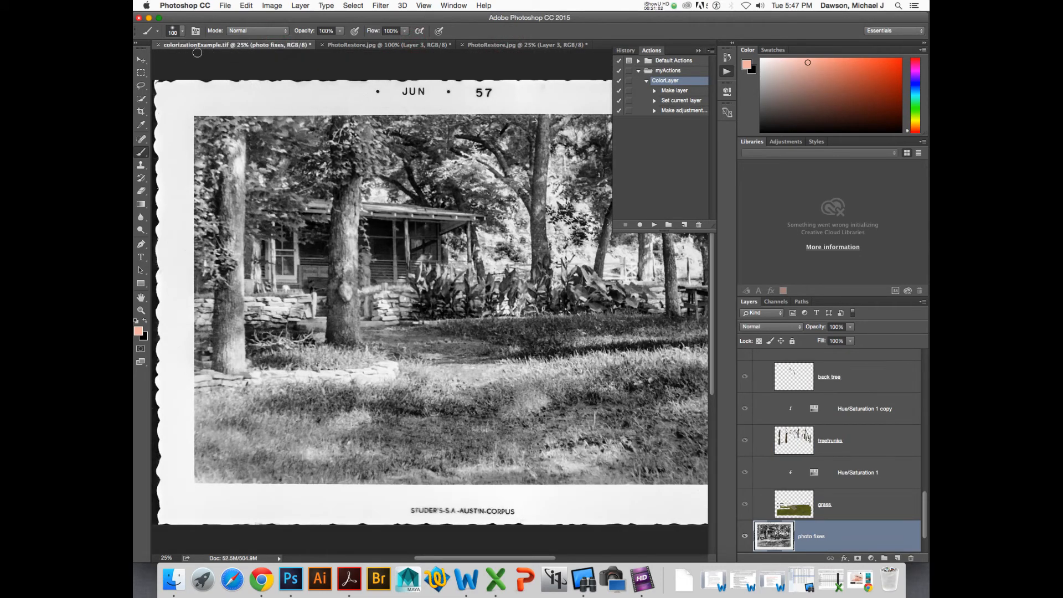
pyautogui.press('super+w')
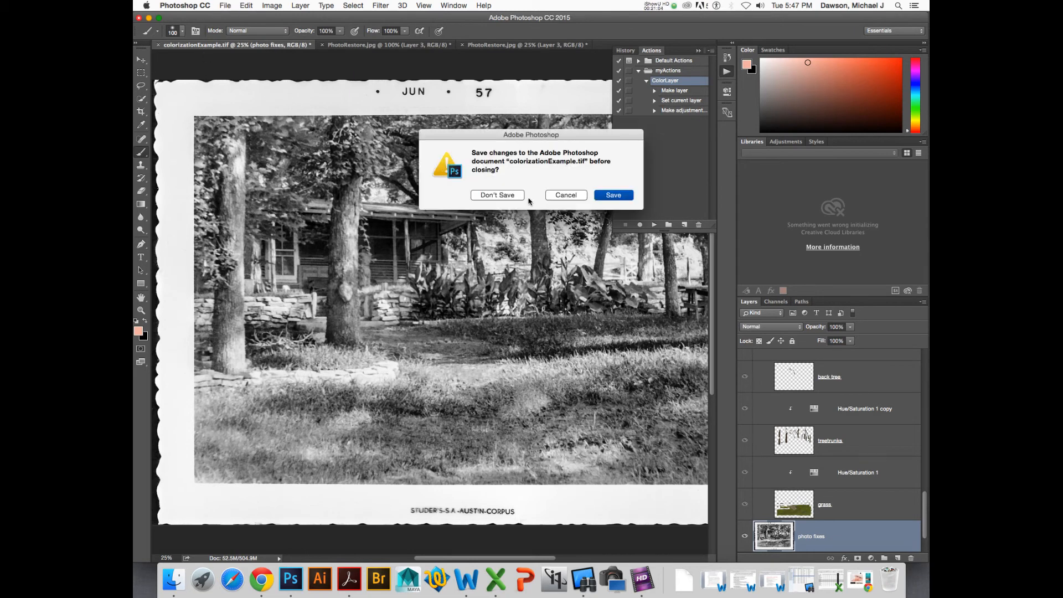
pyautogui.click(497, 195)
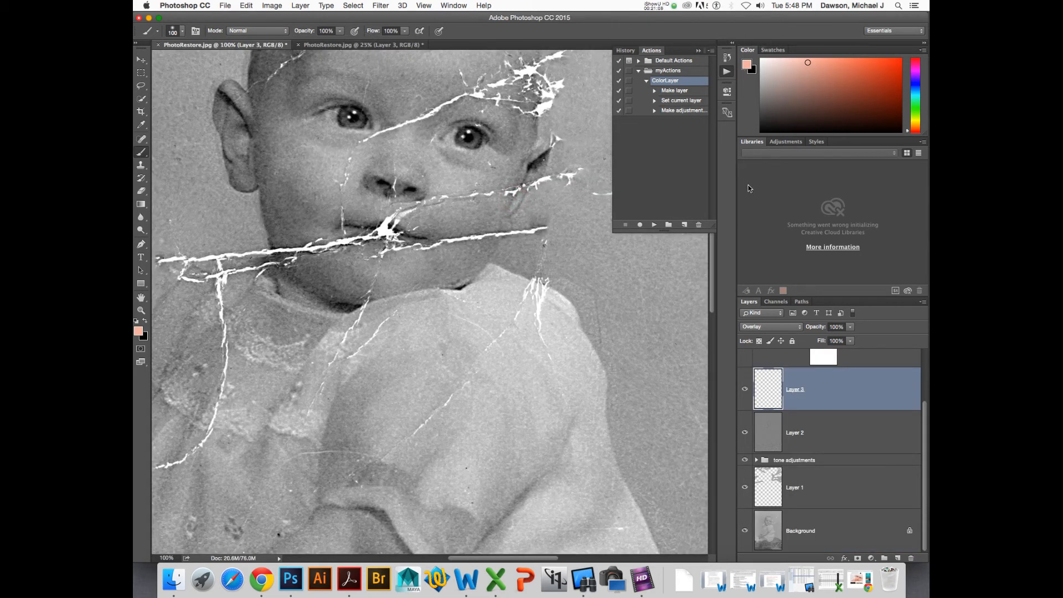
# - Widen the document area and arrange the two PhotoRestore windows 2-up Vertical
pyautogui.moveTo(737, 195); pyautogui.dragTo(808, 194)
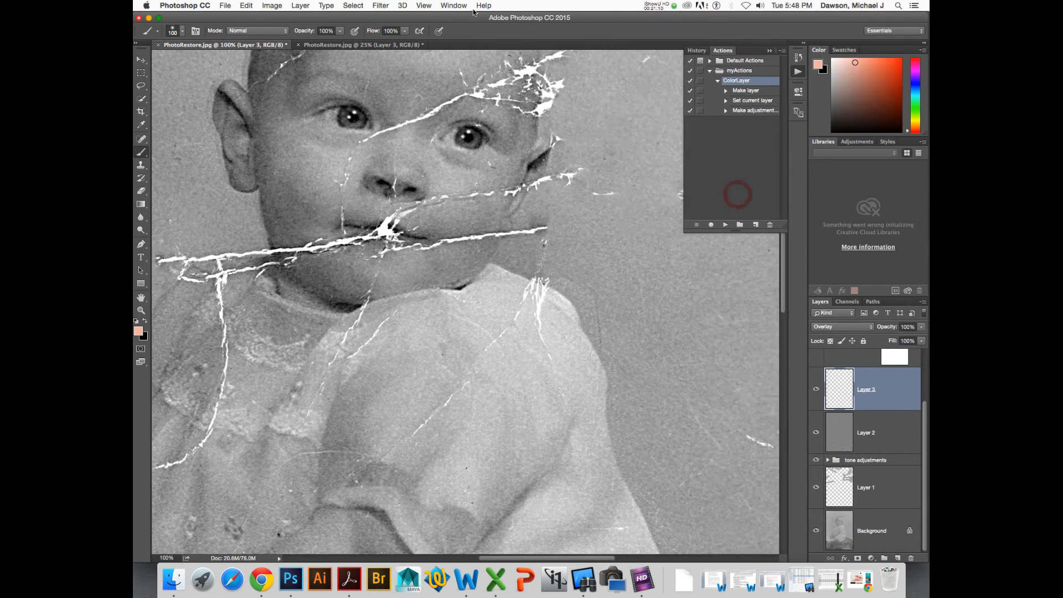
pyautogui.click(452, 6)
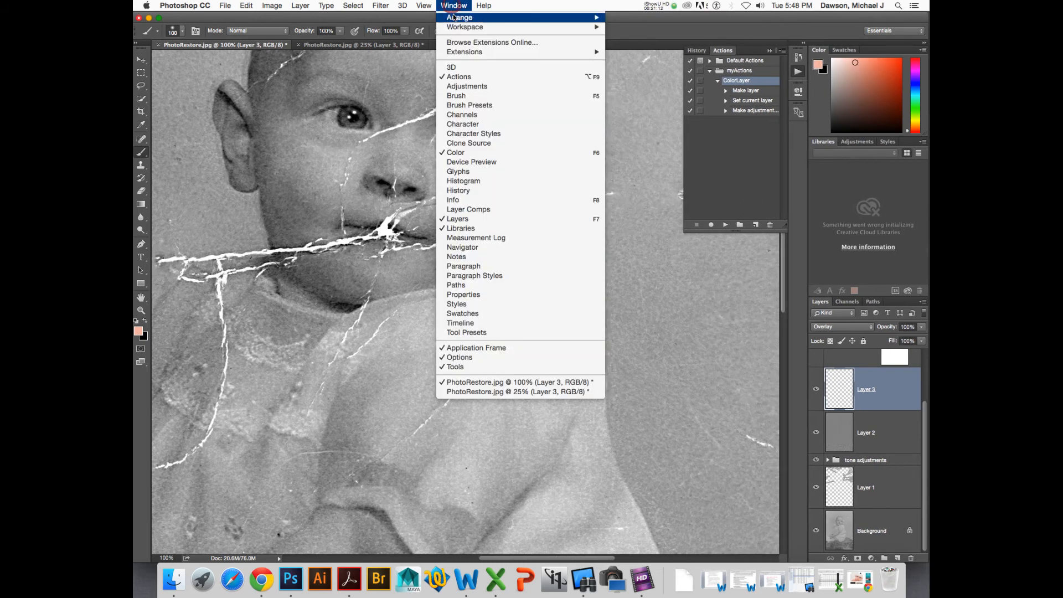
pyautogui.moveTo(459, 17)
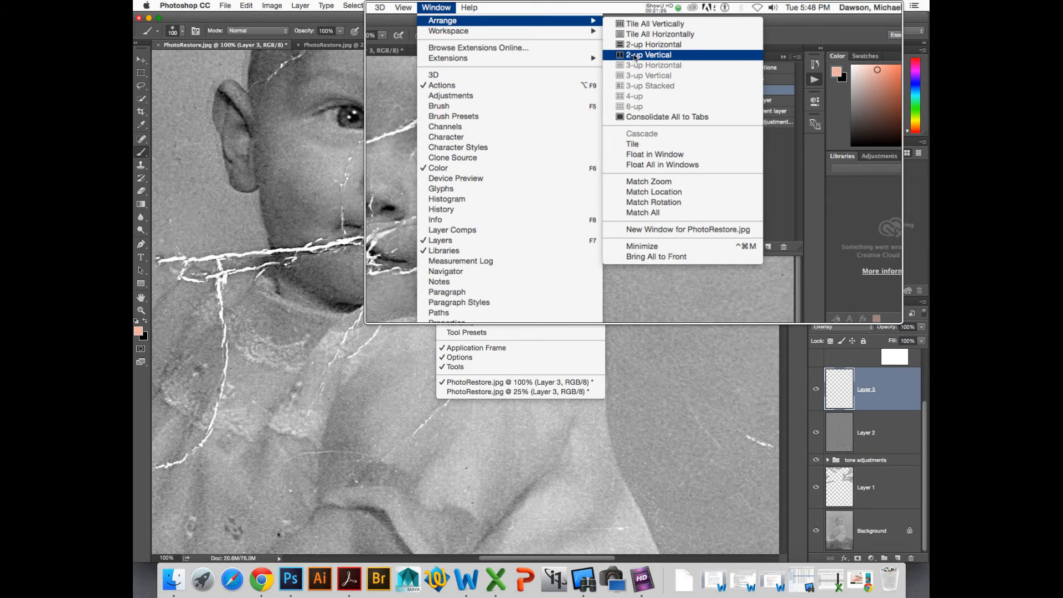
pyautogui.click(635, 55)
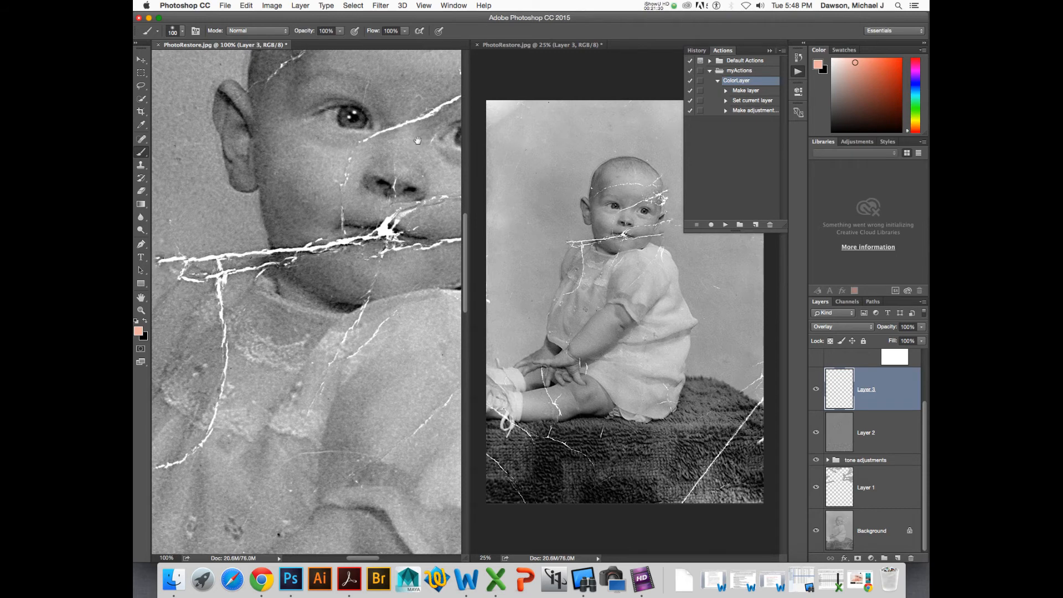
# - Toggle the babies-02 reference layer on and off to compare its skin with the old baby's face
pyautogui.moveTo(425, 110); pyautogui.dragTo(344, 197)
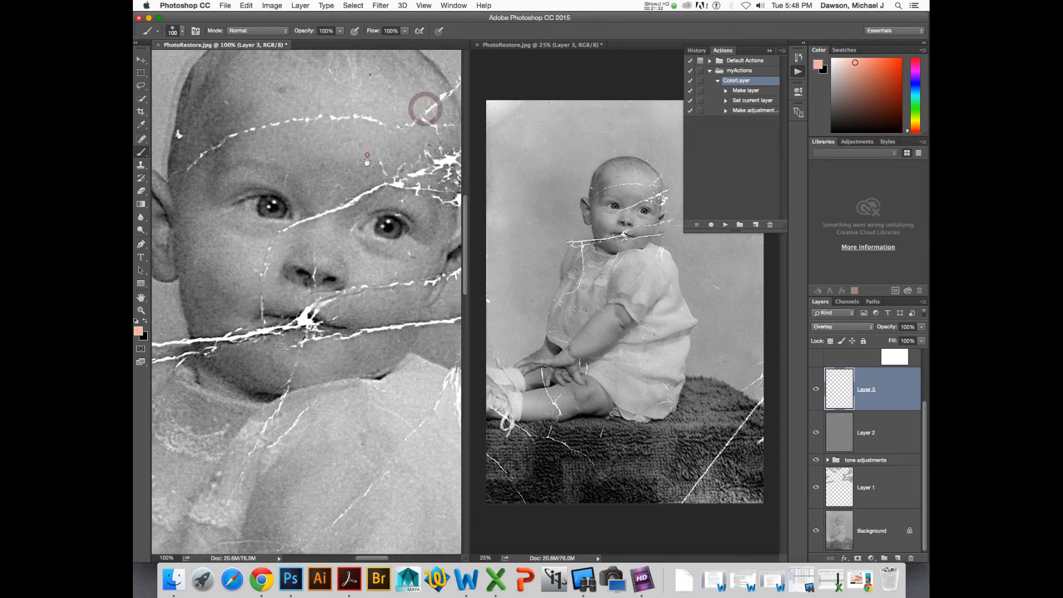
pyautogui.moveTo(367, 155); pyautogui.dragTo(389, 166)
pyautogui.click(343, 177)
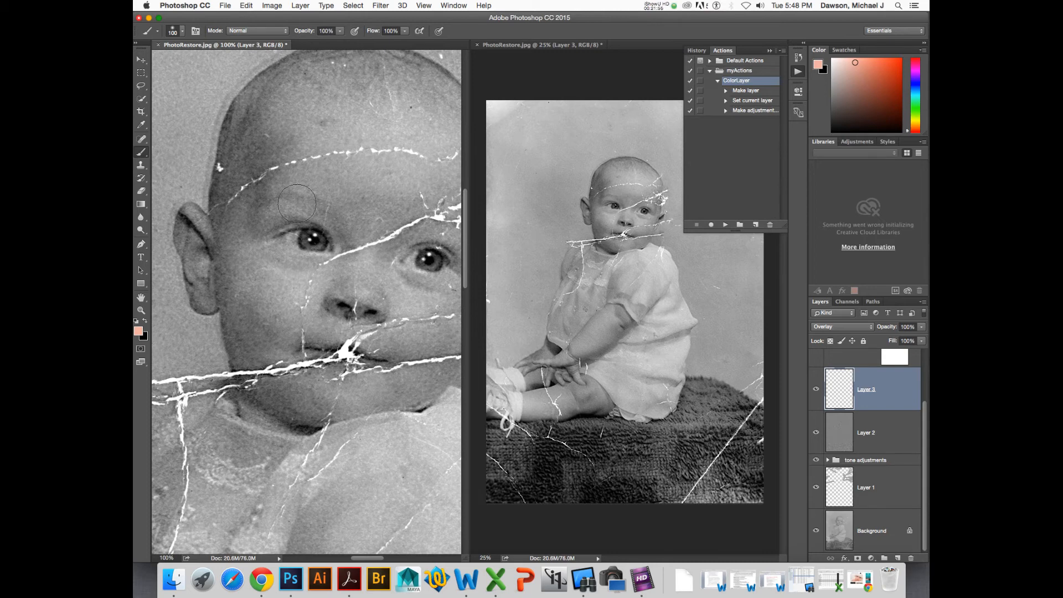
pyautogui.scroll(3, 844, 389)
pyautogui.click(834, 379)
pyautogui.click(815, 370)
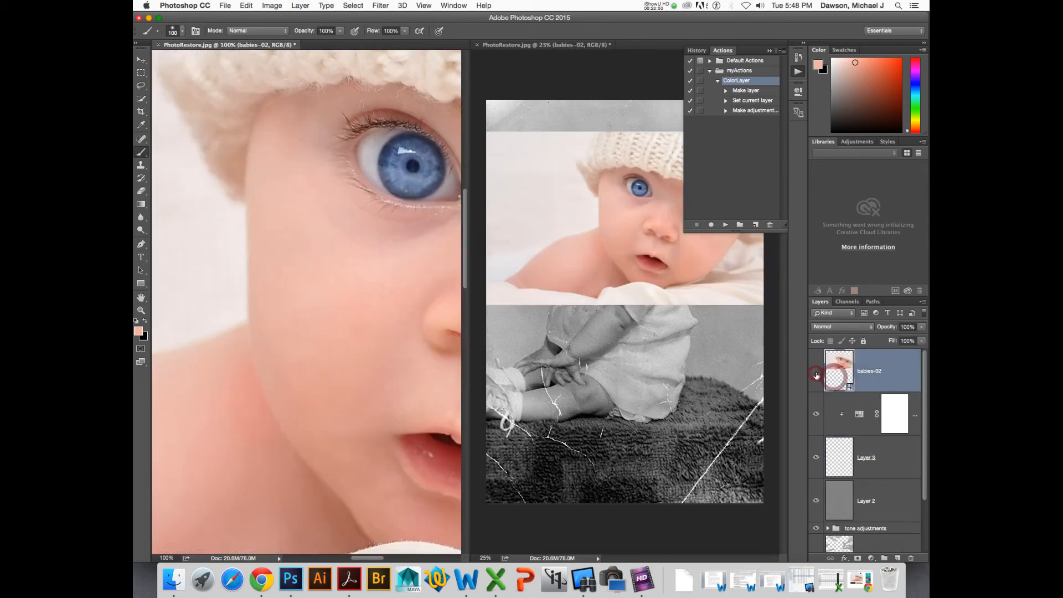
pyautogui.click(816, 370)
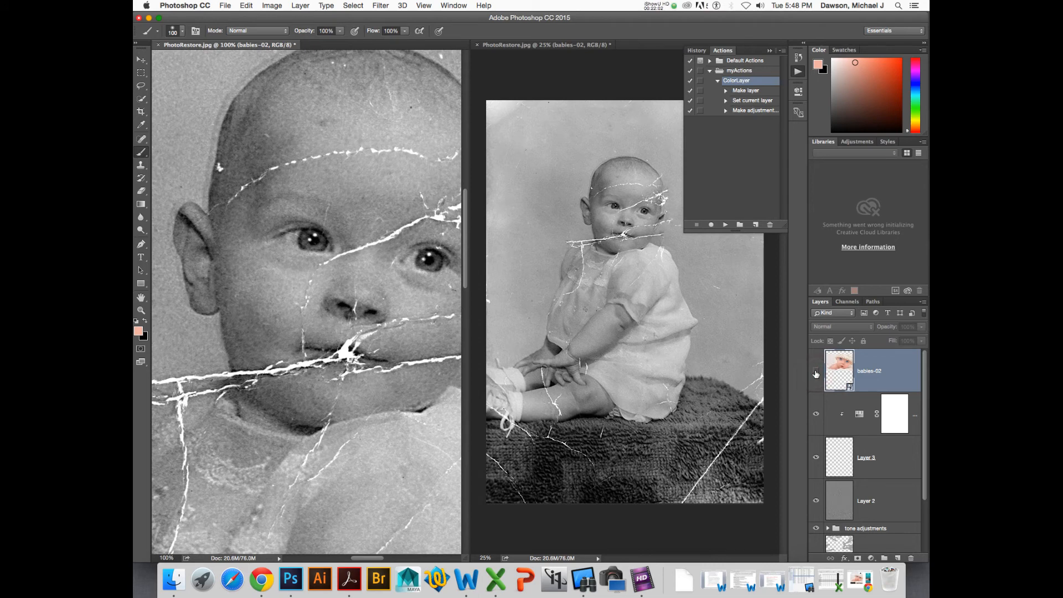
pyautogui.click(816, 370)
pyautogui.click(815, 370)
# - Paint the sampled skin tone over the baby's cheeks and face on Layer 3
pyautogui.click(846, 463)
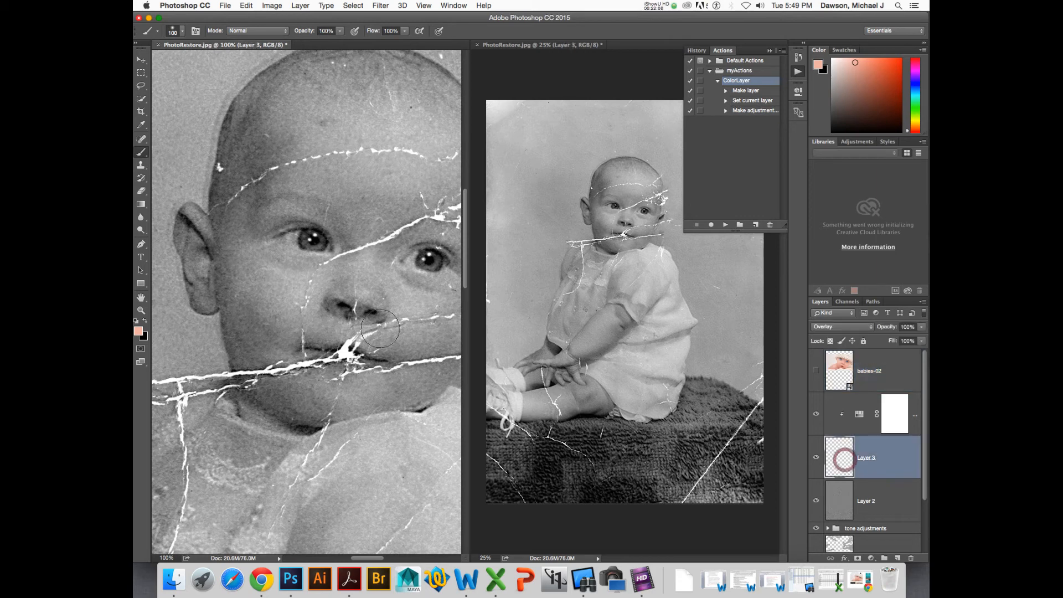
pyautogui.moveTo(269, 322)
pyautogui.mouseDown()
pyautogui.moveTo(308, 303)
pyautogui.moveTo(300, 309)
pyautogui.moveTo(331, 321)
pyautogui.moveTo(357, 289)
pyautogui.moveTo(374, 291)
pyautogui.moveTo(368, 264)
pyautogui.moveTo(378, 231)
pyautogui.moveTo(377, 266)
pyautogui.moveTo(379, 238)
pyautogui.moveTo(404, 201)
pyautogui.moveTo(401, 233)
pyautogui.moveTo(411, 213)
pyautogui.moveTo(424, 217)
pyautogui.moveTo(419, 234)
pyautogui.moveTo(418, 212)
pyautogui.moveTo(362, 206)
pyautogui.moveTo(369, 225)
pyautogui.moveTo(360, 229)
pyautogui.moveTo(328, 205)
pyautogui.moveTo(353, 255)
pyautogui.moveTo(322, 198)
pyautogui.moveTo(285, 196)
pyautogui.moveTo(294, 213)
pyautogui.moveTo(307, 201)
pyautogui.moveTo(269, 217)
pyautogui.moveTo(261, 256)
pyautogui.moveTo(281, 275)
pyautogui.moveTo(311, 266)
pyautogui.moveTo(250, 253)
pyautogui.moveTo(246, 228)
pyautogui.moveTo(255, 281)
pyautogui.moveTo(285, 299)
pyautogui.moveTo(272, 329)
pyautogui.moveTo(255, 302)
pyautogui.moveTo(259, 330)
pyautogui.moveTo(244, 294)
pyautogui.moveTo(237, 352)
pyautogui.moveTo(254, 394)
pyautogui.moveTo(308, 410)
pyautogui.moveTo(382, 377)
pyautogui.moveTo(349, 399)
pyautogui.moveTo(420, 392)
pyautogui.moveTo(398, 356)
pyautogui.moveTo(407, 326)
pyautogui.moveTo(414, 358)
pyautogui.moveTo(429, 364)
pyautogui.moveTo(413, 383)
pyautogui.moveTo(370, 341)
pyautogui.moveTo(338, 381)
pyautogui.moveTo(326, 361)
pyautogui.moveTo(360, 360)
pyautogui.moveTo(265, 362)
pyautogui.moveTo(297, 386)
pyautogui.mouseUp()
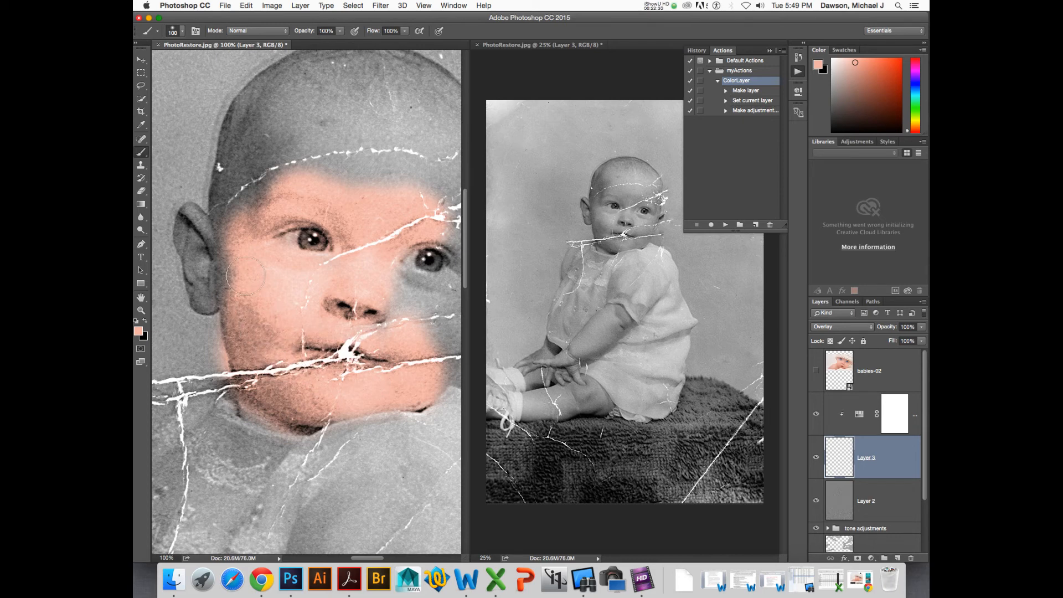
pyautogui.moveTo(245, 275)
pyautogui.mouseDown()
pyautogui.moveTo(213, 297)
pyautogui.moveTo(193, 221)
pyautogui.moveTo(234, 312)
pyautogui.moveTo(213, 319)
pyautogui.mouseUp()
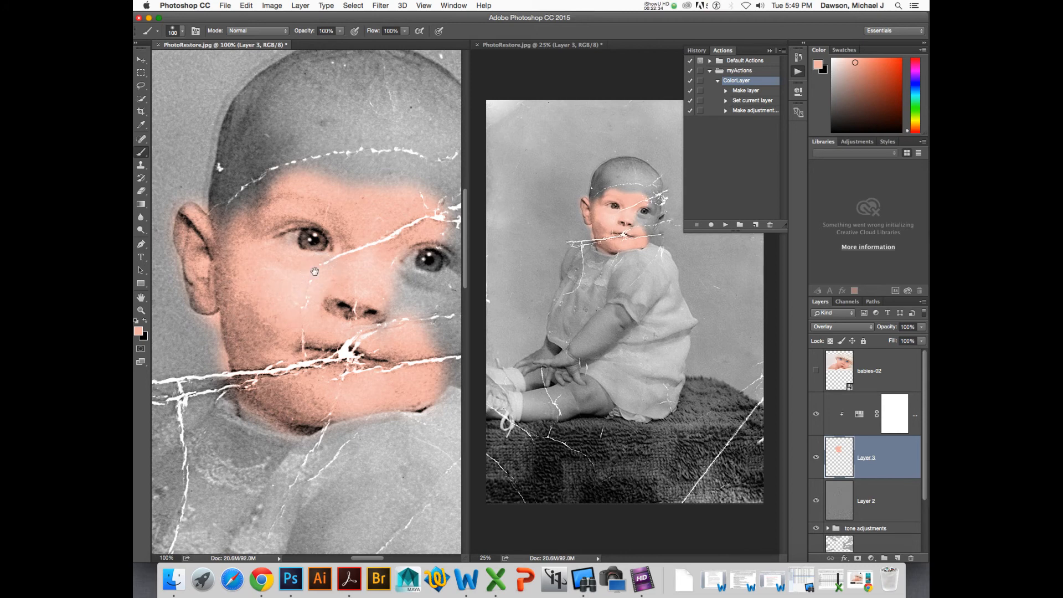
pyautogui.scroll(5, 314, 271)
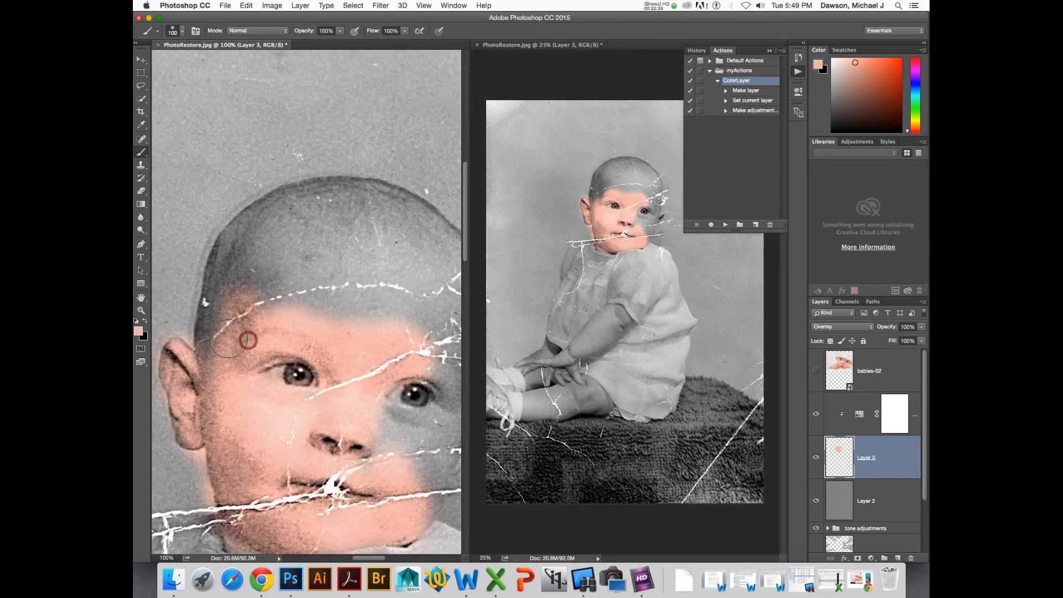
pyautogui.moveTo(228, 338)
pyautogui.mouseDown()
pyautogui.moveTo(227, 287)
pyautogui.moveTo(227, 311)
pyautogui.mouseUp()
# - Erase the skin color from the baby's left eye with the Eraser
pyautogui.press('e')
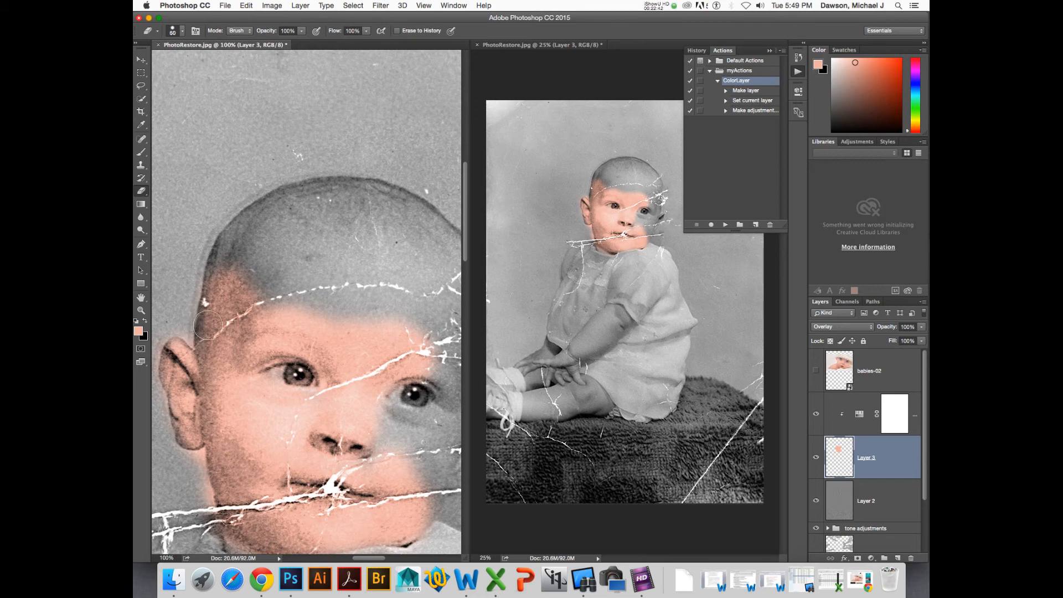
pyautogui.hscroll(-2, 221, 315)
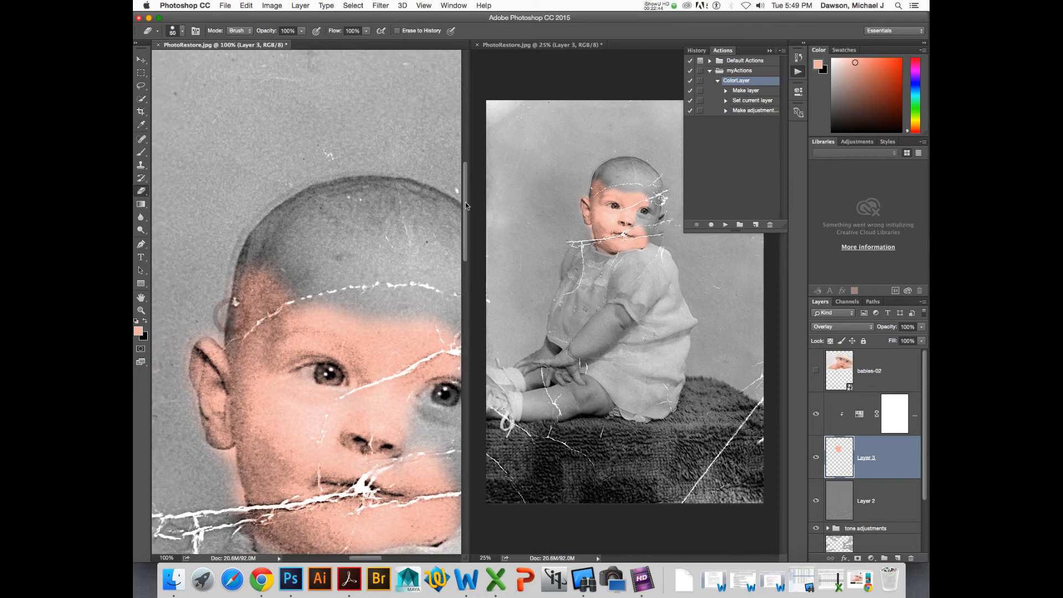
pyautogui.moveTo(465, 204); pyautogui.dragTo(573, 208)
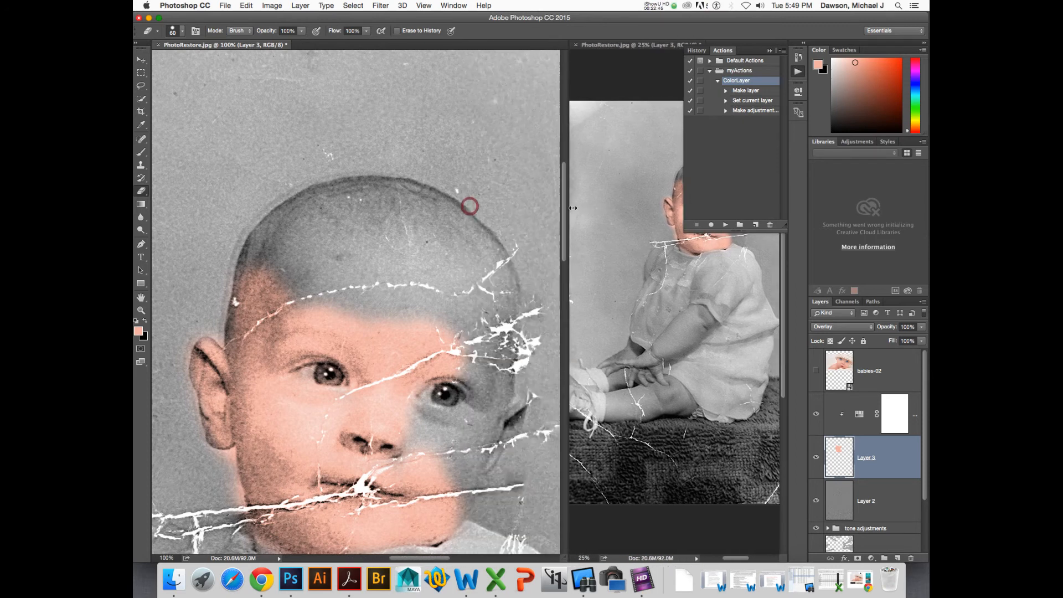
pyautogui.moveTo(401, 284); pyautogui.dragTo(497, 243)
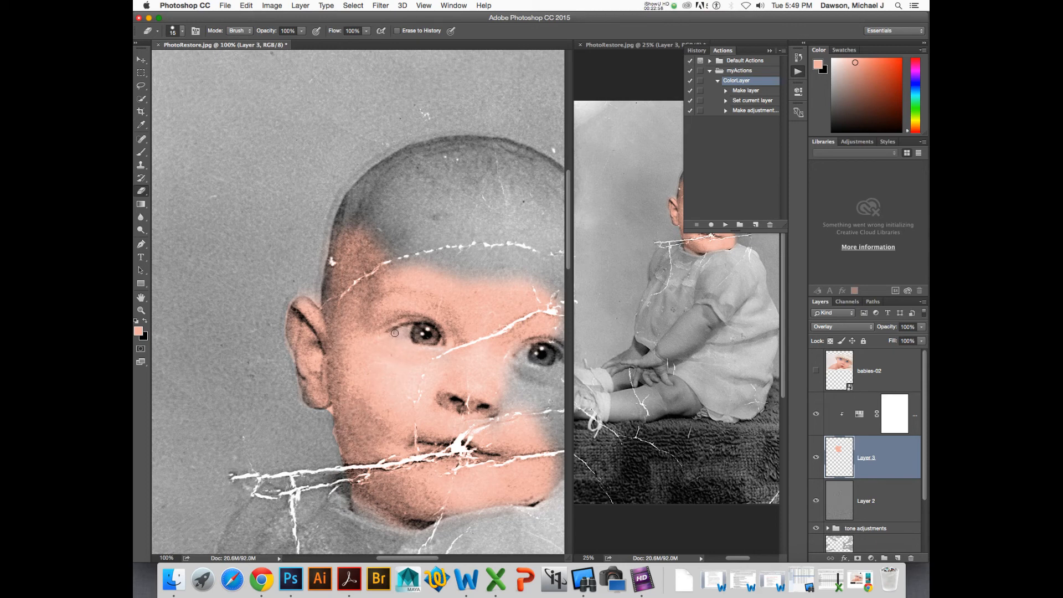
pyautogui.moveTo(402, 331); pyautogui.dragTo(407, 336)
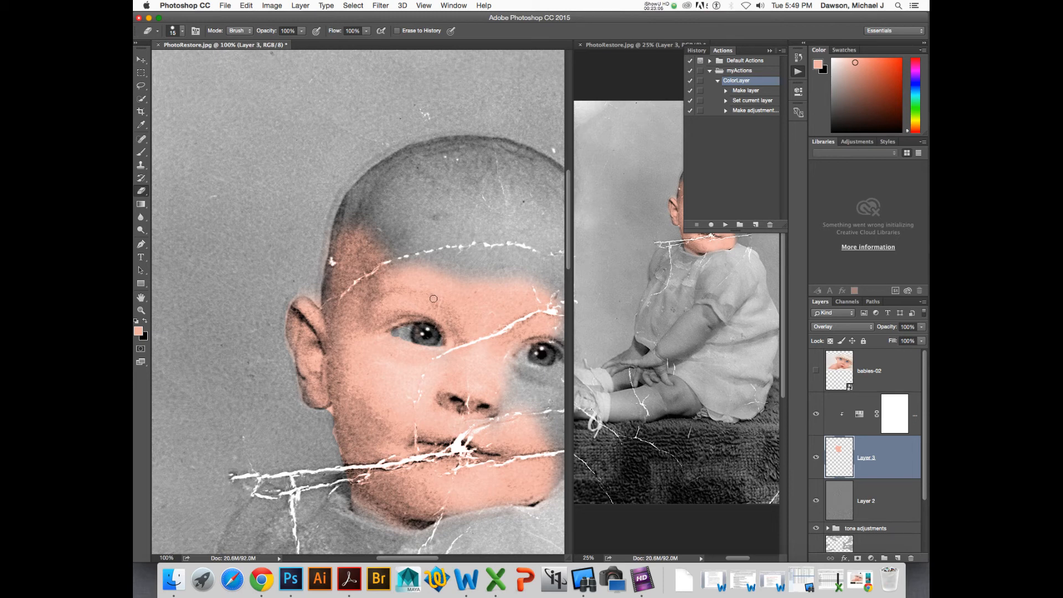
# - Paint the skin tone over the baby's forehead and scalp with the Brush
pyautogui.press('b')
pyautogui.moveTo(417, 254)
pyautogui.mouseDown()
pyautogui.moveTo(379, 244)
pyautogui.moveTo(414, 231)
pyautogui.moveTo(378, 228)
pyautogui.moveTo(357, 252)
pyautogui.moveTo(362, 201)
pyautogui.moveTo(418, 177)
pyautogui.moveTo(457, 196)
pyautogui.moveTo(440, 231)
pyautogui.moveTo(397, 207)
pyautogui.moveTo(461, 233)
pyautogui.moveTo(441, 267)
pyautogui.moveTo(482, 262)
pyautogui.mouseUp()
pyautogui.moveTo(483, 262)
pyautogui.mouseDown()
pyautogui.moveTo(381, 252)
pyautogui.moveTo(440, 214)
pyautogui.moveTo(368, 200)
pyautogui.moveTo(424, 199)
pyautogui.moveTo(379, 165)
pyautogui.moveTo(409, 155)
pyautogui.moveTo(400, 150)
pyautogui.moveTo(335, 151)
pyautogui.moveTo(392, 148)
pyautogui.moveTo(305, 165)
pyautogui.moveTo(329, 150)
pyautogui.moveTo(295, 167)
pyautogui.mouseUp()
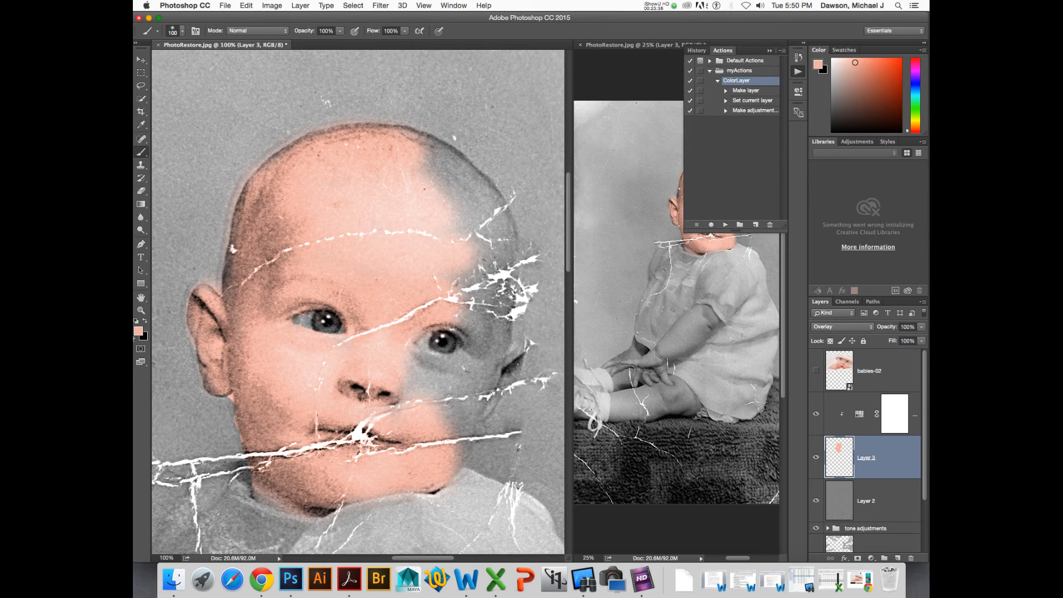
# - Change the foreground color to a redder skin tone with hue 4 (f2a8a0)
pyautogui.click(139, 331)
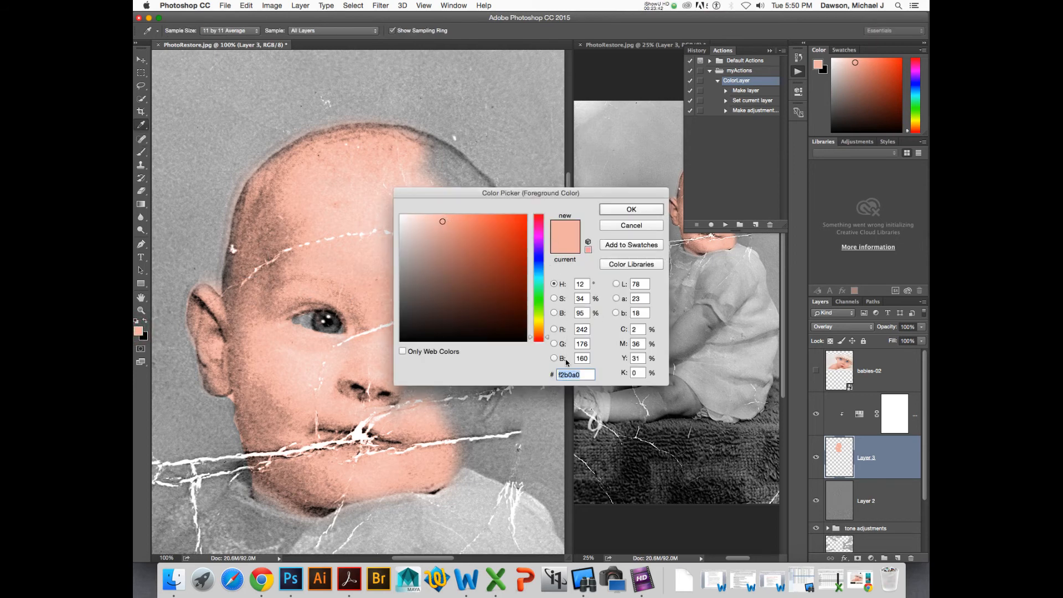
pyautogui.moveTo(546, 340); pyautogui.dragTo(548, 341)
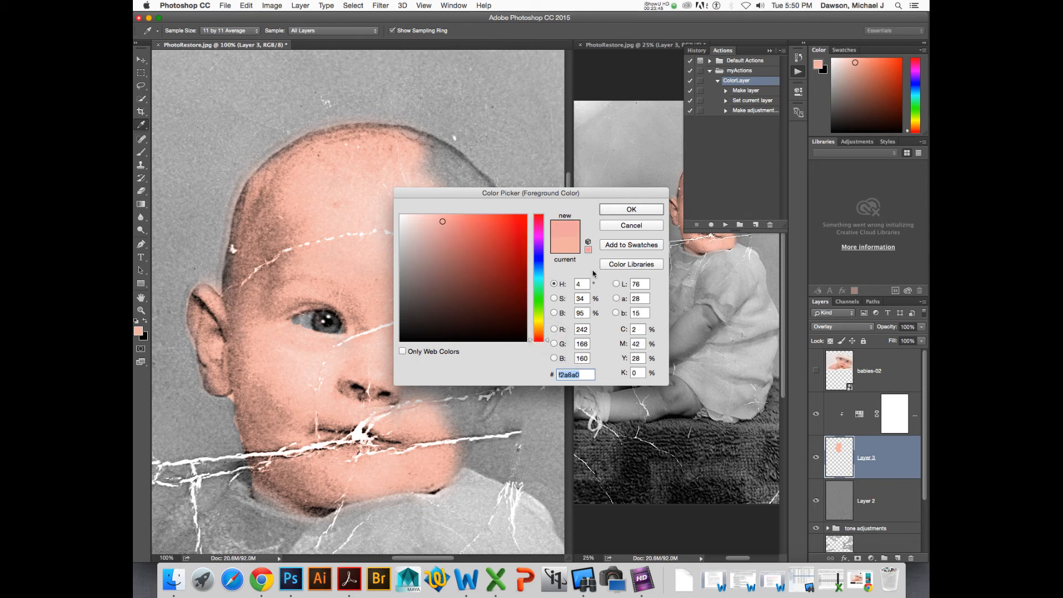
pyautogui.click(630, 210)
# - Paint the new skin tone over the baby's cheek beside the nose with a low-opacity brush
pyautogui.click(451, 403)
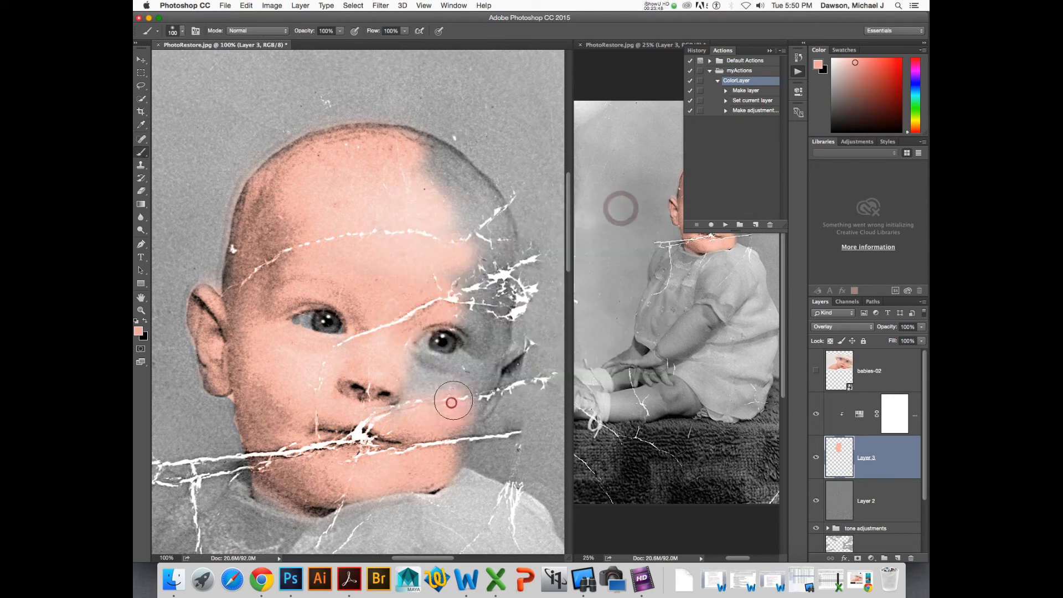
pyautogui.moveTo(428, 396)
pyautogui.mouseDown()
pyautogui.moveTo(422, 381)
pyautogui.moveTo(450, 392)
pyautogui.mouseUp()
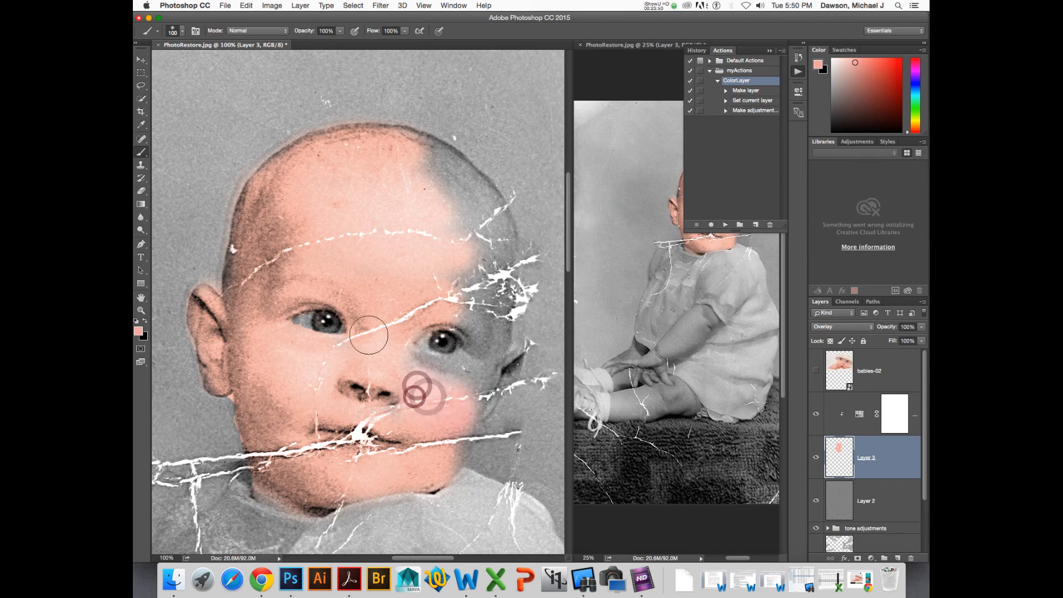
pyautogui.press('2')
pyautogui.moveTo(341, 375)
pyautogui.mouseDown()
pyautogui.moveTo(382, 342)
pyautogui.moveTo(363, 386)
pyautogui.moveTo(337, 396)
pyautogui.mouseUp()
pyautogui.press('4')
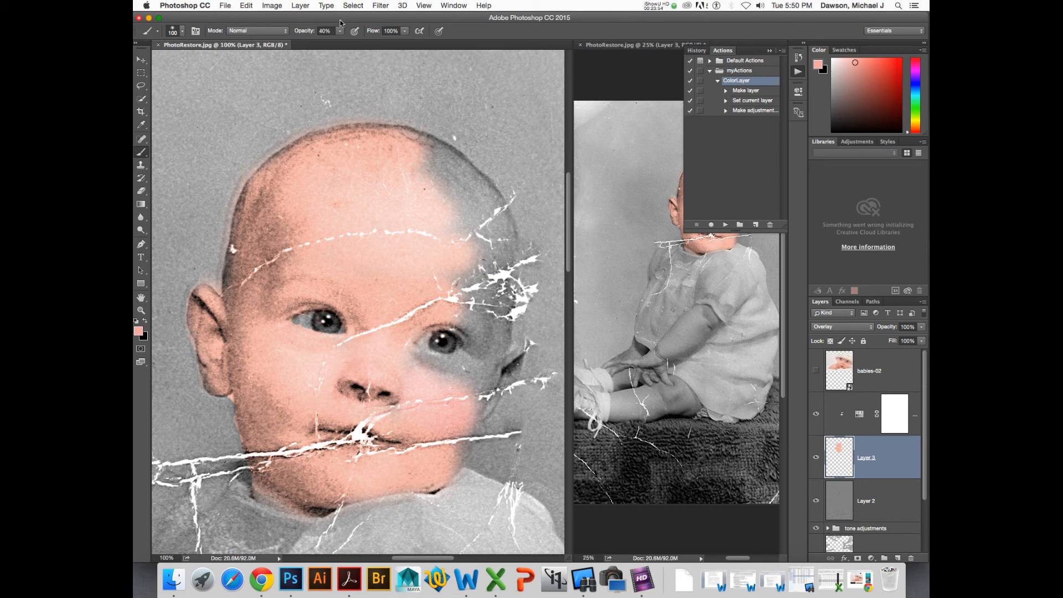
# - Set the brush opacity to 20% and dab skin tone between the eyes and around the nose
pyautogui.moveTo(340, 44); pyautogui.dragTo(332, 45)
pyautogui.click(362, 258)
pyautogui.moveTo(392, 301); pyautogui.dragTo(381, 328)
pyautogui.moveTo(366, 322); pyautogui.dragTo(383, 311)
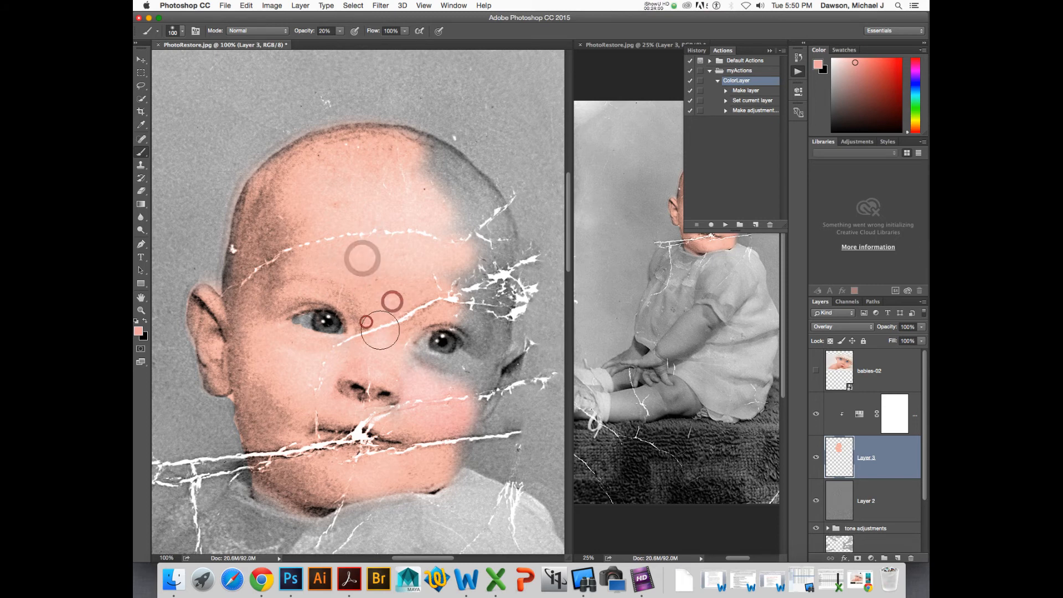
pyautogui.click(367, 349)
pyautogui.click(331, 390)
pyautogui.click(316, 379)
pyautogui.click(305, 374)
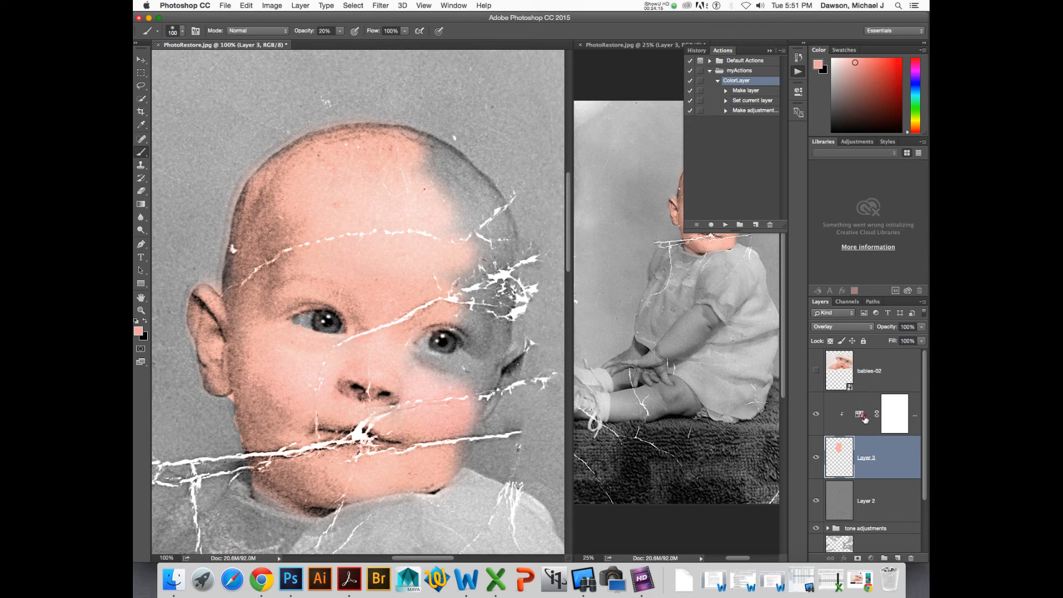
# - Show the babies-02 reference layer, move it further down the canvas, and hide it again
pyautogui.click(860, 414)
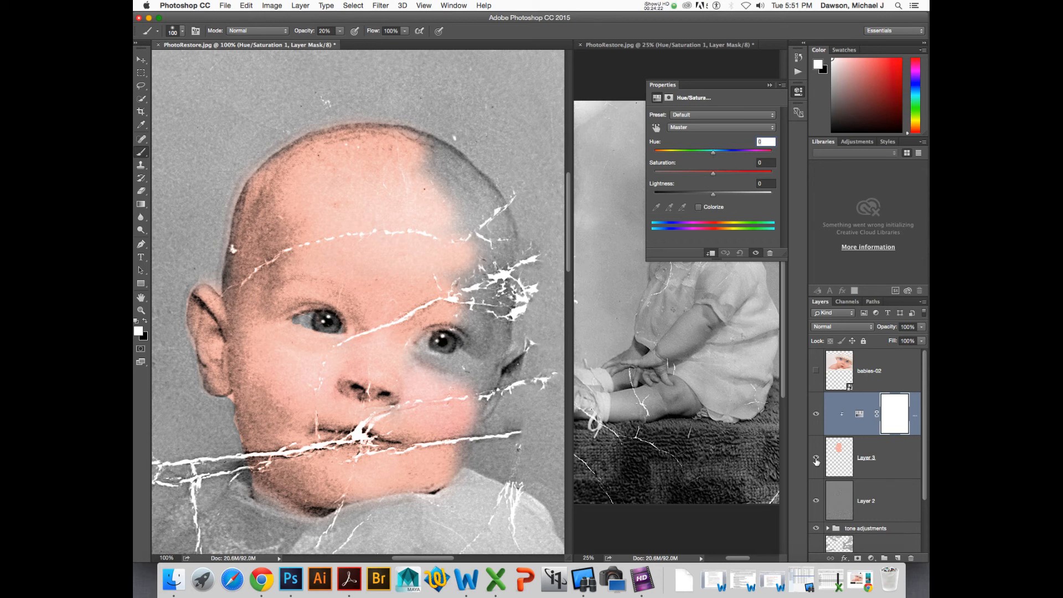
pyautogui.click(836, 460)
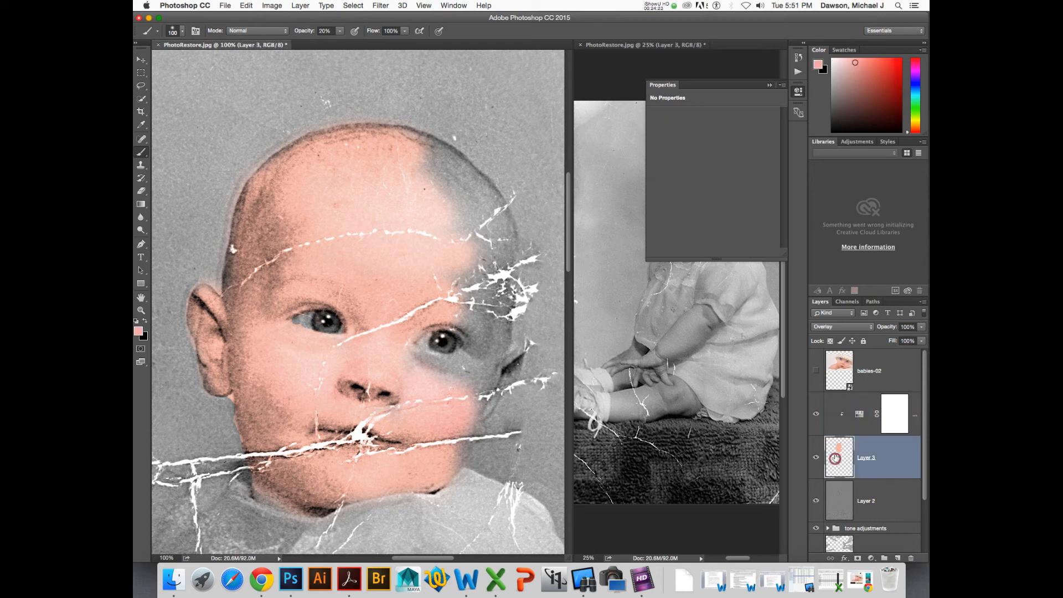
pyautogui.click(859, 414)
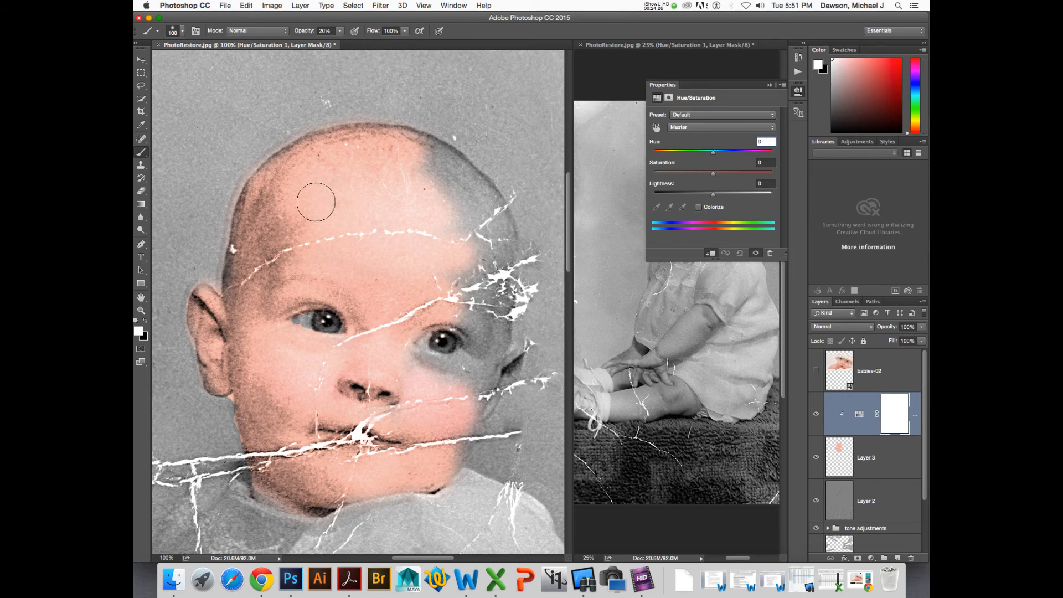
pyautogui.click(817, 368)
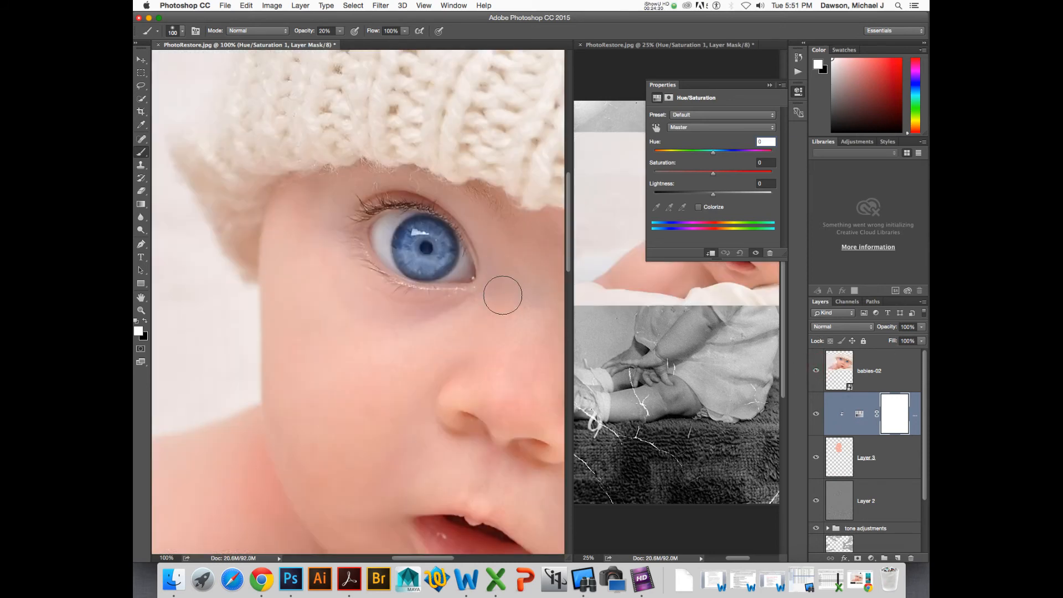
pyautogui.press('super+0')
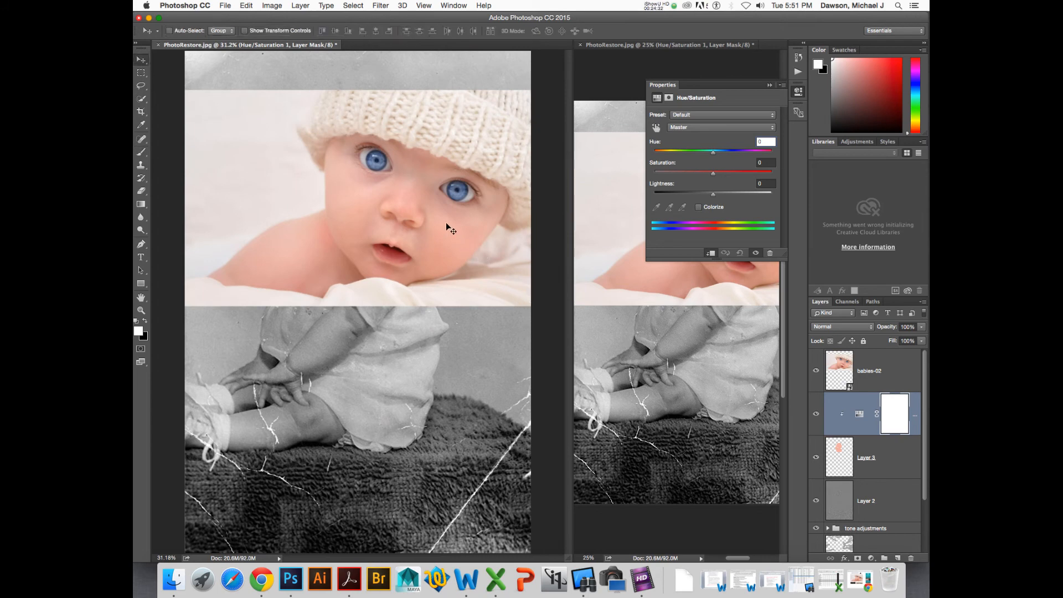
pyautogui.press('v')
pyautogui.click(449, 217)
pyautogui.click(842, 369)
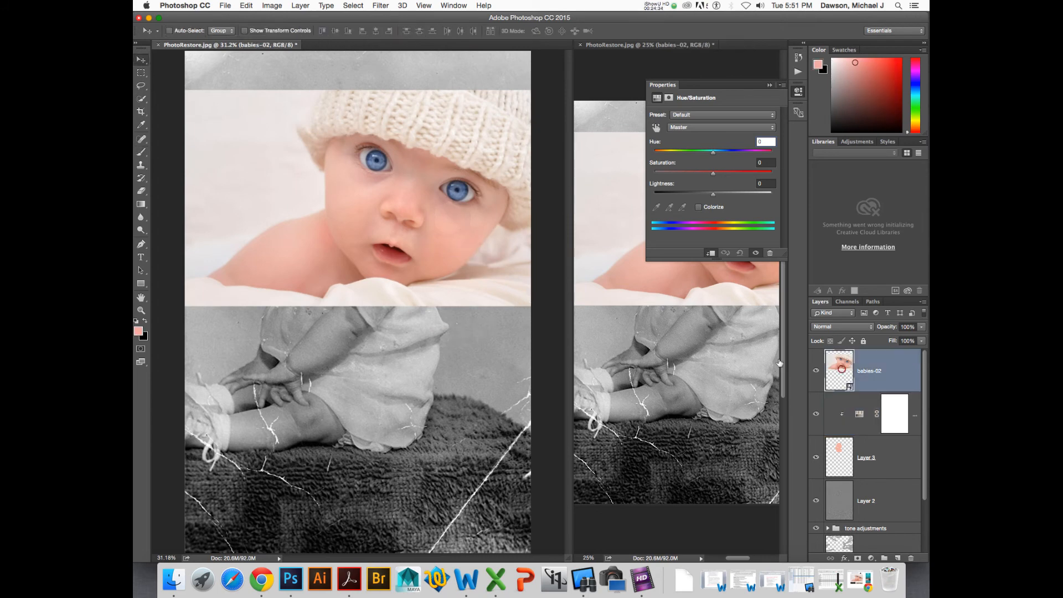
pyautogui.moveTo(459, 266); pyautogui.dragTo(444, 426)
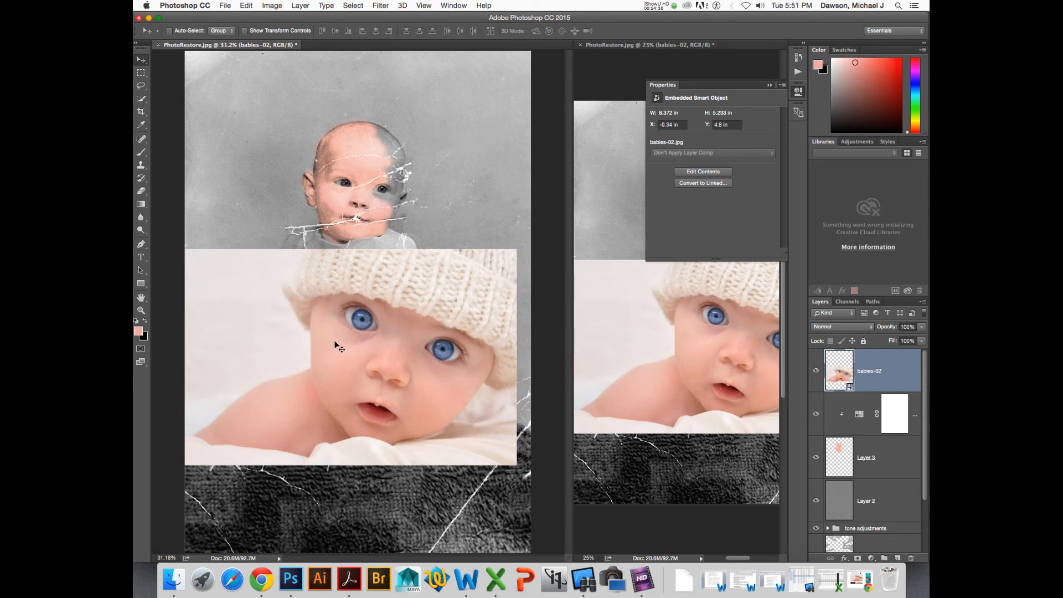
pyautogui.click(816, 371)
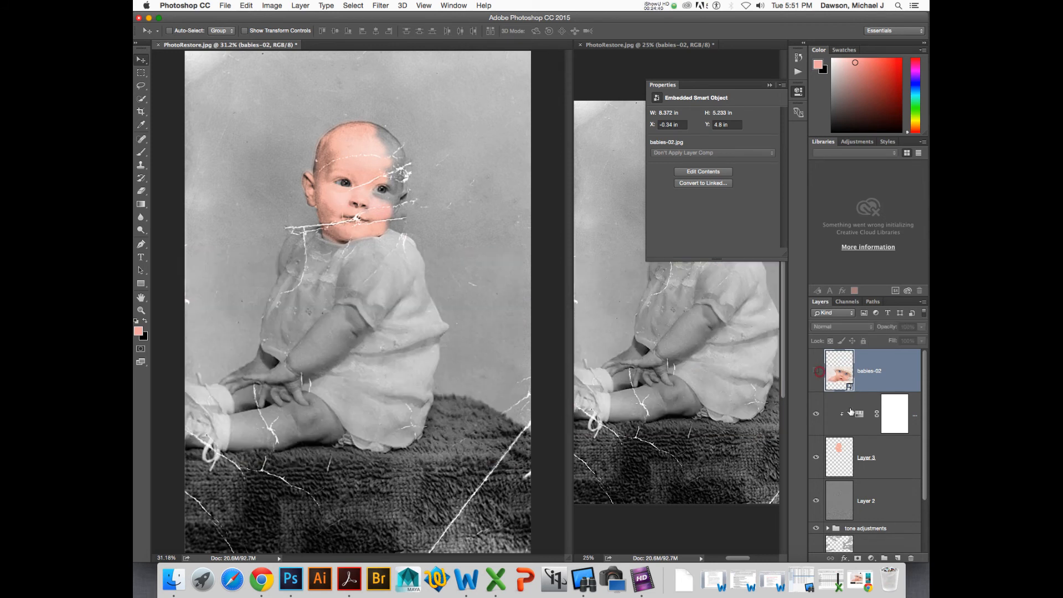
# - Lower the saturation slightly on the Hue/Saturation adjustment layer while zoomed in on the baby
pyautogui.click(856, 413)
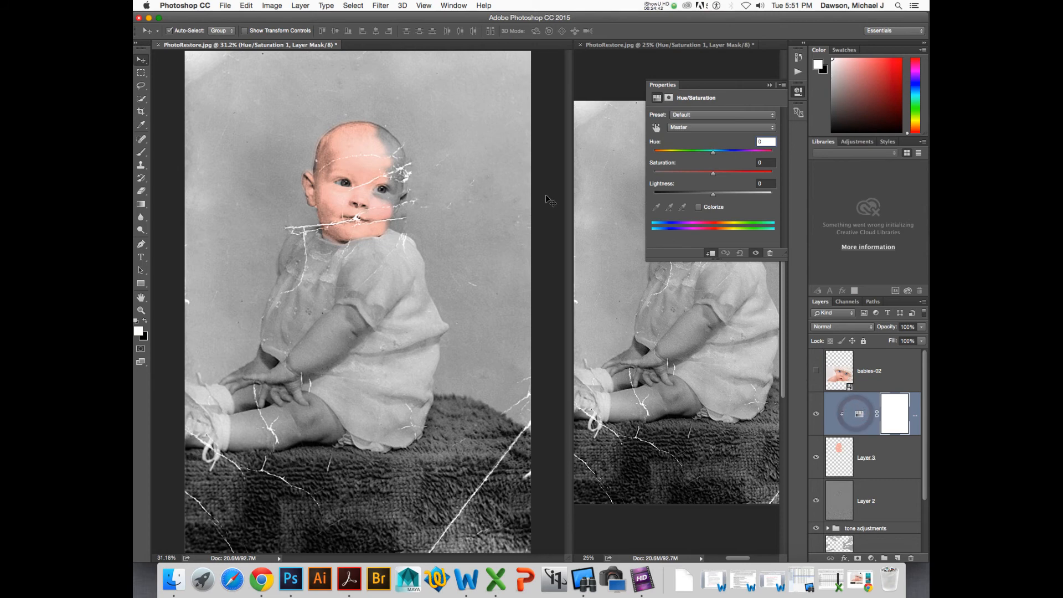
pyautogui.press('super+plus')
pyautogui.press('super+plus')
pyautogui.press('super+plus')
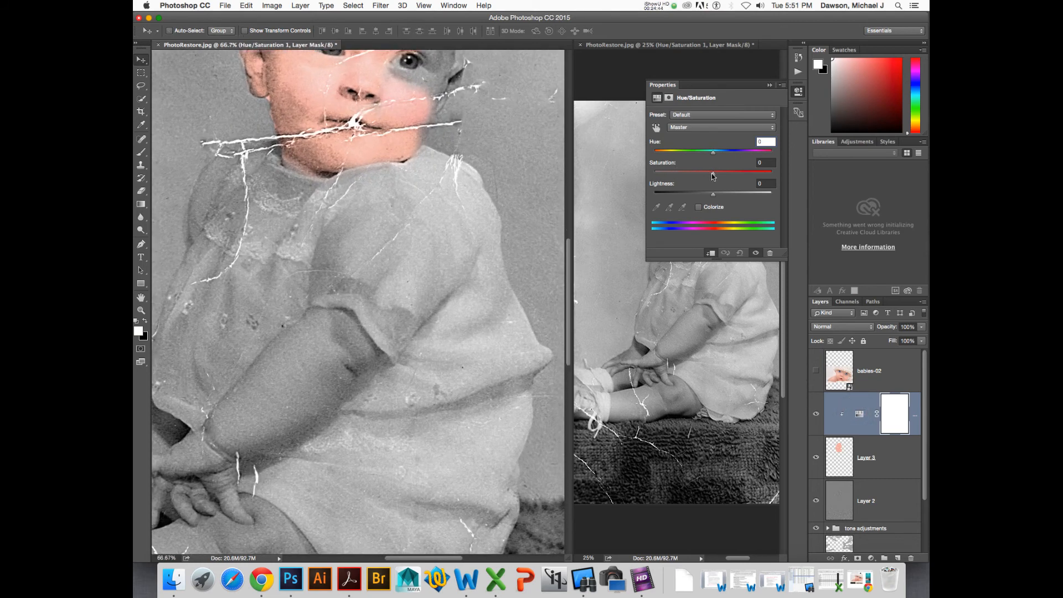
pyautogui.moveTo(711, 174); pyautogui.dragTo(710, 174)
pyautogui.moveTo(520, 146); pyautogui.dragTo(505, 219)
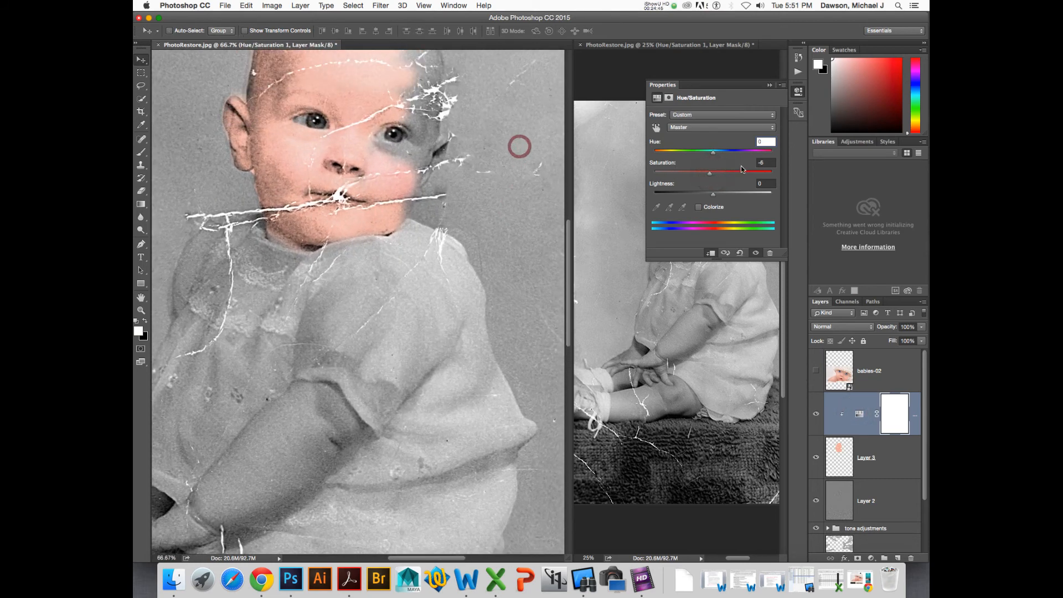
pyautogui.moveTo(711, 175); pyautogui.dragTo(713, 156)
pyautogui.moveTo(718, 196); pyautogui.dragTo(715, 196)
pyautogui.moveTo(705, 176); pyautogui.dragTo(704, 177)
# - Paint skin tone on Layer 3 at 100% opacity with a 60 px brush over the face and right cheek
pyautogui.click(846, 455)
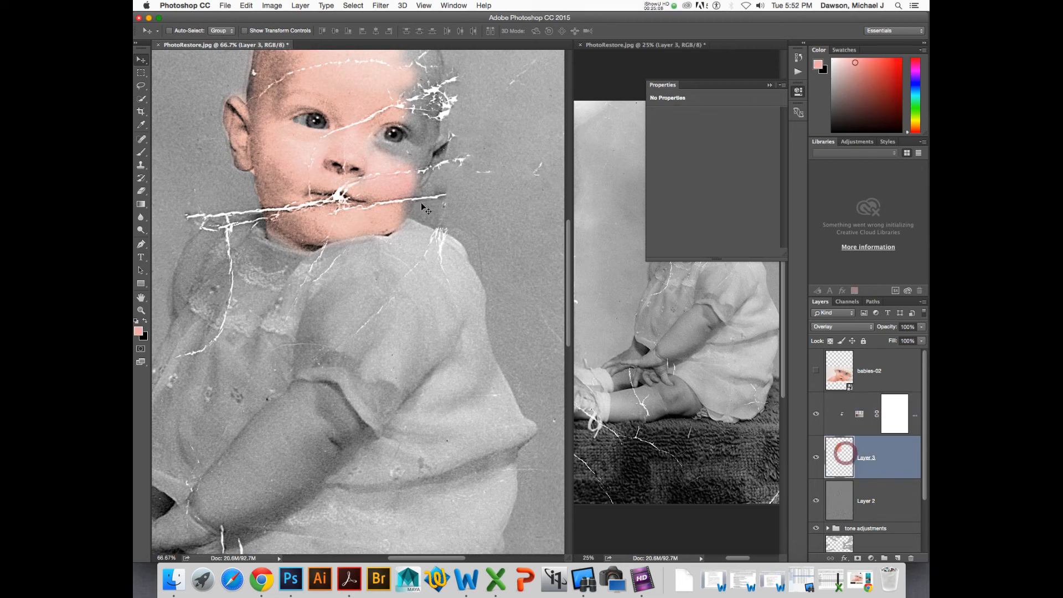
pyautogui.moveTo(458, 169); pyautogui.dragTo(444, 247)
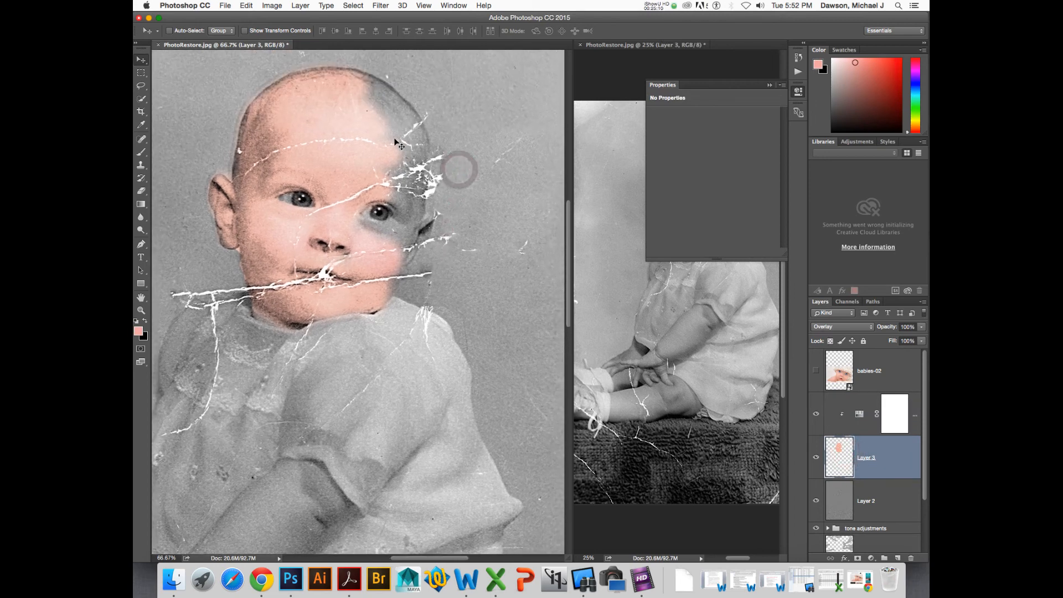
pyautogui.press('b')
pyautogui.moveTo(395, 149)
pyautogui.mouseDown()
pyautogui.moveTo(369, 99)
pyautogui.moveTo(396, 120)
pyautogui.moveTo(368, 106)
pyautogui.moveTo(401, 146)
pyautogui.moveTo(382, 128)
pyautogui.moveTo(390, 125)
pyautogui.moveTo(366, 90)
pyautogui.mouseUp()
pyautogui.press('0')
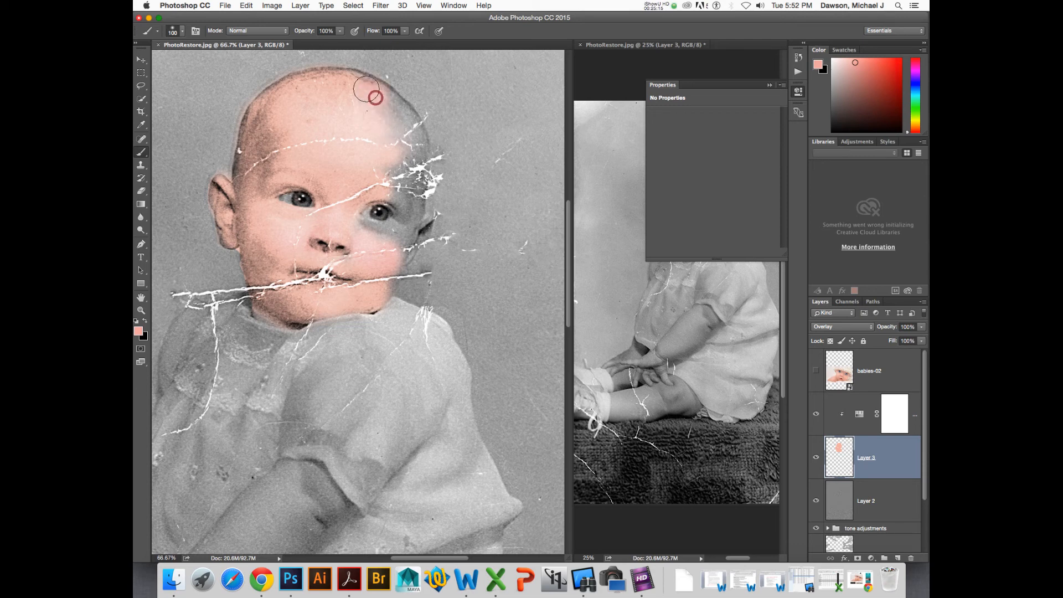
pyautogui.click(340, 31)
pyautogui.click(364, 99)
pyautogui.moveTo(355, 91)
pyautogui.mouseDown()
pyautogui.moveTo(400, 140)
pyautogui.moveTo(393, 104)
pyautogui.moveTo(412, 152)
pyautogui.moveTo(407, 181)
pyautogui.moveTo(398, 175)
pyautogui.moveTo(409, 210)
pyautogui.moveTo(387, 263)
pyautogui.moveTo(386, 239)
pyautogui.moveTo(365, 236)
pyautogui.moveTo(392, 245)
pyautogui.moveTo(380, 276)
pyautogui.mouseUp()
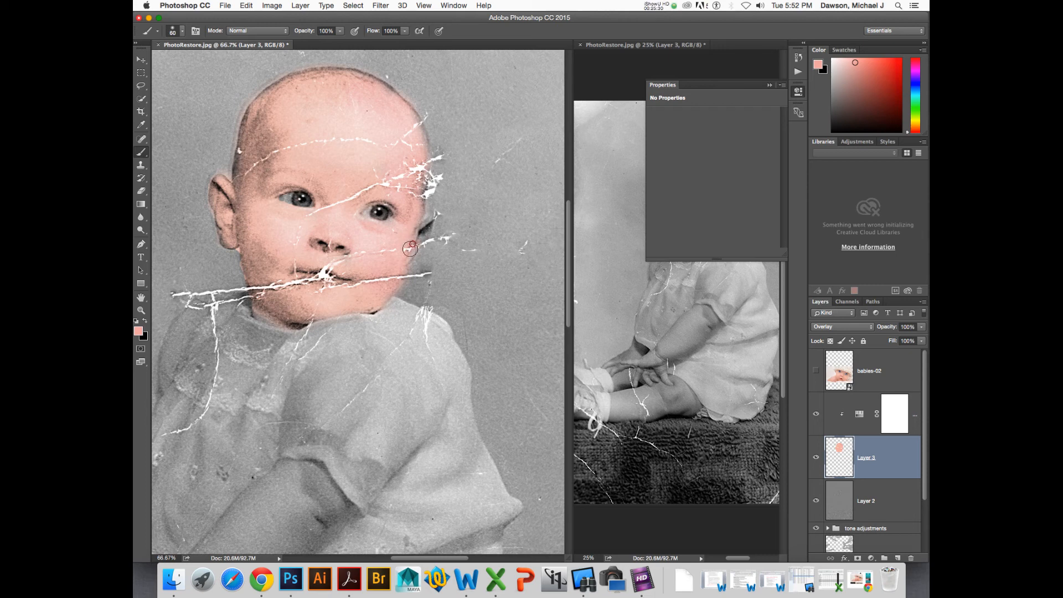
pyautogui.moveTo(410, 249)
pyautogui.mouseDown()
pyautogui.moveTo(420, 229)
pyautogui.moveTo(432, 239)
pyautogui.mouseUp()
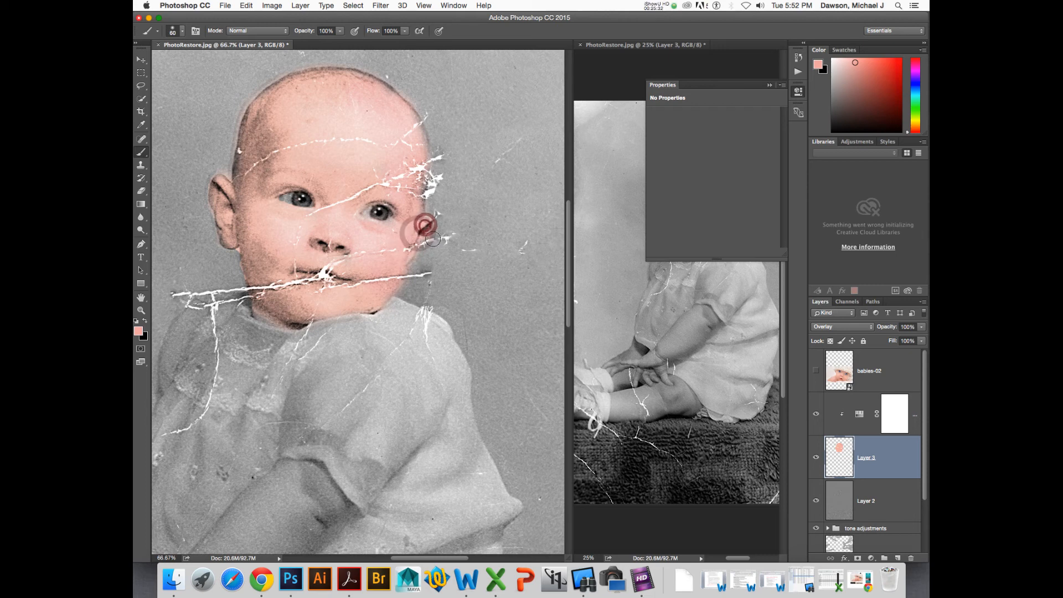
# - Show the babies-02 reference, sample a skin tone from its cheek below the eye, and hide it
pyautogui.click(817, 372)
pyautogui.scroll(-10, 431, 360)
pyautogui.scroll(8, 420, 359)
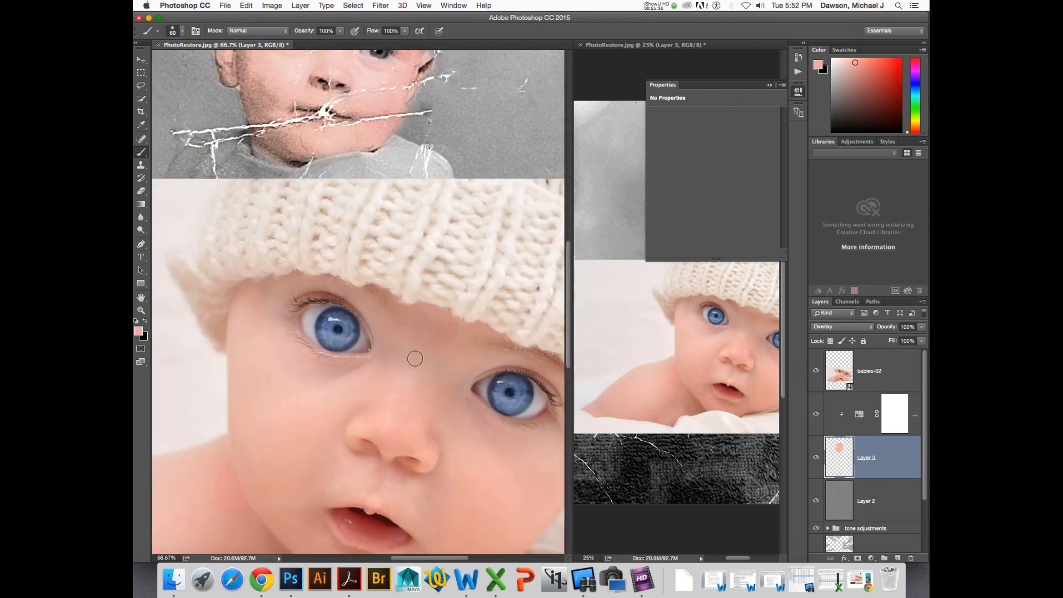
pyautogui.scroll(-3, 369, 408)
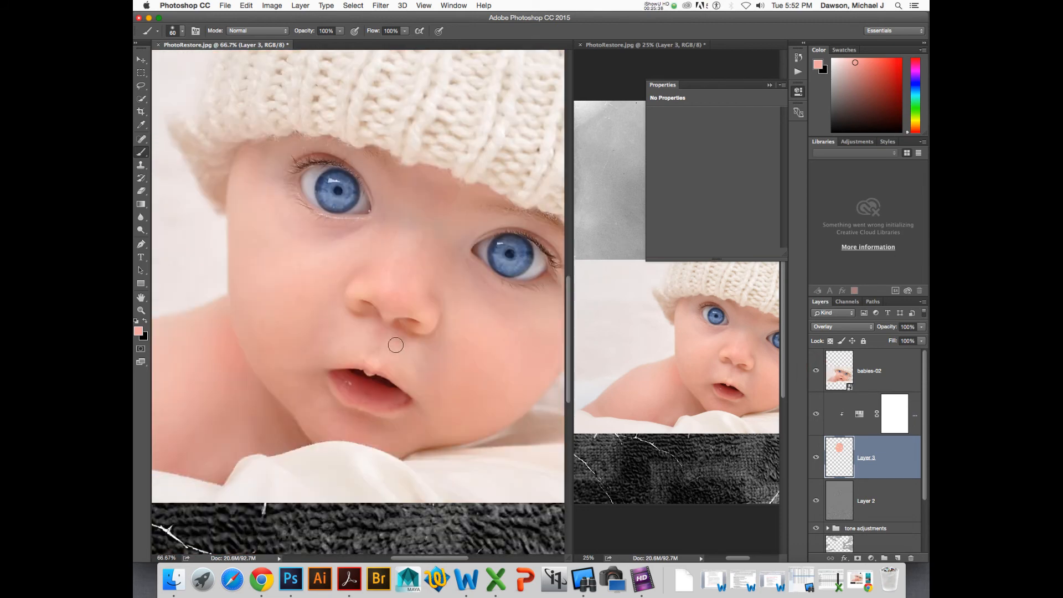
pyautogui.scroll(-1, 478, 362)
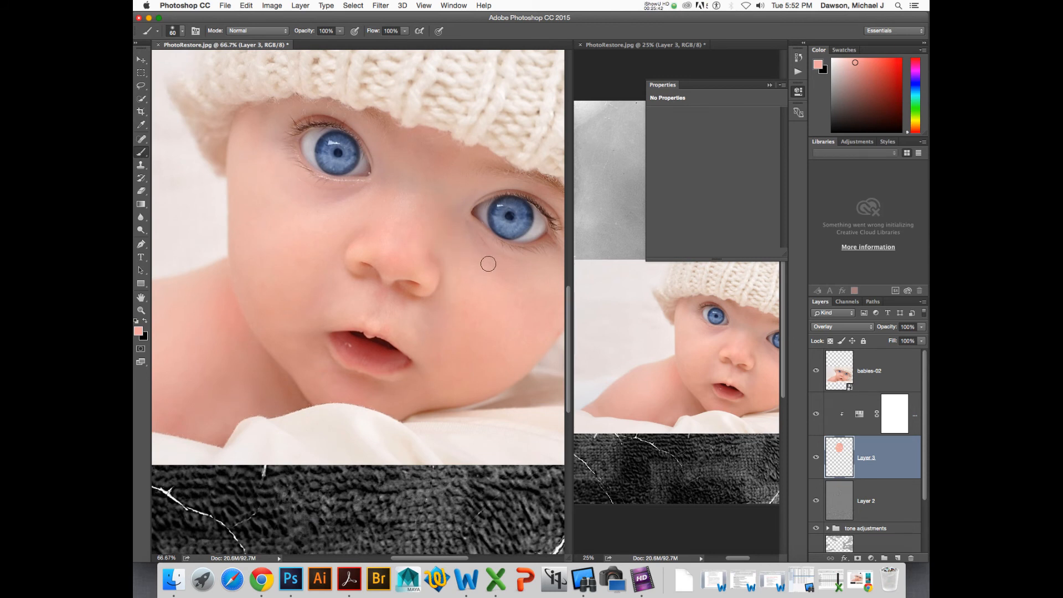
pyautogui.press('i')
pyautogui.moveTo(486, 238); pyautogui.dragTo(486, 238)
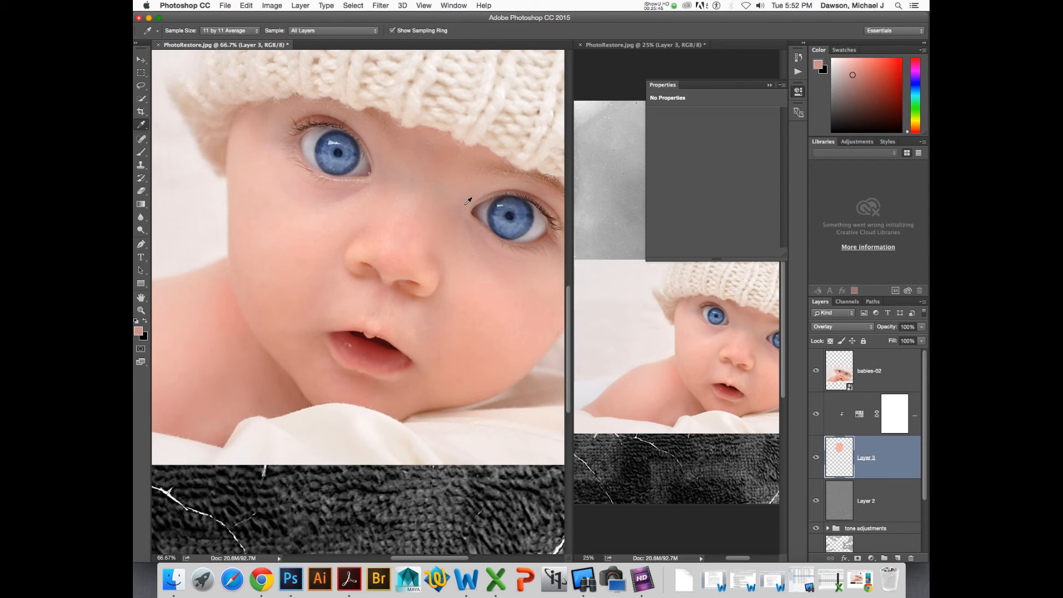
pyautogui.click(815, 370)
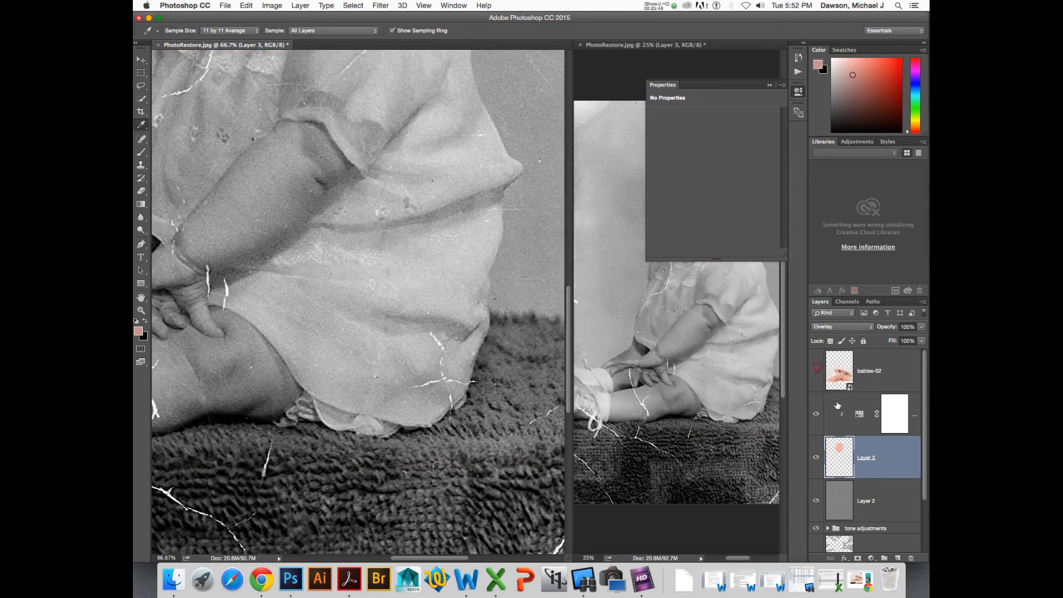
# - Paint the sampled skin tone at 50% opacity over the baby's eyes, nose, cheeks and chin
pyautogui.scroll(10, 361, 155)
pyautogui.scroll(-5, 363, 156)
pyautogui.press('b')
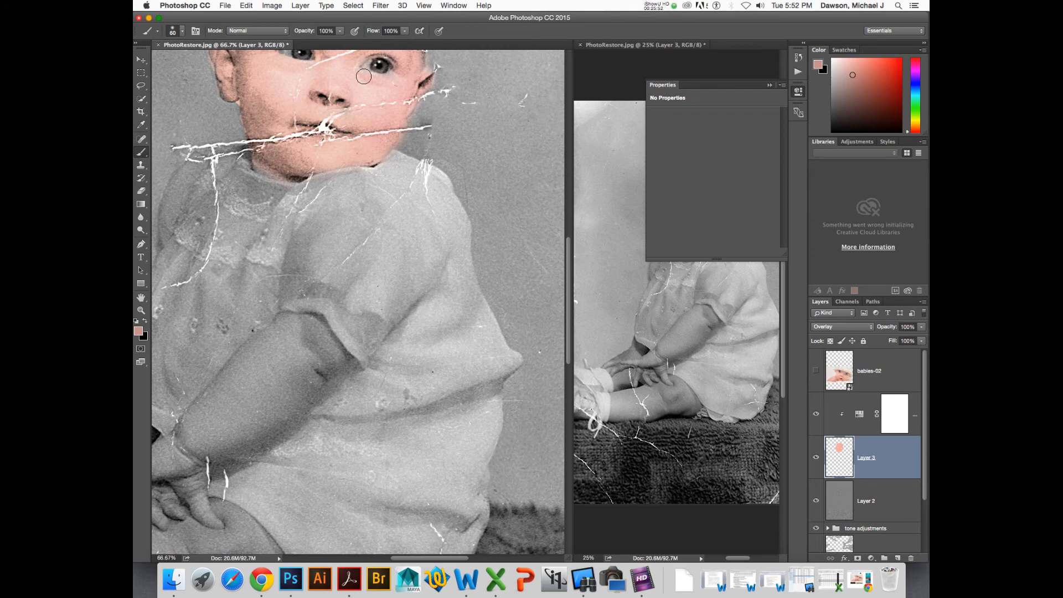
pyautogui.click(340, 33)
pyautogui.moveTo(317, 42); pyautogui.dragTo(315, 42)
pyautogui.moveTo(364, 79)
pyautogui.mouseDown()
pyautogui.moveTo(387, 81)
pyautogui.moveTo(378, 82)
pyautogui.mouseUp()
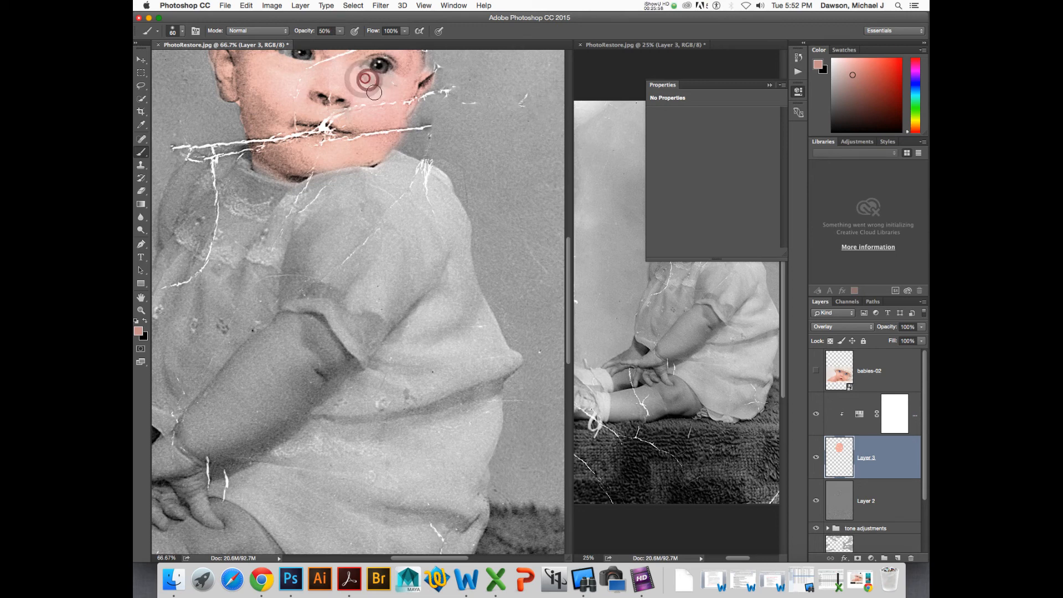
pyautogui.moveTo(322, 112); pyautogui.dragTo(381, 161)
pyautogui.moveTo(364, 109)
pyautogui.mouseDown()
pyautogui.moveTo(329, 103)
pyautogui.moveTo(353, 109)
pyautogui.mouseUp()
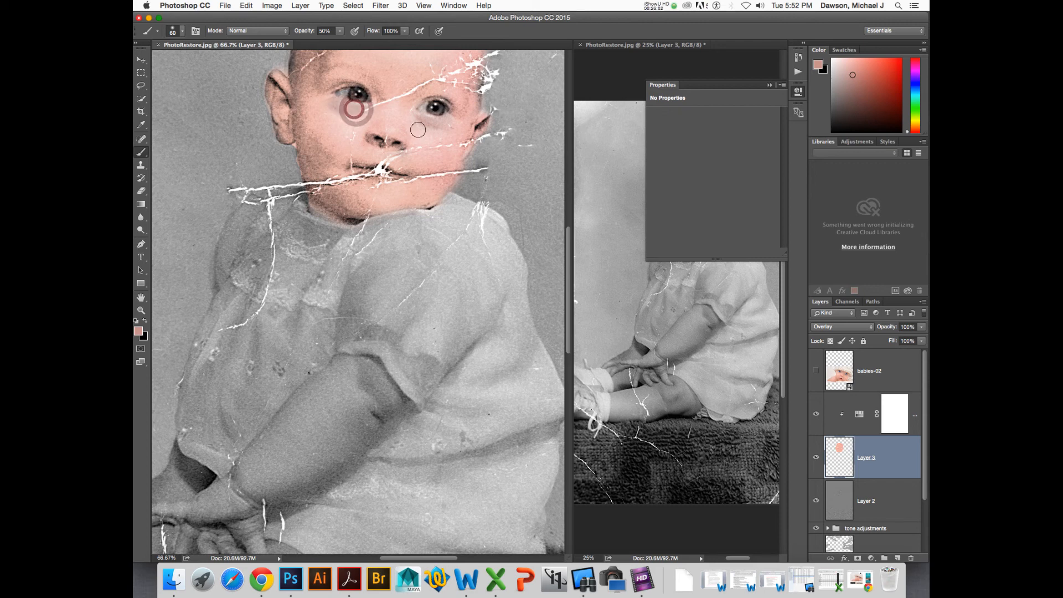
pyautogui.moveTo(443, 124)
pyautogui.mouseDown()
pyautogui.moveTo(416, 125)
pyautogui.moveTo(459, 201)
pyautogui.mouseUp()
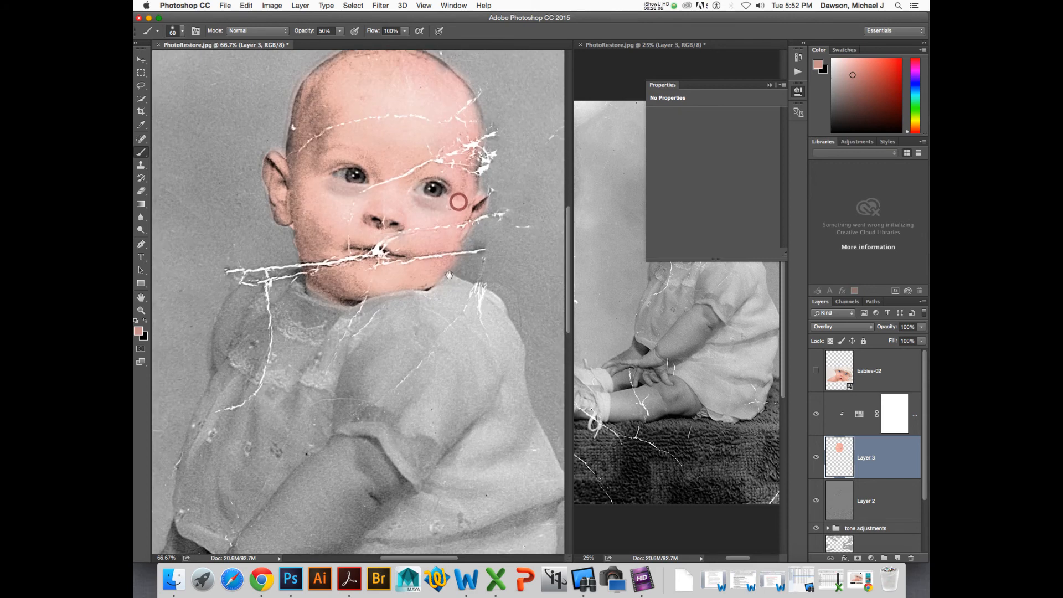
pyautogui.click(461, 103)
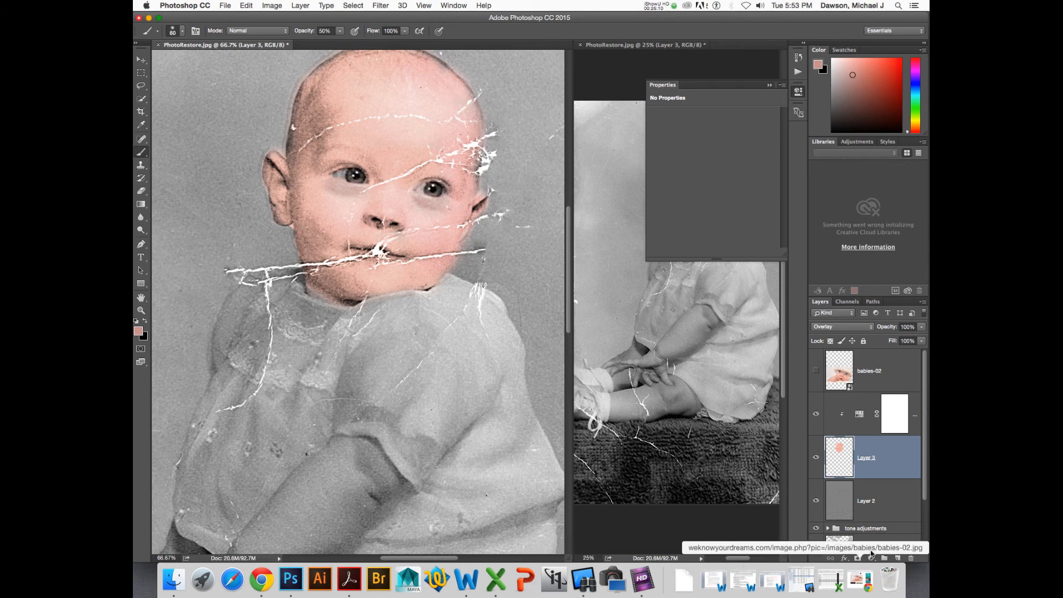
# - Check the babies-02 reference layer, hide it, and paint skin tone at 50% opacity over the baby's arm
pyautogui.click(816, 369)
pyautogui.moveTo(444, 371); pyautogui.dragTo(377, 192)
pyautogui.scroll(-5, 377, 192)
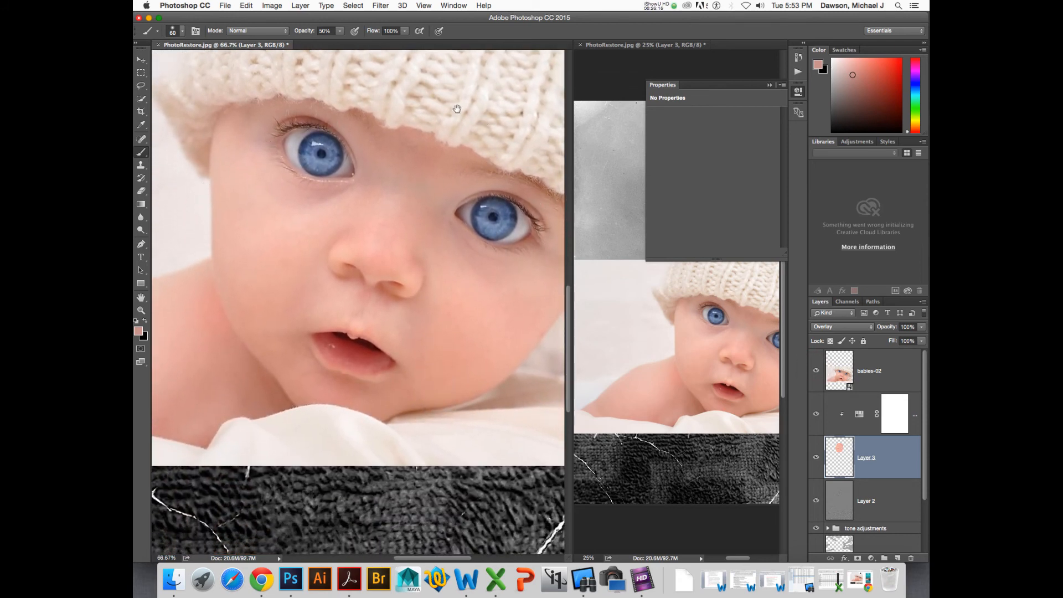
pyautogui.scroll(4, 390, 120)
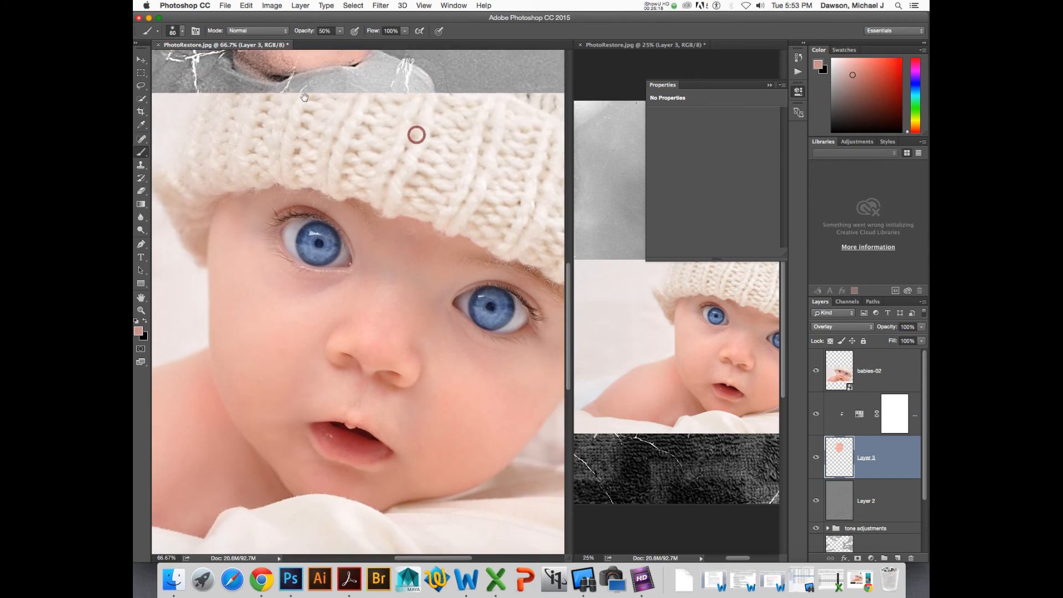
pyautogui.click(816, 370)
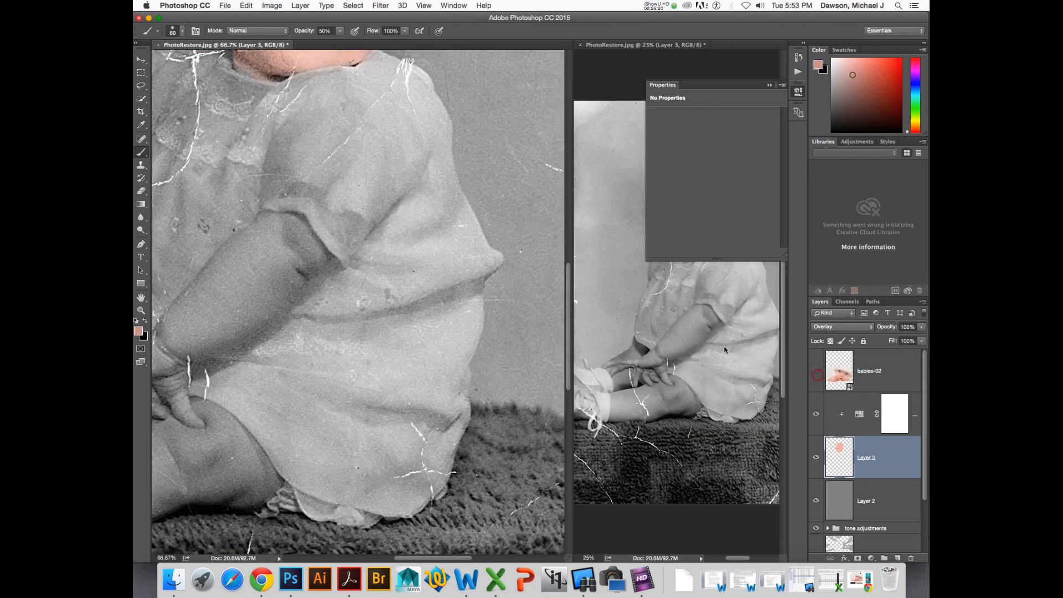
pyautogui.moveTo(390, 280); pyautogui.dragTo(423, 317)
pyautogui.moveTo(424, 233); pyautogui.dragTo(438, 294)
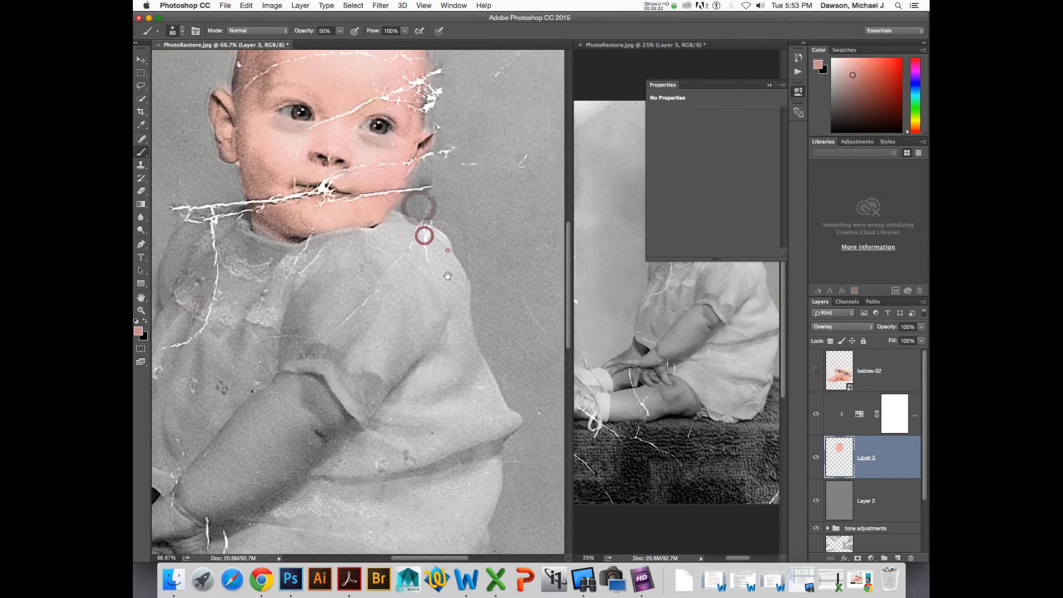
pyautogui.moveTo(447, 250); pyautogui.dragTo(466, 205)
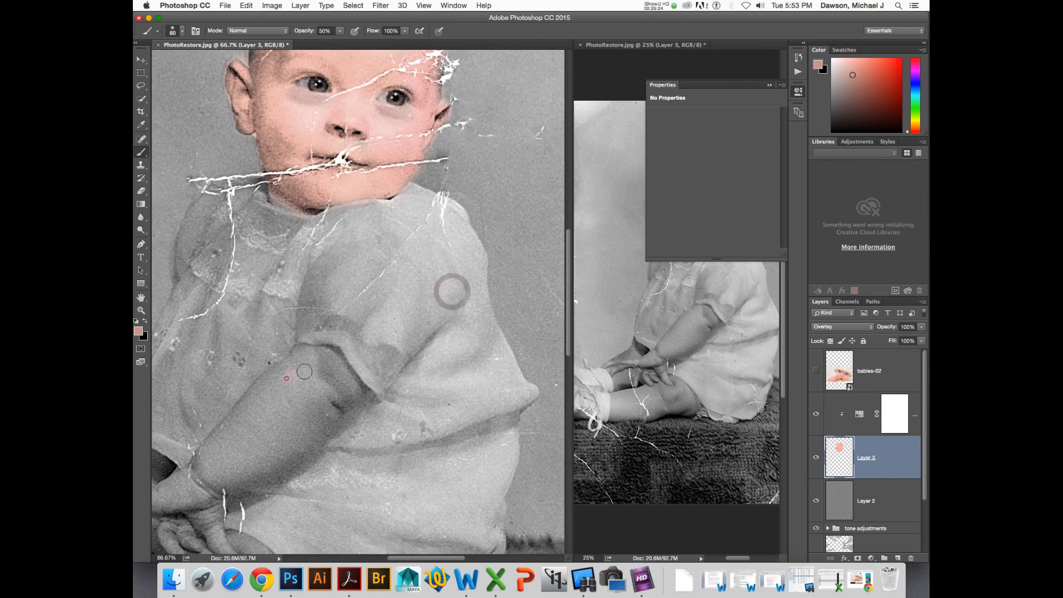
pyautogui.click(286, 381)
pyautogui.moveTo(285, 387)
pyautogui.mouseDown()
pyautogui.moveTo(246, 402)
pyautogui.moveTo(289, 377)
pyautogui.moveTo(301, 357)
pyautogui.moveTo(331, 364)
pyautogui.moveTo(329, 355)
pyautogui.moveTo(352, 390)
pyautogui.moveTo(341, 413)
pyautogui.moveTo(347, 404)
pyautogui.moveTo(300, 443)
pyautogui.moveTo(302, 454)
pyautogui.moveTo(342, 411)
pyautogui.moveTo(329, 430)
pyautogui.moveTo(323, 390)
pyautogui.moveTo(308, 389)
pyautogui.moveTo(334, 389)
pyautogui.moveTo(321, 381)
pyautogui.moveTo(284, 426)
pyautogui.moveTo(301, 438)
pyautogui.moveTo(236, 483)
pyautogui.moveTo(291, 418)
pyautogui.moveTo(230, 443)
pyautogui.moveTo(231, 424)
pyautogui.moveTo(212, 490)
pyautogui.mouseUp()
pyautogui.press('space')
pyautogui.moveTo(254, 445); pyautogui.dragTo(335, 389)
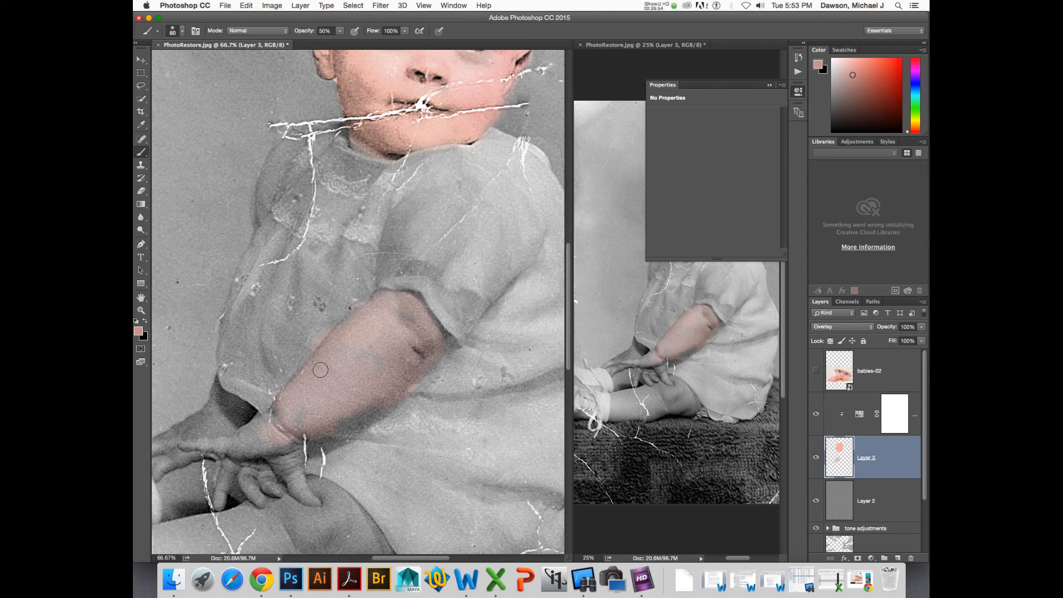
# - Zoom in to 200% on the chin and erase stray skin paint along the cheek's outer edge
pyautogui.press('z')
pyautogui.scroll(10, 344, 88)
pyautogui.scroll(-20, 345, 88)
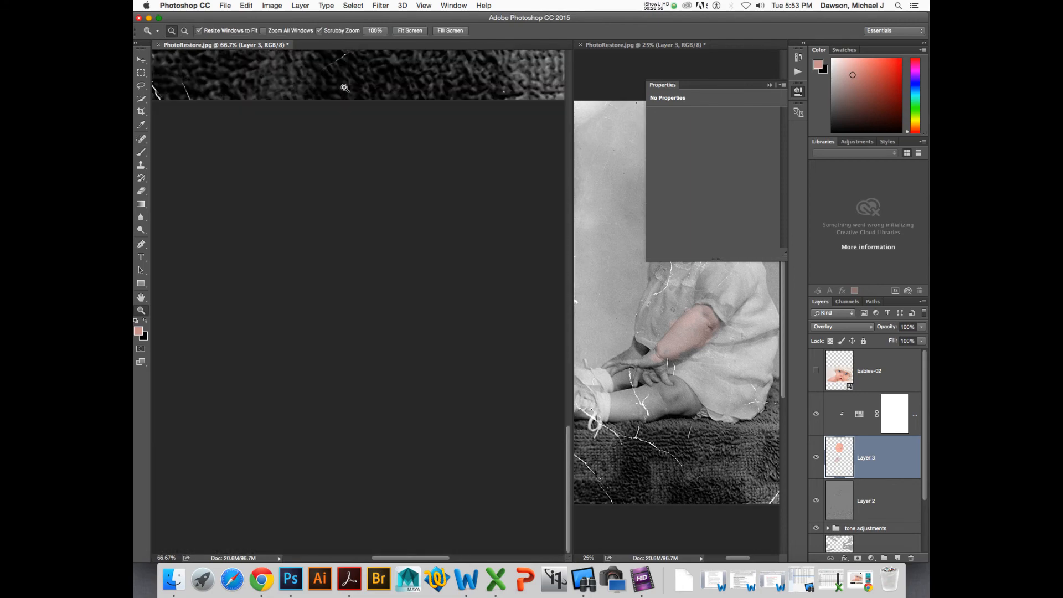
pyautogui.scroll(14, 345, 88)
pyautogui.press('b')
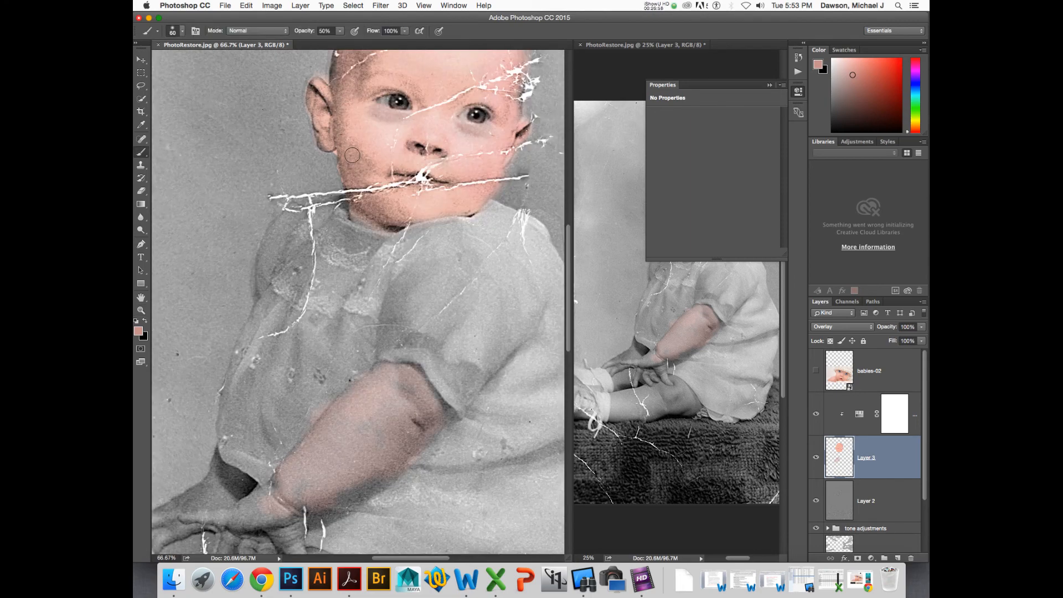
pyautogui.press('super+plus')
pyautogui.press('super+plus')
pyautogui.moveTo(359, 117); pyautogui.dragTo(399, 317)
pyautogui.press('e')
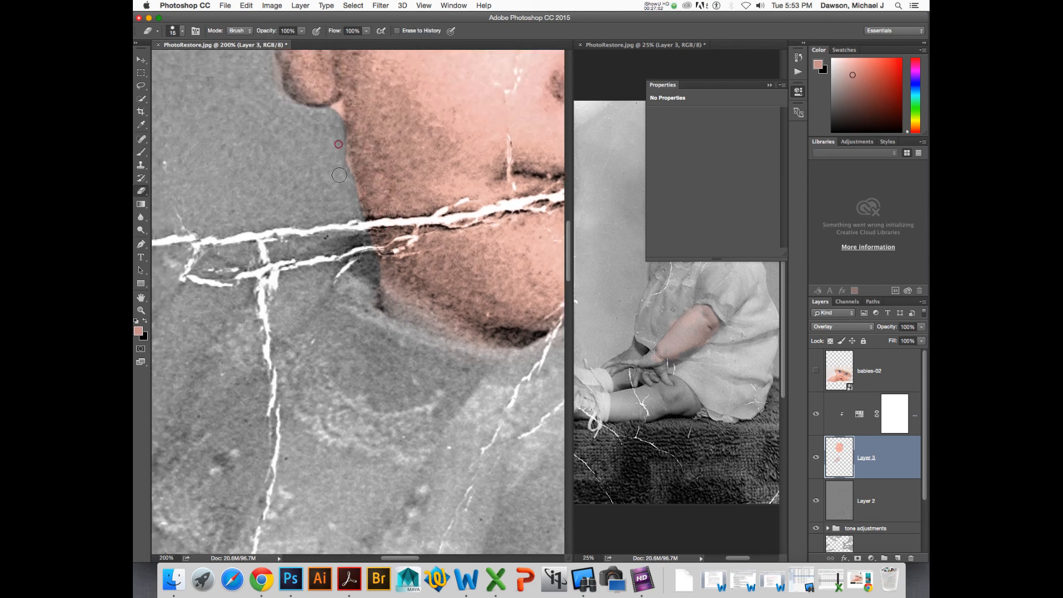
pyautogui.moveTo(344, 176)
pyautogui.mouseDown()
pyautogui.moveTo(352, 197)
pyautogui.moveTo(334, 124)
pyautogui.mouseUp()
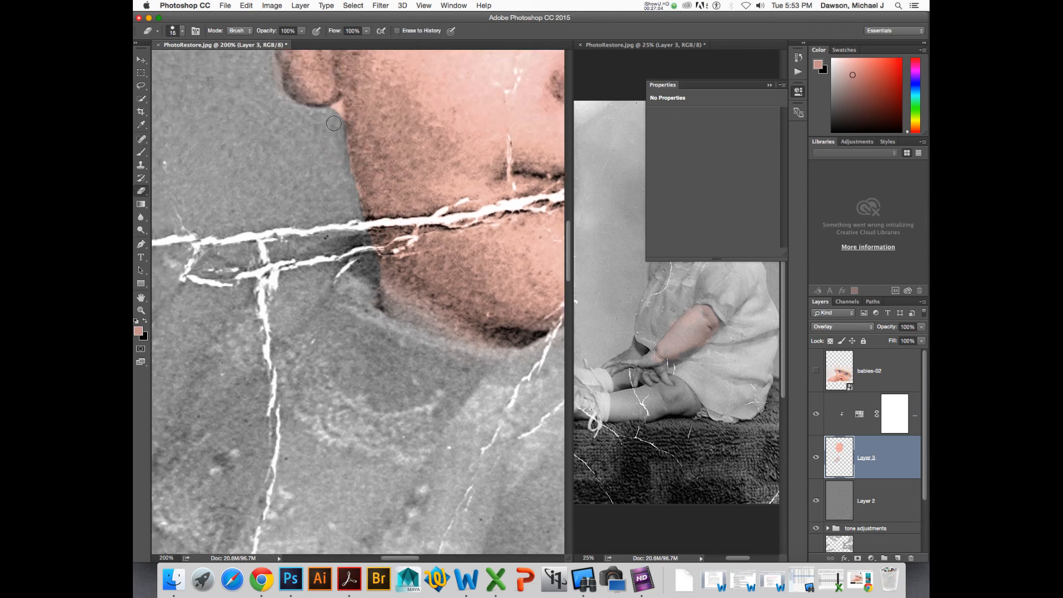
# - Dab skin tone back along the cheek edge above the jawline with the 60 px brush at 50% opacity
pyautogui.press('b')
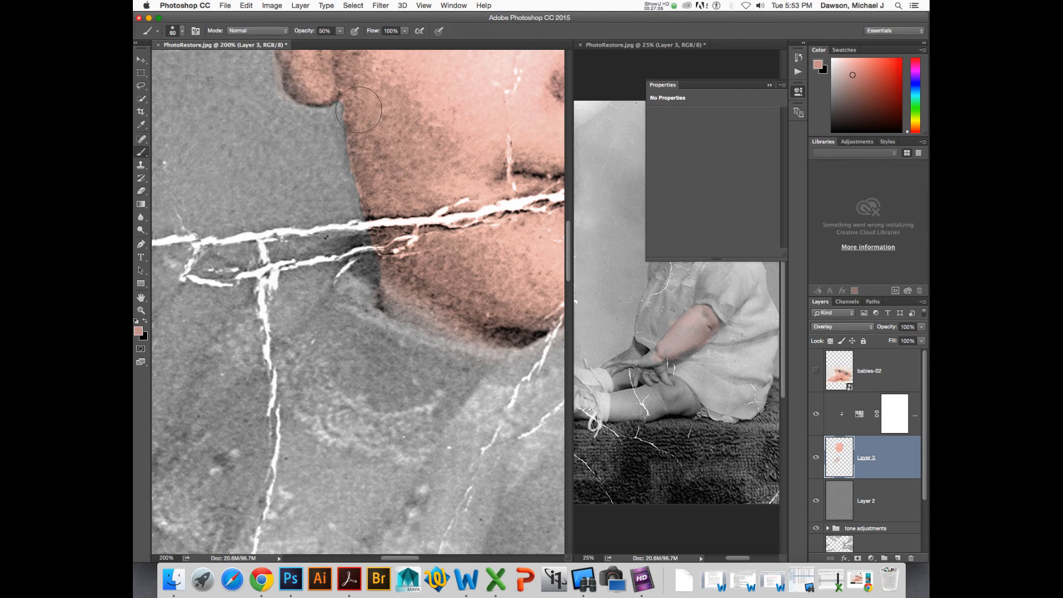
pyautogui.click(366, 112)
pyautogui.click(365, 128)
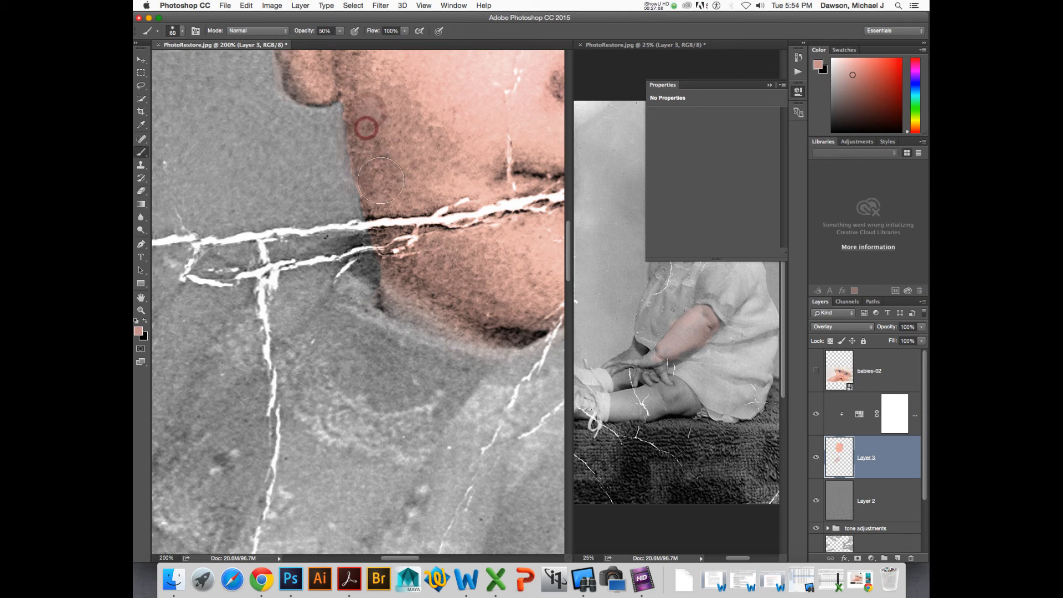
pyautogui.click(388, 201)
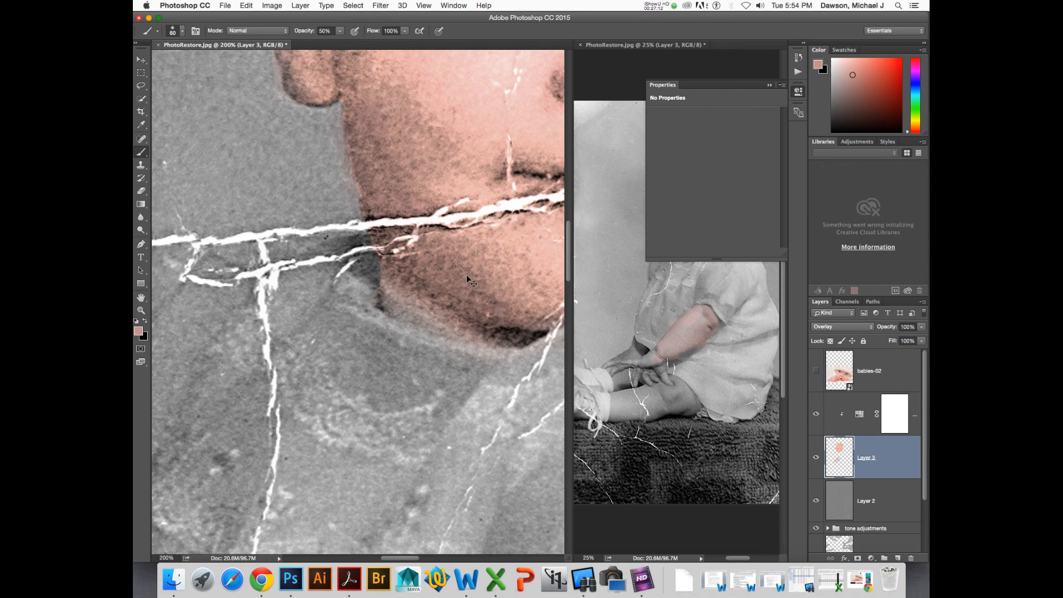
pyautogui.press('super+minus')
pyautogui.press('super+minus')
pyautogui.moveTo(499, 228); pyautogui.dragTo(462, 227)
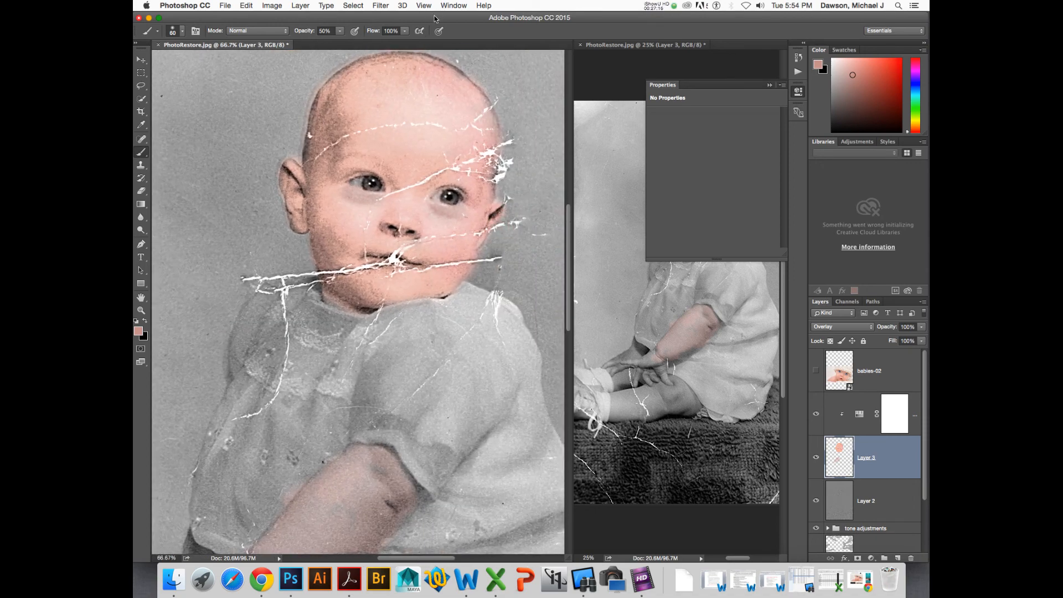
pyautogui.moveTo(435, 18); pyautogui.dragTo(416, 361)
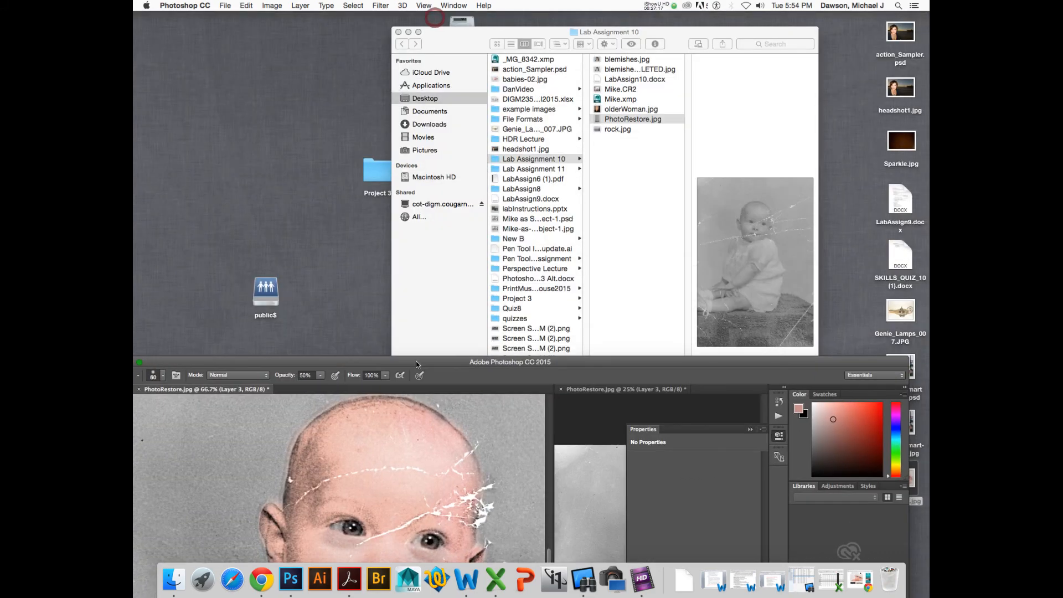
pyautogui.click(647, 244)
pyautogui.click(365, 361)
pyautogui.click(627, 165)
pyautogui.press('super+w')
pyautogui.click(758, 366)
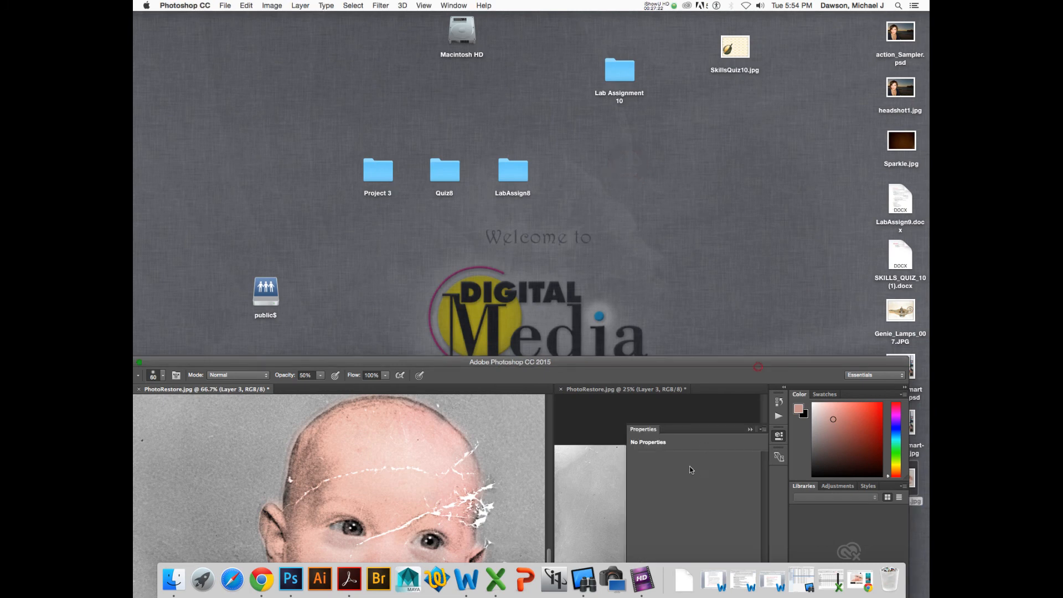
pyautogui.moveTo(851, 363); pyautogui.dragTo(855, 17)
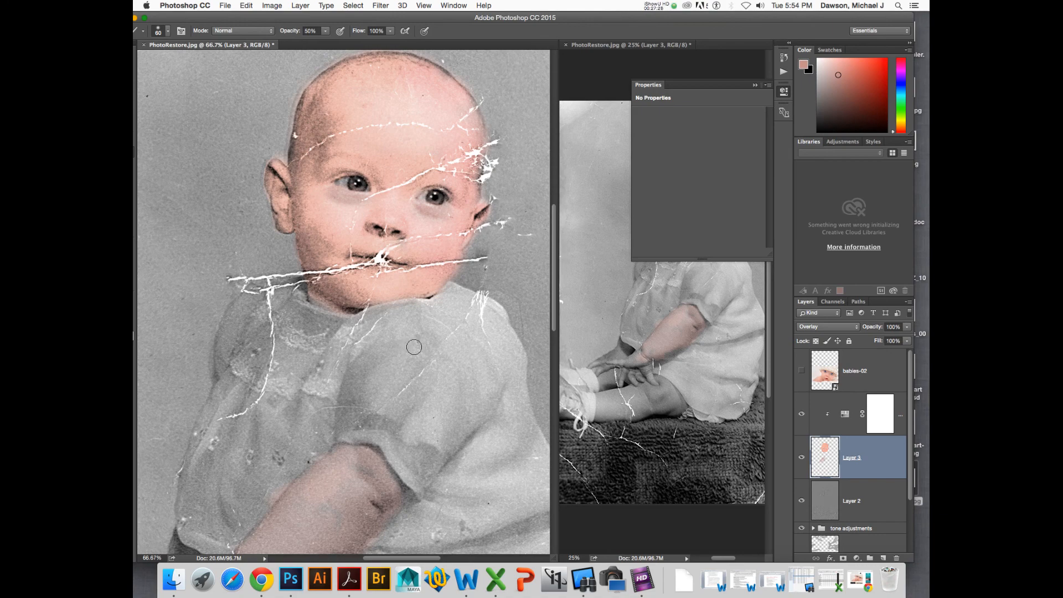
pyautogui.click(136, 18)
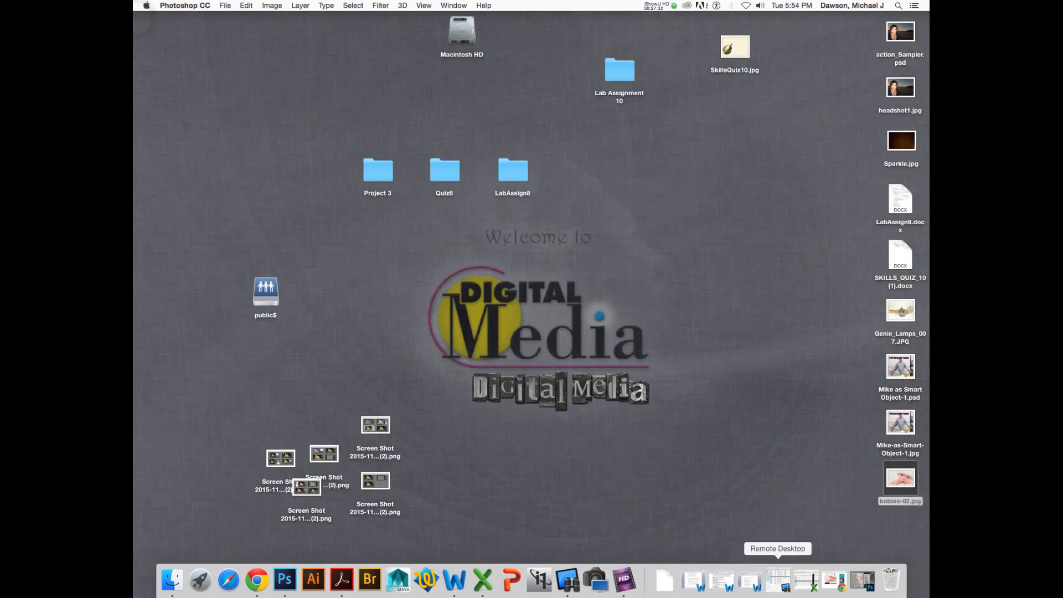
pyautogui.click(862, 580)
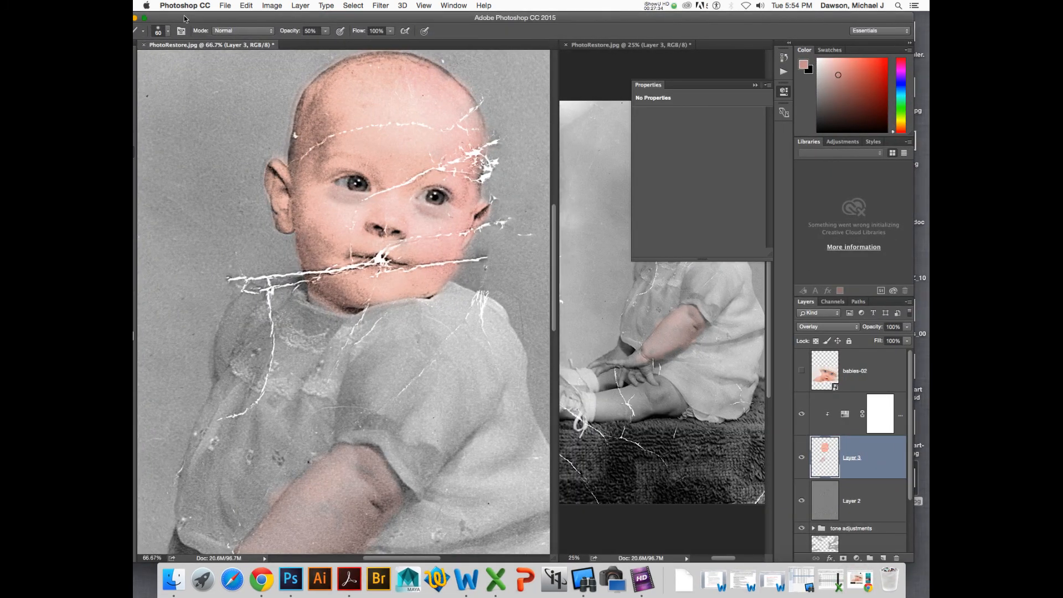
pyautogui.click(185, 5)
pyautogui.moveTo(224, 6)
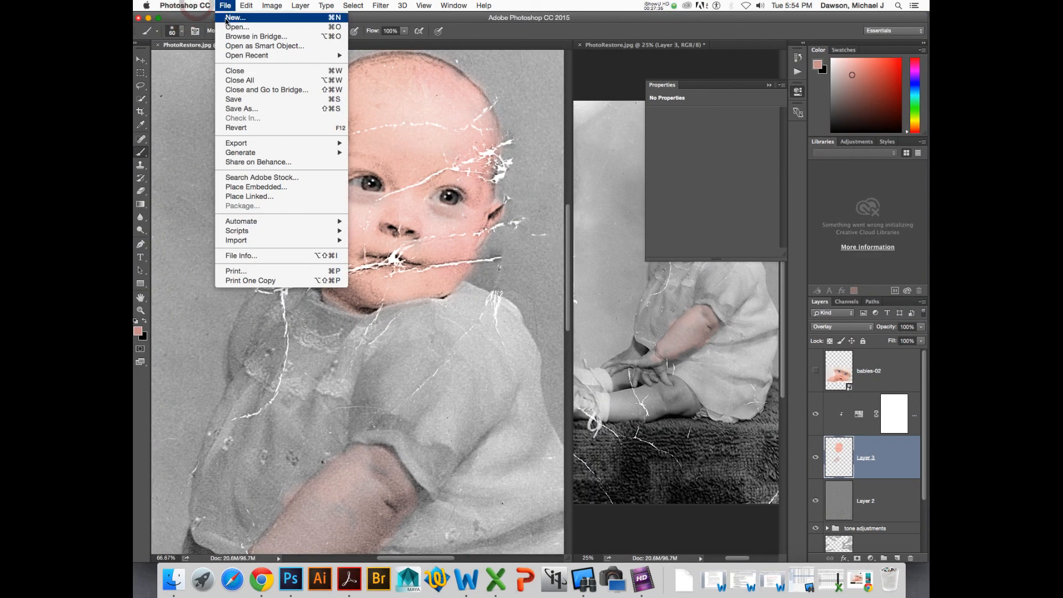
pyautogui.moveTo(247, 55)
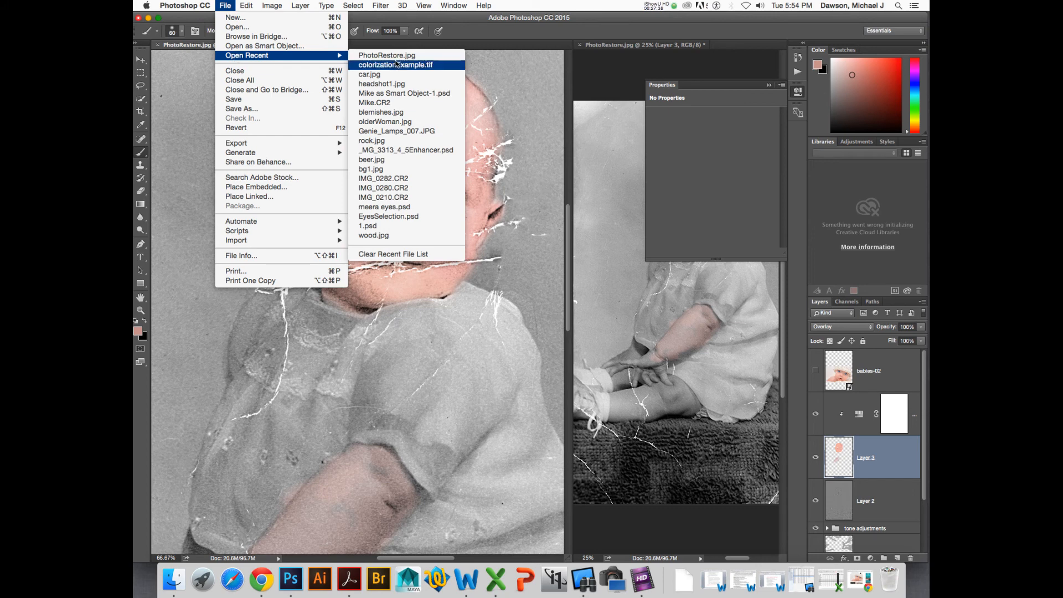
pyautogui.click(747, 148)
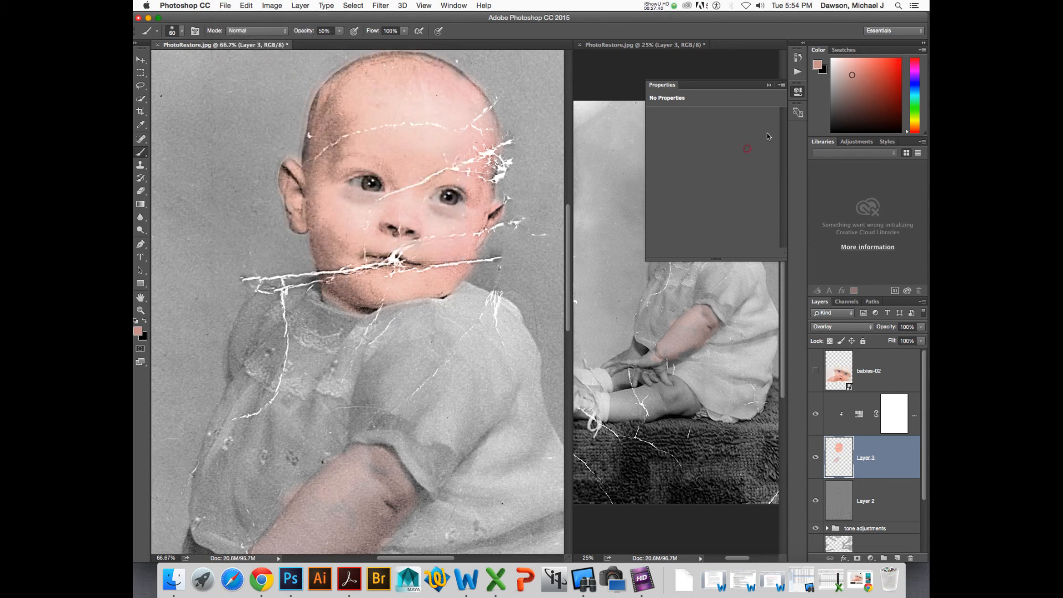
# - Run the ColorLayer action from the Actions panel with the Hue/Saturation layer selected to add a new color layer
pyautogui.click(797, 71)
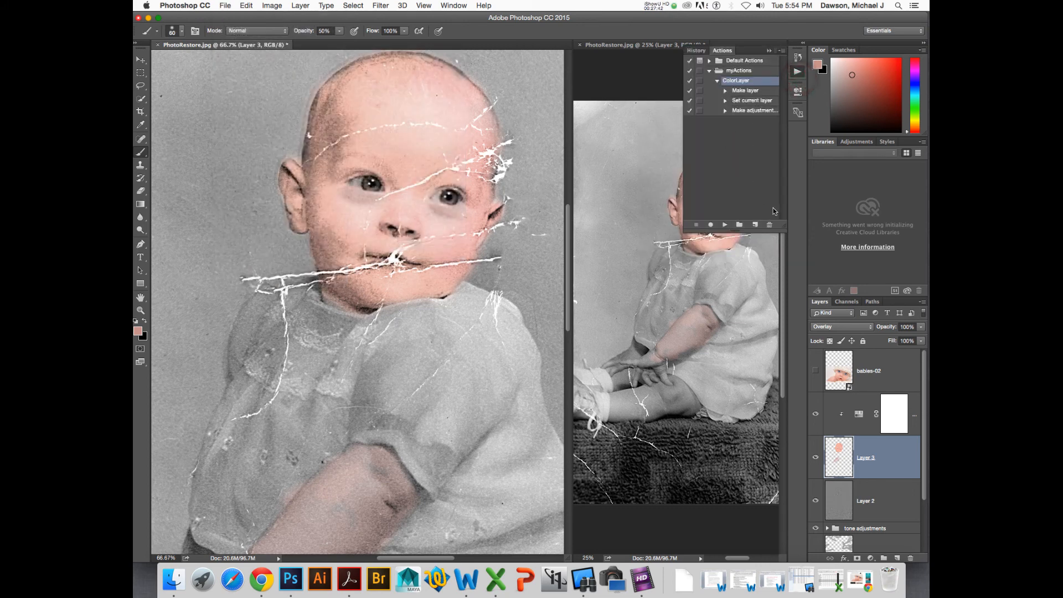
pyautogui.click(865, 423)
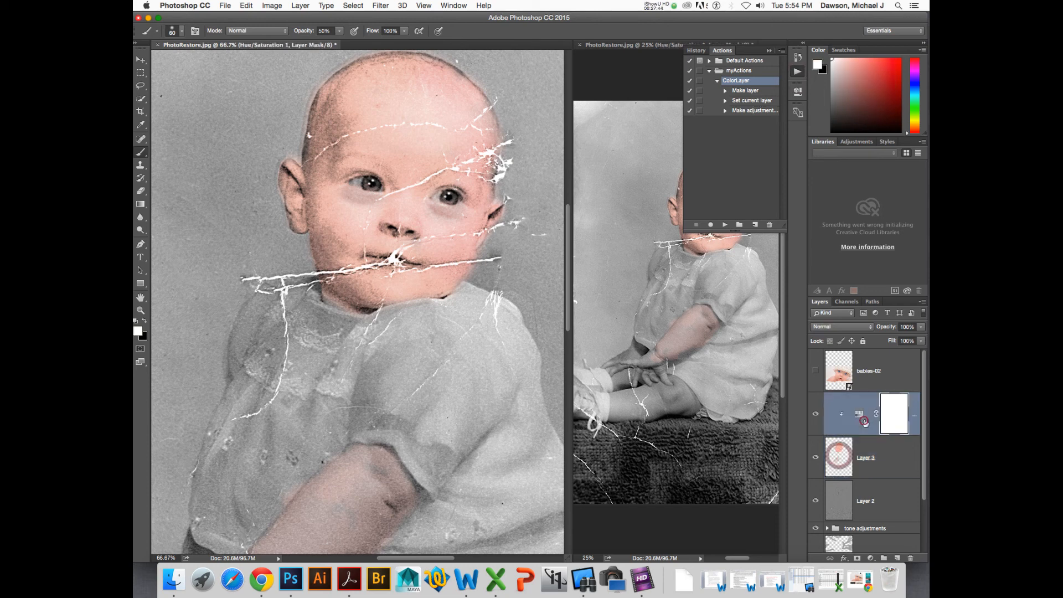
pyautogui.click(725, 224)
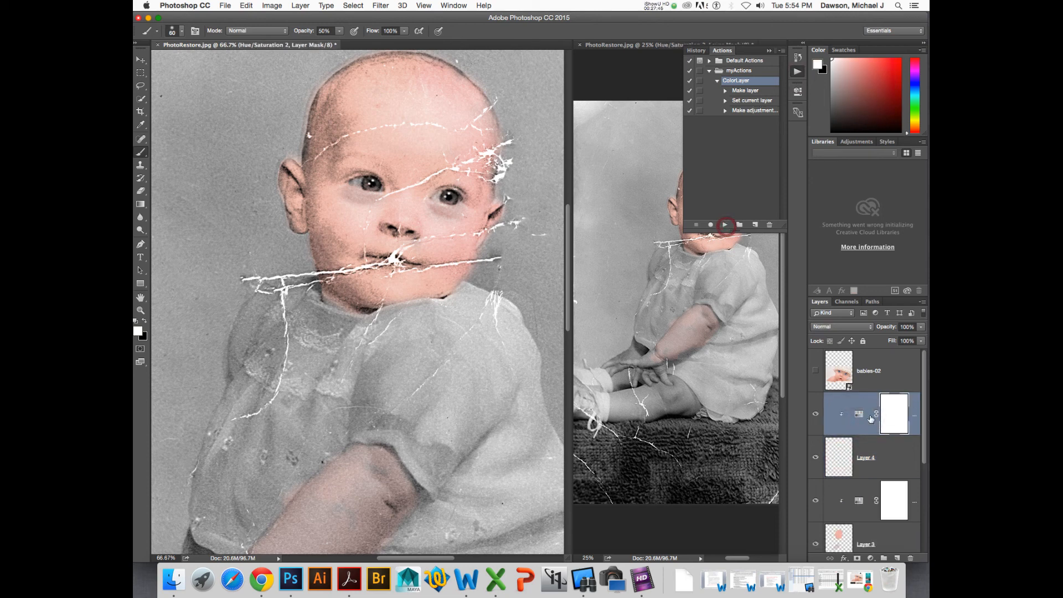
# - Select Layer 3 and set the foreground color to a light blue for the background
pyautogui.click(839, 448)
pyautogui.click(841, 532)
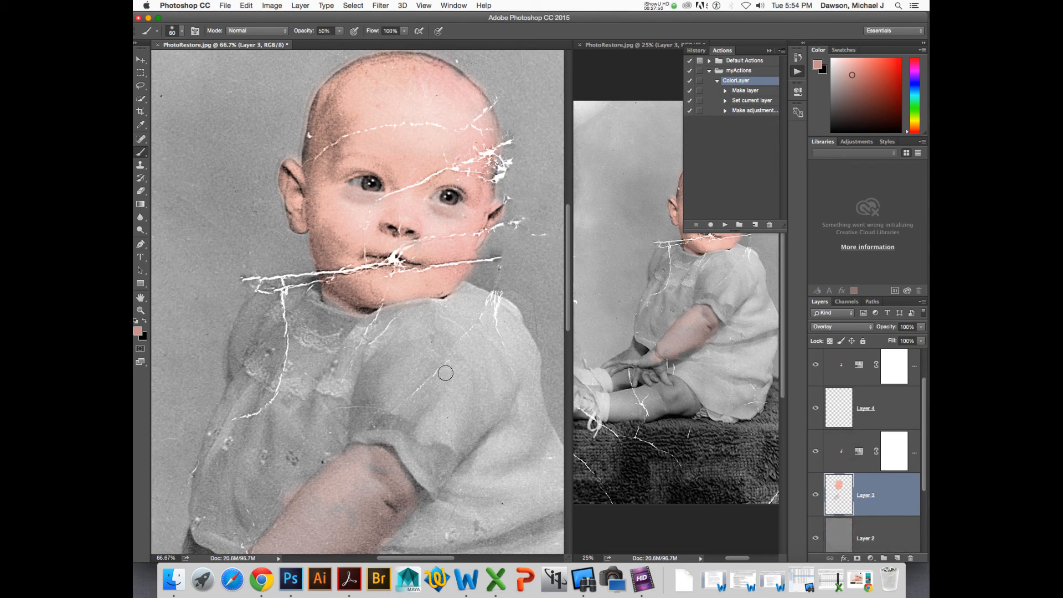
pyautogui.hscroll(5, 443, 377)
pyautogui.click(469, 373)
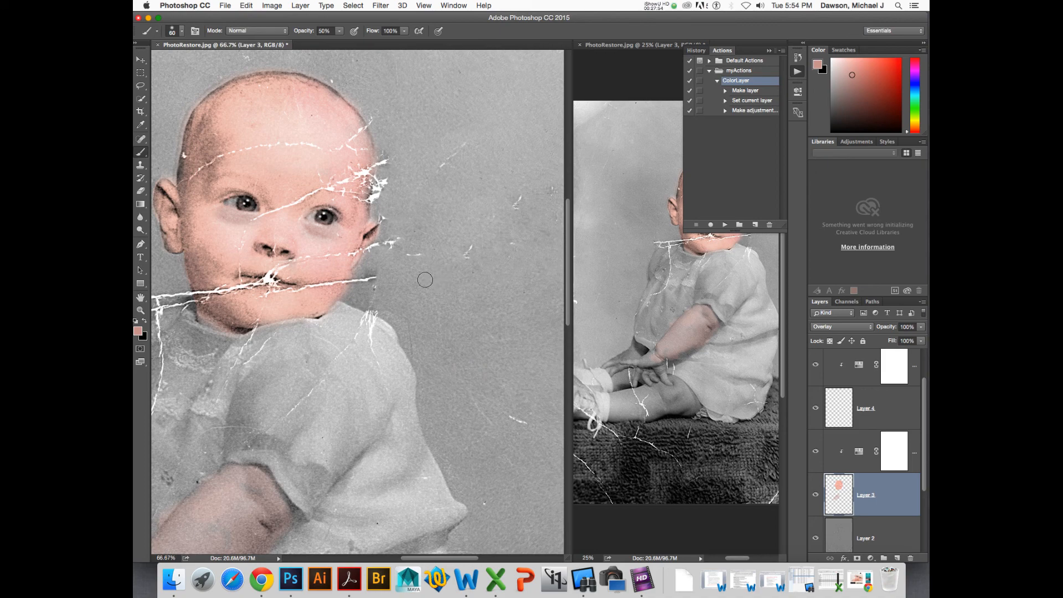
pyautogui.click(138, 331)
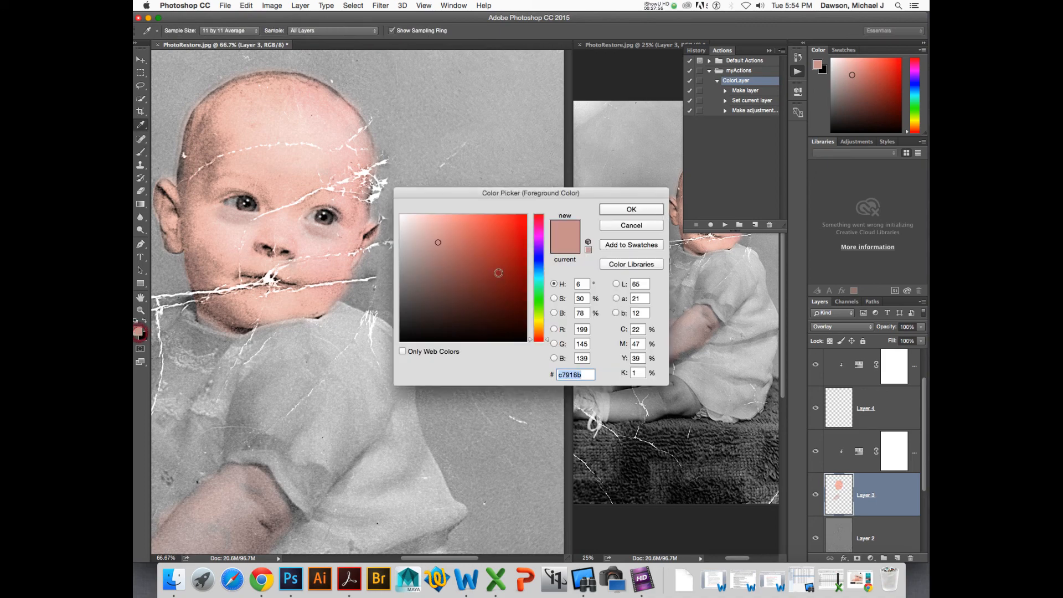
pyautogui.moveTo(530, 258)
pyautogui.mouseDown()
pyautogui.moveTo(534, 266)
pyautogui.moveTo(486, 235)
pyautogui.moveTo(471, 214)
pyautogui.moveTo(382, 224)
pyautogui.moveTo(437, 255)
pyautogui.mouseUp()
pyautogui.click(631, 210)
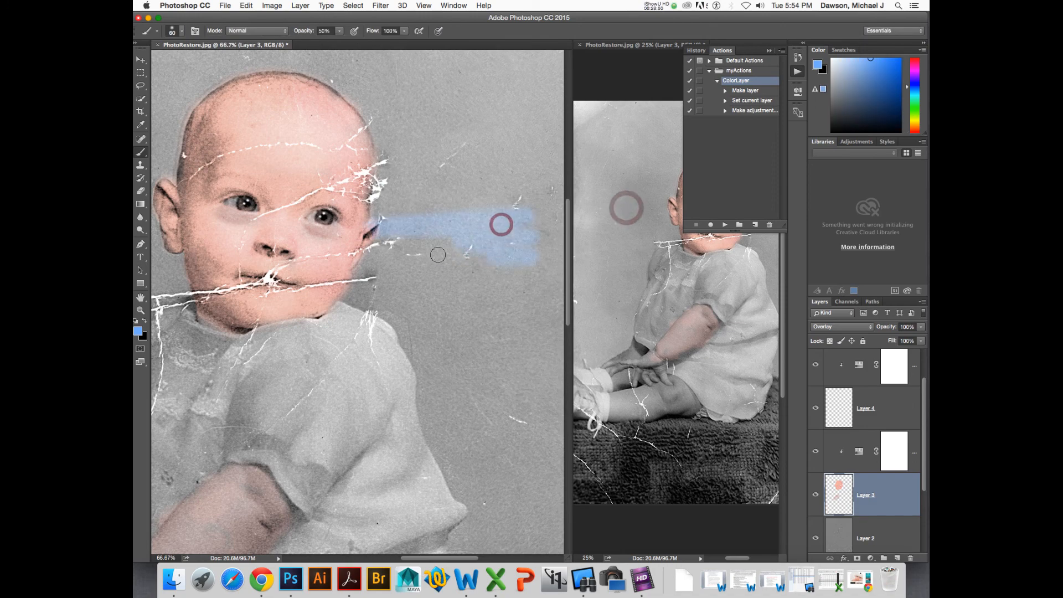
# - Brush light blue over the photo's background on Layer 3, erase around the baby, and undo those strokes
pyautogui.press('super+minus')
pyautogui.press('super+minus')
pyautogui.press('super+minus')
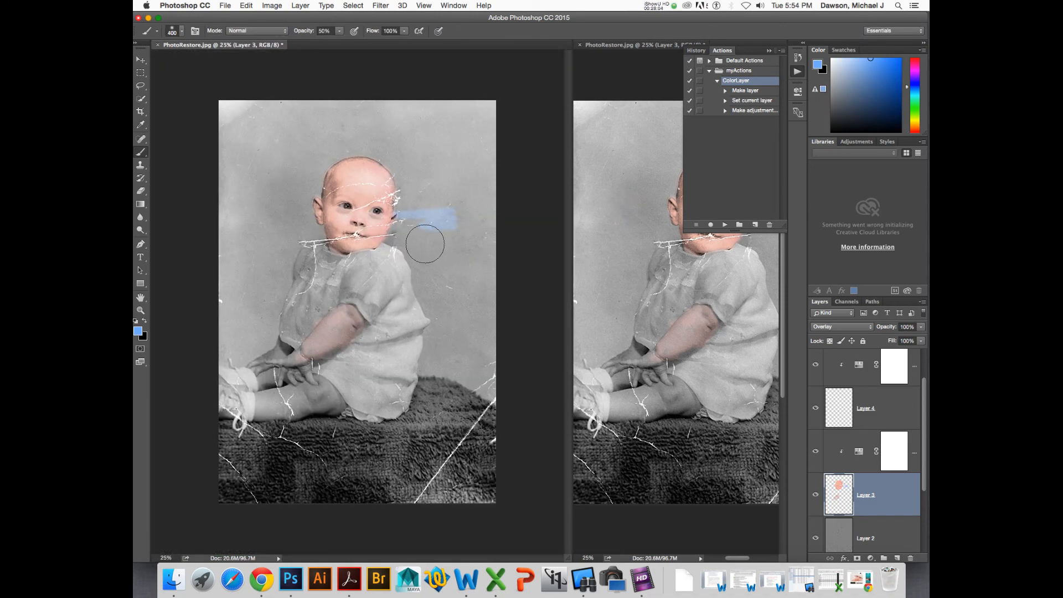
pyautogui.moveTo(425, 244)
pyautogui.mouseDown()
pyautogui.moveTo(442, 139)
pyautogui.moveTo(461, 246)
pyautogui.moveTo(467, 169)
pyautogui.moveTo(441, 364)
pyautogui.moveTo(479, 369)
pyautogui.moveTo(496, 385)
pyautogui.moveTo(465, 265)
pyautogui.moveTo(467, 335)
pyautogui.moveTo(477, 206)
pyautogui.moveTo(441, 228)
pyautogui.moveTo(437, 206)
pyautogui.moveTo(444, 276)
pyautogui.moveTo(435, 268)
pyautogui.moveTo(447, 296)
pyautogui.moveTo(421, 129)
pyautogui.moveTo(444, 110)
pyautogui.moveTo(306, 118)
pyautogui.moveTo(298, 107)
pyautogui.moveTo(239, 117)
pyautogui.moveTo(221, 200)
pyautogui.moveTo(230, 134)
pyautogui.moveTo(274, 126)
pyautogui.moveTo(274, 213)
pyautogui.moveTo(310, 155)
pyautogui.moveTo(369, 140)
pyautogui.moveTo(419, 169)
pyautogui.moveTo(400, 152)
pyautogui.moveTo(425, 197)
pyautogui.moveTo(418, 209)
pyautogui.moveTo(420, 173)
pyautogui.moveTo(381, 134)
pyautogui.moveTo(320, 126)
pyautogui.moveTo(284, 172)
pyautogui.moveTo(276, 210)
pyautogui.moveTo(299, 243)
pyautogui.moveTo(247, 298)
pyautogui.moveTo(267, 271)
pyautogui.moveTo(250, 345)
pyautogui.moveTo(230, 347)
pyautogui.moveTo(278, 261)
pyautogui.moveTo(275, 243)
pyautogui.moveTo(230, 216)
pyautogui.moveTo(280, 273)
pyautogui.mouseUp()
pyautogui.press('e')
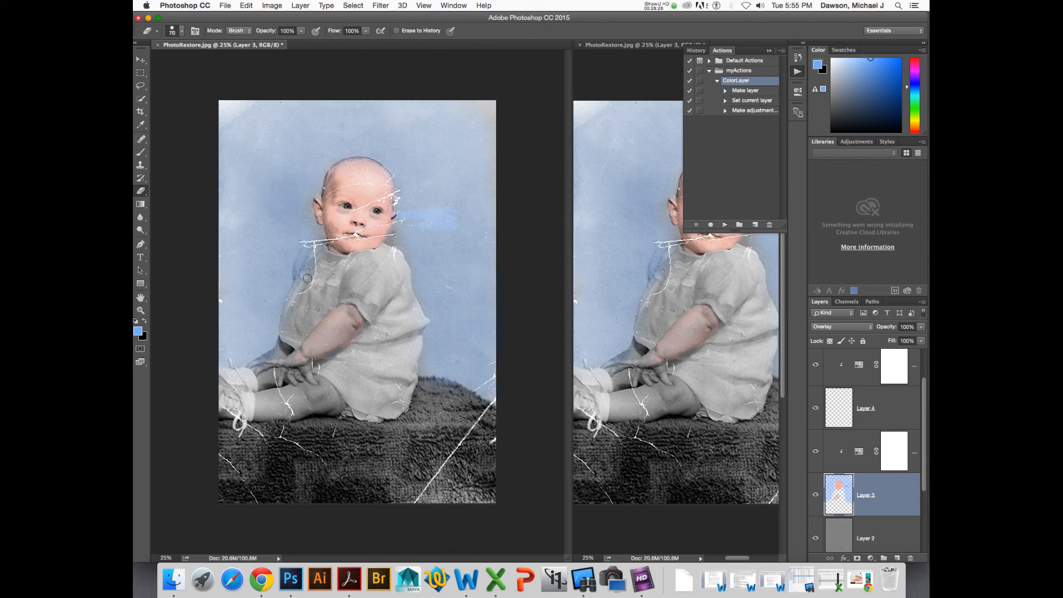
pyautogui.moveTo(304, 278)
pyautogui.mouseDown()
pyautogui.moveTo(305, 255)
pyautogui.moveTo(307, 264)
pyautogui.mouseUp()
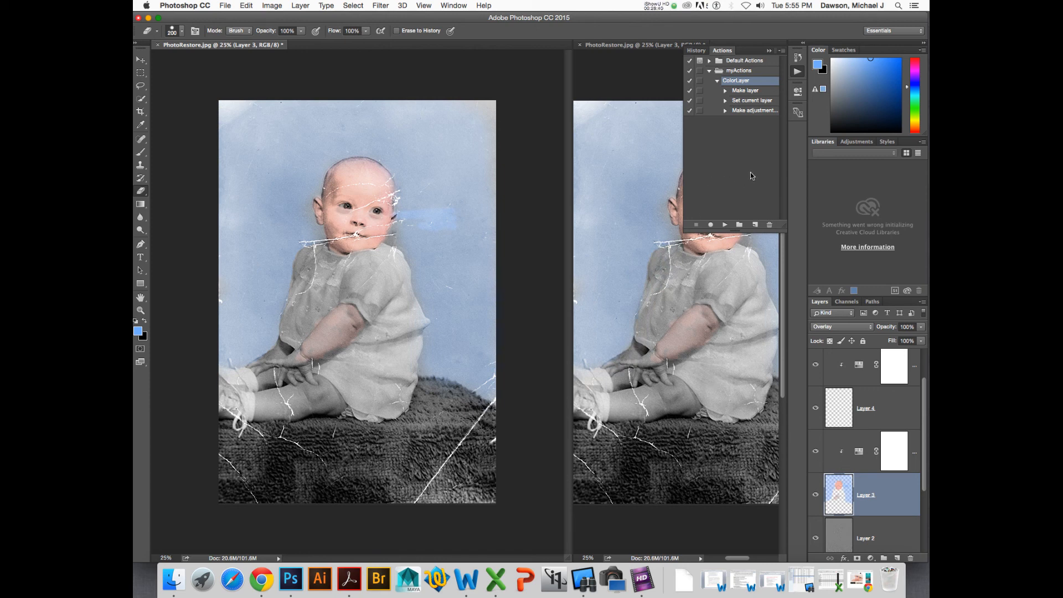
pyautogui.press('alt+super+z')
pyautogui.press('alt+super+z')
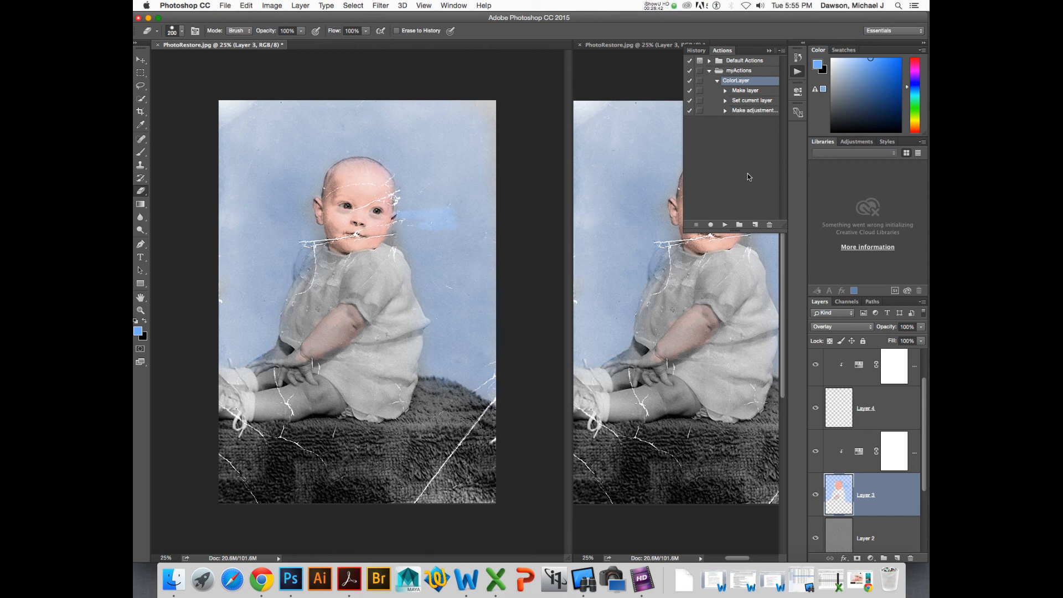
pyautogui.press('alt+super+z')
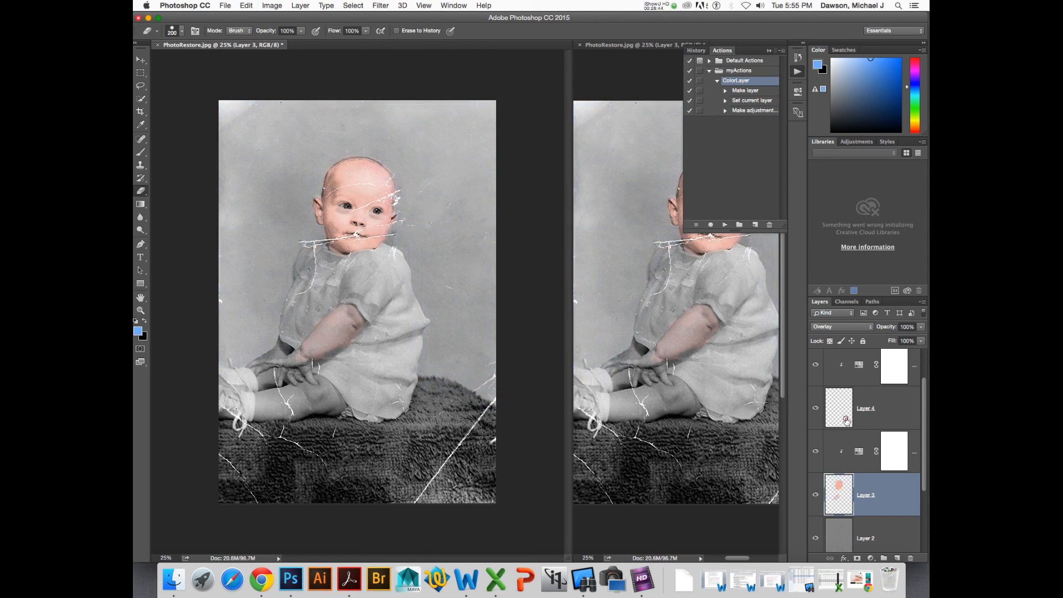
# - Select Layer 4, brush a stroke over the background, and step back to undo it
pyautogui.click(846, 419)
pyautogui.click(439, 178)
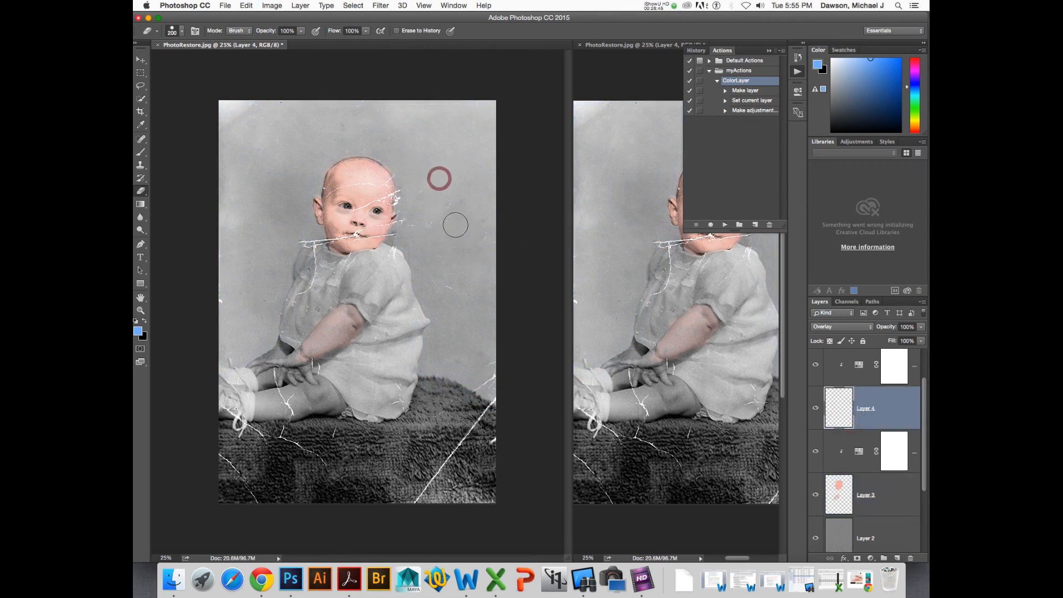
pyautogui.press('b')
pyautogui.moveTo(439, 205); pyautogui.dragTo(426, 230)
pyautogui.press('alt+super+z')
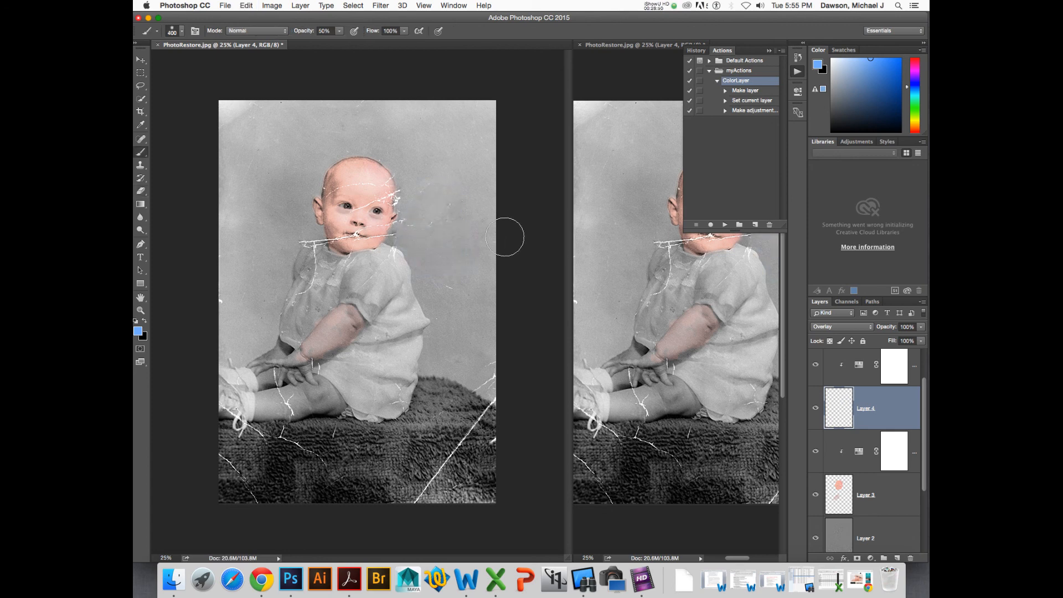
# - Zoom in on the baby, collapse the Actions panel, select Layer 3, and sample the forehead's skin color with the Eyedropper
pyautogui.press('super+equal')
pyautogui.press('super+equal')
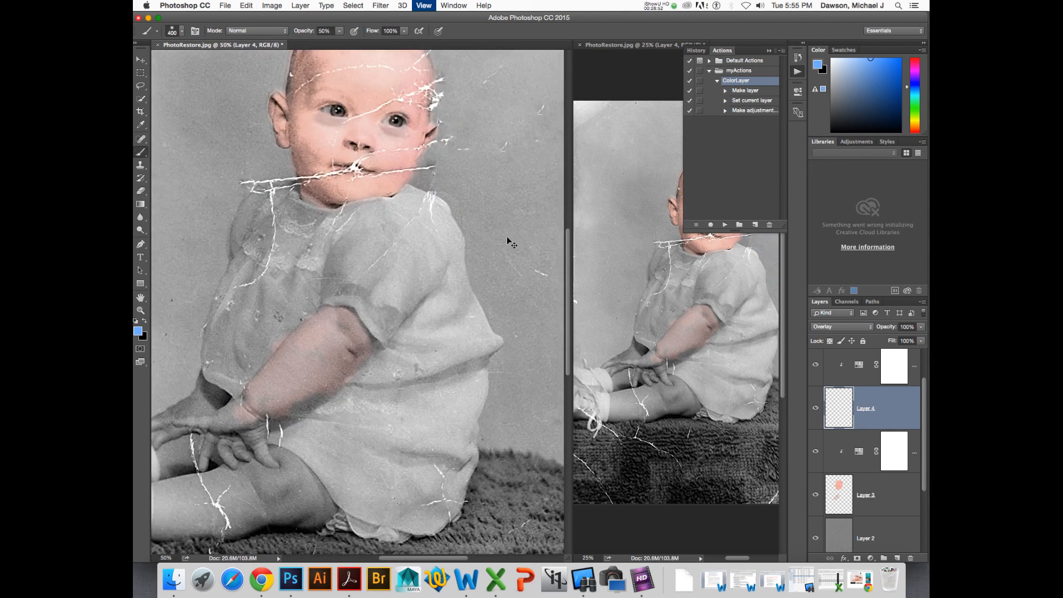
pyautogui.moveTo(477, 203); pyautogui.dragTo(465, 355)
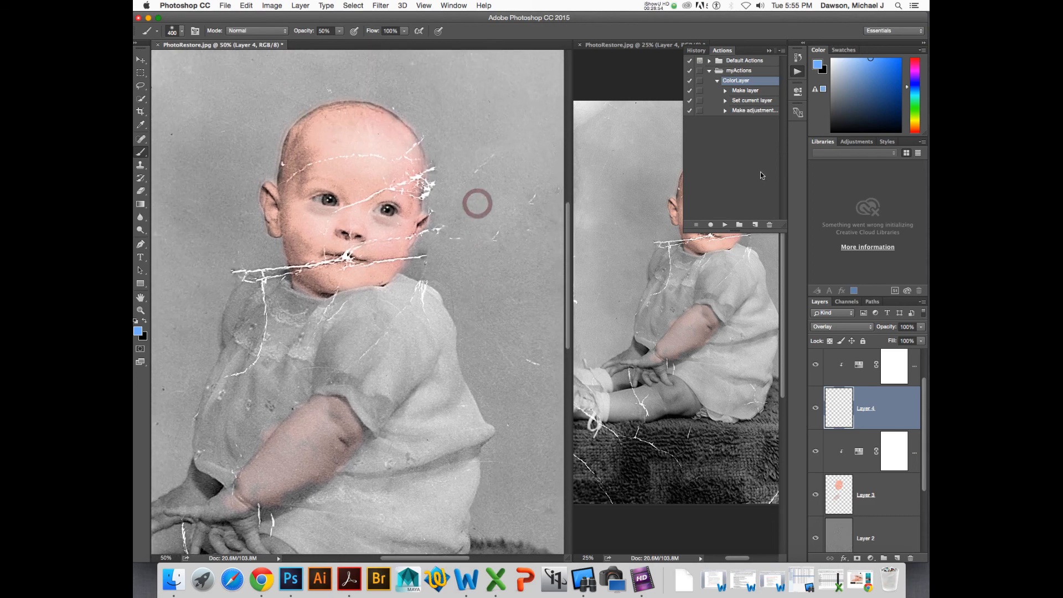
pyautogui.click(794, 72)
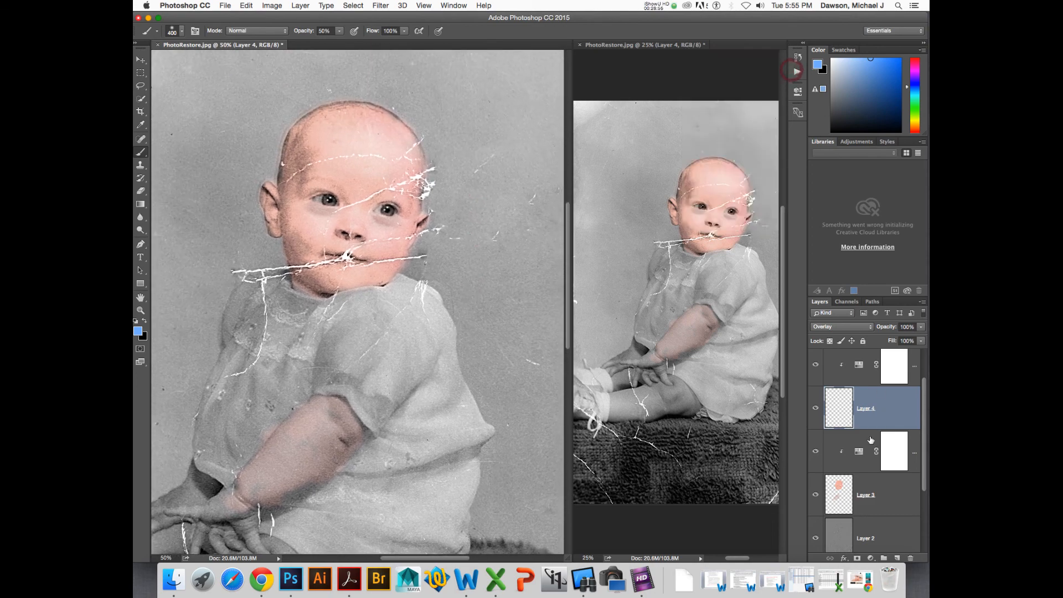
pyautogui.scroll(-3, 870, 440)
pyautogui.click(842, 398)
pyautogui.scroll(3, 887, 364)
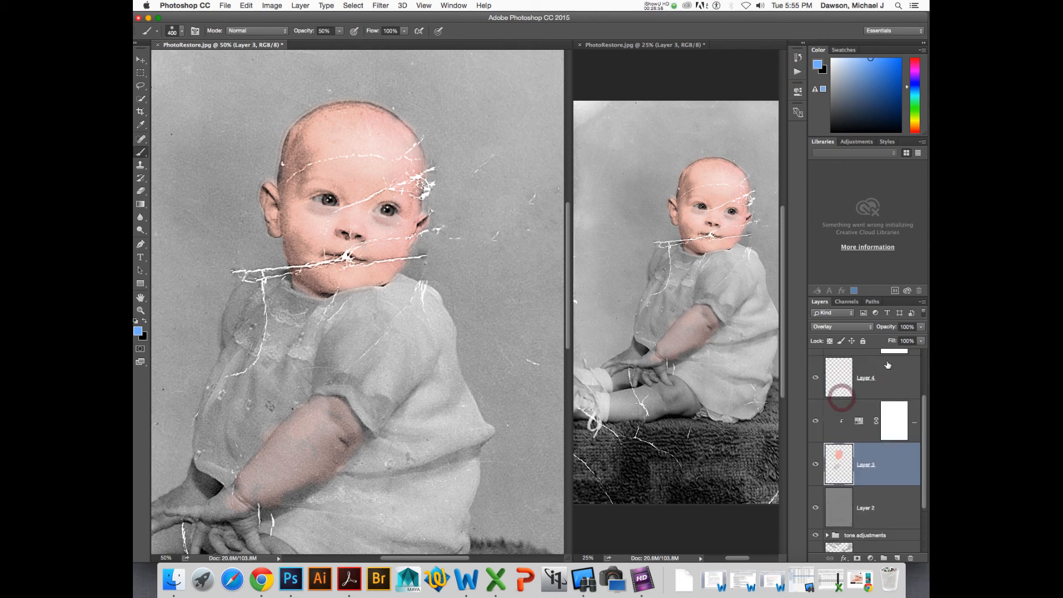
pyautogui.click(860, 424)
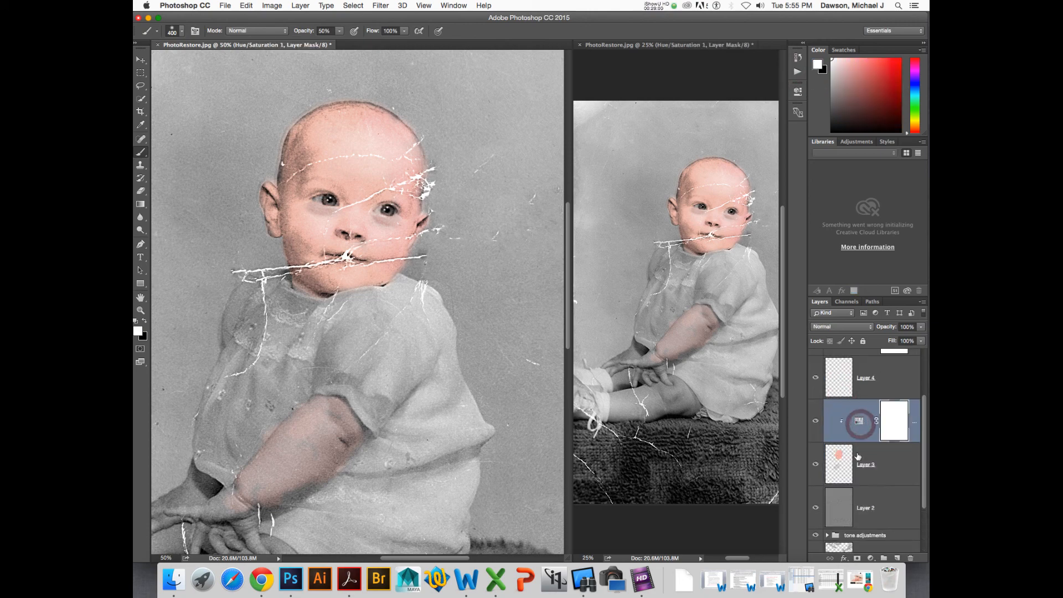
pyautogui.click(837, 459)
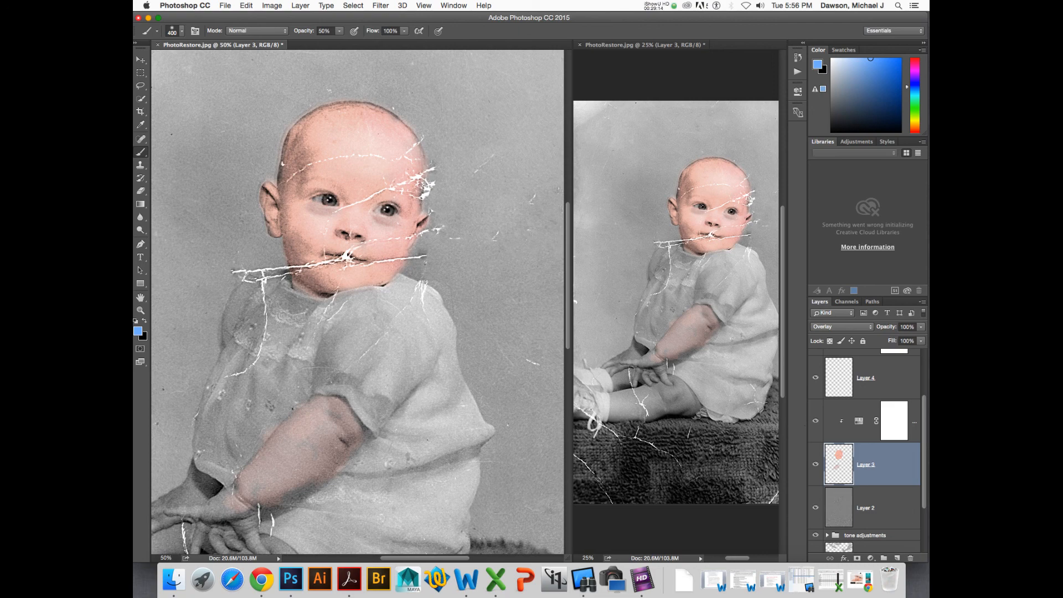
pyautogui.press('i')
pyautogui.moveTo(368, 160); pyautogui.dragTo(367, 163)
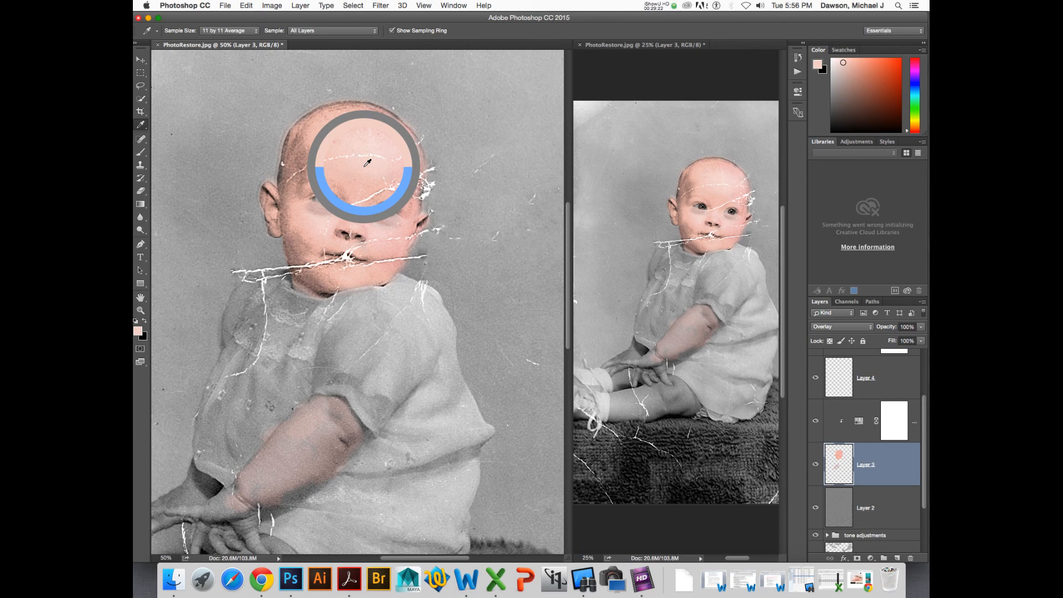
pyautogui.moveTo(367, 163); pyautogui.dragTo(368, 162)
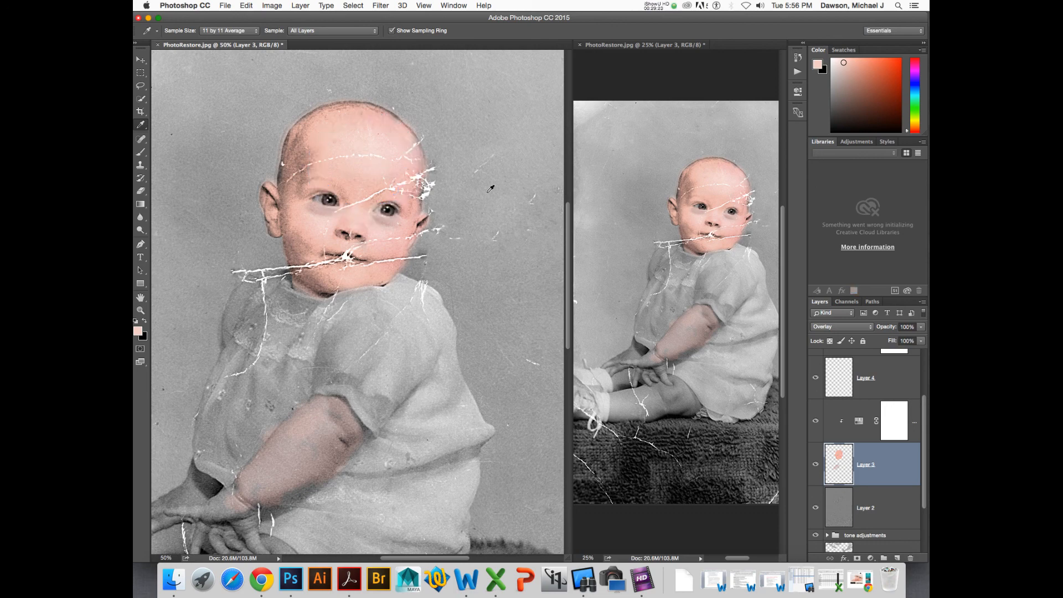
# - Sample the painted skin tone by switching Layer 3 to Normal blend mode, then set it back to Overlay
pyautogui.click(852, 328)
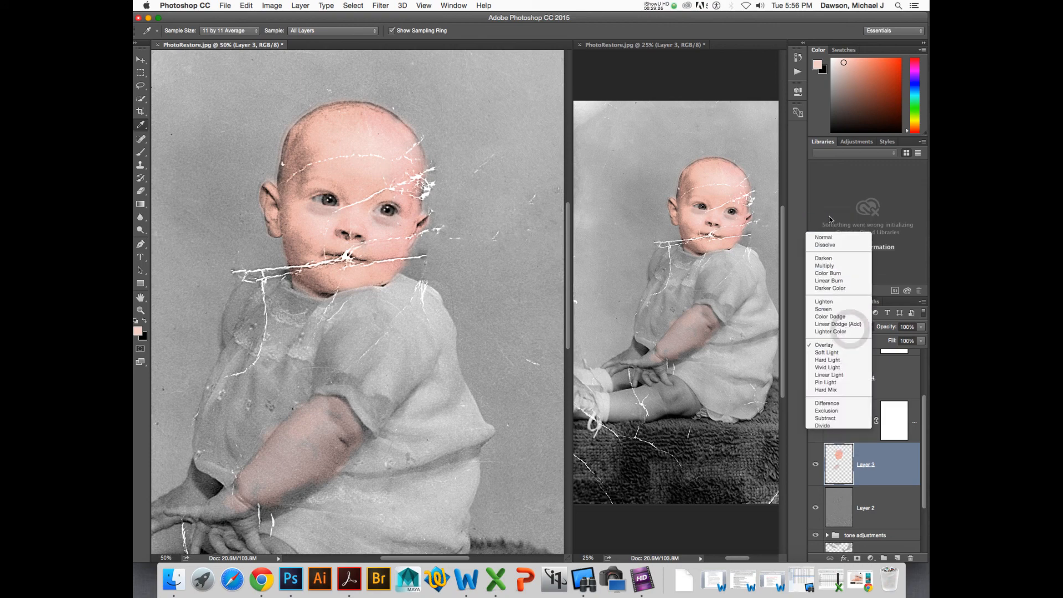
pyautogui.click(823, 237)
pyautogui.moveTo(371, 170); pyautogui.dragTo(367, 173)
pyautogui.click(840, 328)
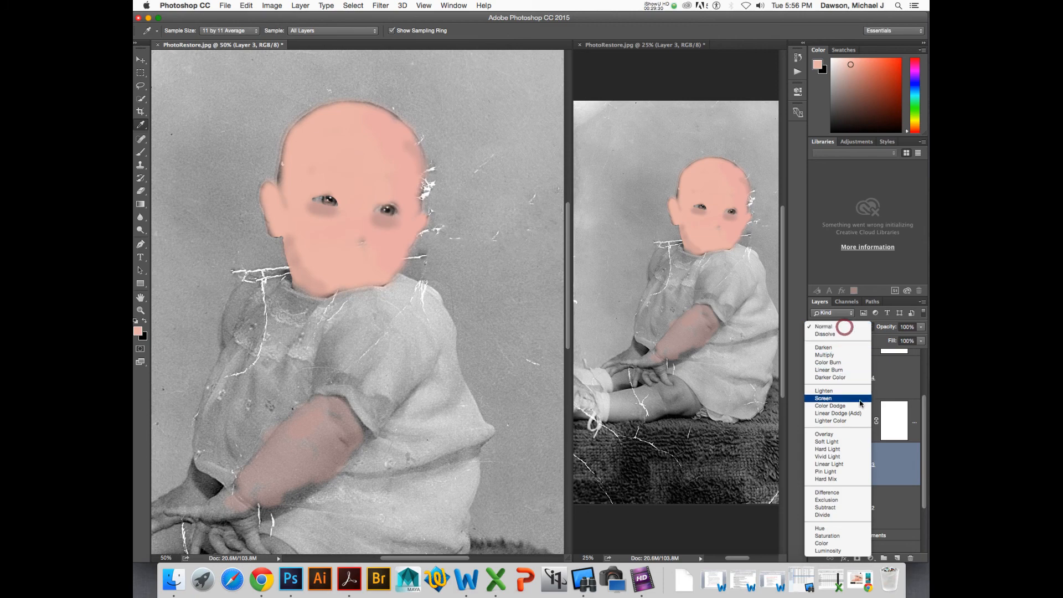
pyautogui.click(856, 435)
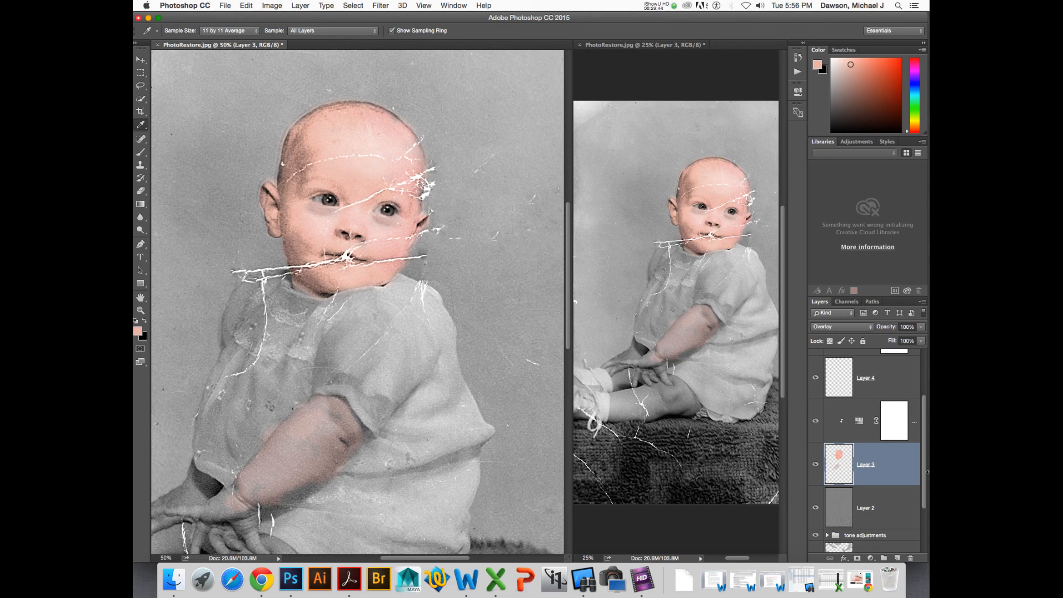
pyautogui.scroll(3, 876, 480)
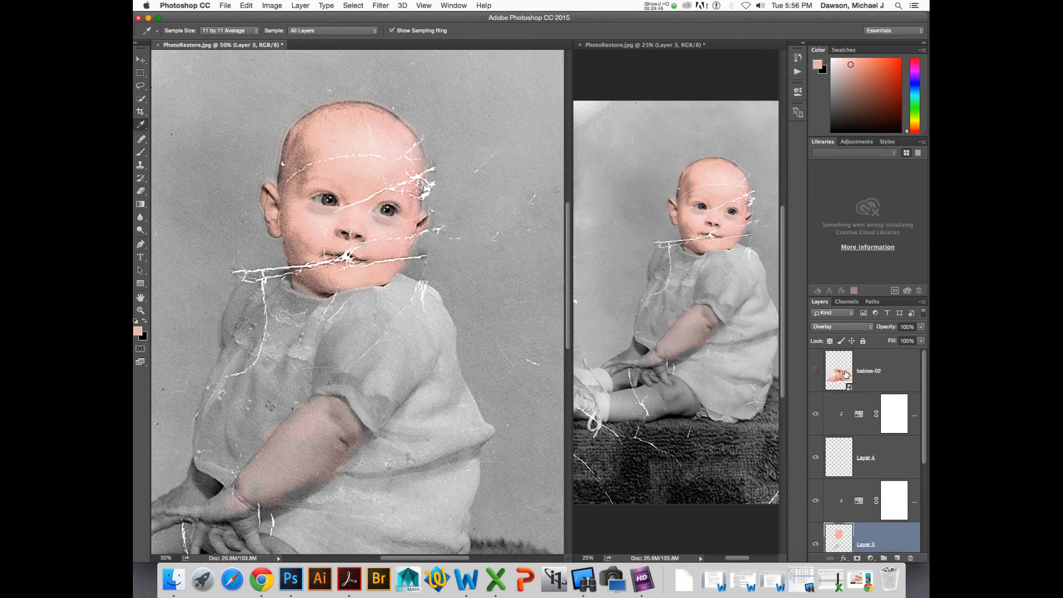
pyautogui.scroll(-5, 842, 373)
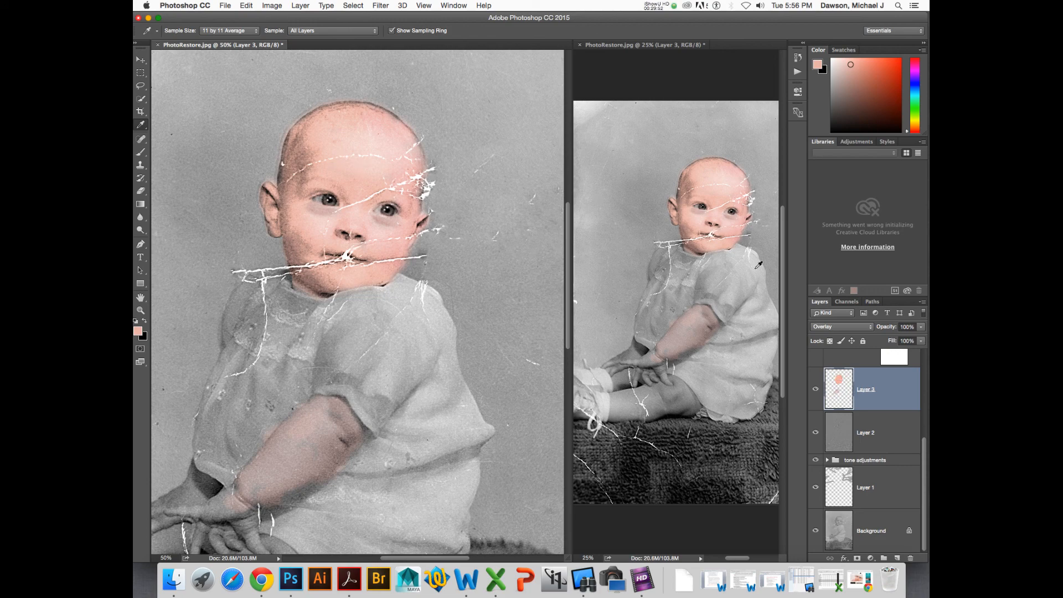
pyautogui.click(857, 330)
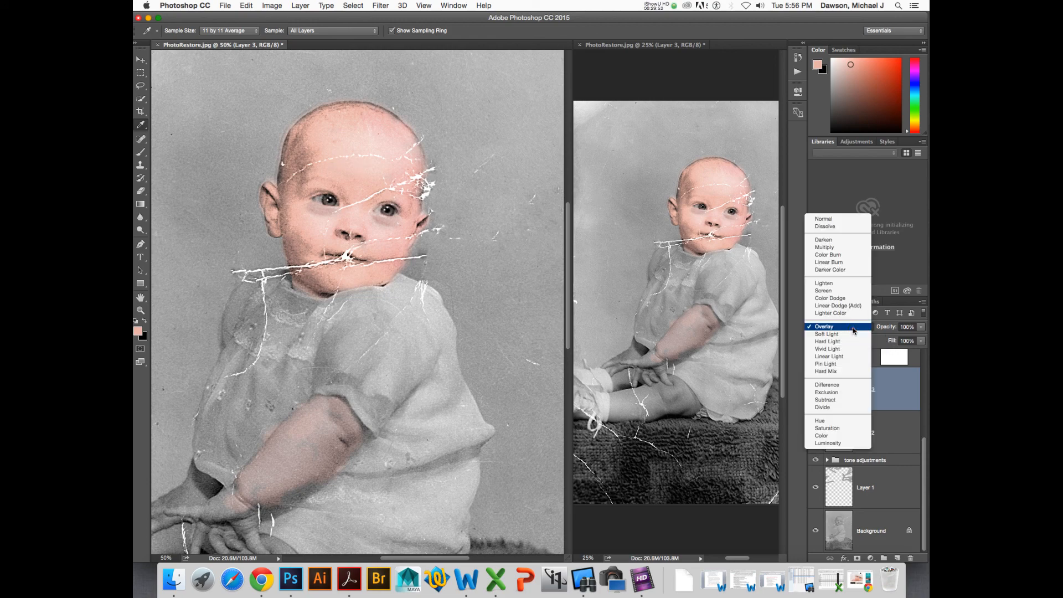
pyautogui.click(842, 223)
pyautogui.click(336, 169)
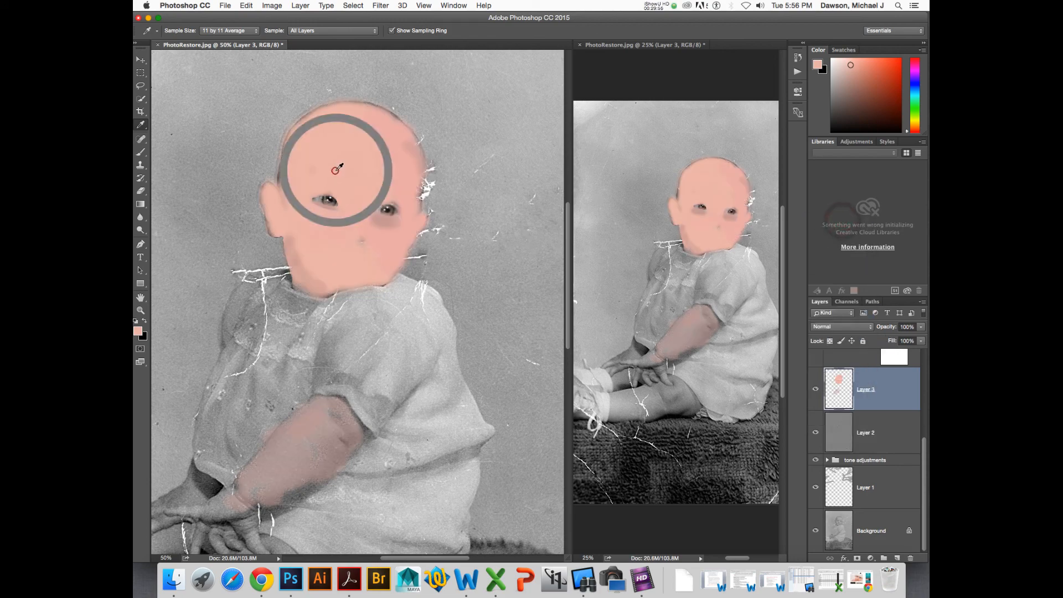
pyautogui.click(837, 328)
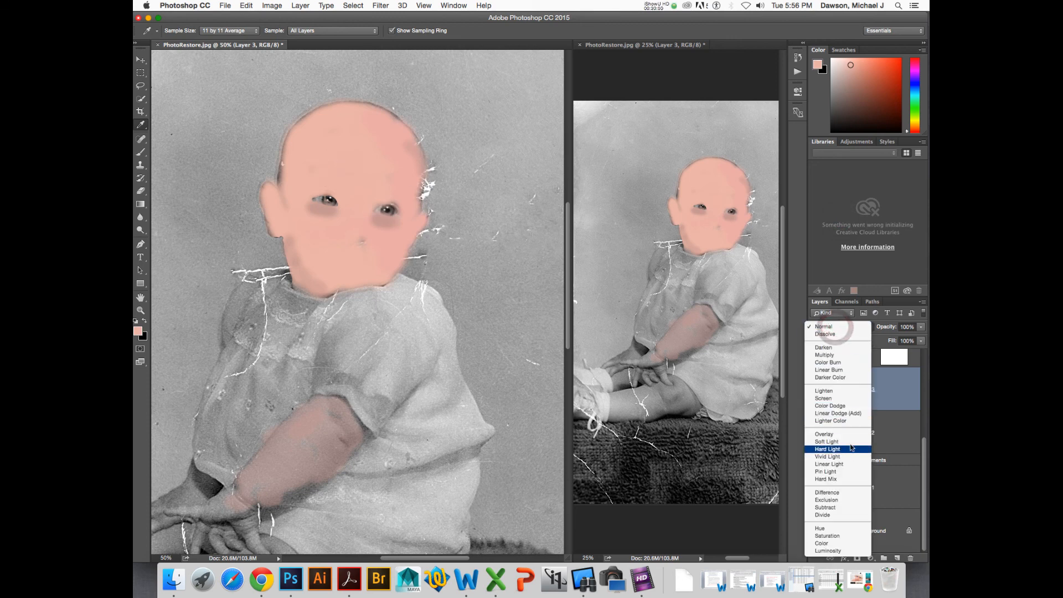
pyautogui.click(842, 327)
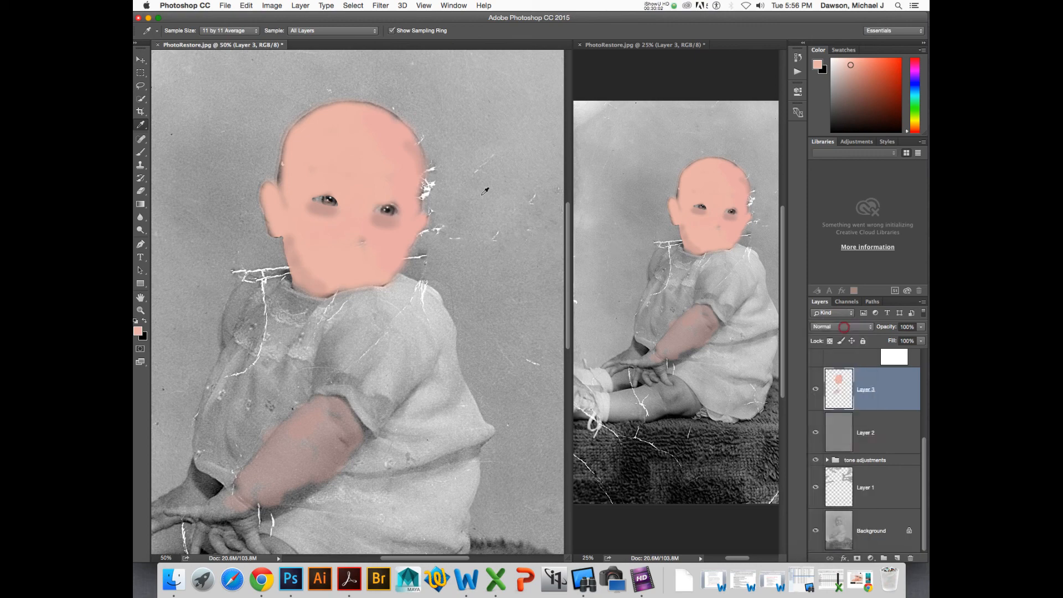
pyautogui.click(337, 158)
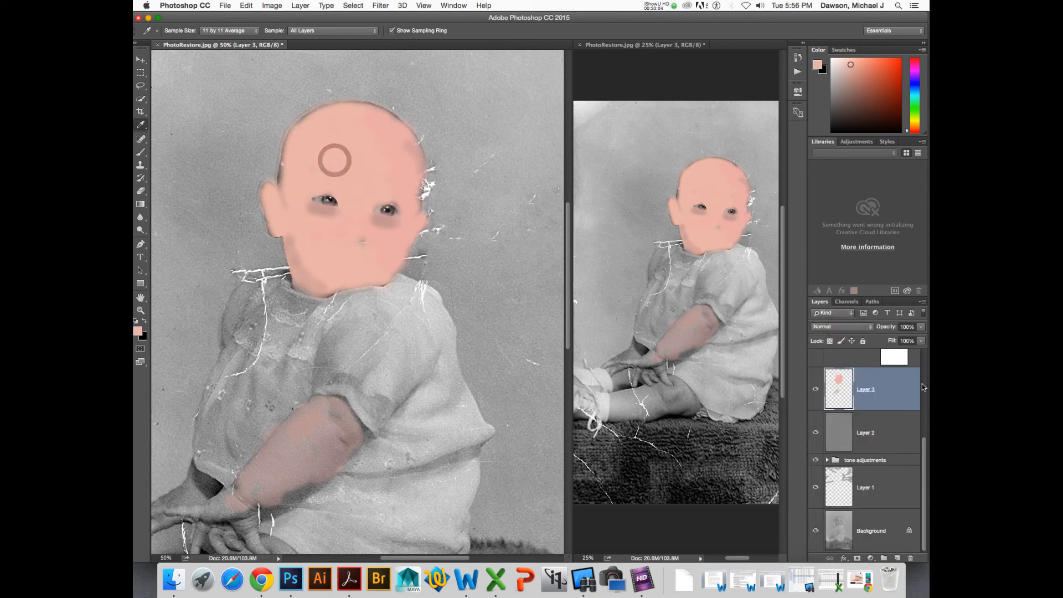
pyautogui.click(851, 332)
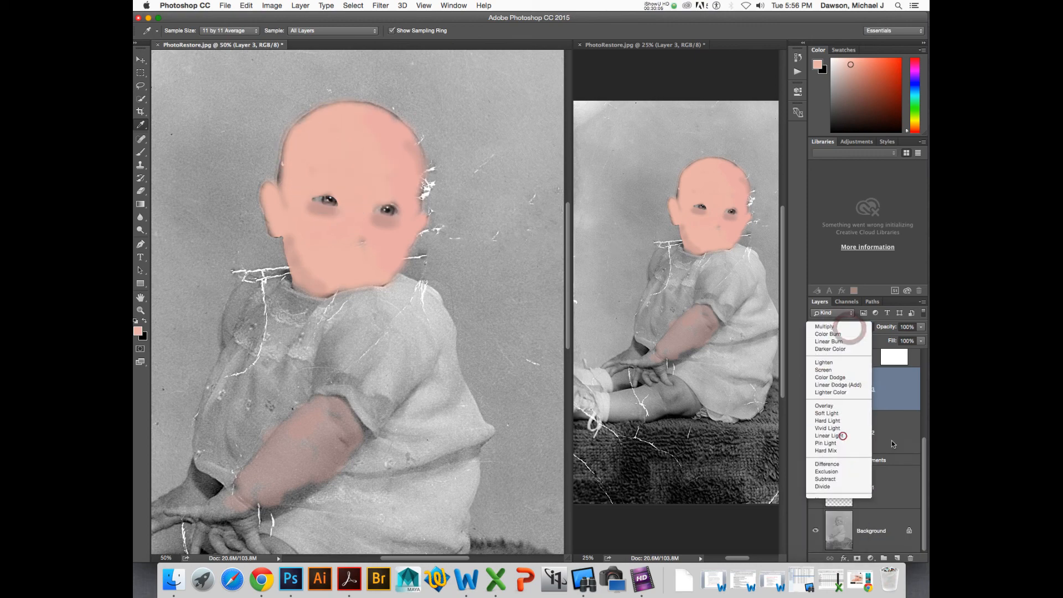
pyautogui.click(842, 435)
# - Open the recent file colorizationExample.tif
pyautogui.scroll(3, 920, 426)
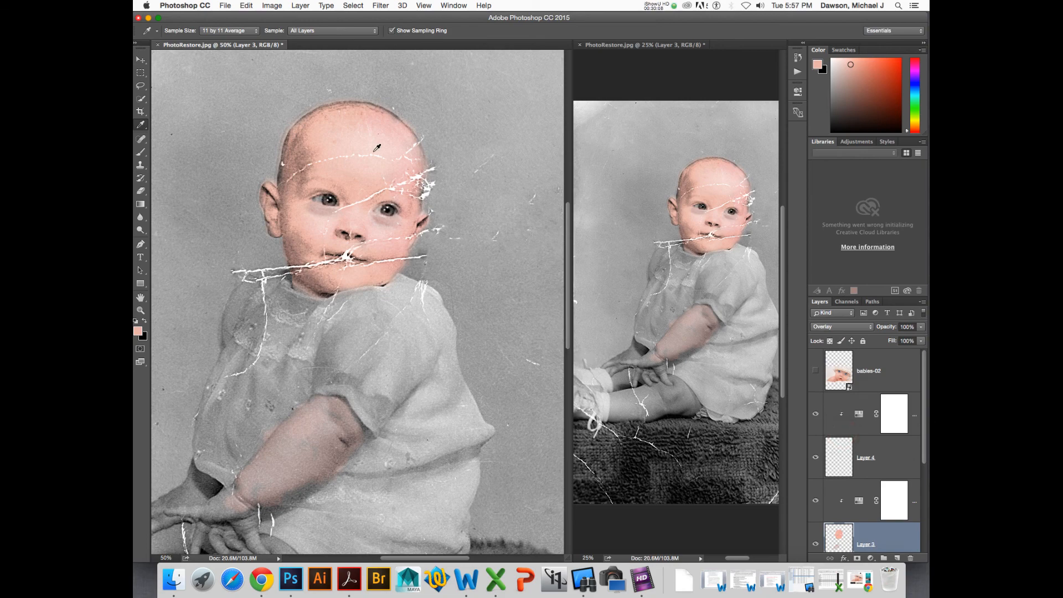
pyautogui.doubleClick(593, 107)
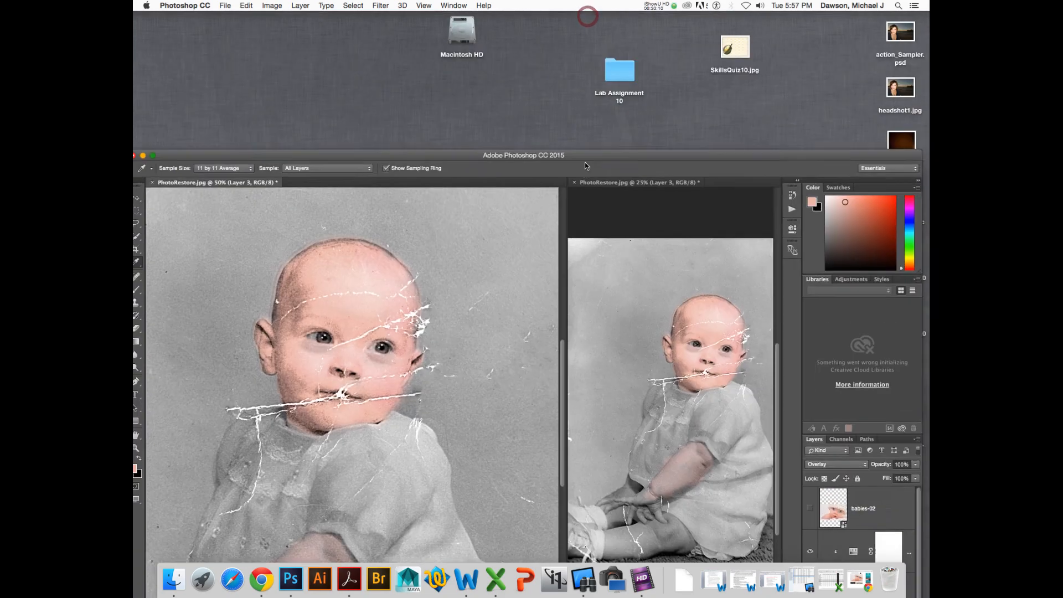
pyautogui.click(226, 5)
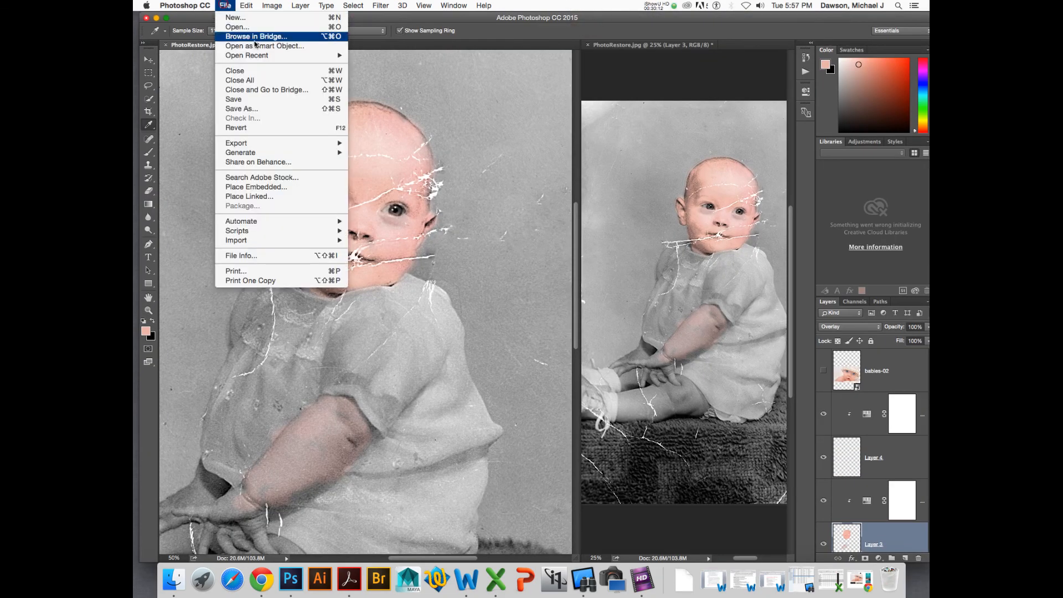
pyautogui.moveTo(266, 56)
pyautogui.click(379, 65)
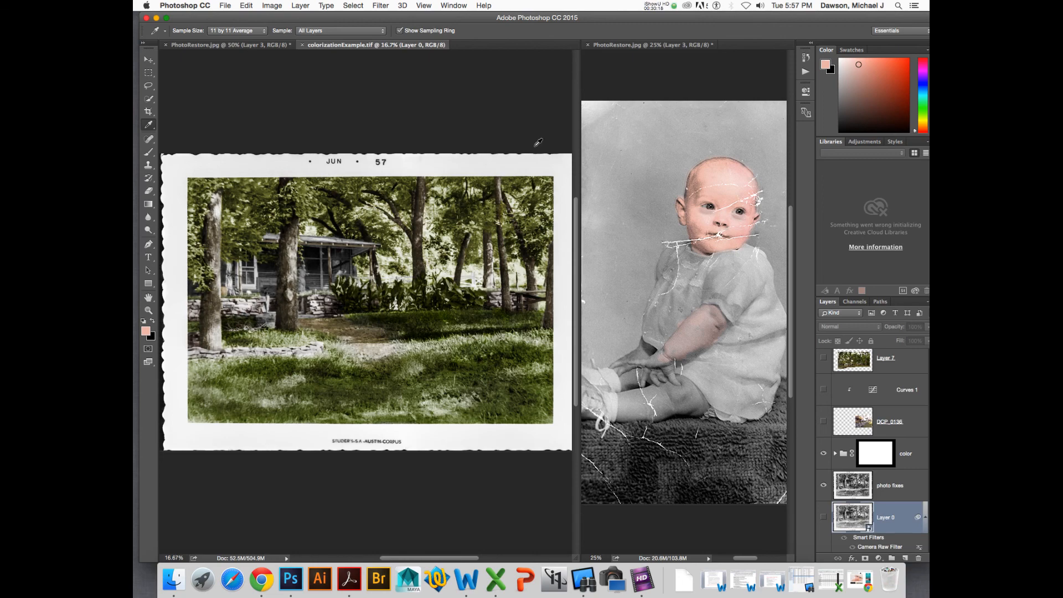
# - View the example photo full screen, zoomed in, and expand the color group to select the grass layer
pyautogui.press('f')
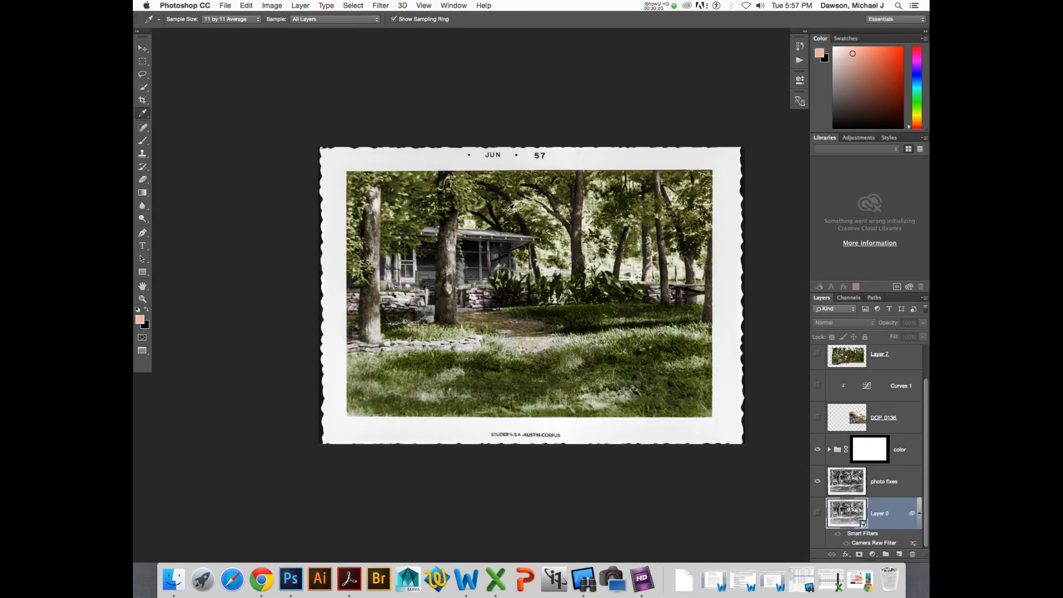
pyautogui.press('super+plus')
pyautogui.moveTo(589, 226); pyautogui.dragTo(520, 178)
pyautogui.scroll(2, 908, 482)
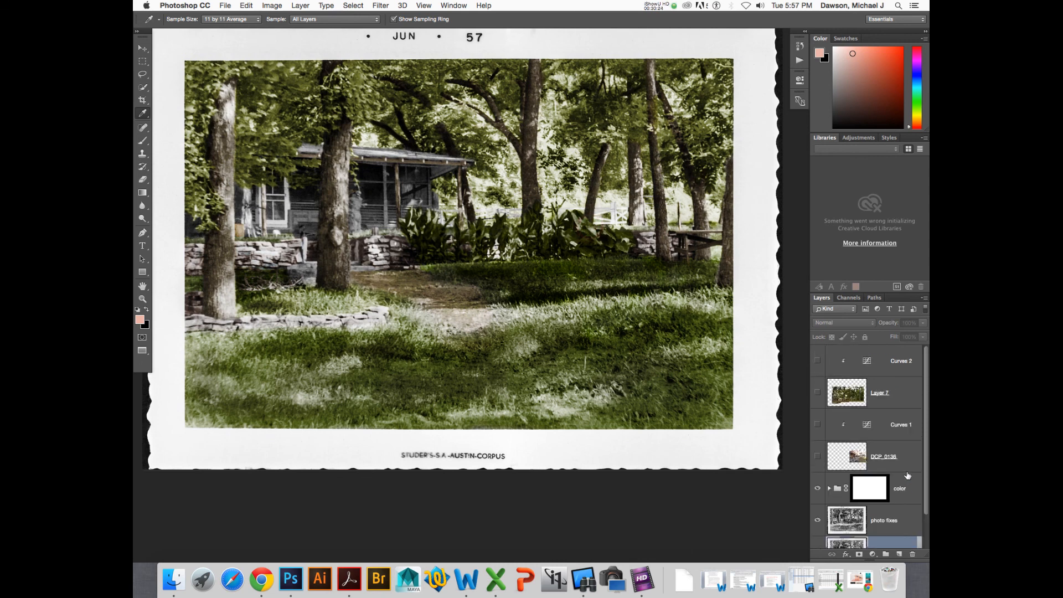
pyautogui.scroll(-1, 867, 471)
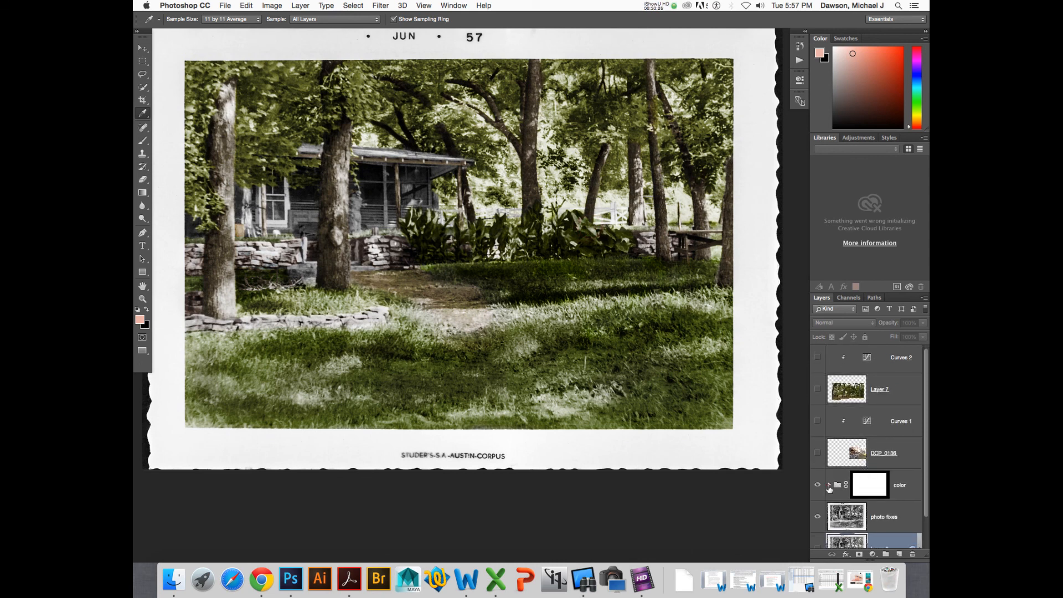
pyautogui.click(829, 487)
pyautogui.scroll(-4, 830, 487)
pyautogui.click(870, 447)
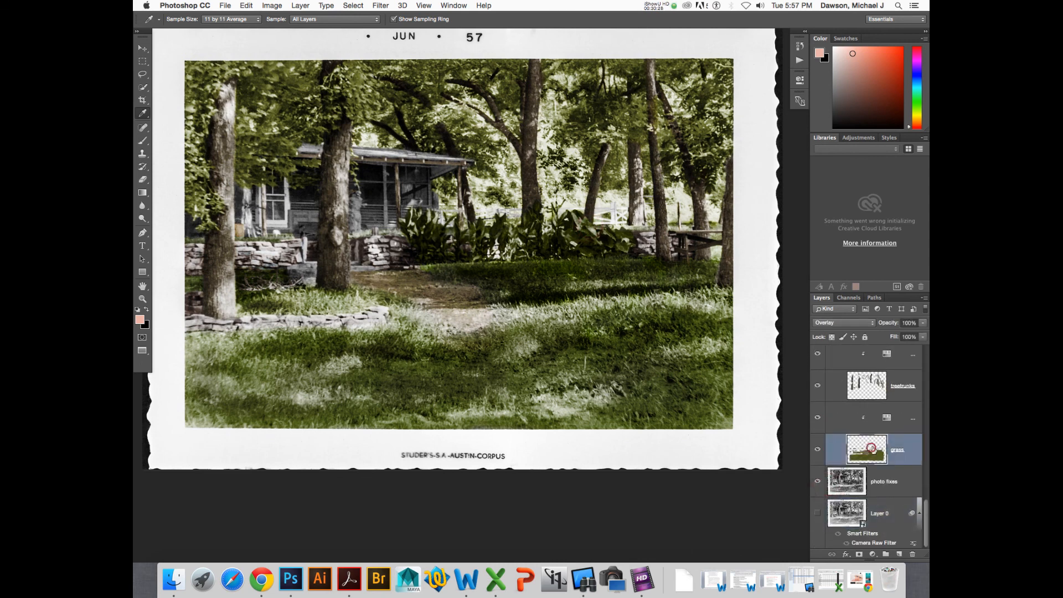
# - Compare the grass layer in Normal and Overlay blend modes and toggle its visibility on and off
pyautogui.click(842, 322)
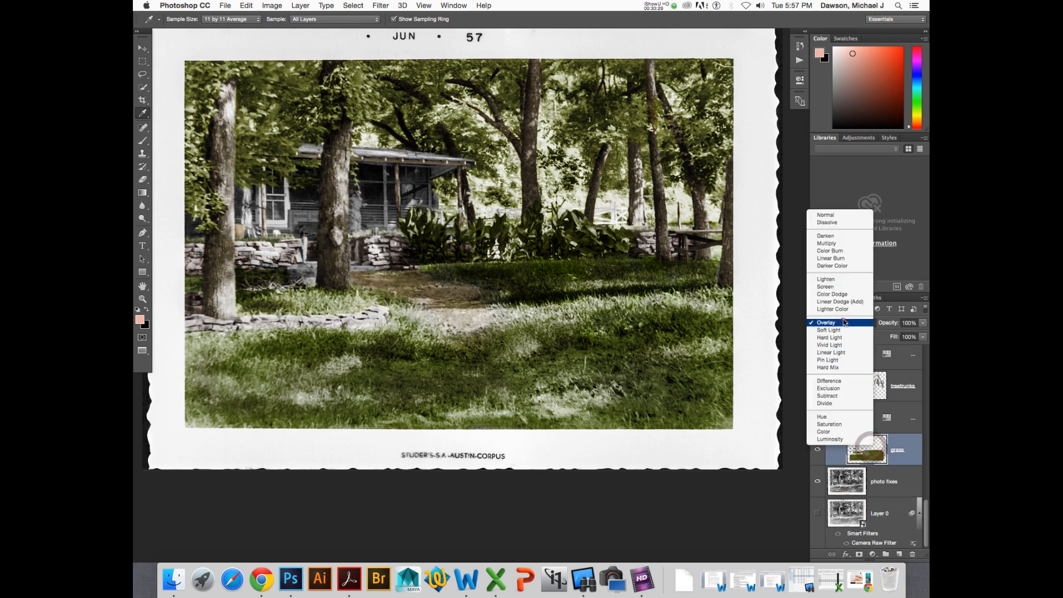
pyautogui.click(836, 215)
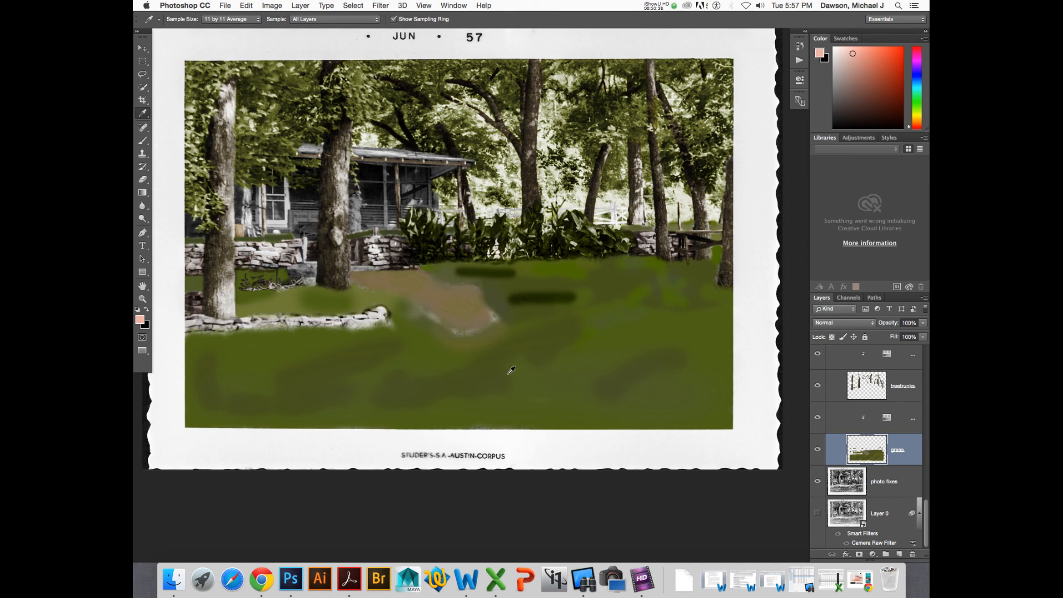
pyautogui.click(847, 322)
pyautogui.click(848, 430)
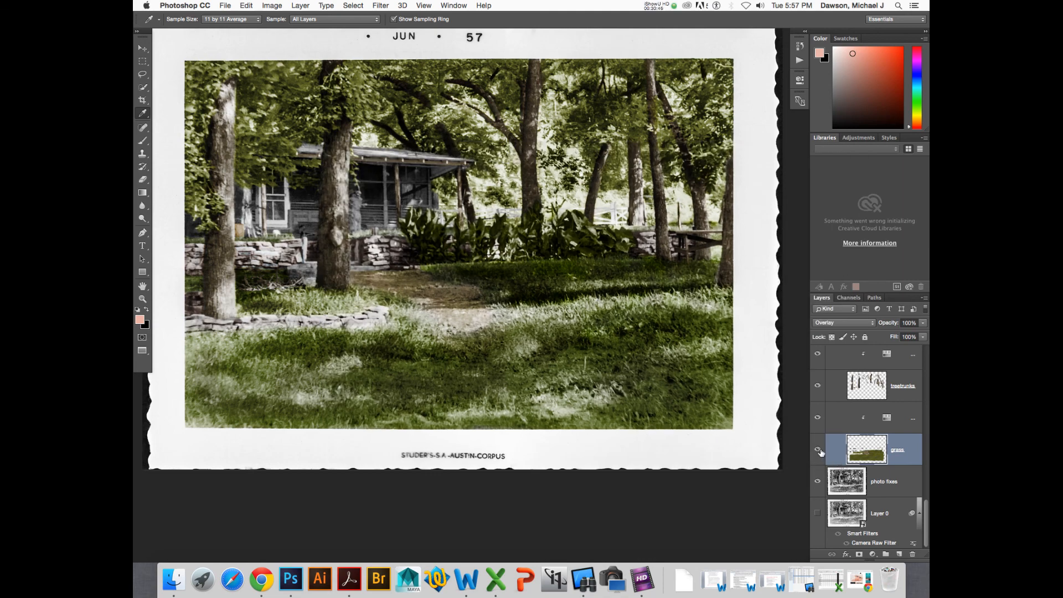
pyautogui.click(818, 451)
pyautogui.click(817, 450)
pyautogui.click(818, 450)
pyautogui.click(818, 451)
# - Toggle the treetrunks layer's visibility to compare the result
pyautogui.click(817, 385)
pyautogui.click(817, 385)
pyautogui.click(817, 385)
pyautogui.click(817, 385)
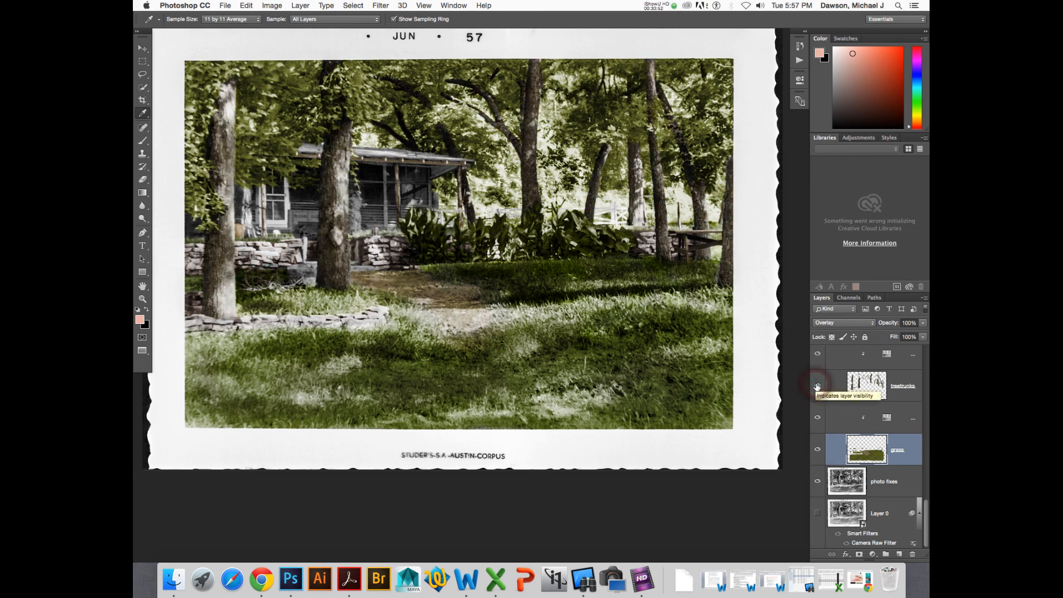
# - Turn the treetrunks layer back on, then select the misc layer in the color group and toggle its visibility
pyautogui.click(817, 385)
pyautogui.click(817, 385)
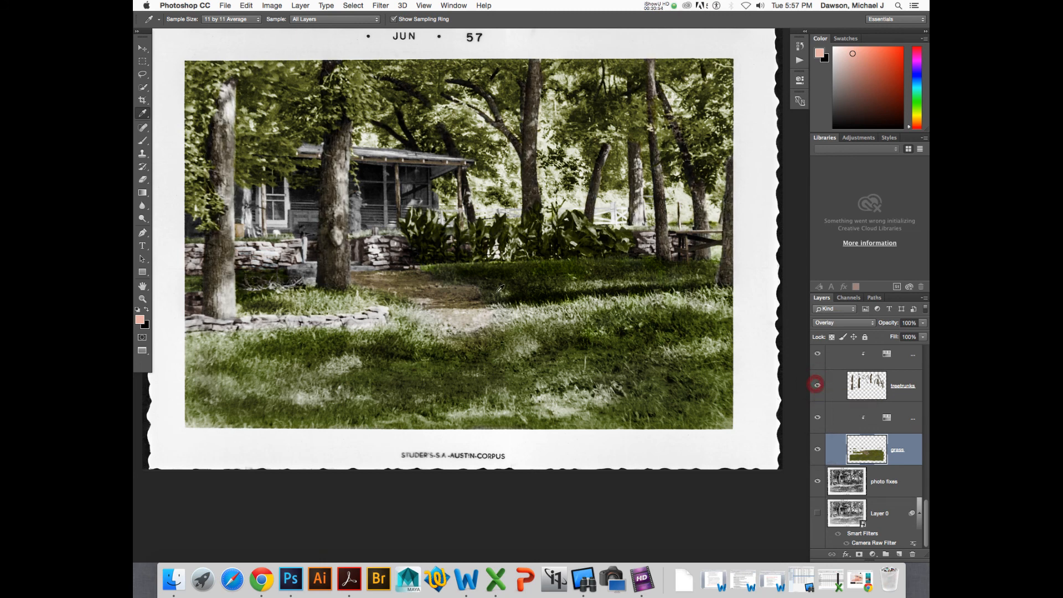
pyautogui.scroll(10, 857, 386)
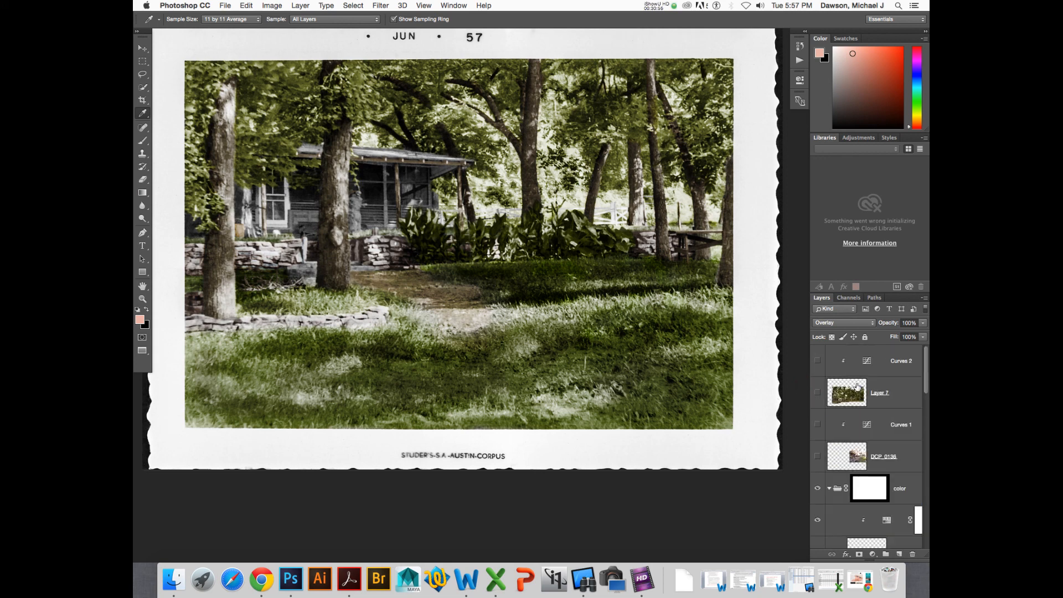
pyautogui.scroll(-4, 857, 386)
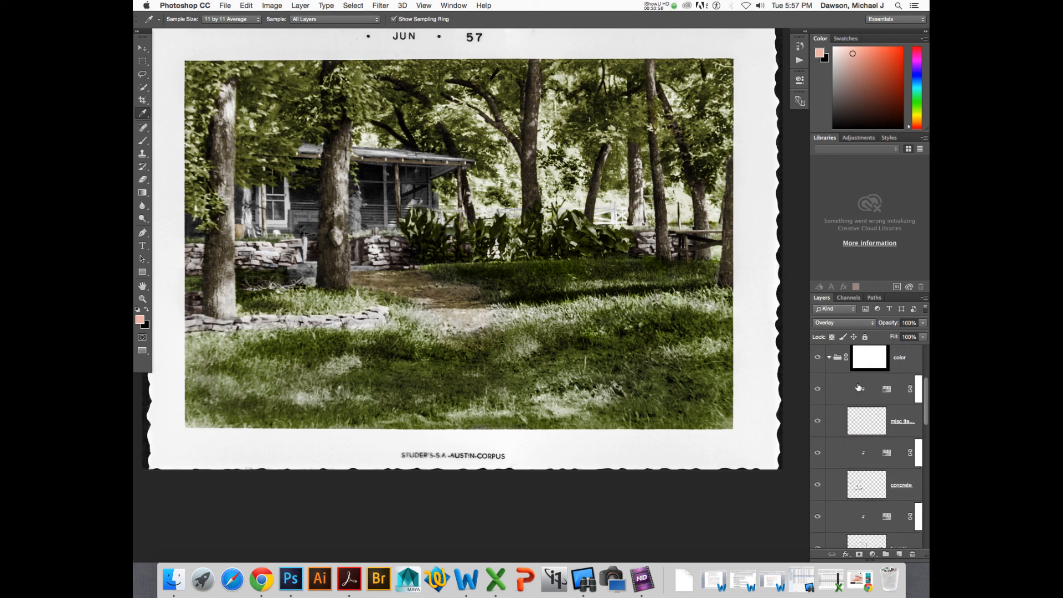
pyautogui.click(866, 421)
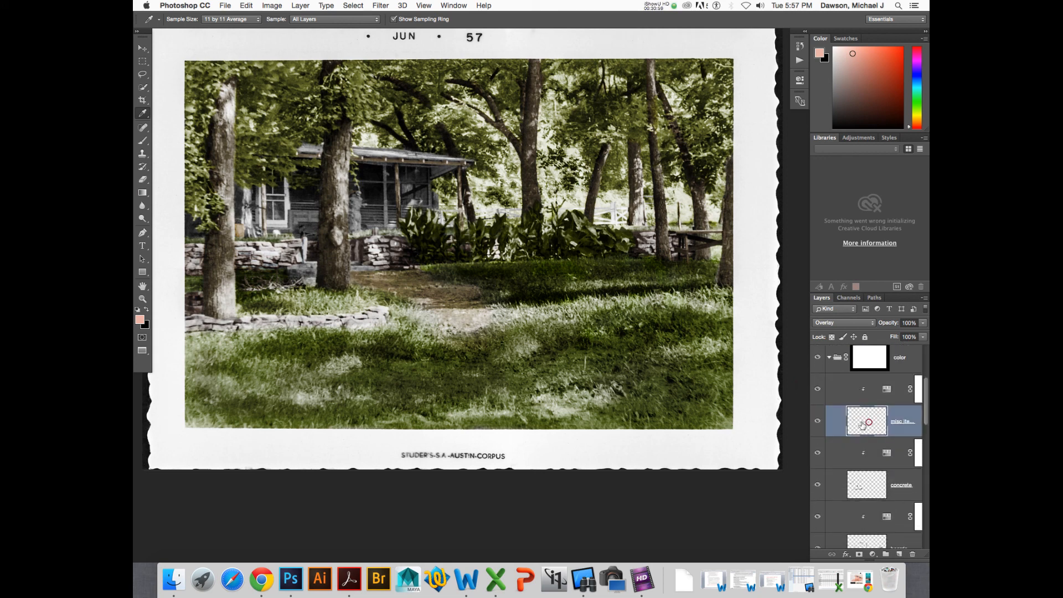
pyautogui.click(818, 422)
# - Toggle the concrete layer's visibility on and off repeatedly to compare its coloring
pyautogui.click(817, 485)
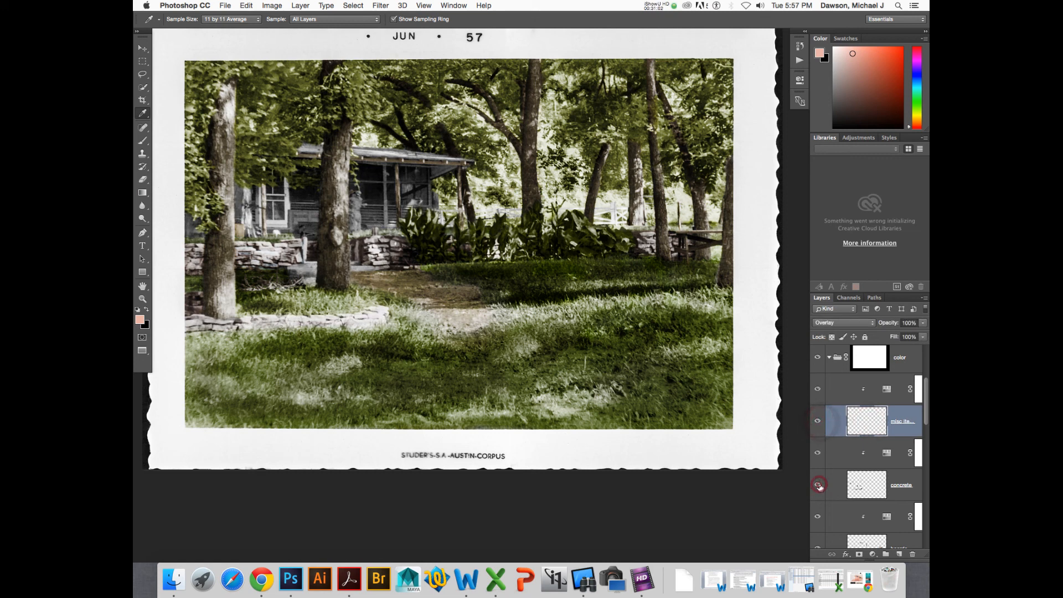
pyautogui.click(818, 485)
pyautogui.click(818, 485)
pyautogui.click(817, 485)
pyautogui.click(817, 485)
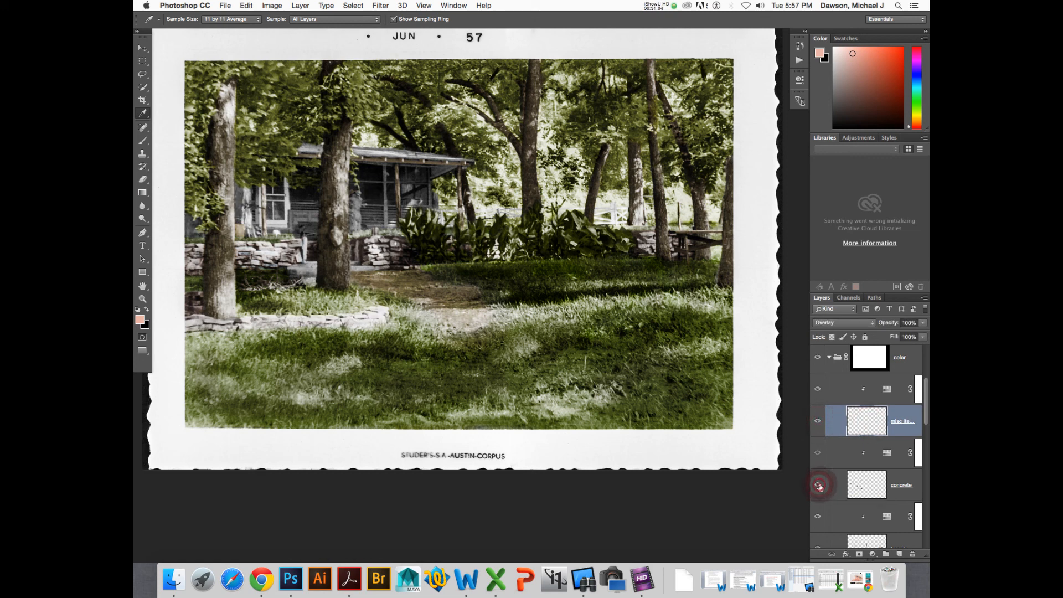
pyautogui.click(818, 485)
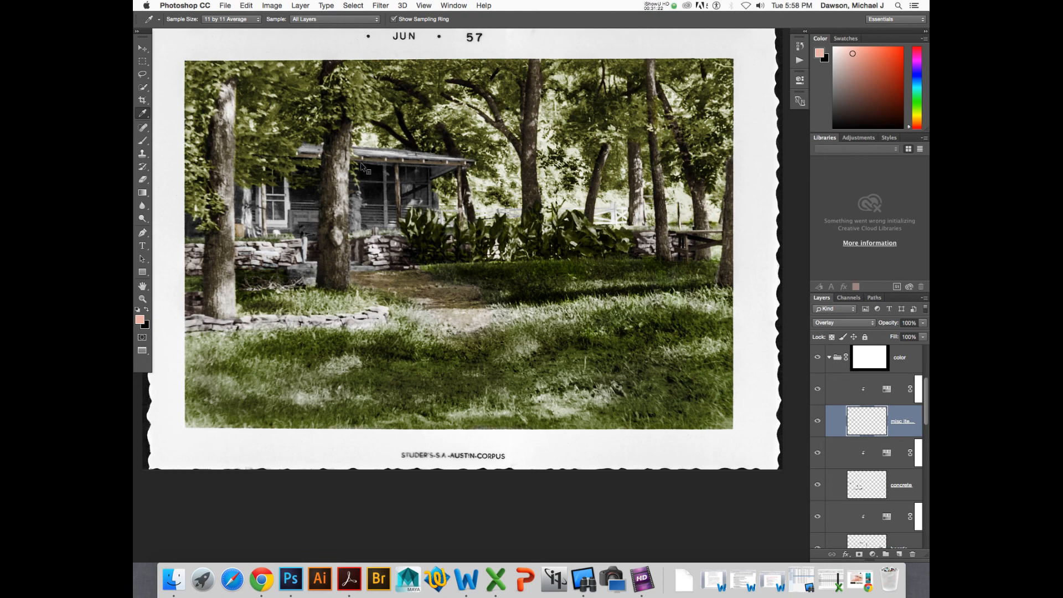
# - Switch to the baby photo document, zoom out, and switch back to the colorization example
pyautogui.hotkey('ctrl', 'Tab')
pyautogui.press('super+minus')
pyautogui.press('super+minus')
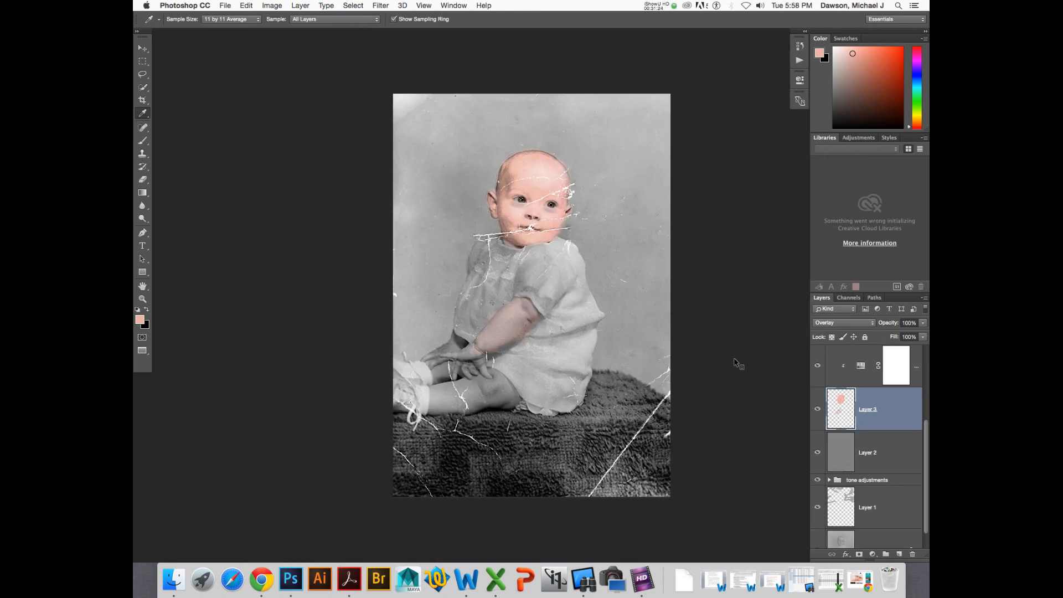
pyautogui.hotkey('ctrl', 'Tab')
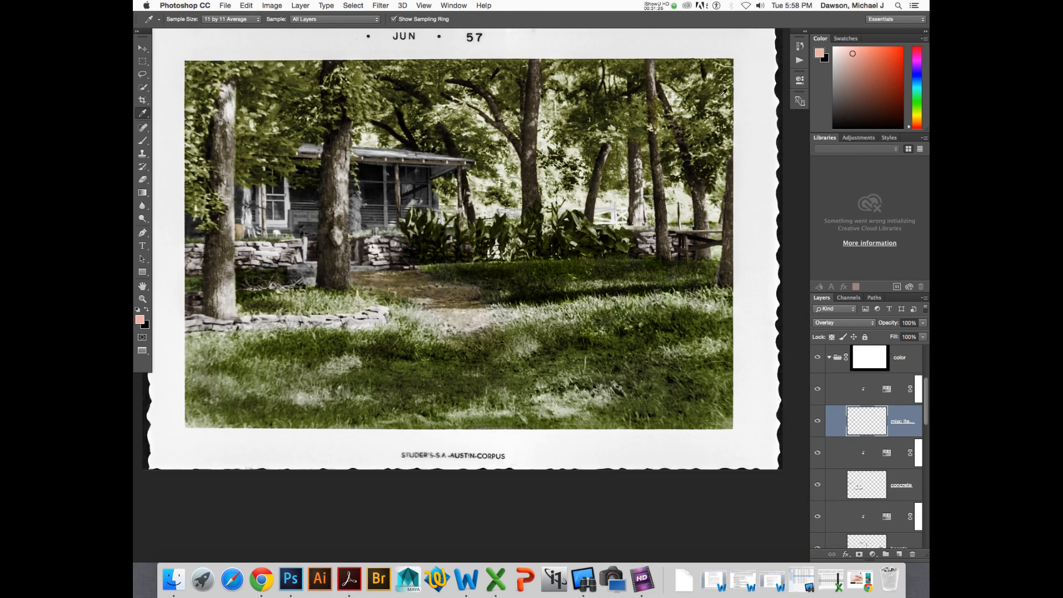